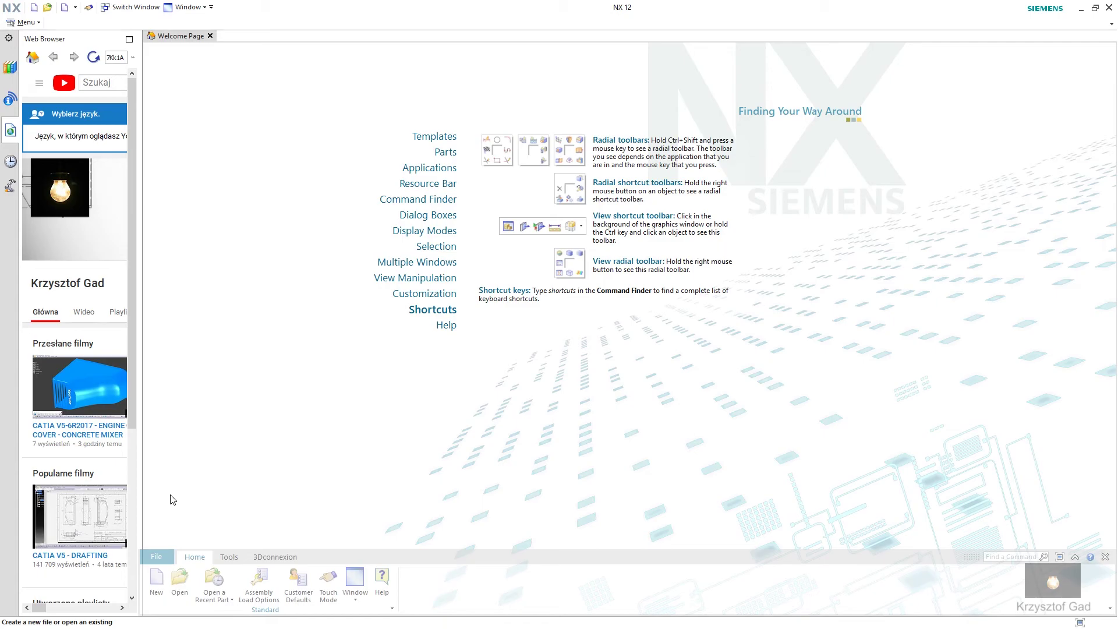
Create a new Model part named Engine Case Cover.prt
left_click(157, 586)
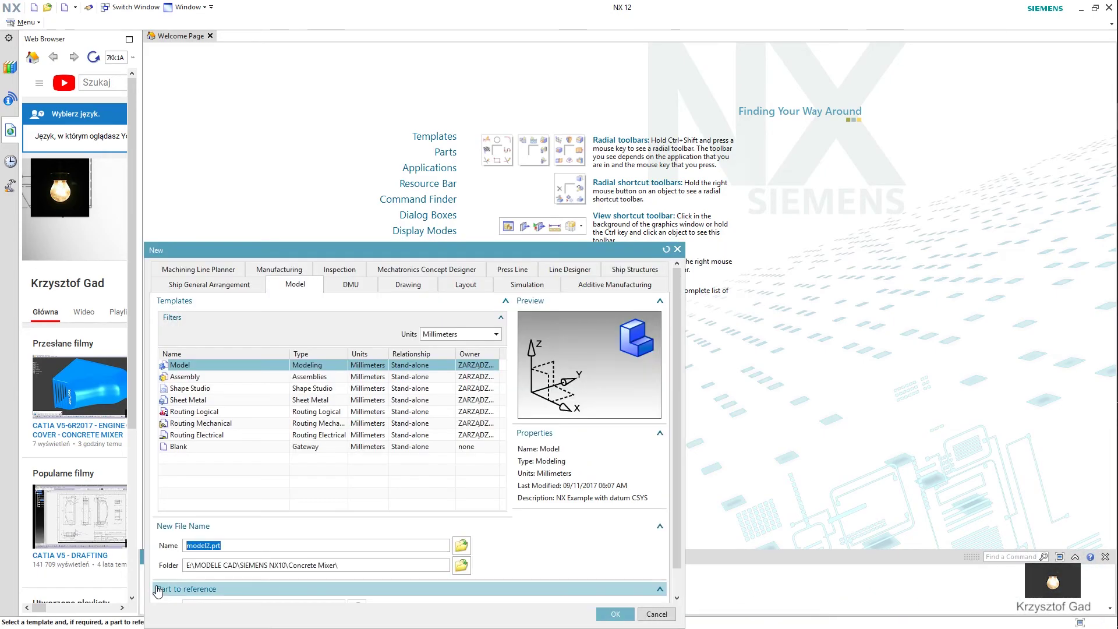
key("Return")
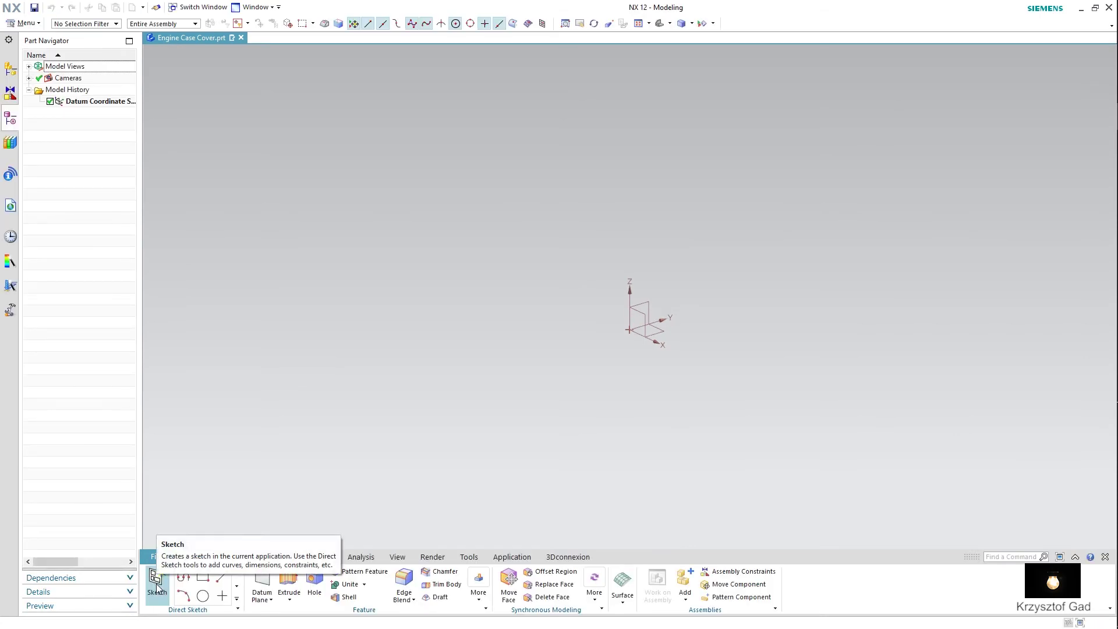
Start a sketch on the datum plane and draw a rectangle enclosing the origin
left_click(157, 582)
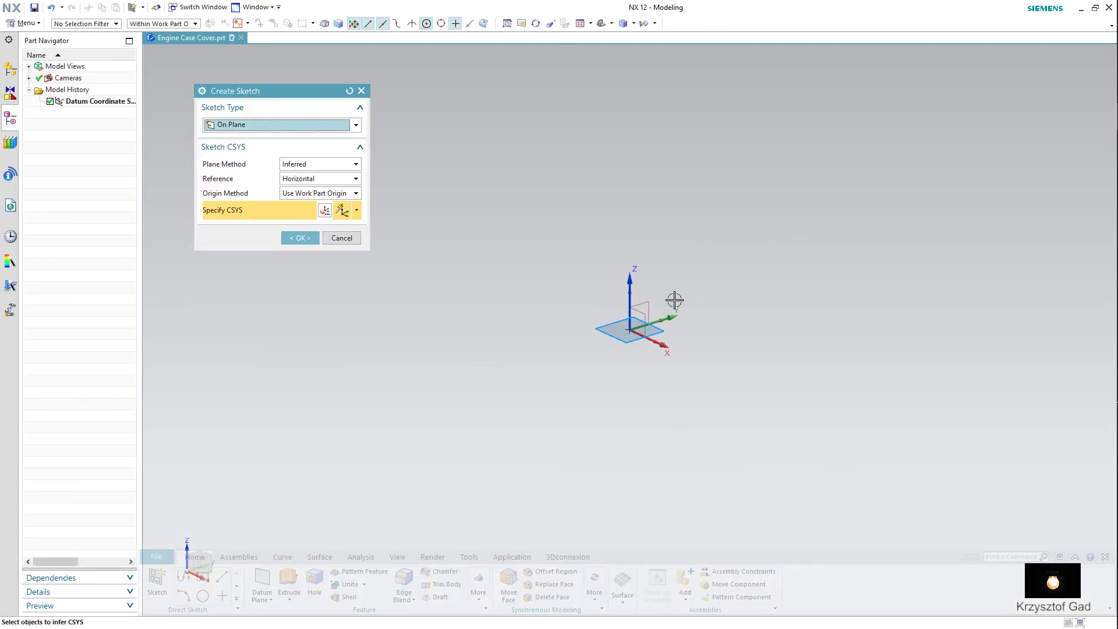
left_click(646, 305)
left_click(300, 237)
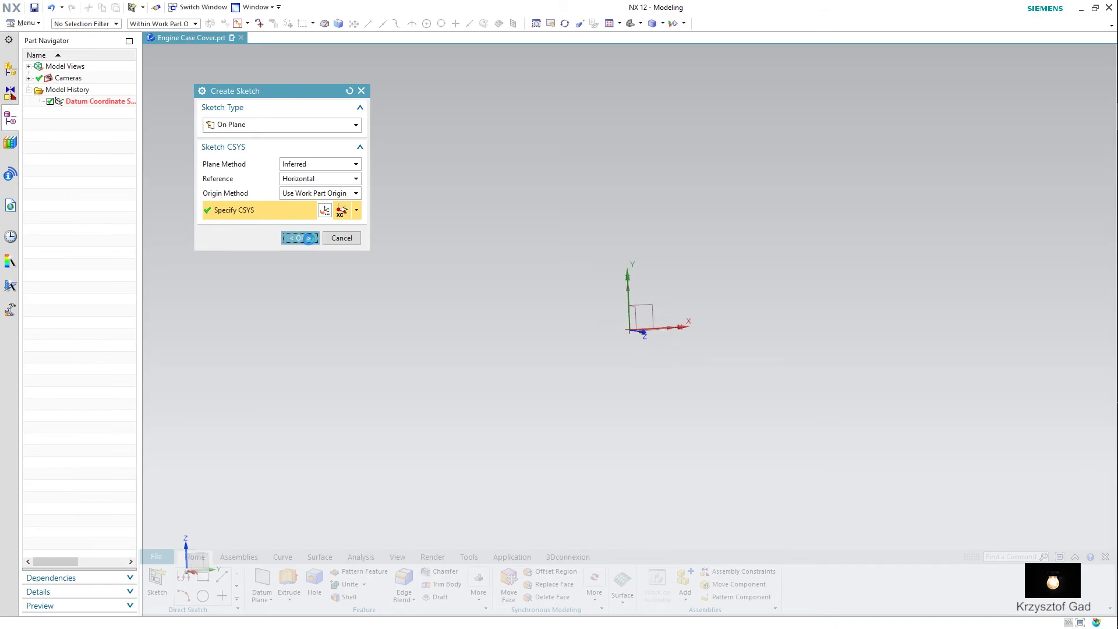
left_click(227, 576)
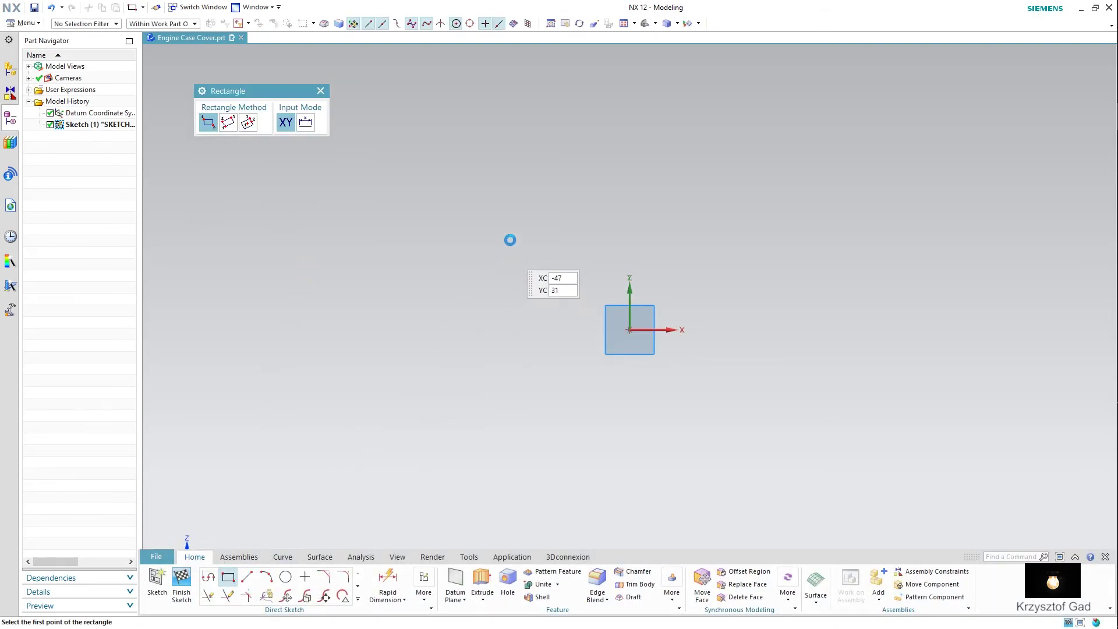
left_click(531, 104)
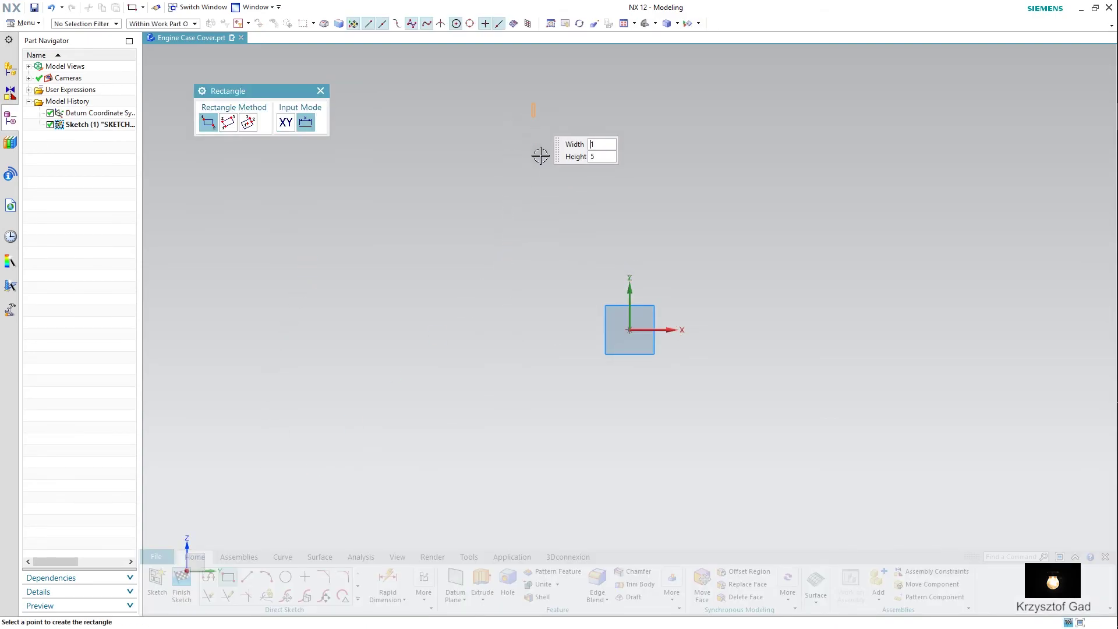
left_click(773, 386)
key("Escape")
Dimension the rectangle to 340 tall and 166 wide
left_click(402, 571)
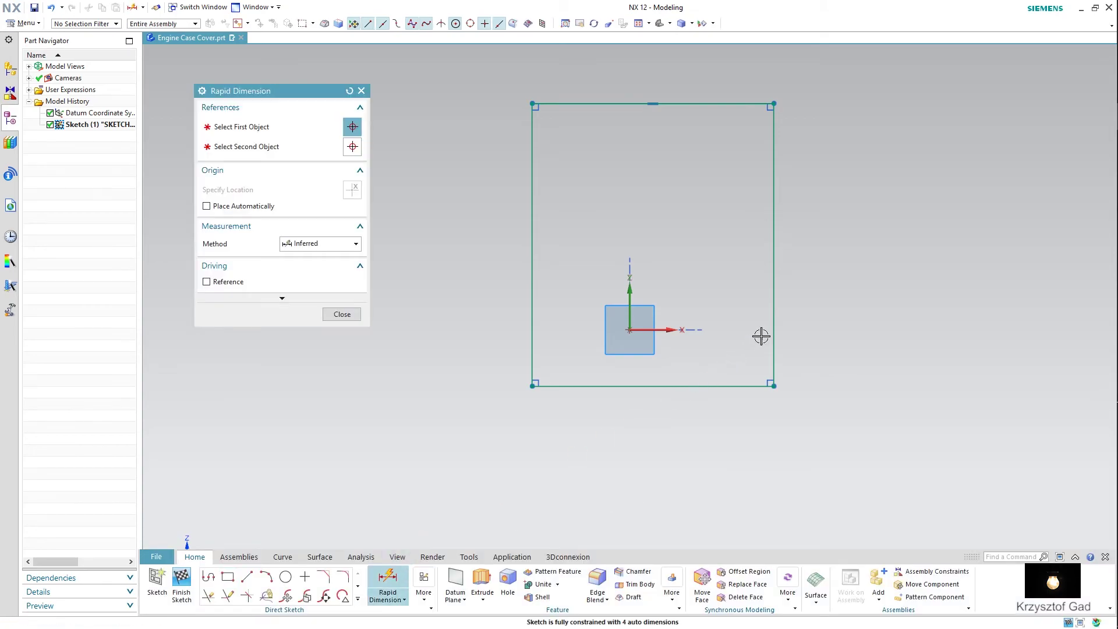
left_click(774, 323)
left_click(853, 311)
type("340")
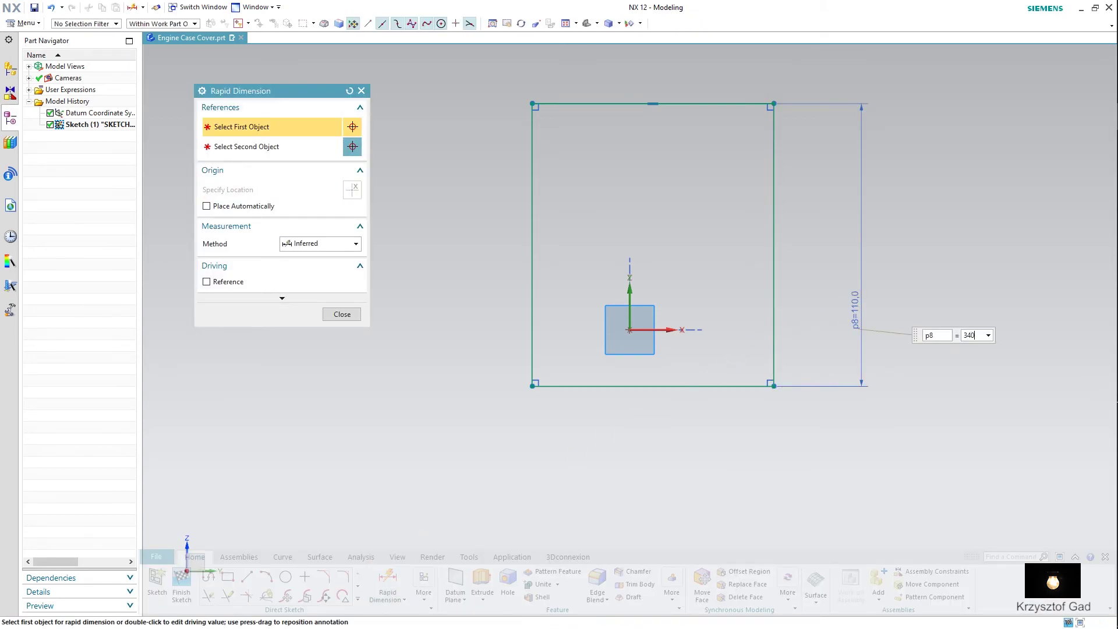
key("Return")
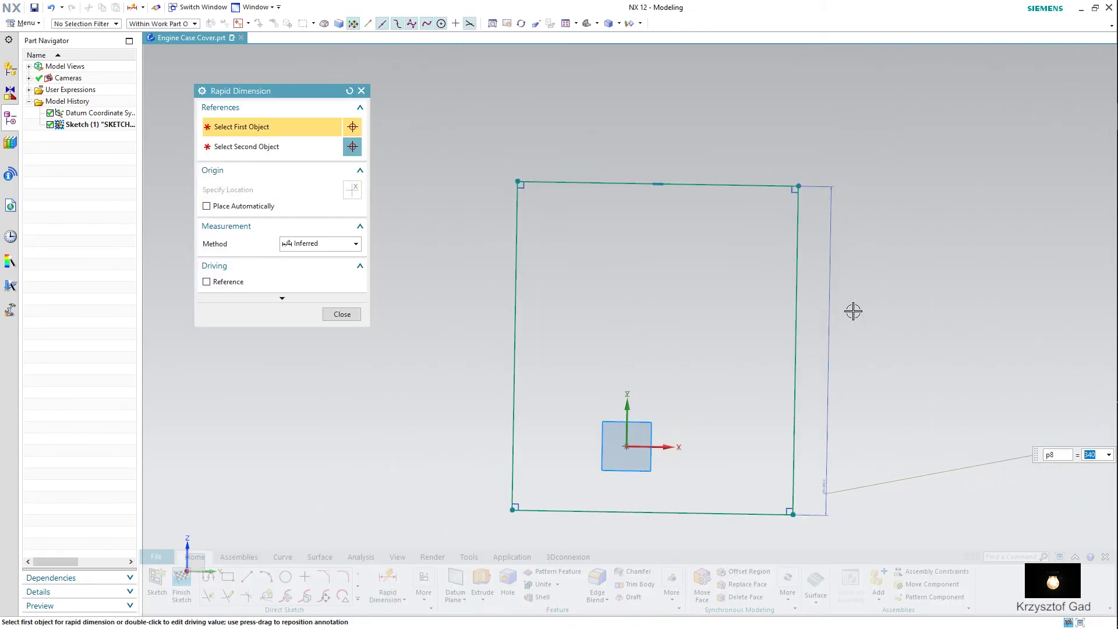
left_click(679, 516)
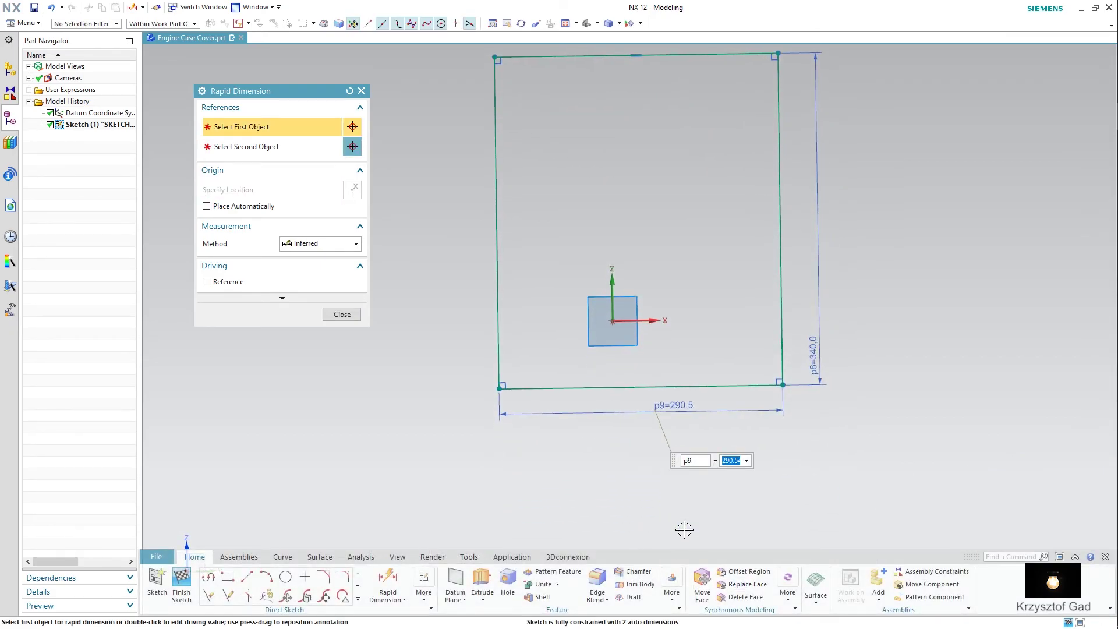
type("166")
key("Return")
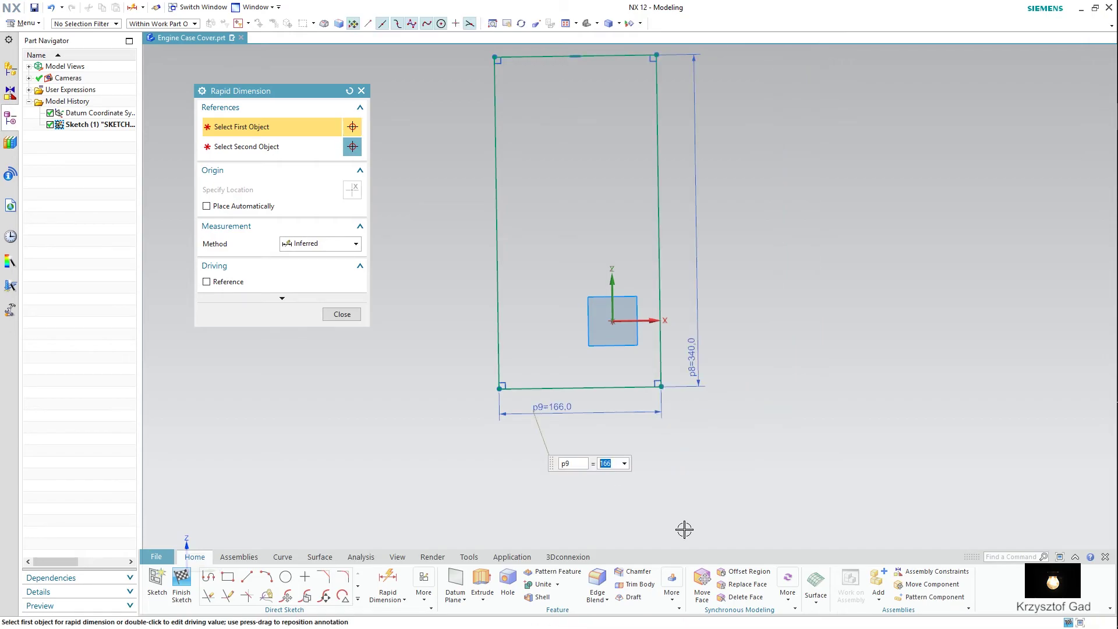
Place the rectangle 83 from the vertical axis with its bottom edge on the X axis
left_click(662, 357)
left_click(611, 282)
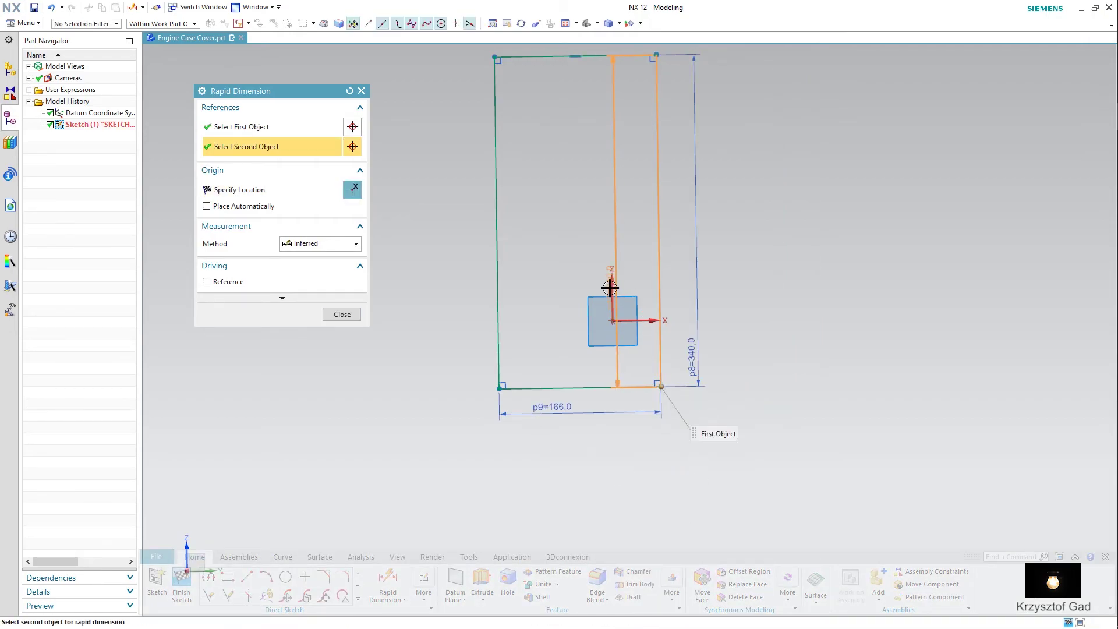
left_click(621, 372)
left_click(623, 395)
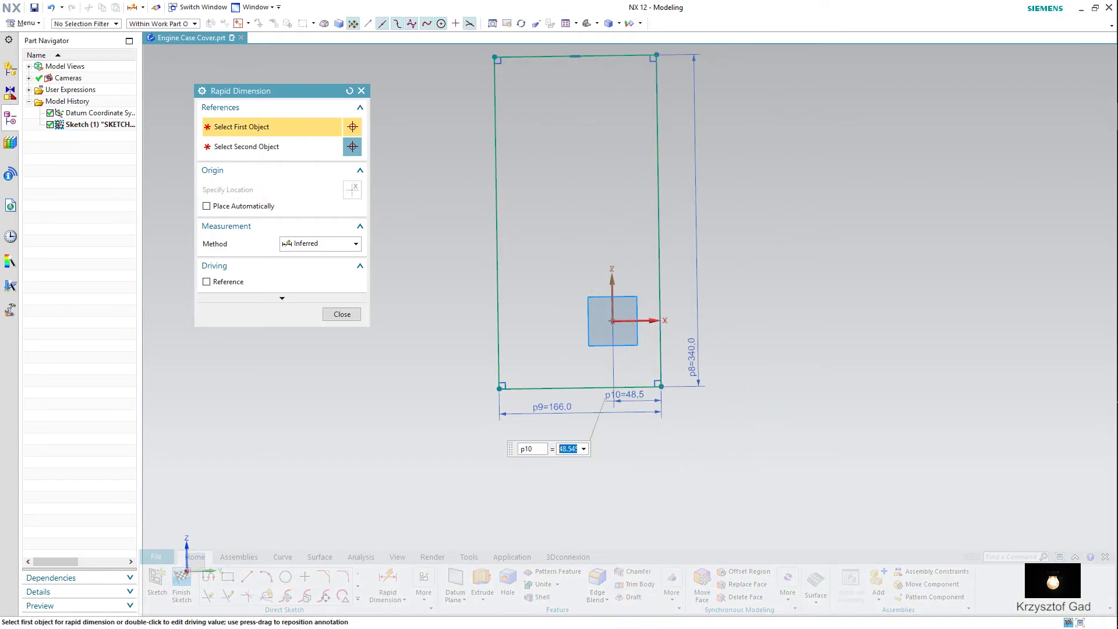
type("83")
key("Return")
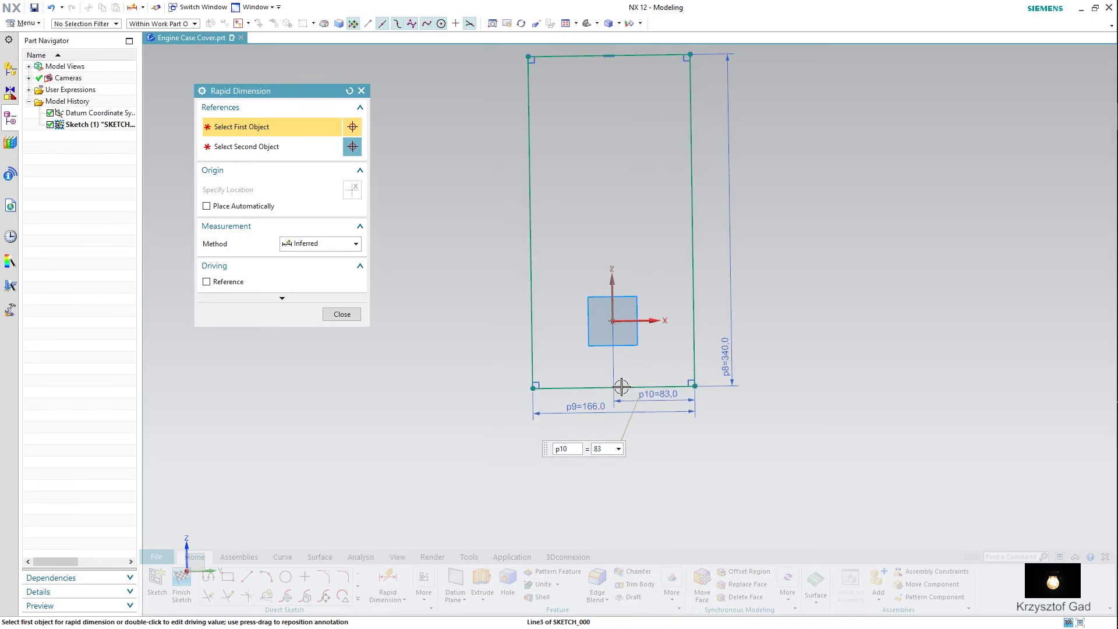
left_click(620, 387)
left_click(557, 323)
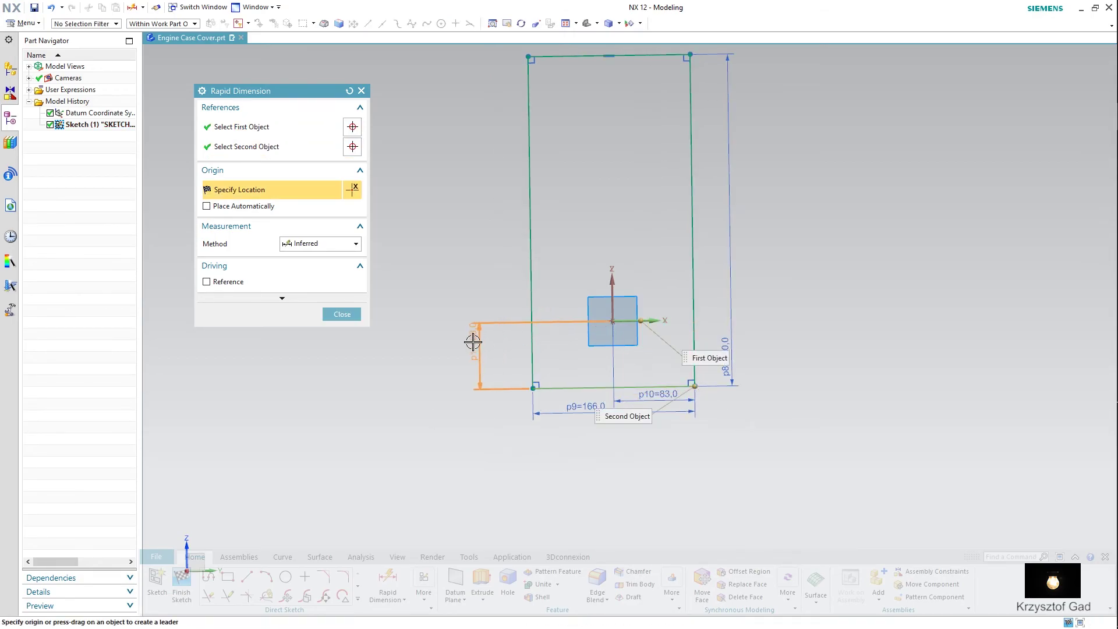
left_click(472, 340)
type("0")
key("ctrl+f")
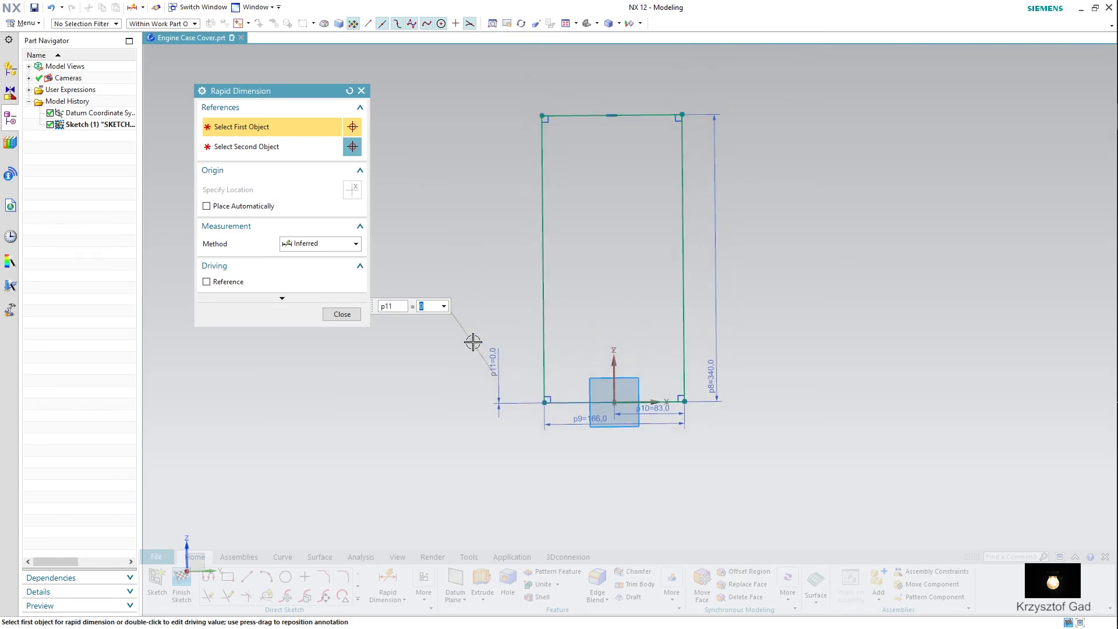
left_click(343, 575)
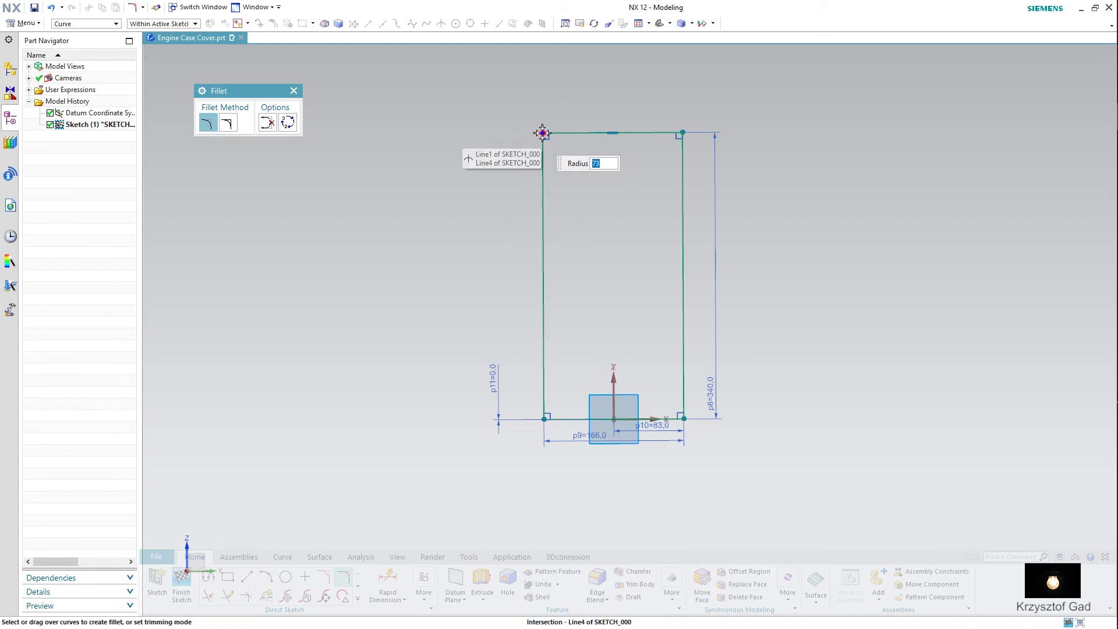
Round both top corners with radius 73 fillets and delete the leftover corner point
left_click(540, 133)
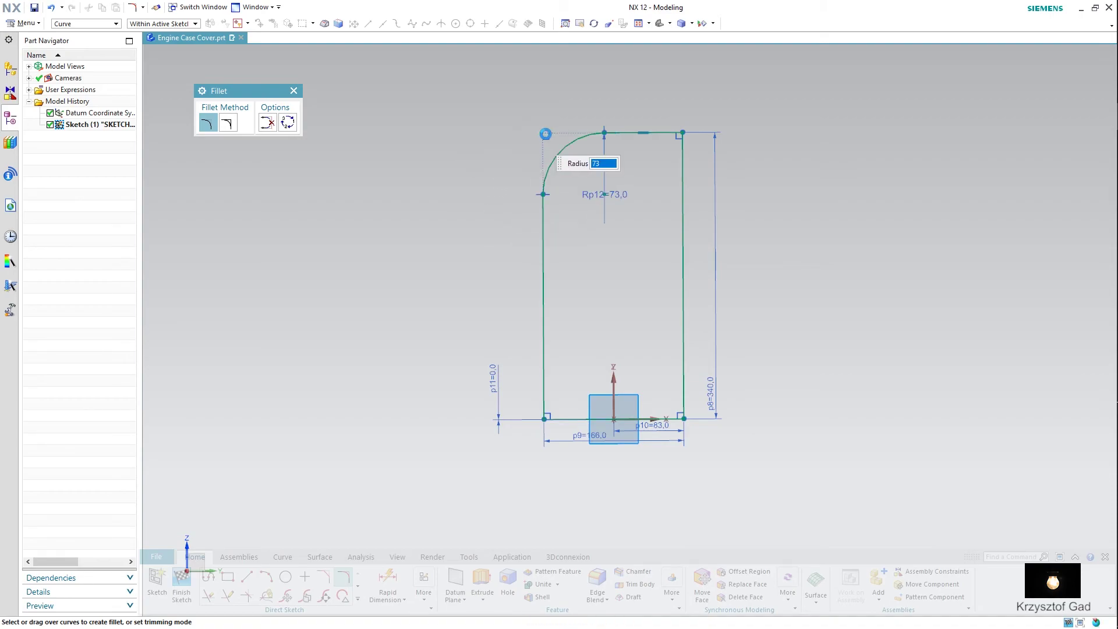
left_click(682, 133)
key("Escape")
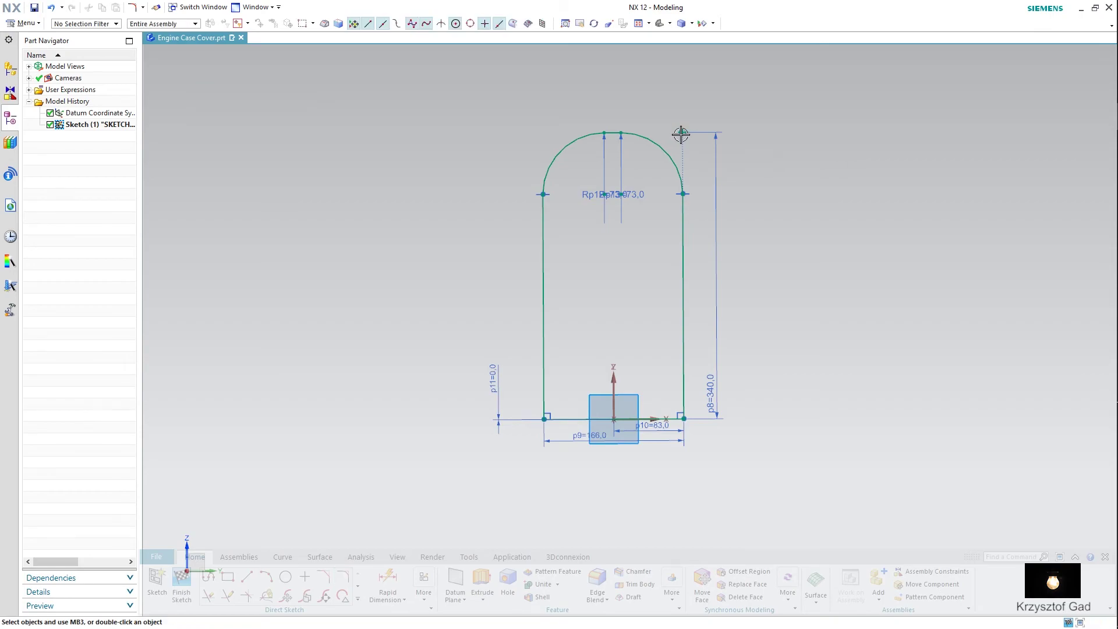
left_click(680, 133)
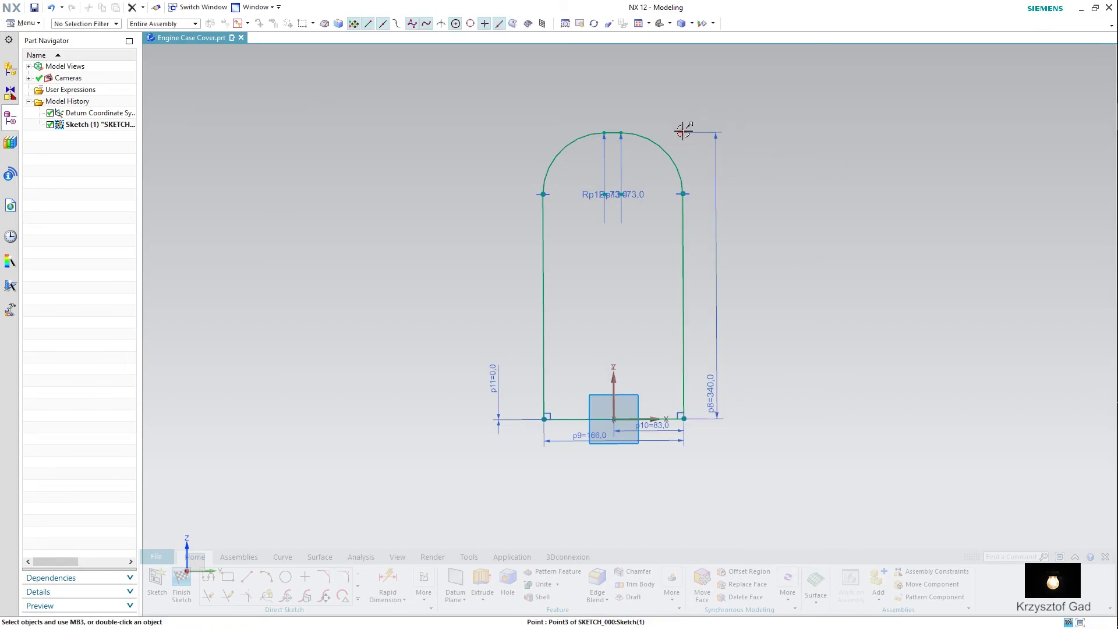
left_click(793, 112)
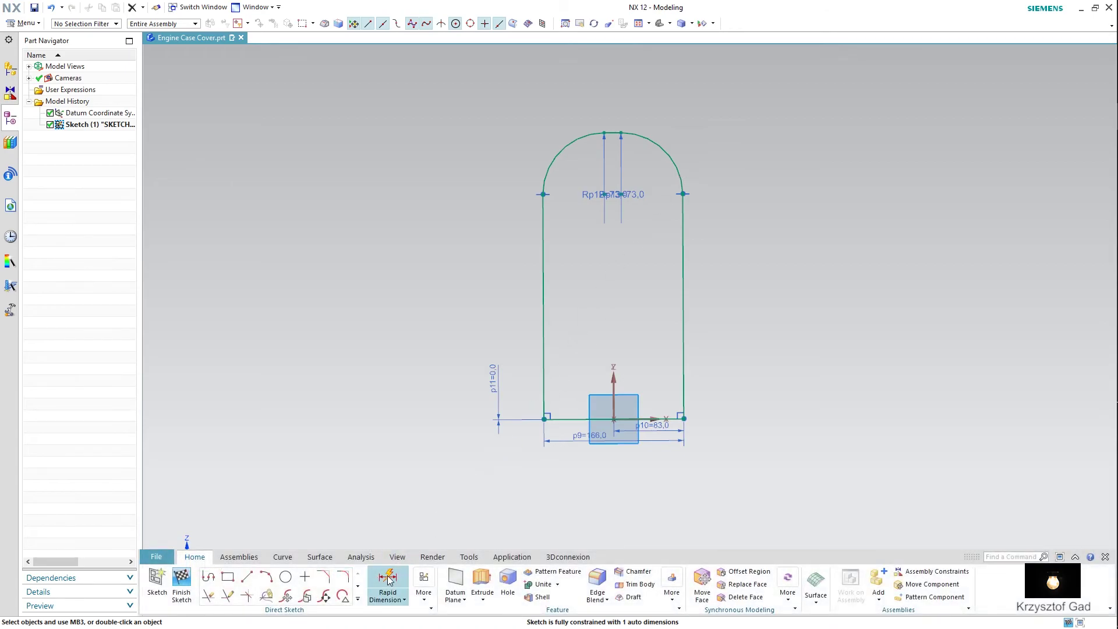
Add a 340 height dimension from the arch top to the bottom line and finish the sketch
left_click(388, 579)
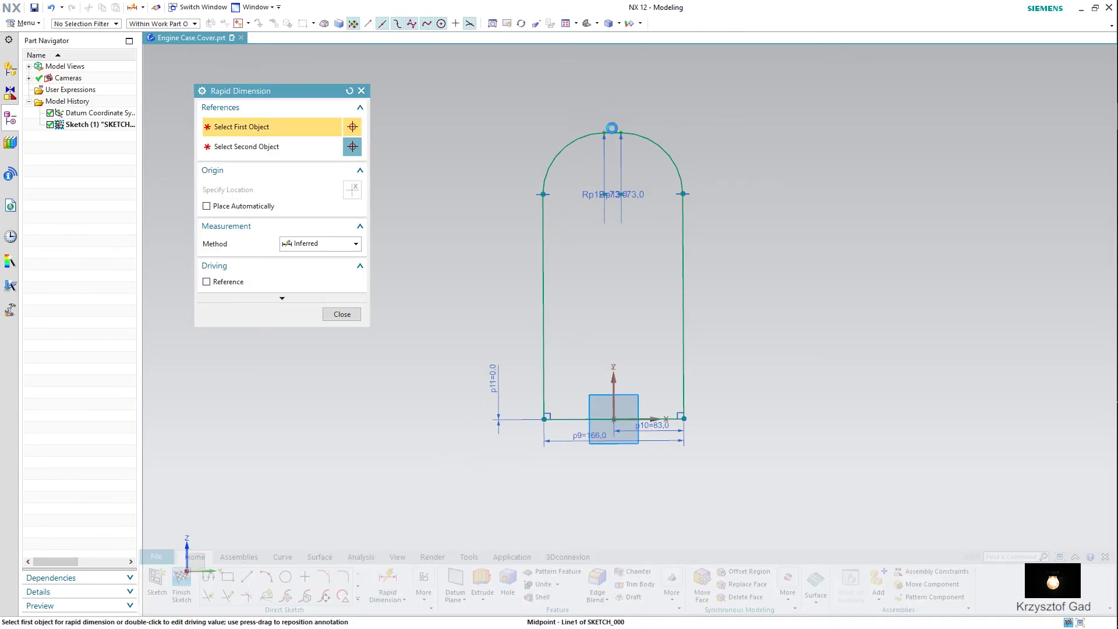
left_click(612, 133)
left_click(623, 418)
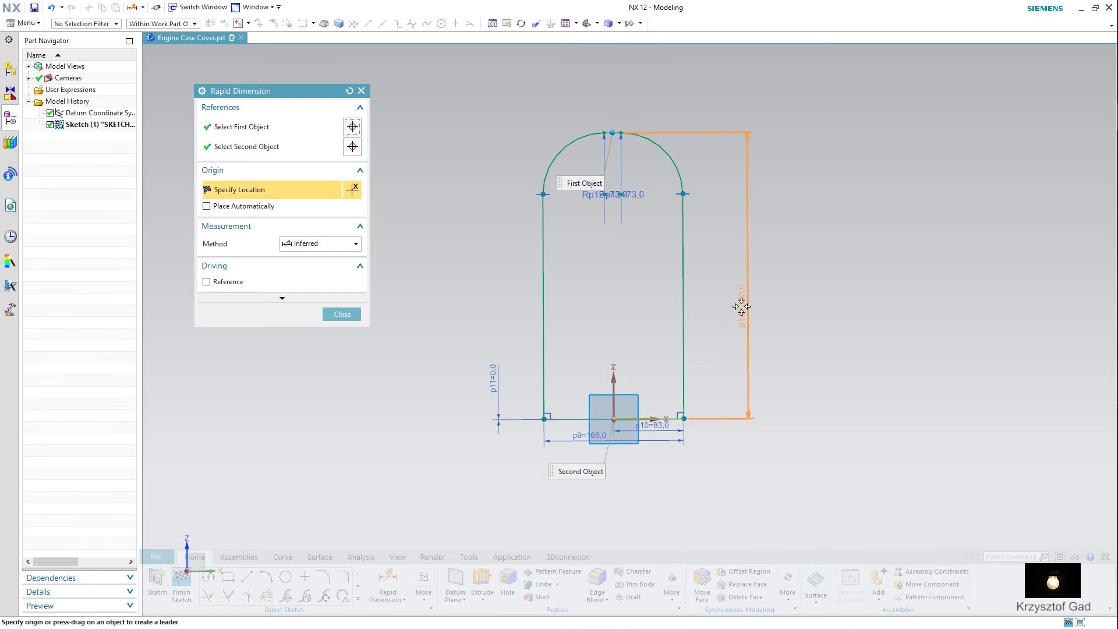
left_click(711, 284)
key("Escape")
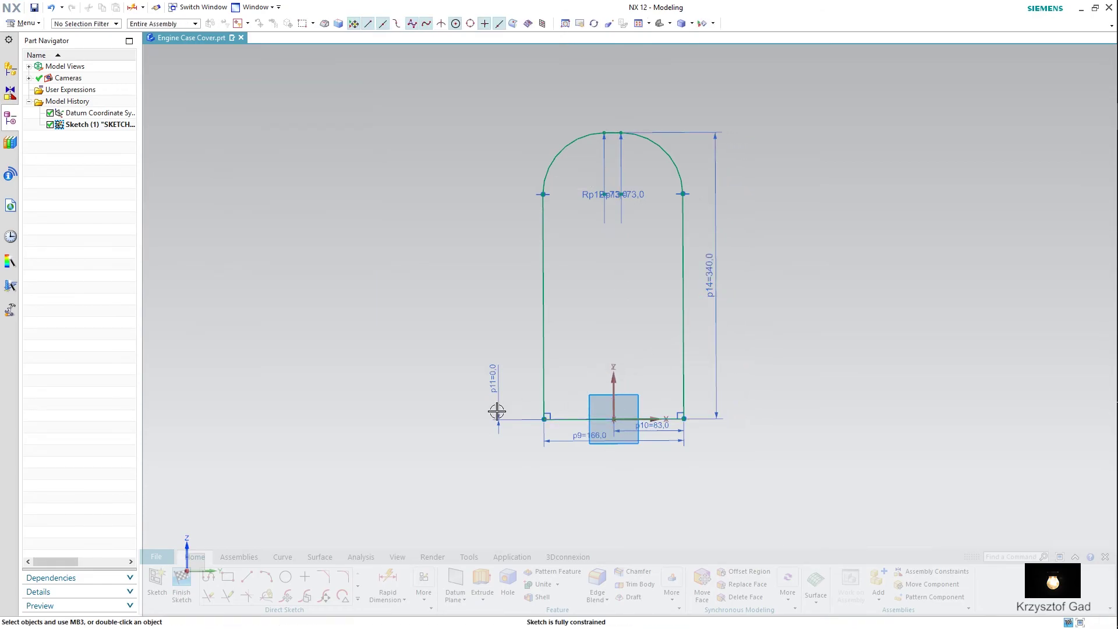
left_click(189, 591)
left_click(564, 413)
left_click(633, 379)
left_click(182, 582)
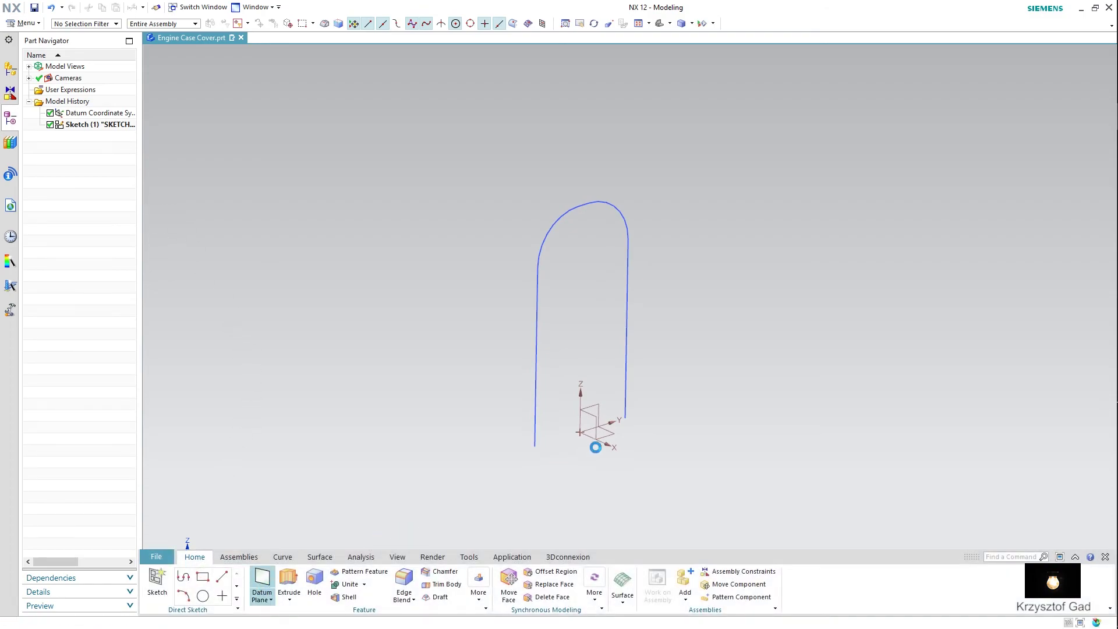
Create a datum plane offset 81 mm from the YZ plane
left_click(598, 401)
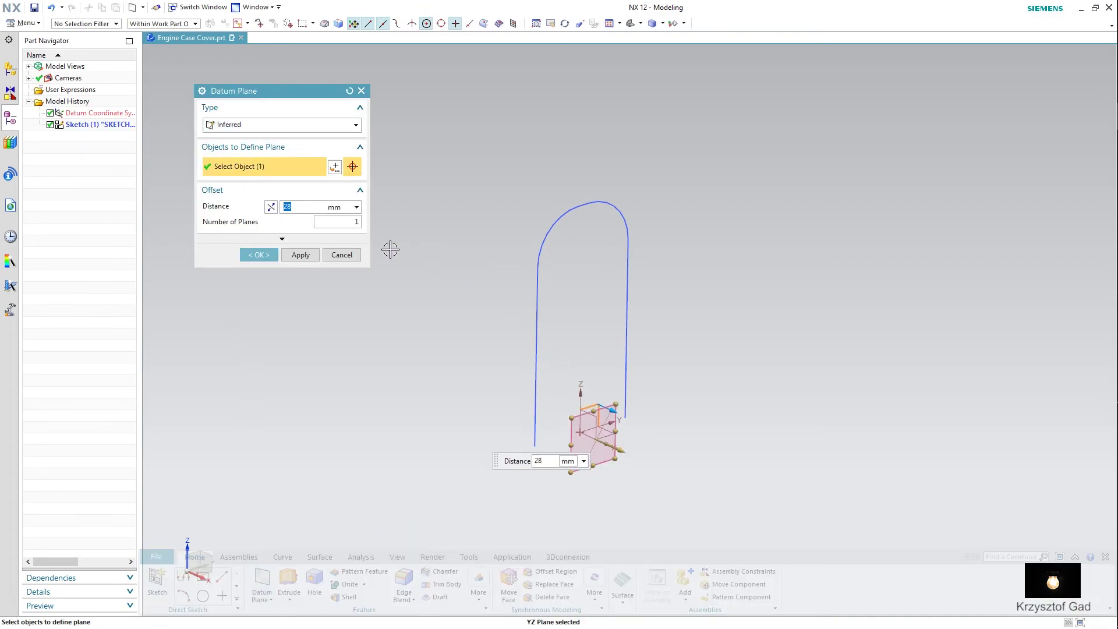
type("81")
key("Return")
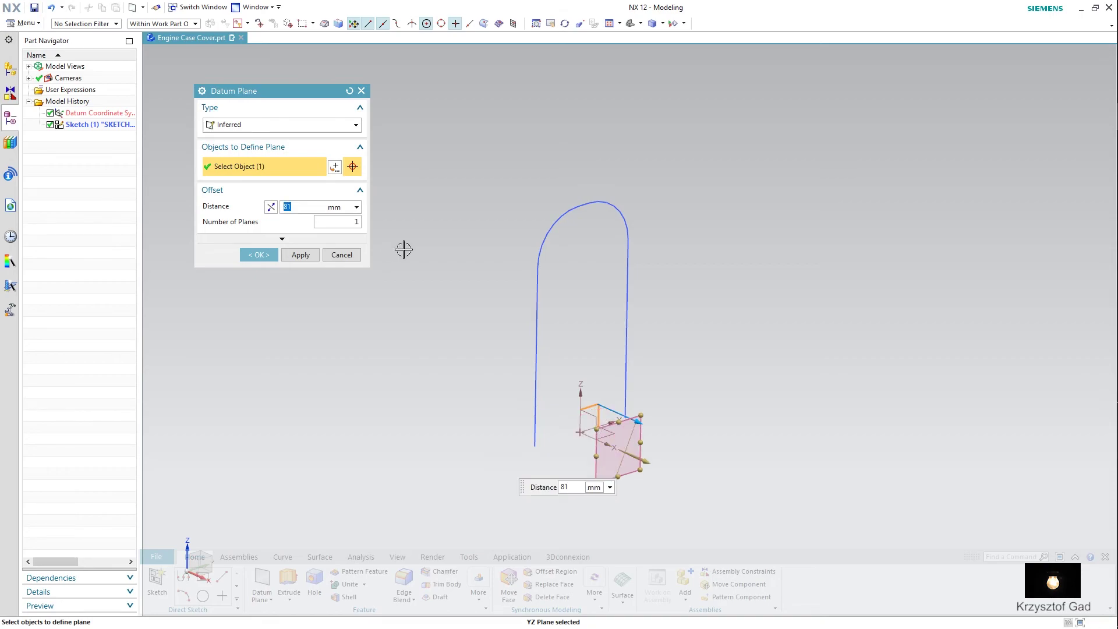
left_click(271, 256)
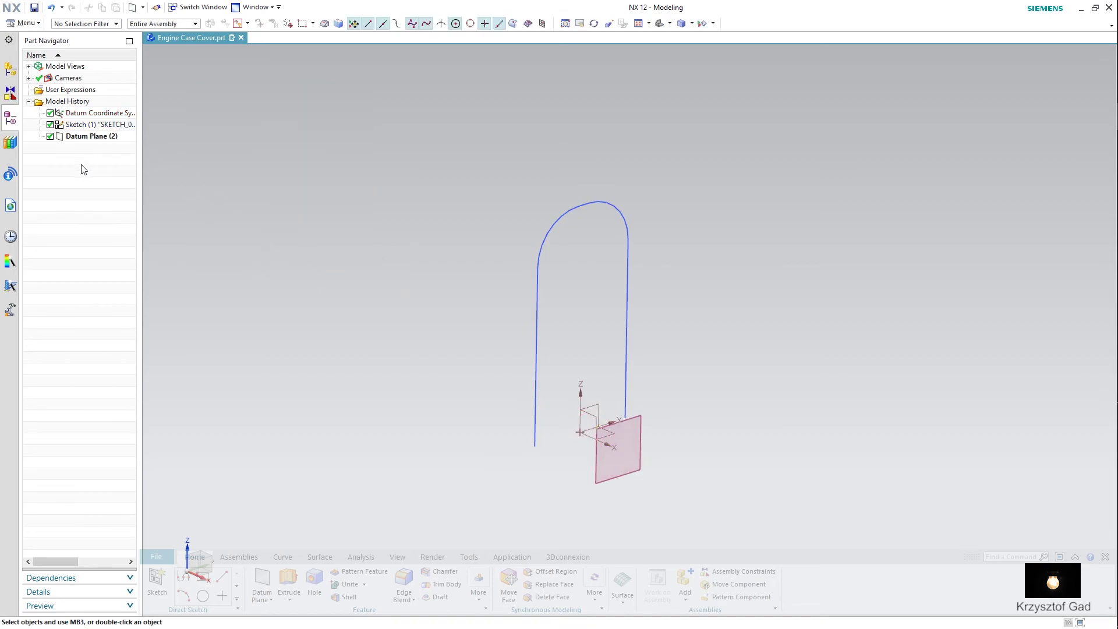
Copy the arch sketch and paste it onto Datum Plane (2) as Sketch (3)
left_click(92, 124)
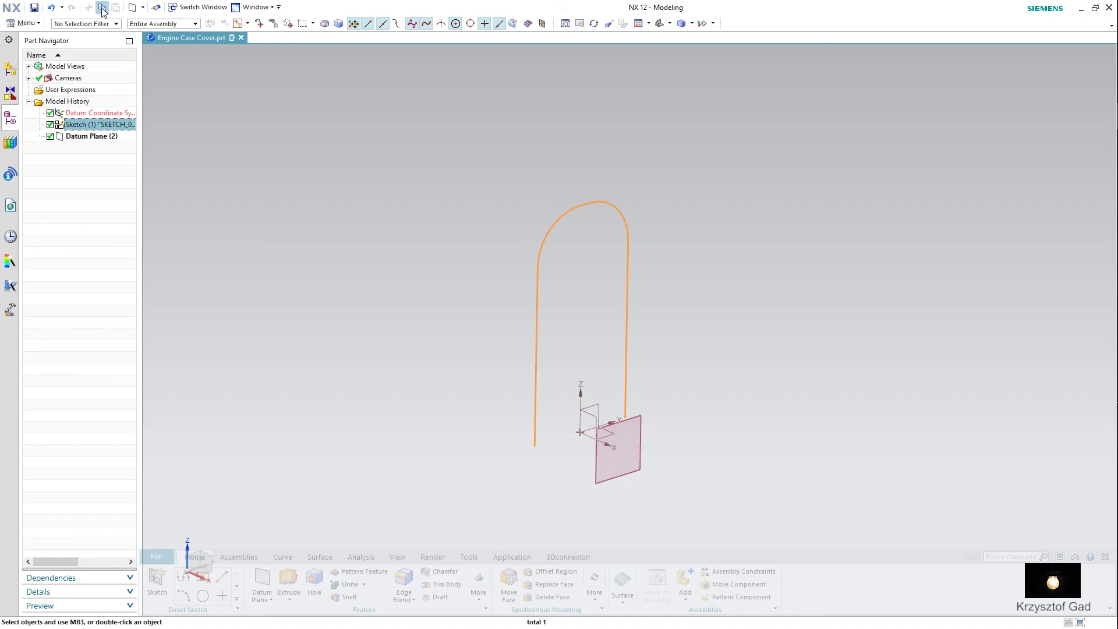
left_click(102, 9)
left_click(92, 136)
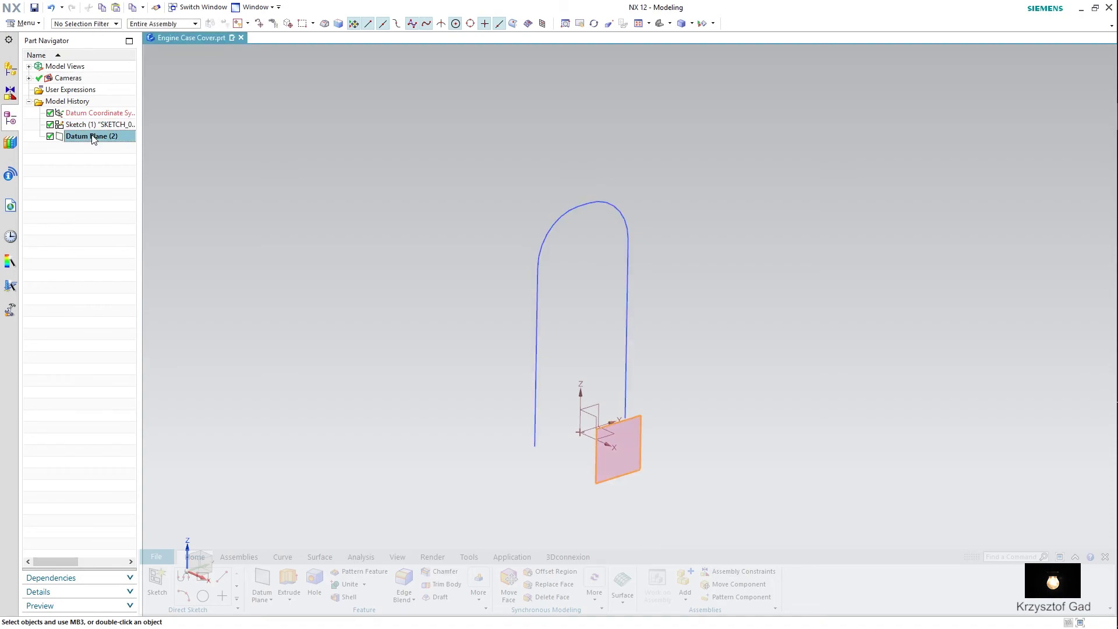
left_click(117, 7)
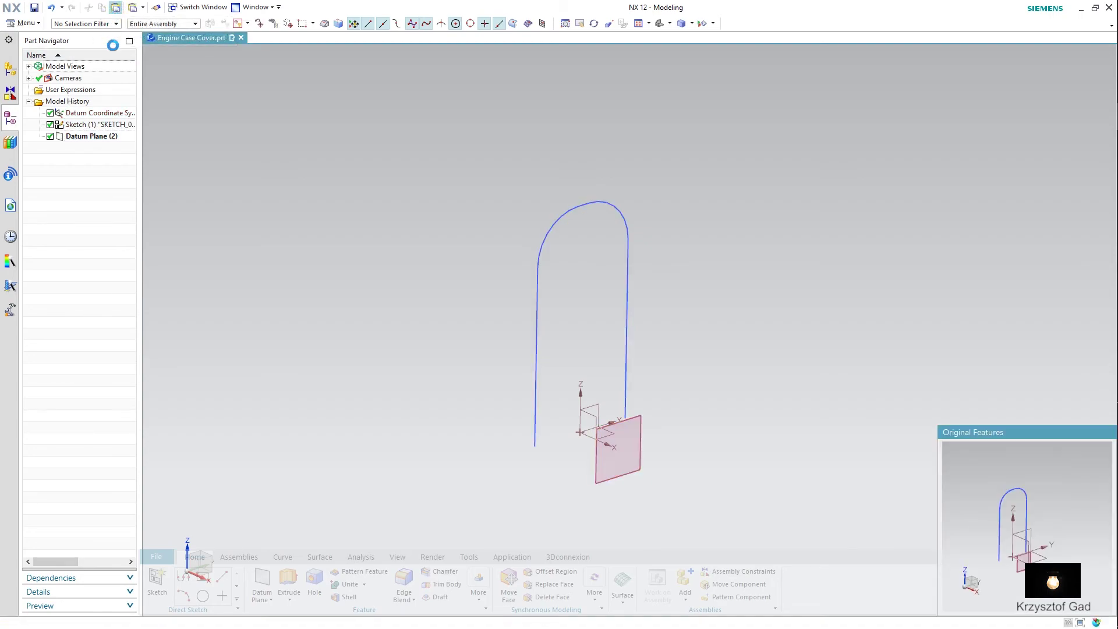
left_click(639, 416)
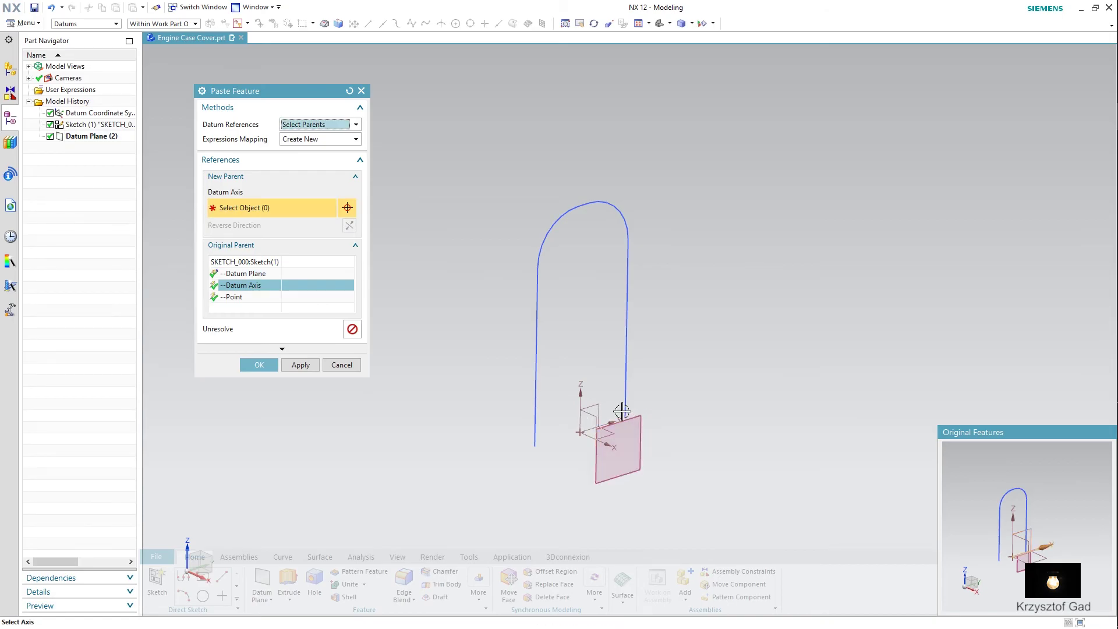
left_click(614, 418)
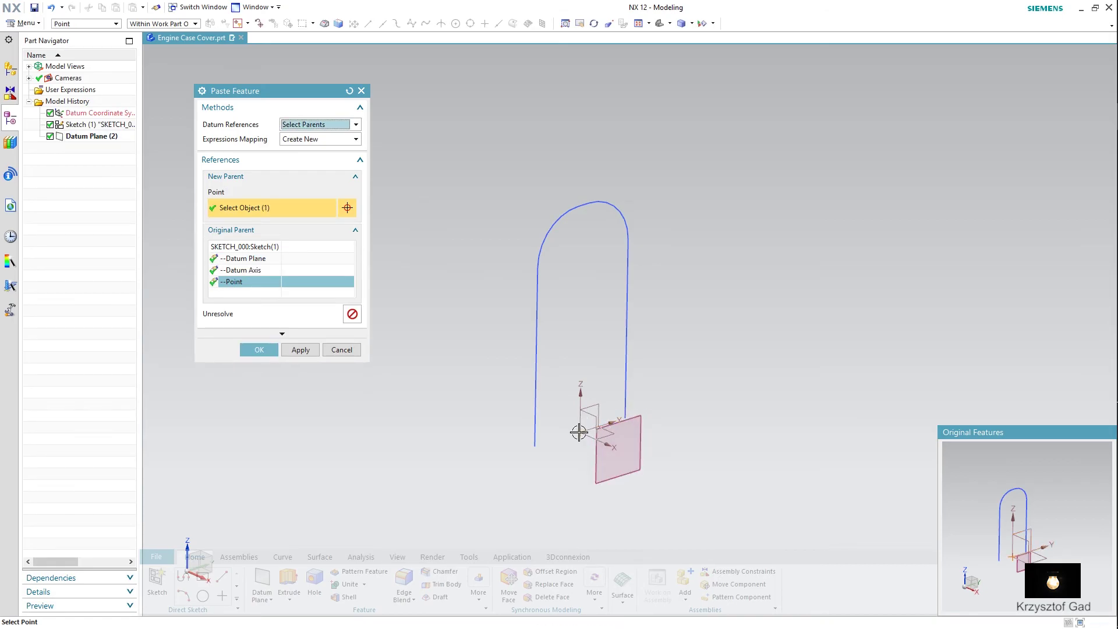
left_click(261, 346)
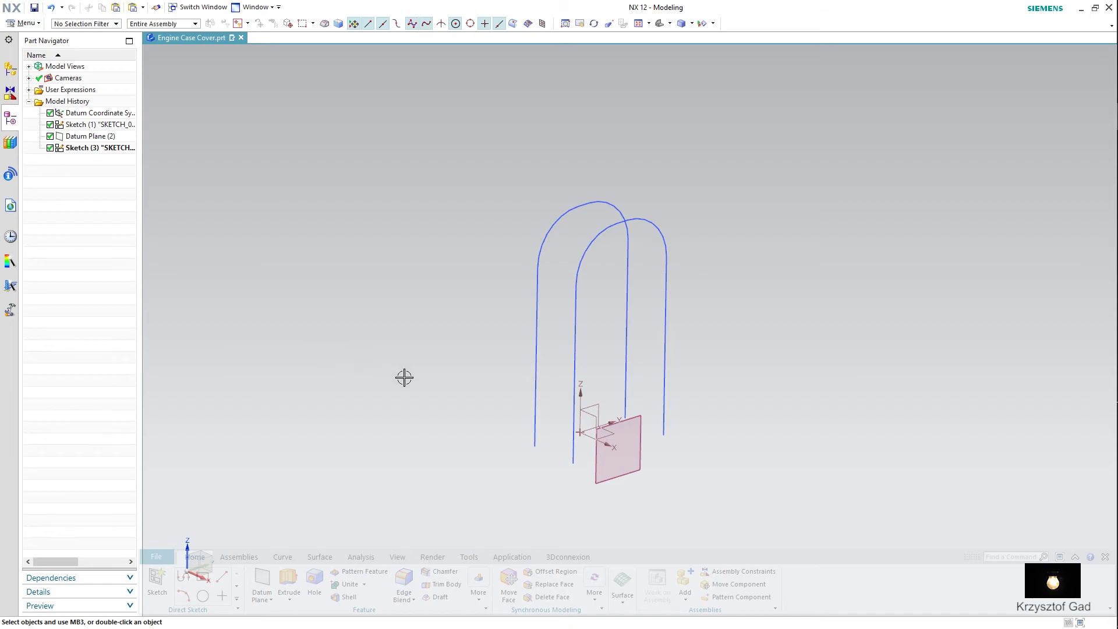
Edit Sketch (3), changing height dimension p25 from 340 to 326, and finish it
right_click(106, 152)
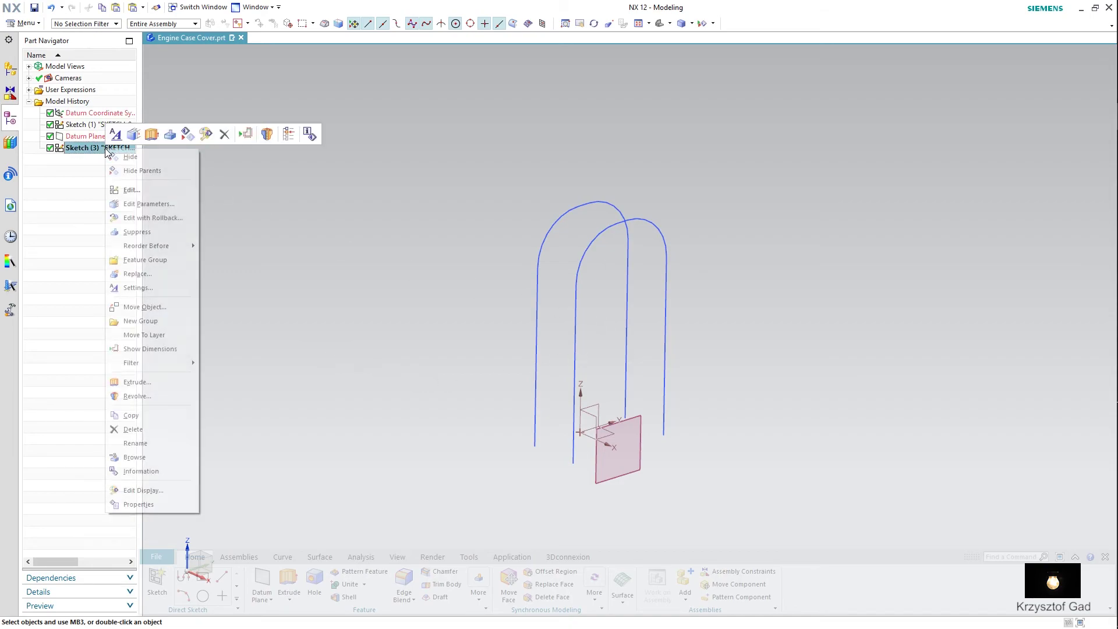
left_click(140, 185)
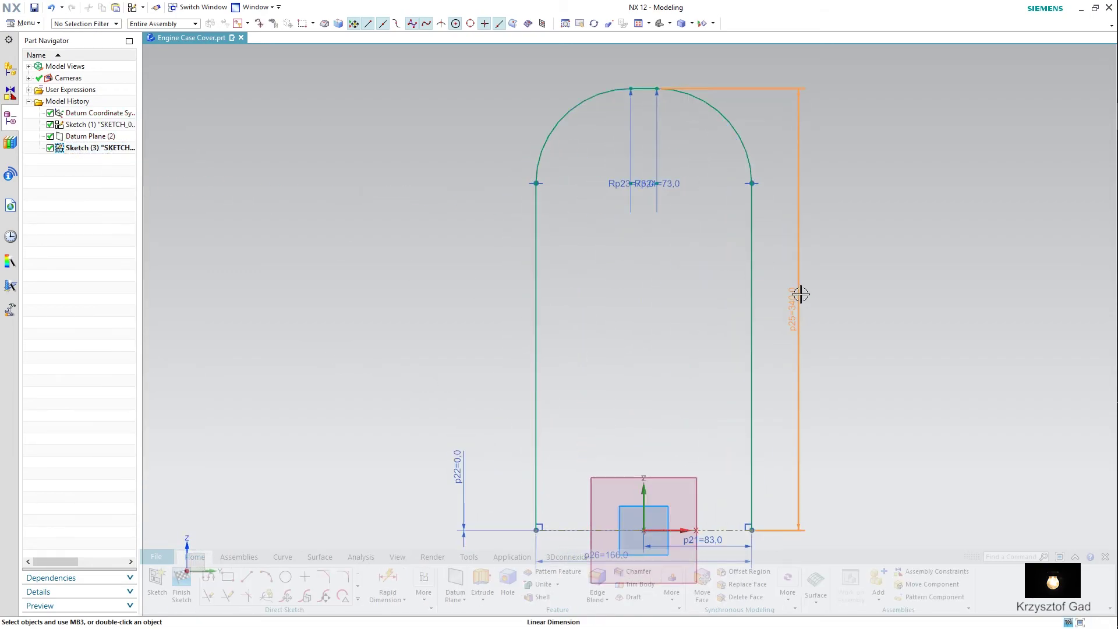
double_click(801, 295)
type("326")
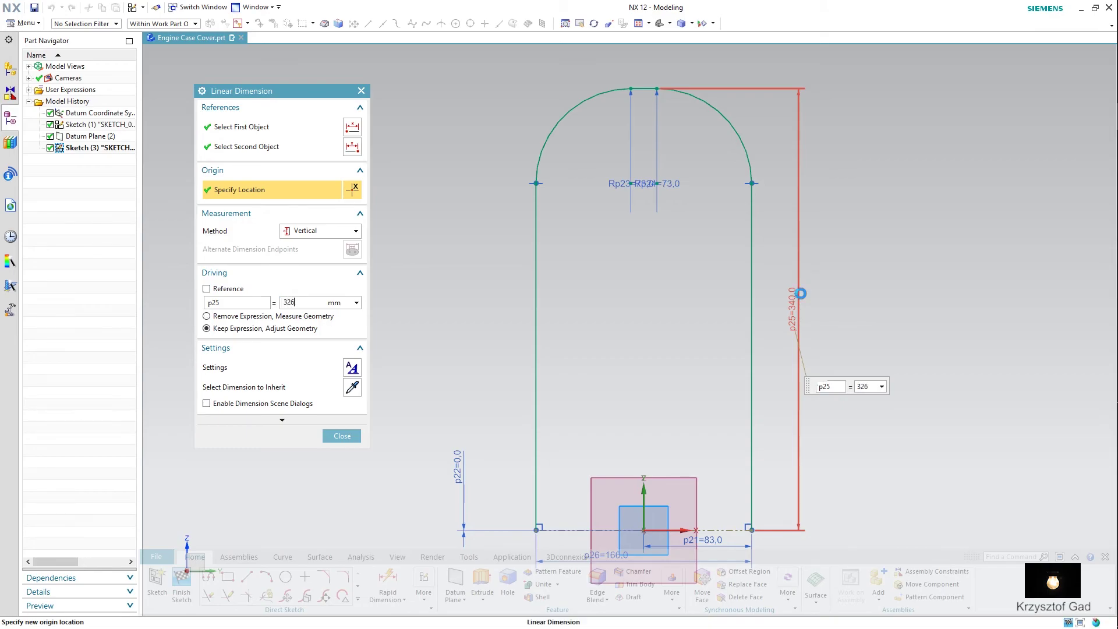
key("Return")
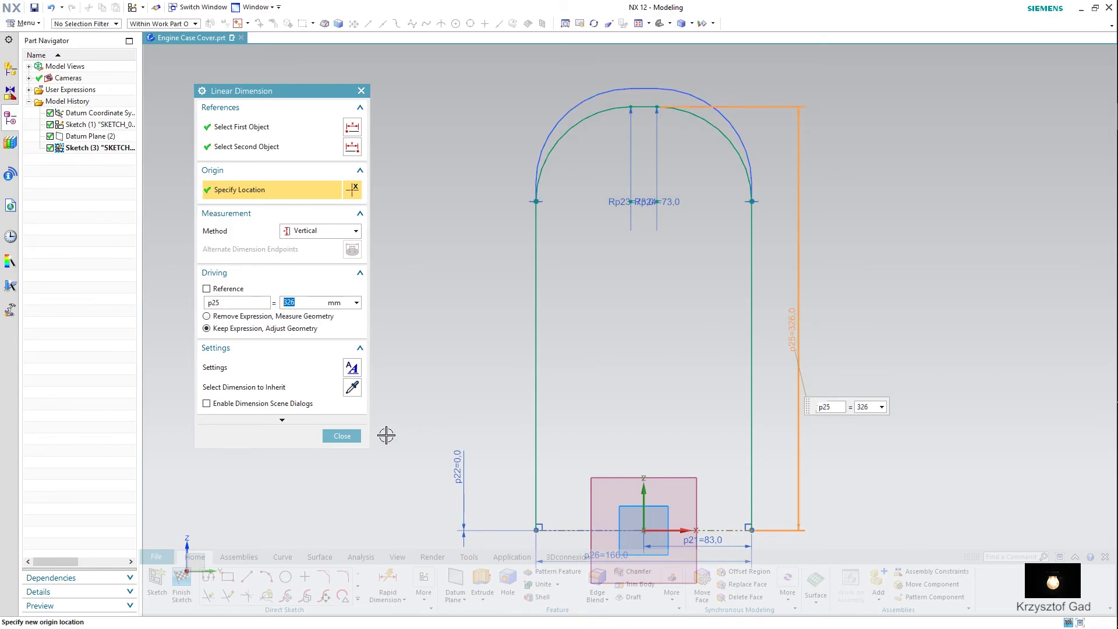
left_click(342, 436)
key("ctrl+q")
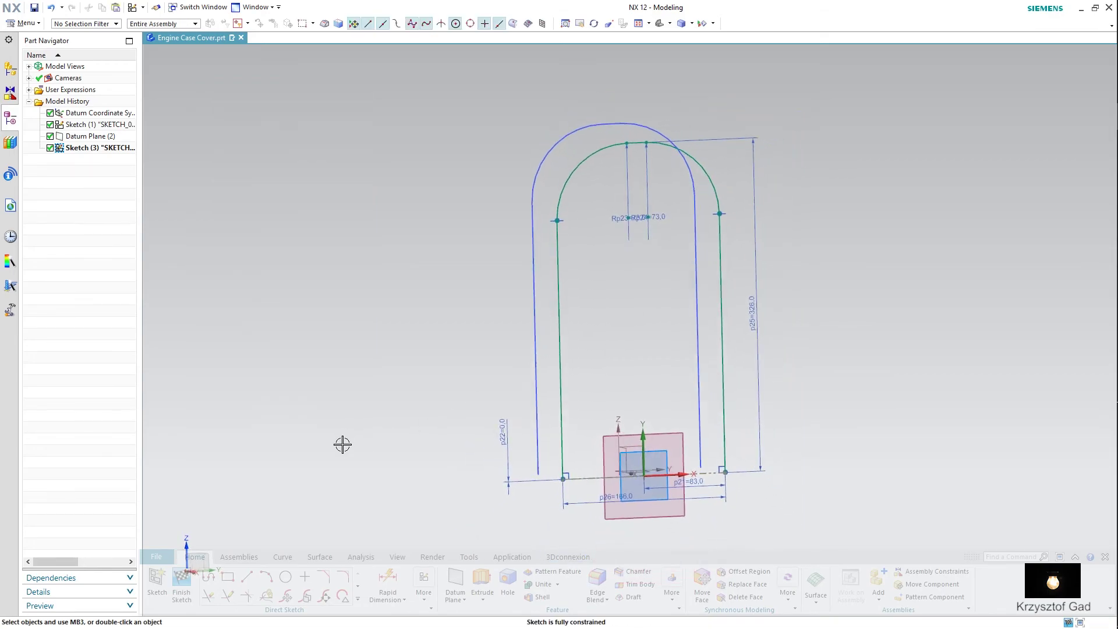
left_click(190, 579)
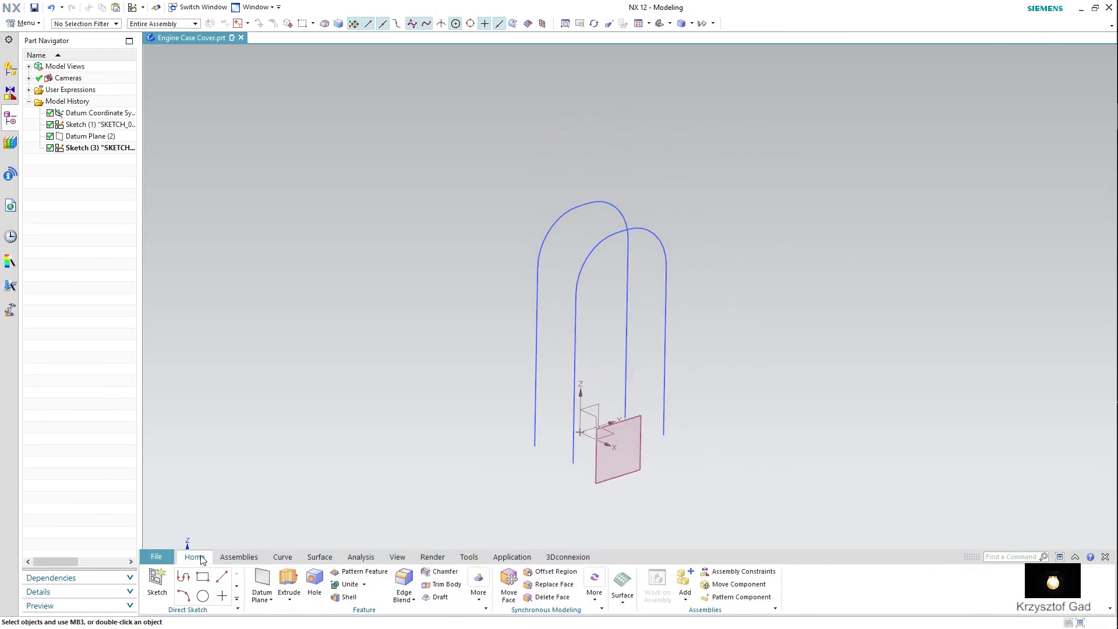
Create Datum Plane (4) offset 62 mm beyond Datum Plane (2)
left_click(620, 476)
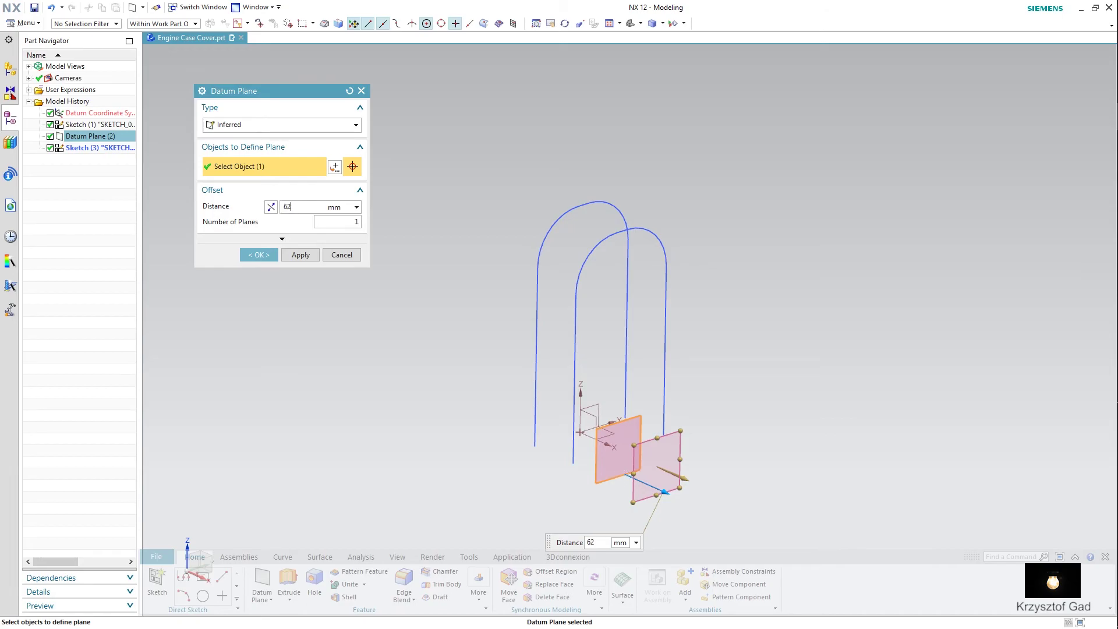
key("Return")
left_click(267, 257)
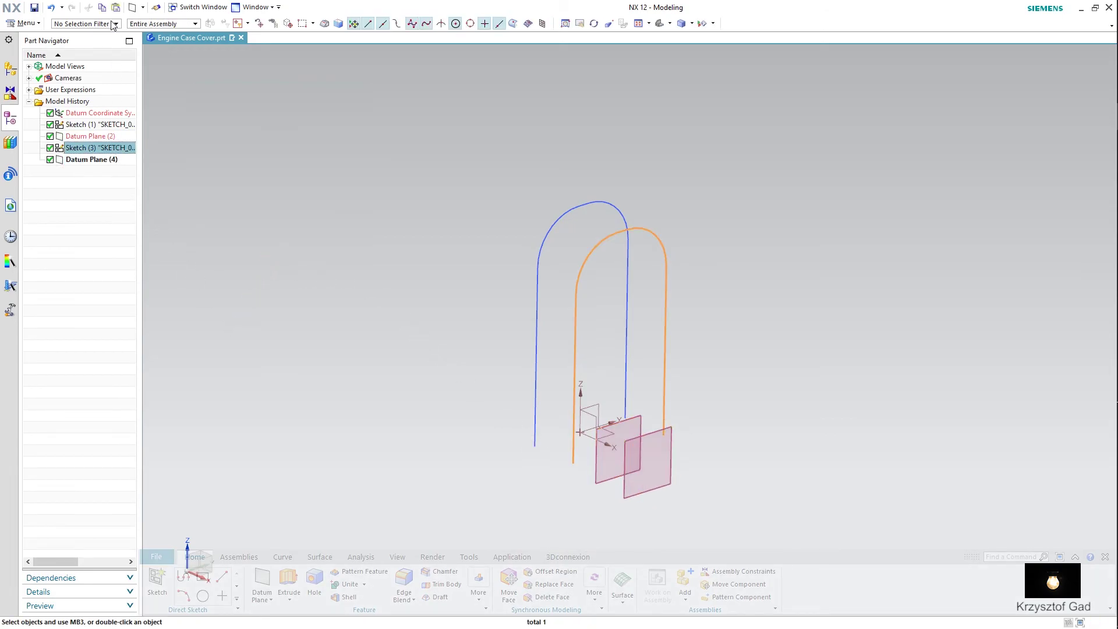
Paste a copy of Sketch (3) onto Datum Plane (4) as Sketch (5)
key("Escape")
left_click(98, 163)
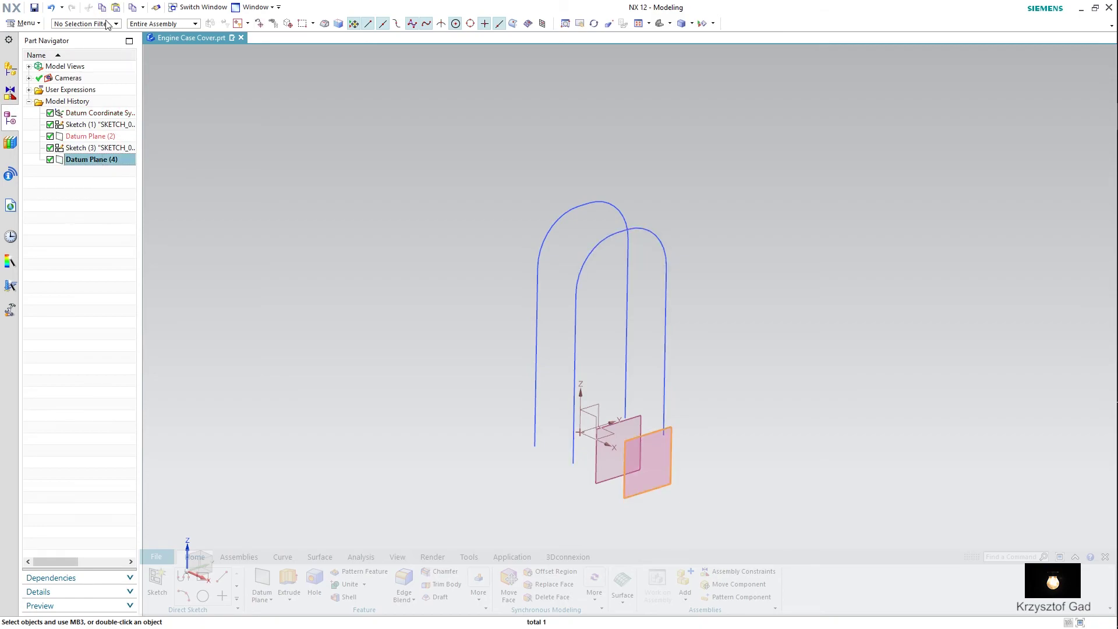
left_click(116, 8)
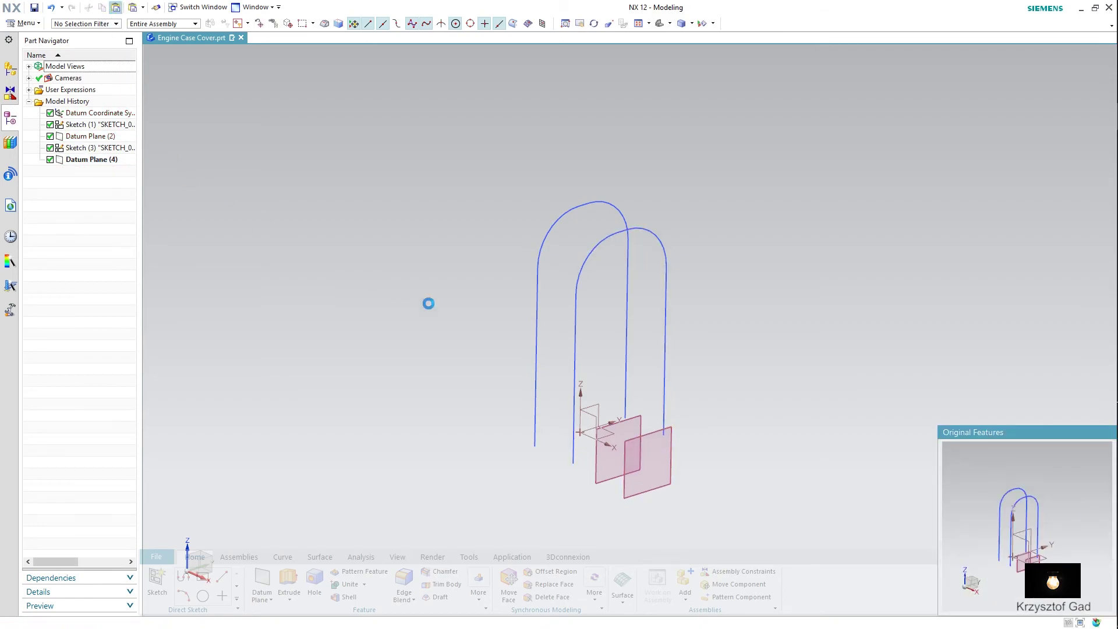
left_click(669, 466)
left_click(616, 423)
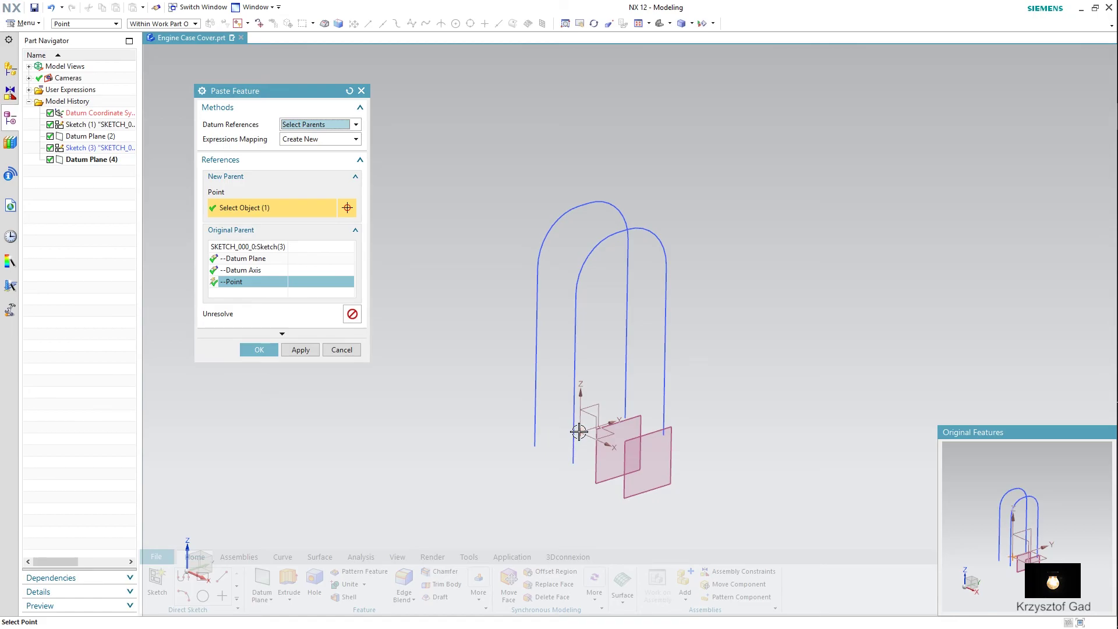
left_click(578, 431)
left_click(272, 354)
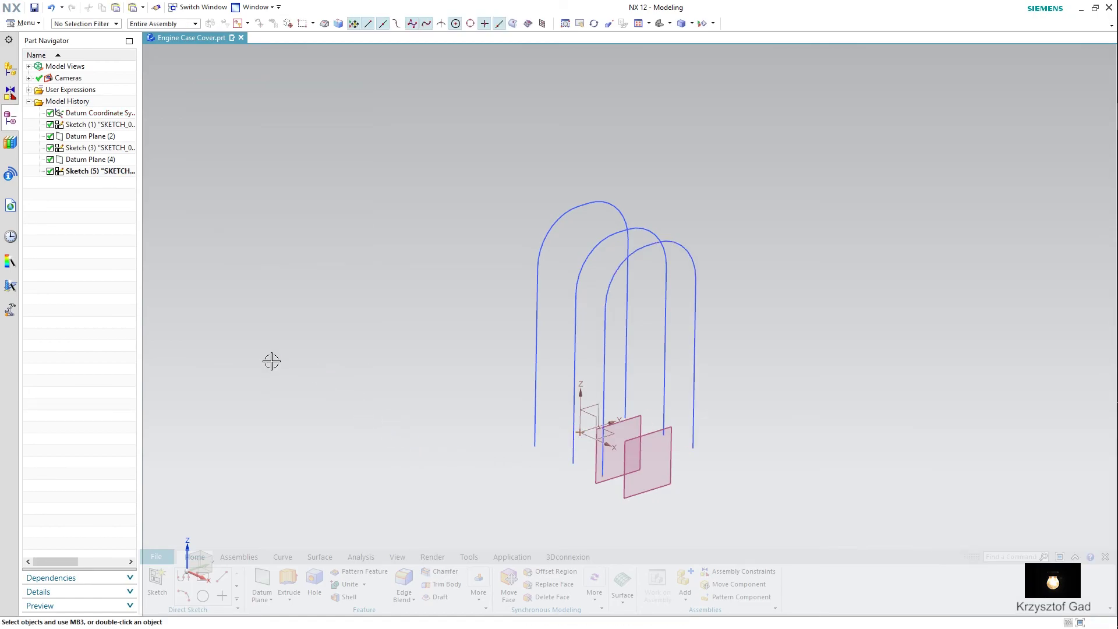
Edit Sketch (5), reducing height dimension p37 to 232, and finish it
right_click(108, 171)
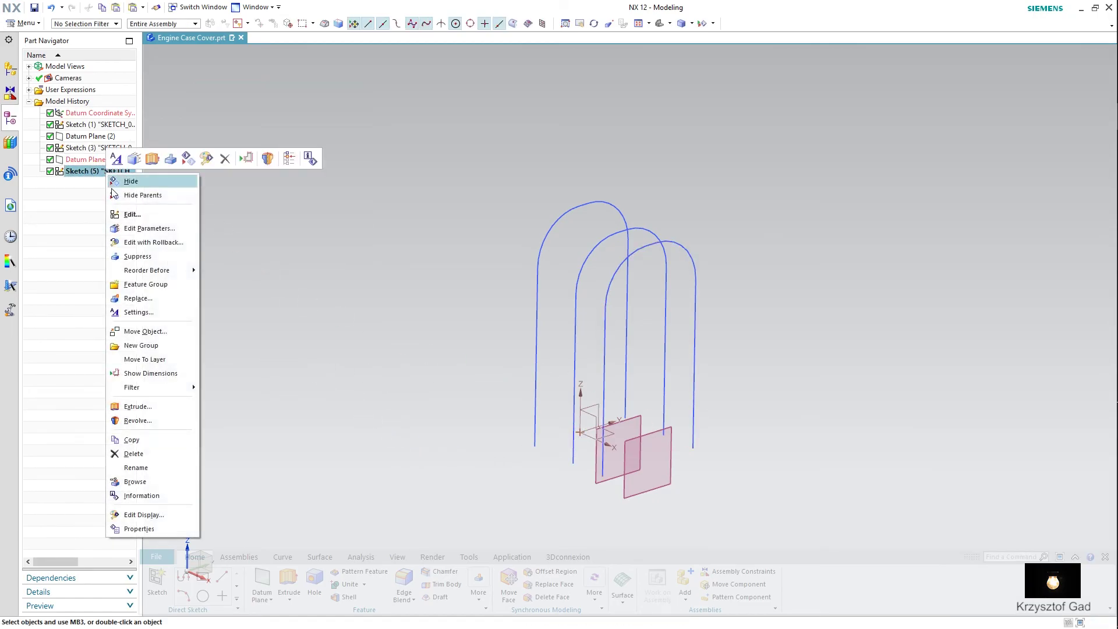
left_click(131, 215)
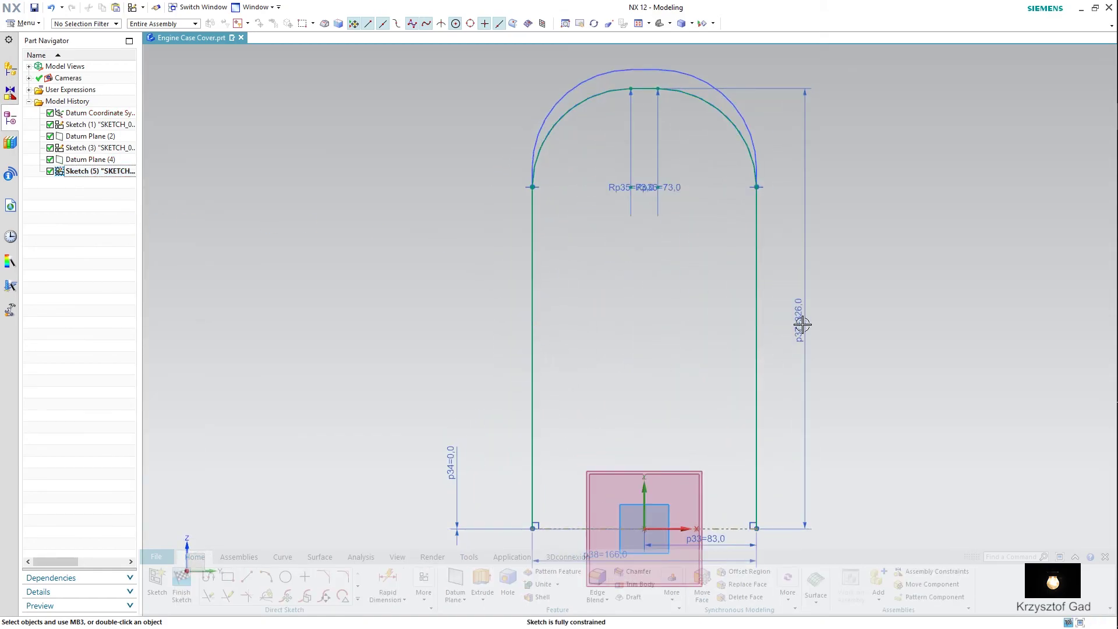
double_click(802, 320)
type("232")
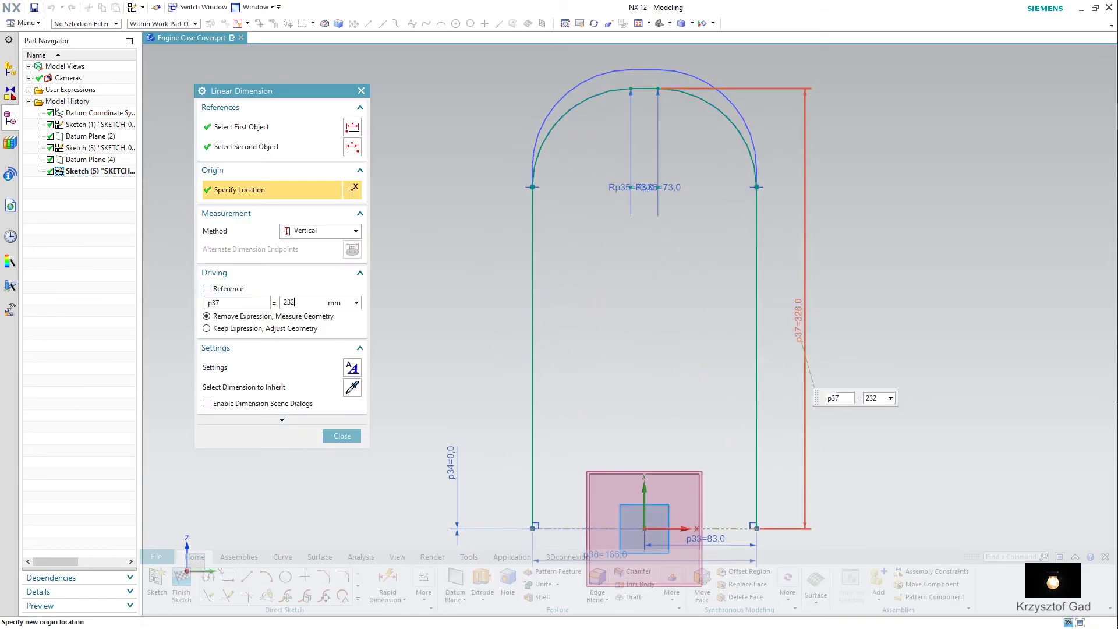
key("Return")
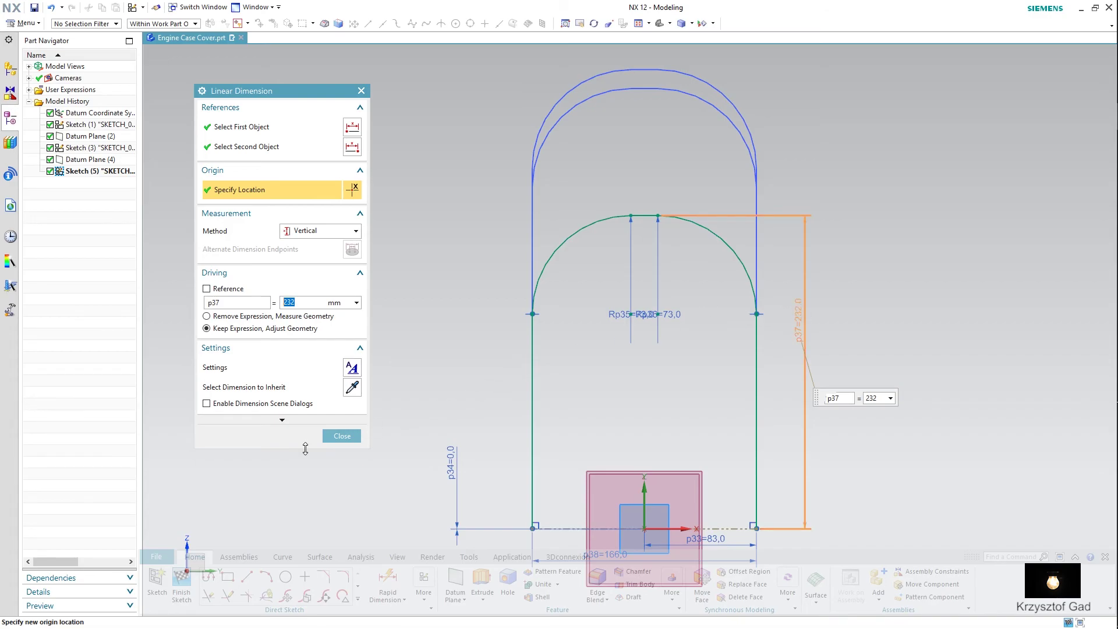
left_click(332, 438)
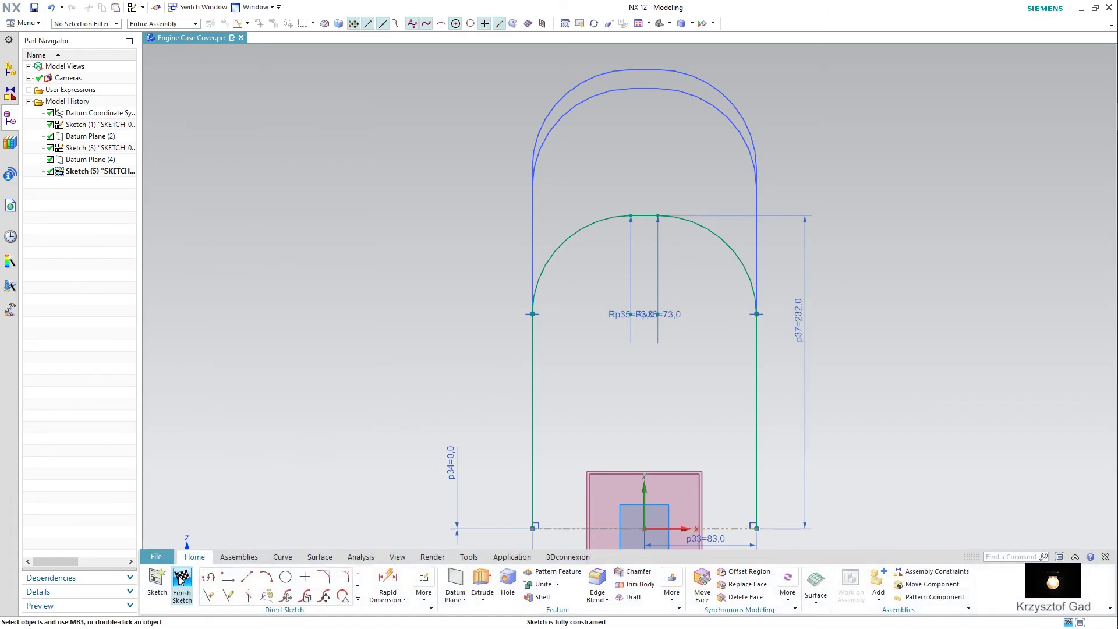
left_click(180, 576)
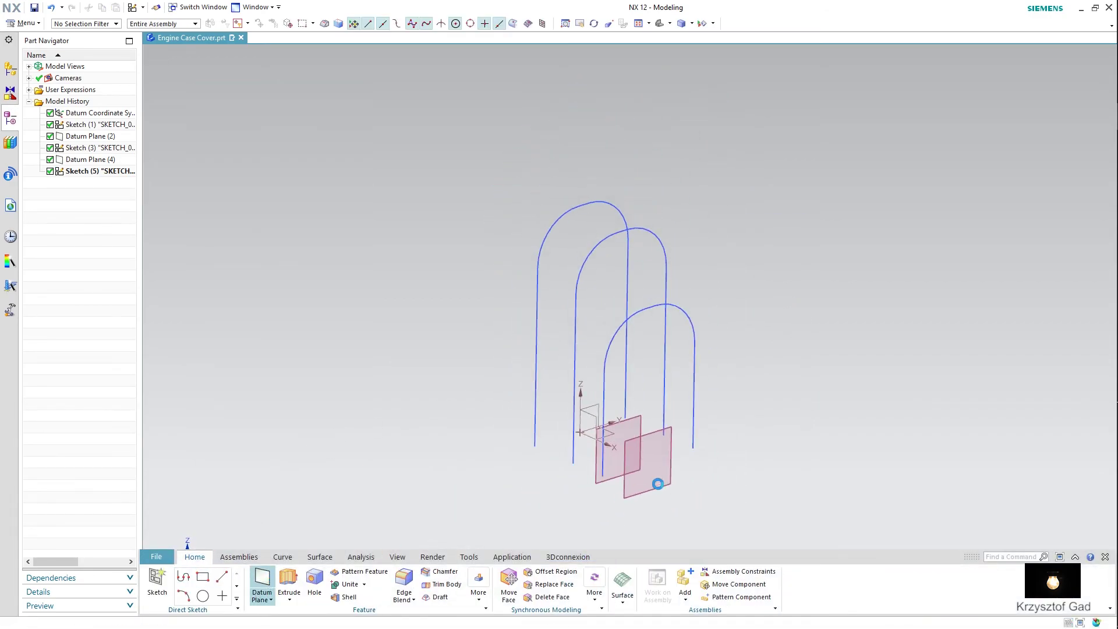
Create Datum Plane (6) offset 76 mm beyond Datum Plane (4)
double_click(657, 484)
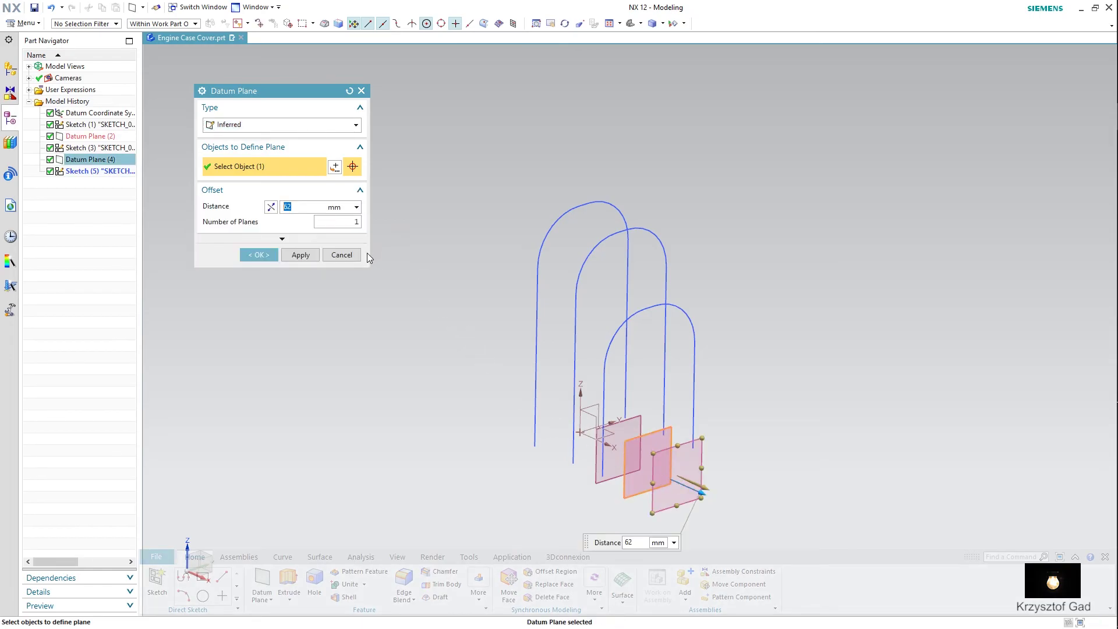
type("76")
key("Return")
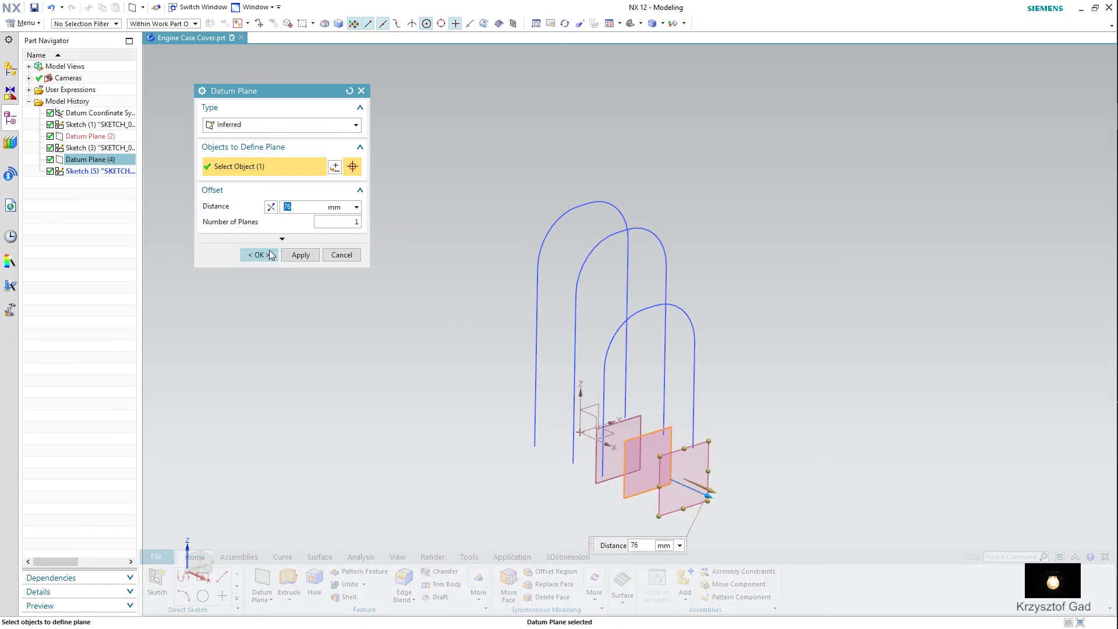
left_click(268, 255)
Copy Sketch (5) and paste it onto Datum Plane (6) as Sketch (7)
left_click(93, 171)
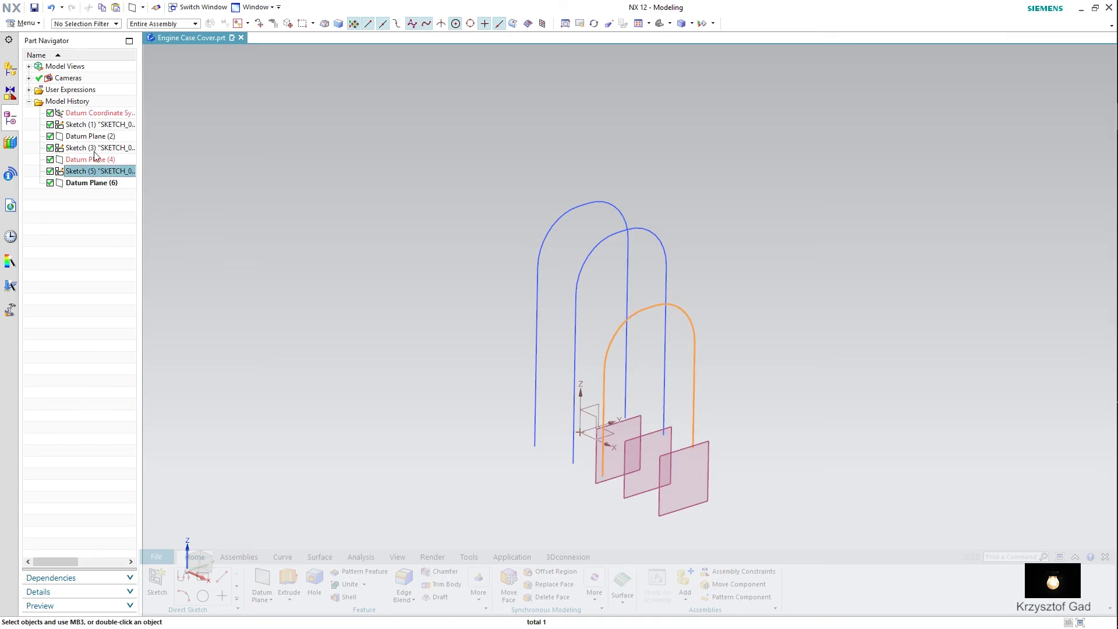
key("Escape")
left_click(100, 184)
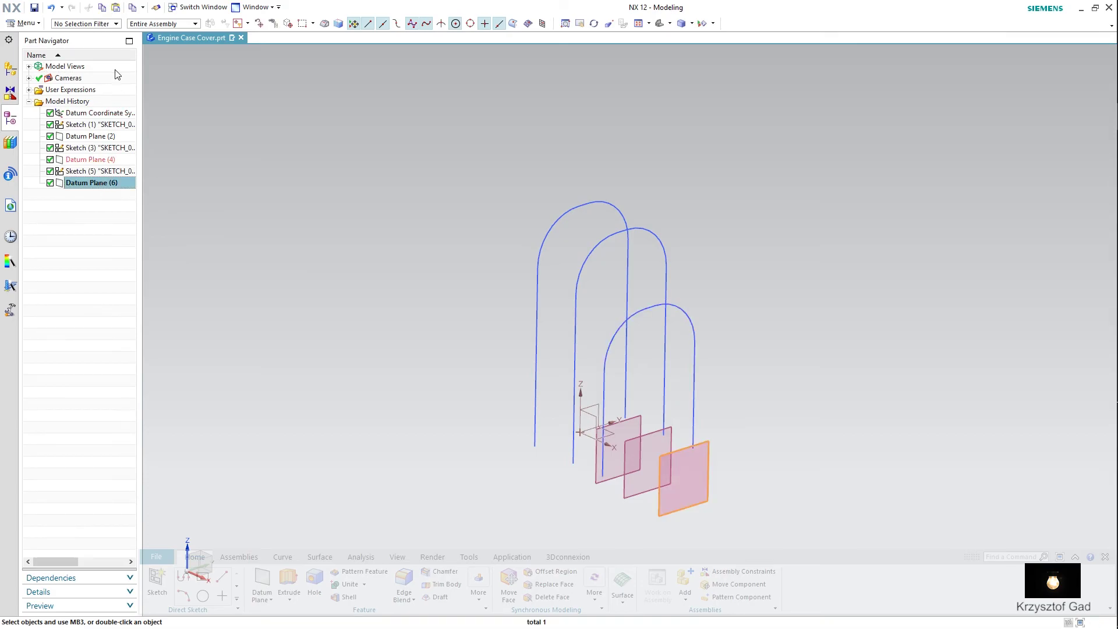
key("ctrl+v")
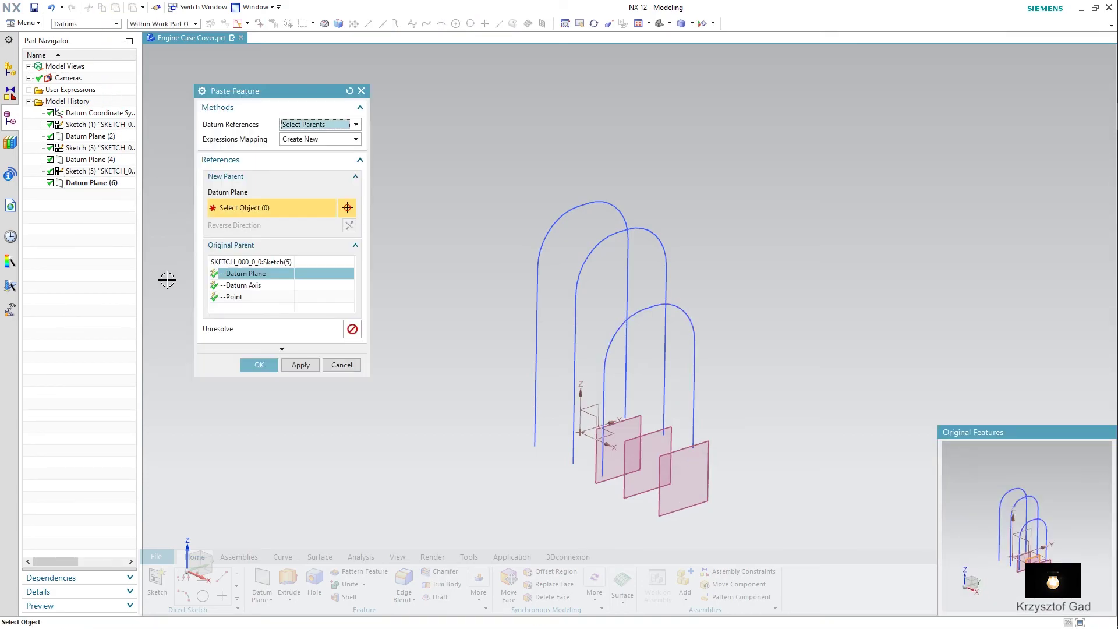
left_click(668, 513)
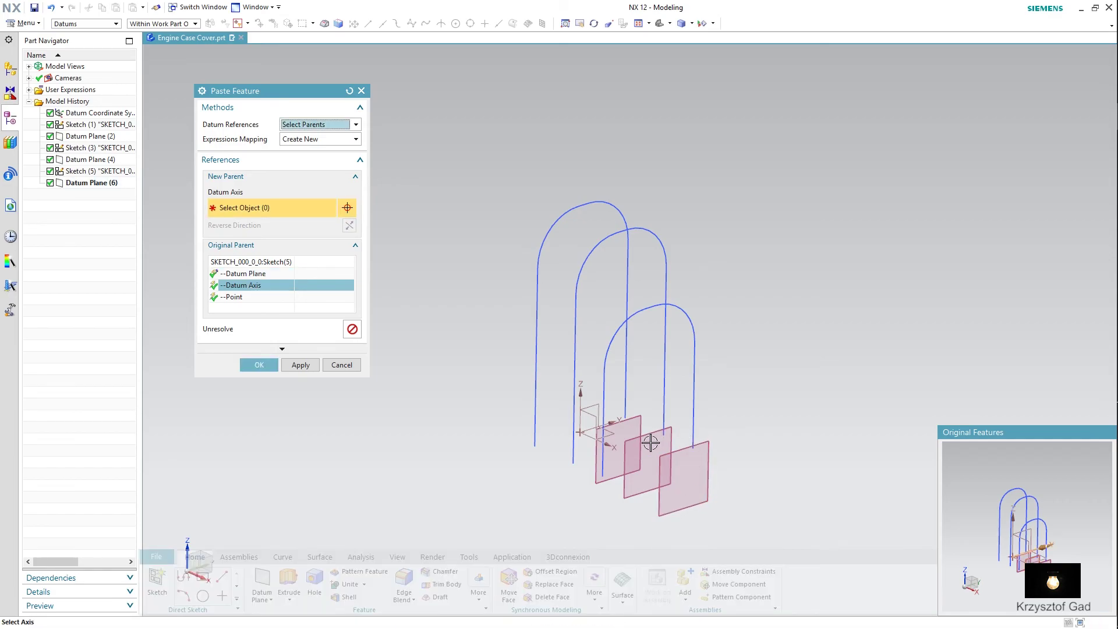
left_click(611, 424)
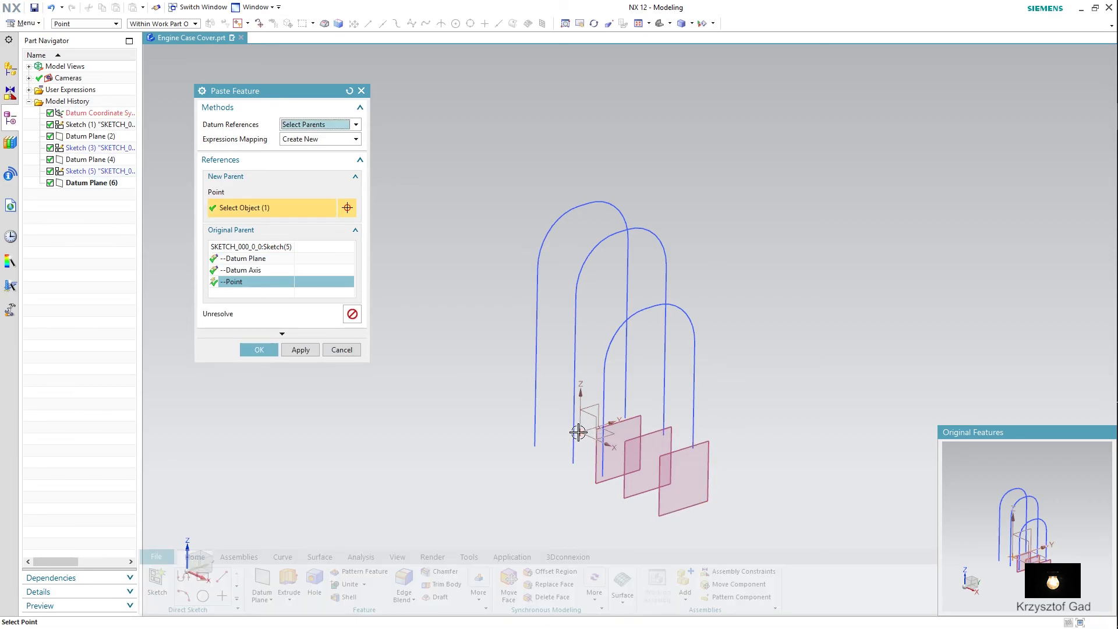
left_click(267, 351)
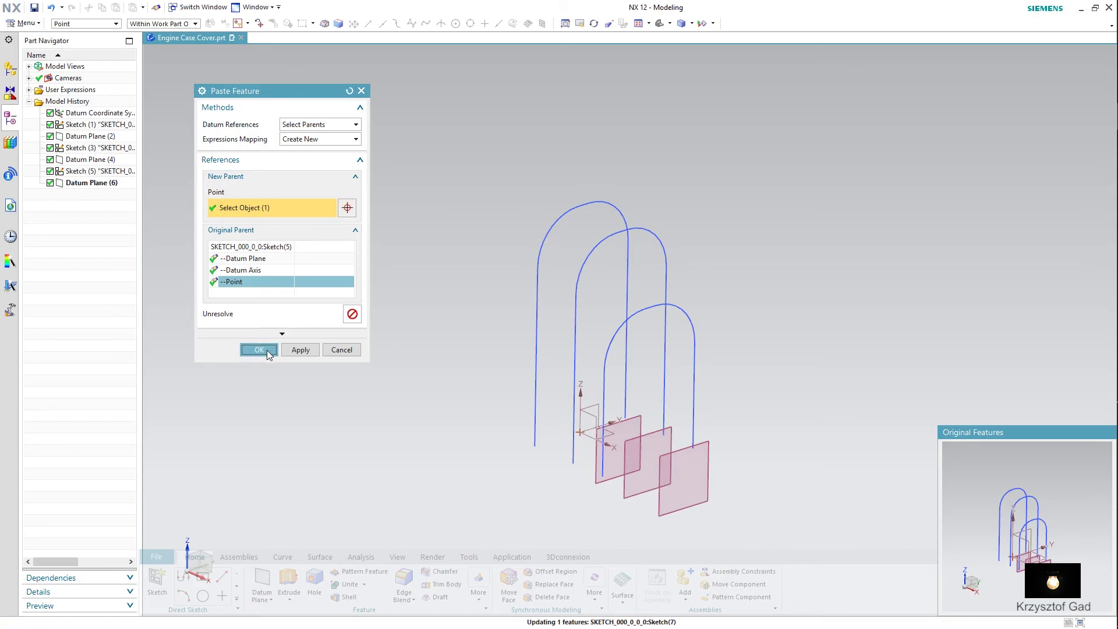
right_click(117, 196)
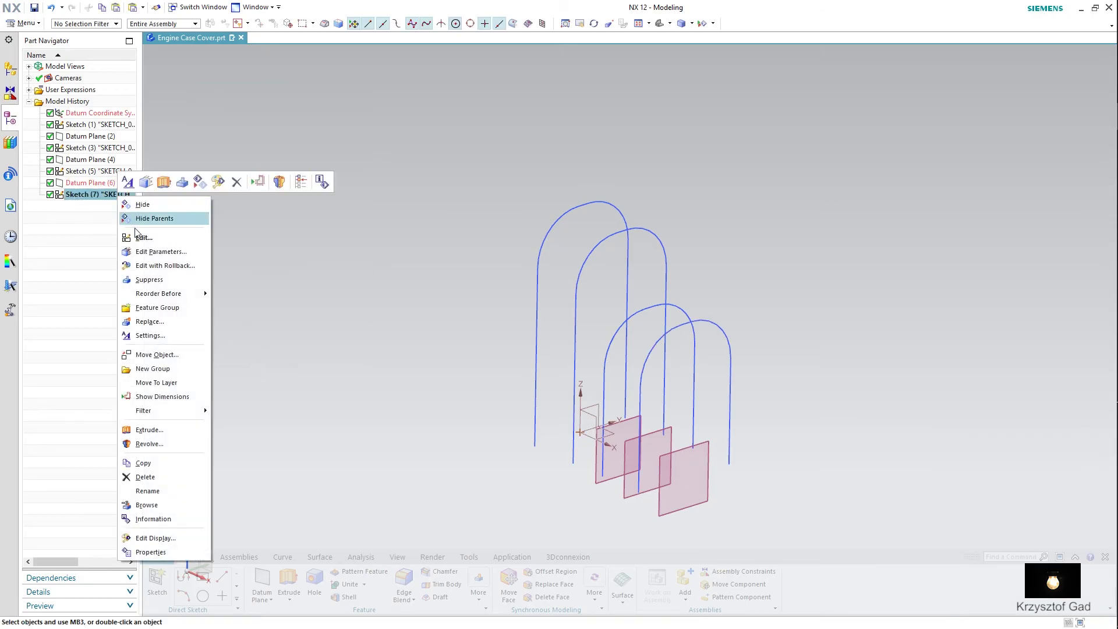
Change Sketch (7)'s arch height dimension from 232 to 166 and finish the sketch
left_click(140, 237)
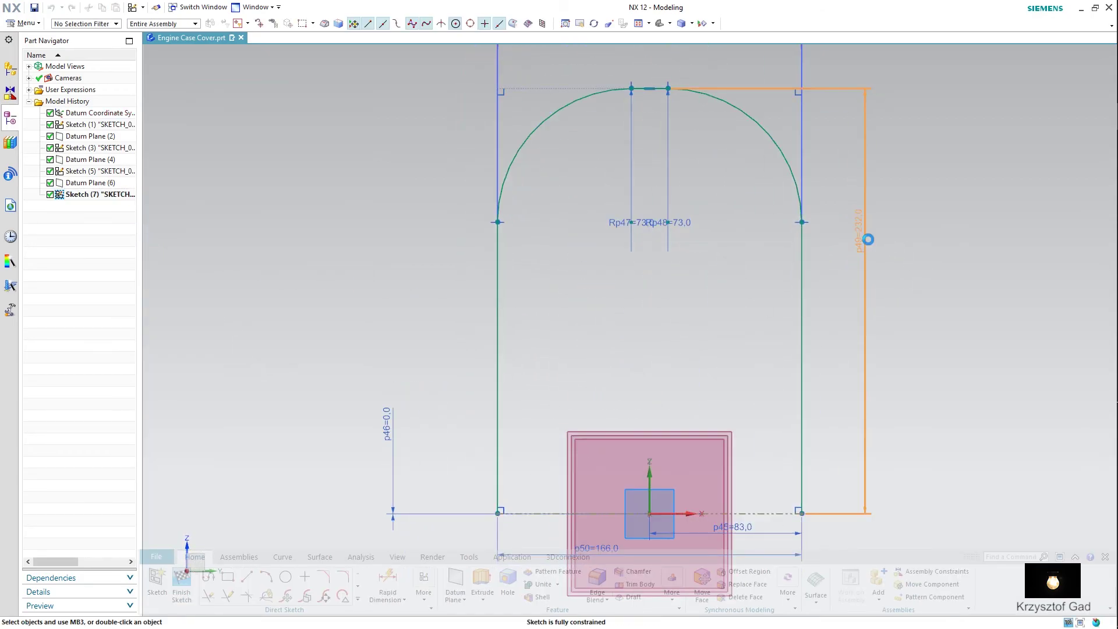
double_click(868, 239)
type("166")
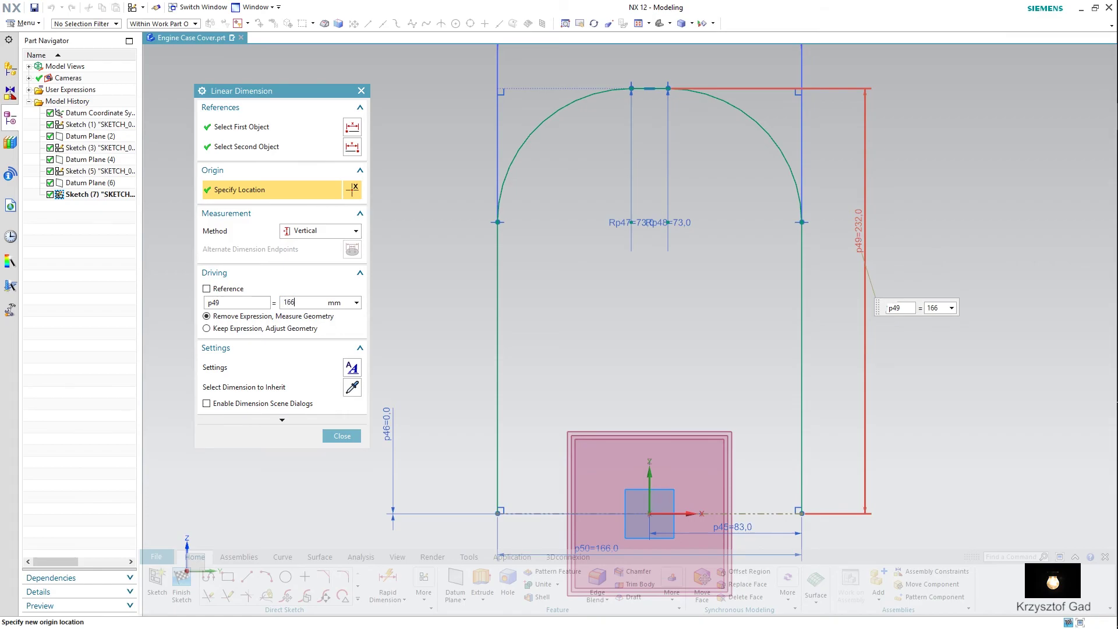
key("Return")
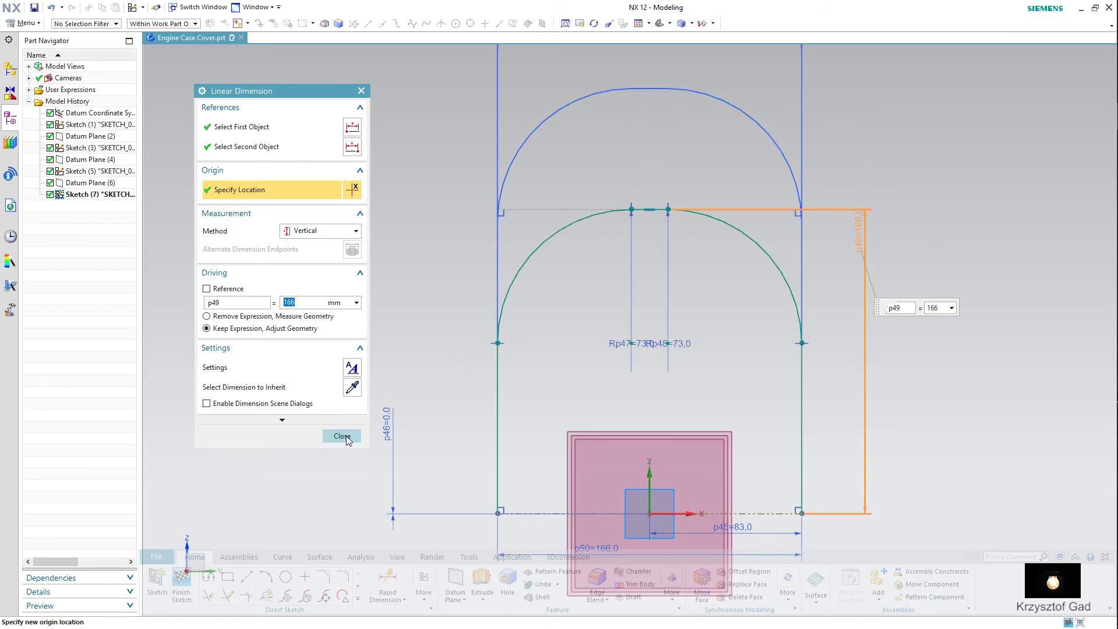
left_click(342, 436)
left_click(182, 578)
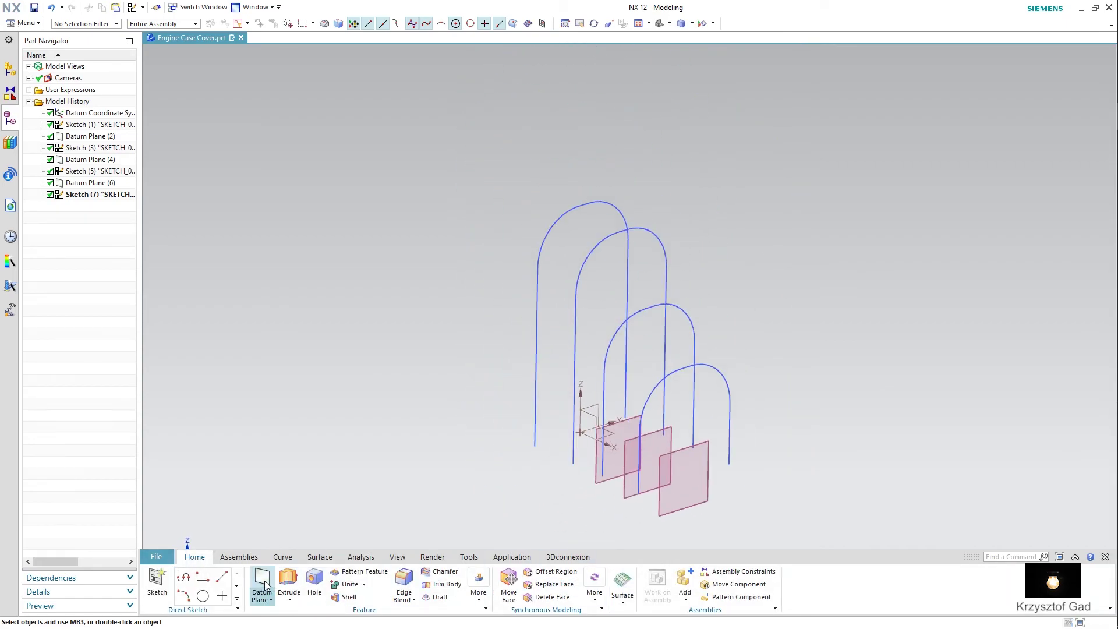
Create Datum Plane (8) offset 76 from Datum Plane (6) and copy Sketch (7)
left_click(670, 512)
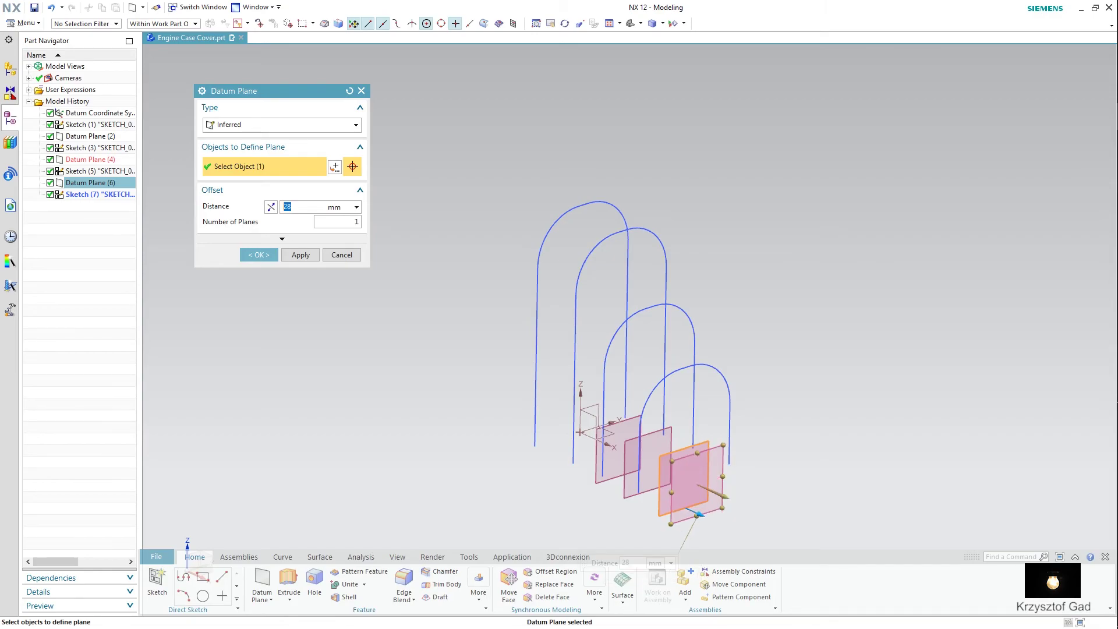
left_click(260, 254)
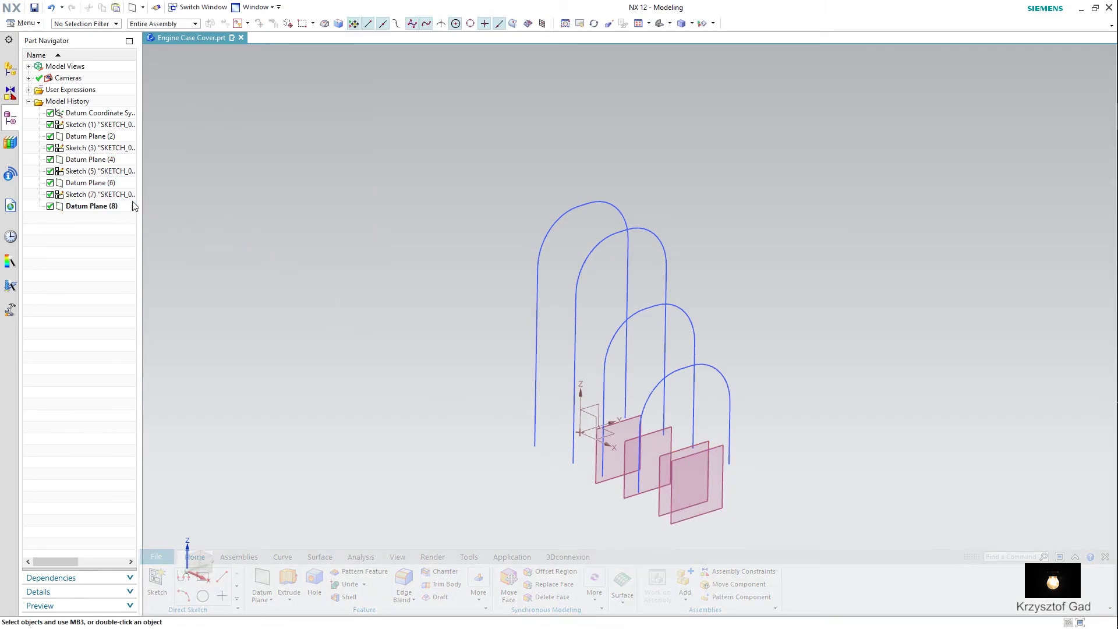
left_click(96, 193)
left_click(96, 69)
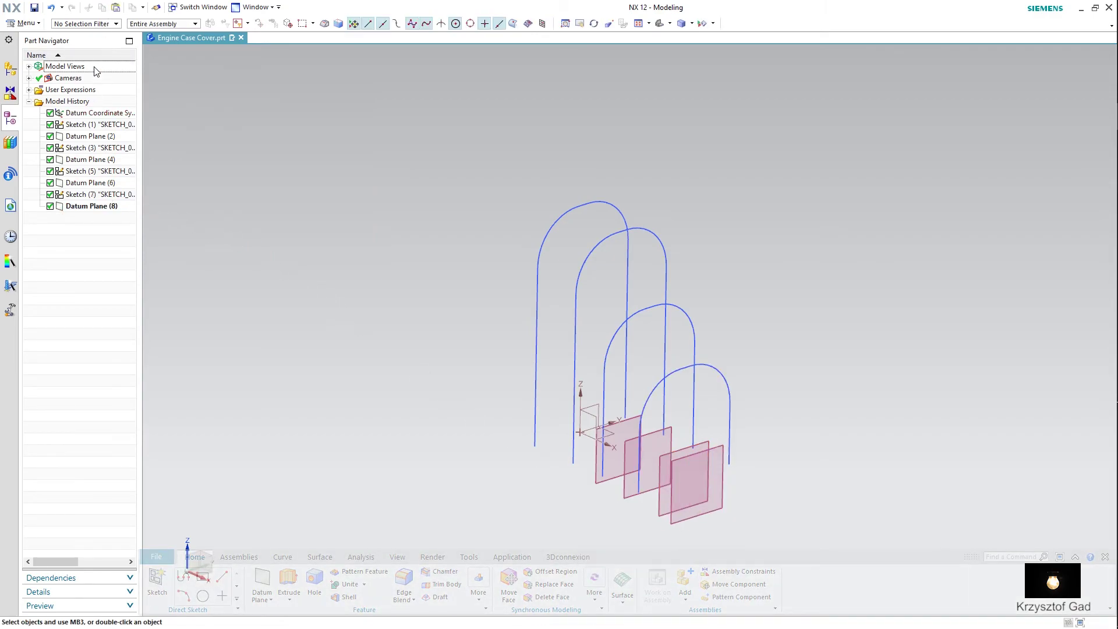
Paste Sketch (7) onto Datum Plane (8) with the Y axis reference, creating Sketch (9)
left_click(93, 206)
left_click(116, 12)
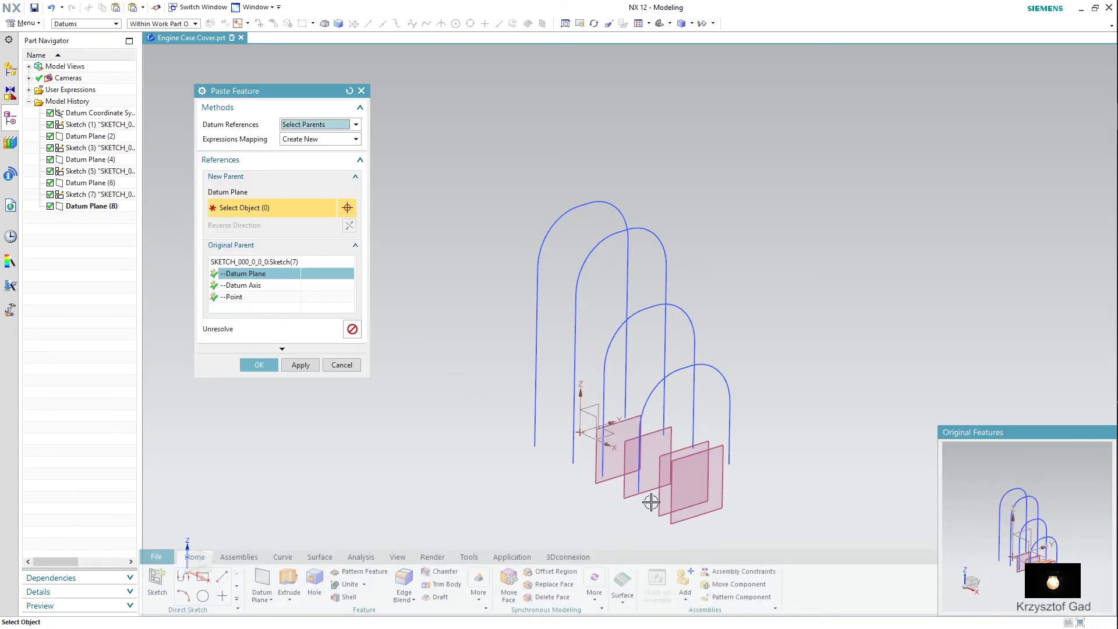
left_click(704, 521)
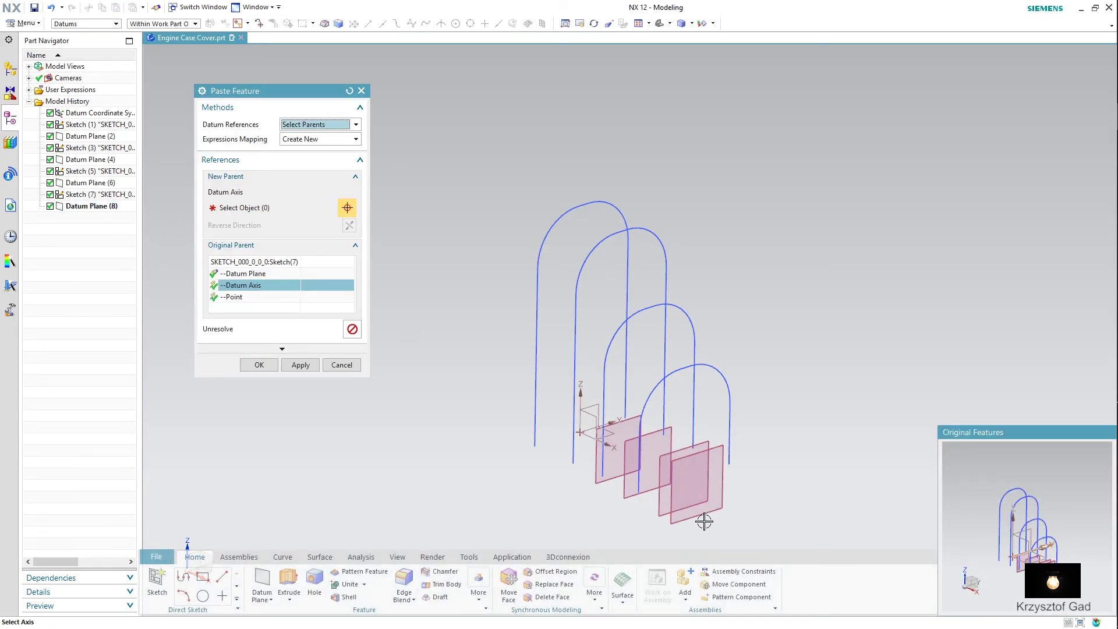
left_click(585, 428)
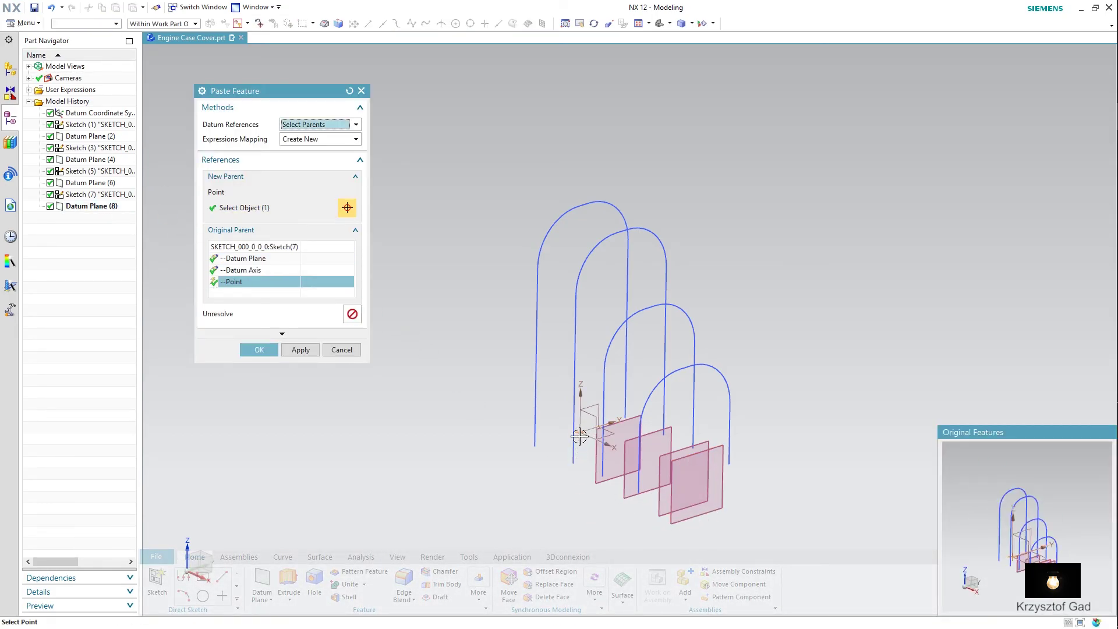
middle_click(278, 381)
Edit Sketch (9) and change its arch height from 166 to 136
right_click(75, 223)
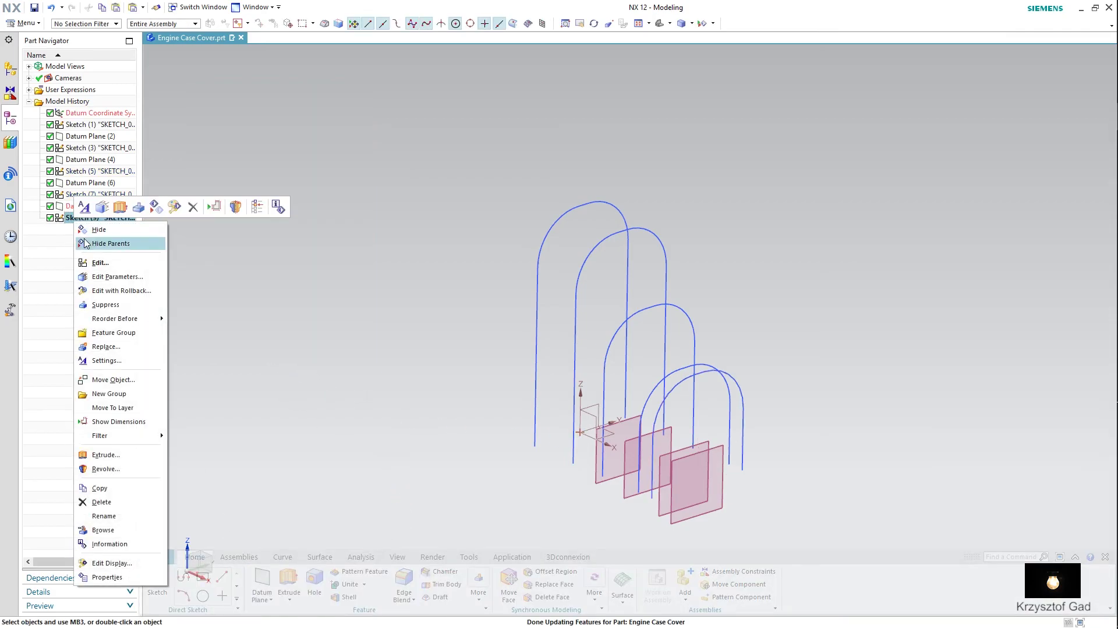
left_click(97, 260)
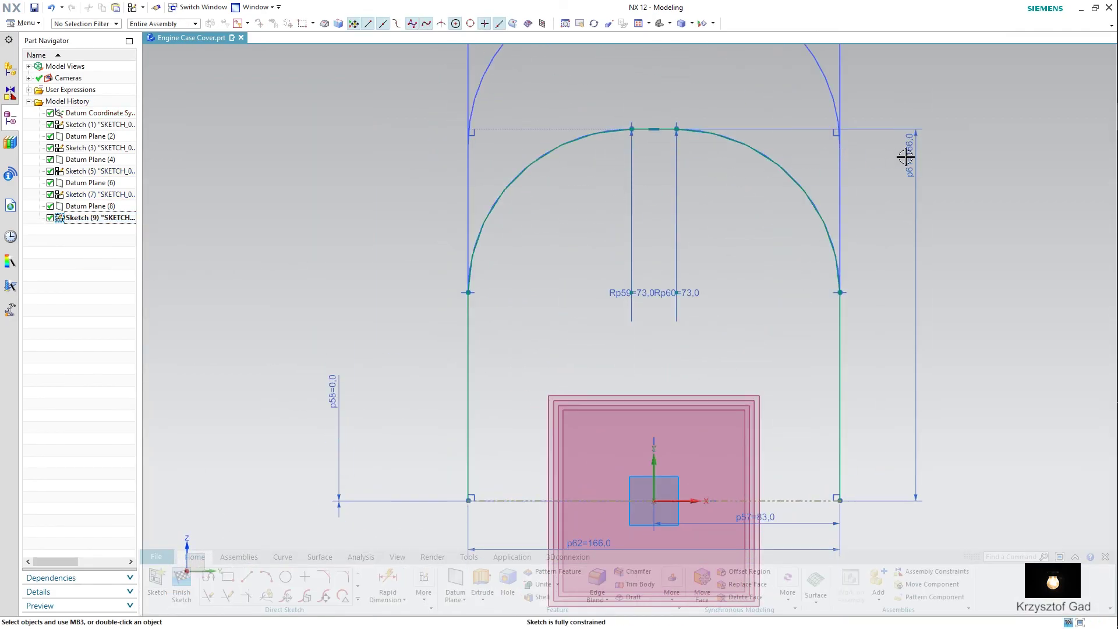
double_click(905, 157)
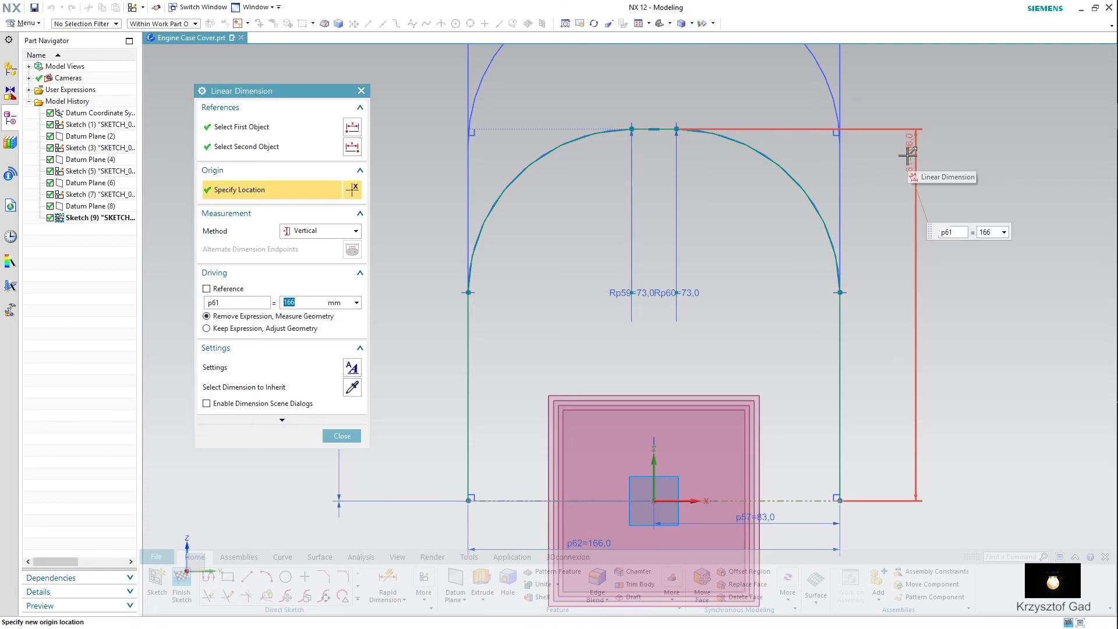
type("13")
key("Return")
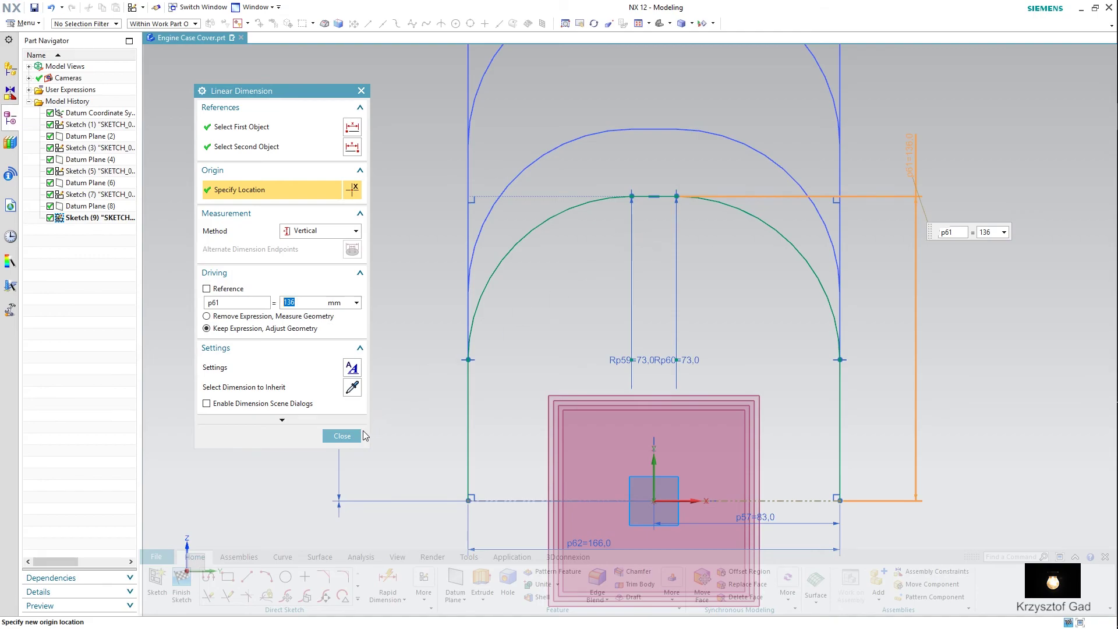
left_click(342, 435)
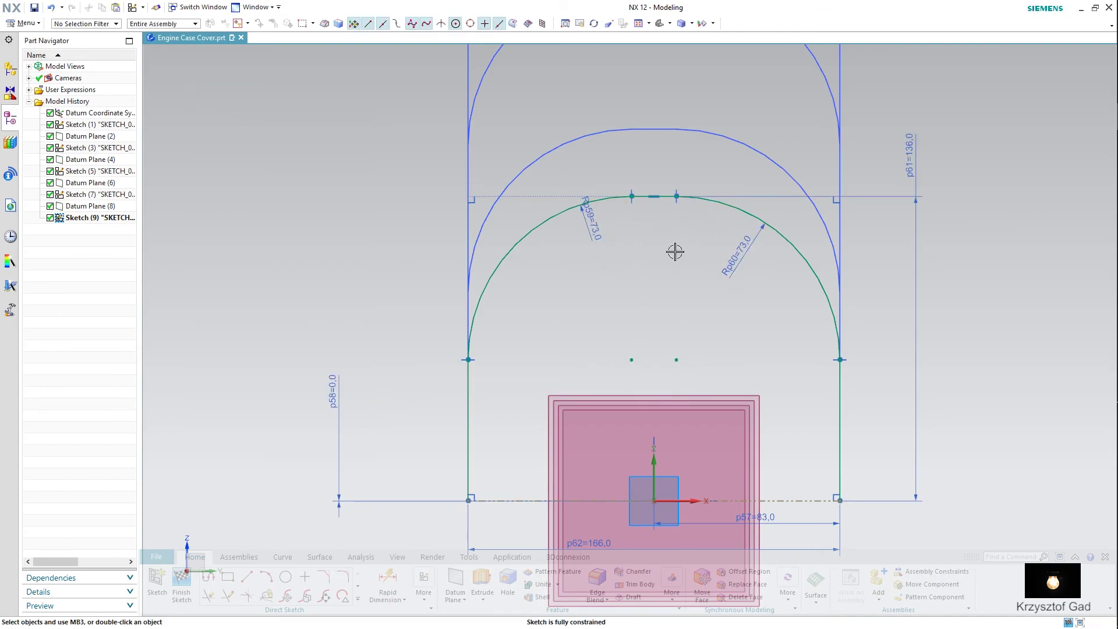
Set both corner arc radii from 73 to 65 and finish the sketch
double_click(605, 262)
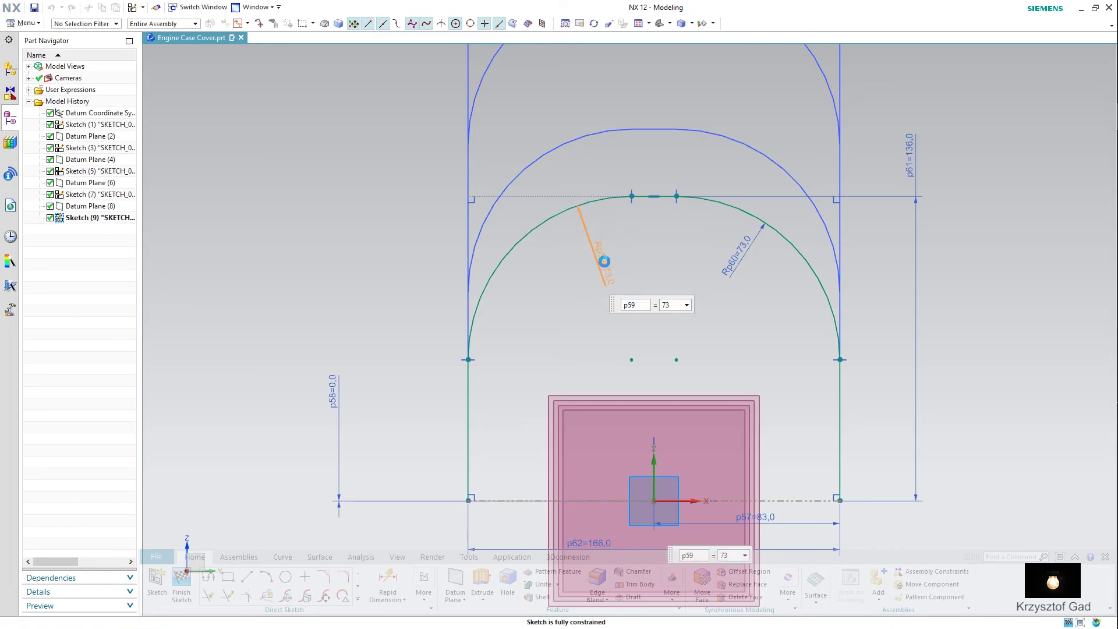
key("Return")
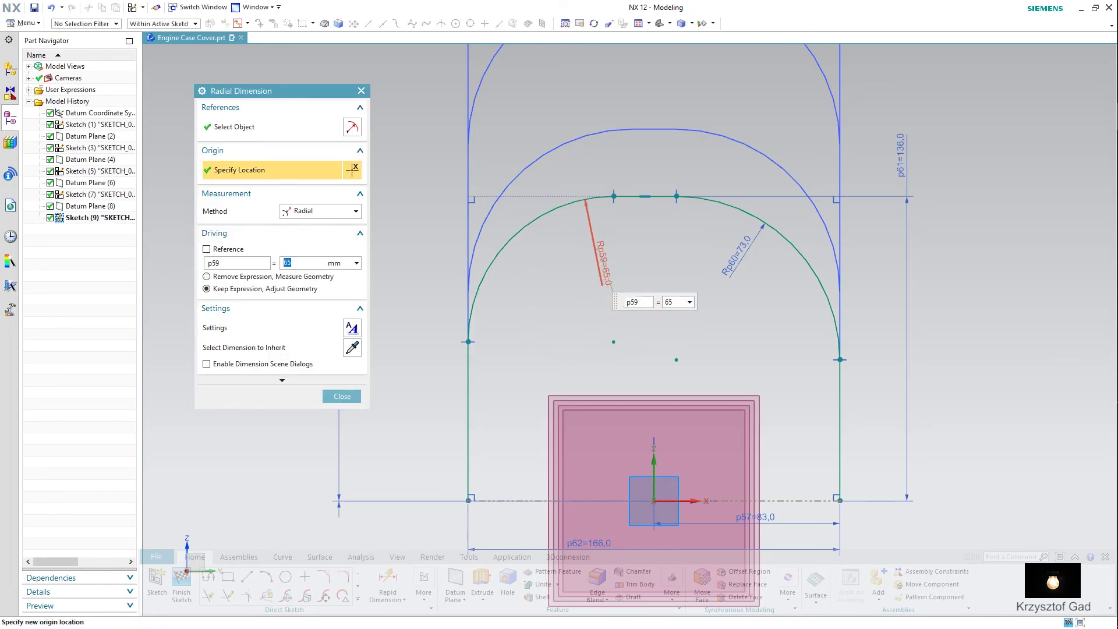
double_click(747, 254)
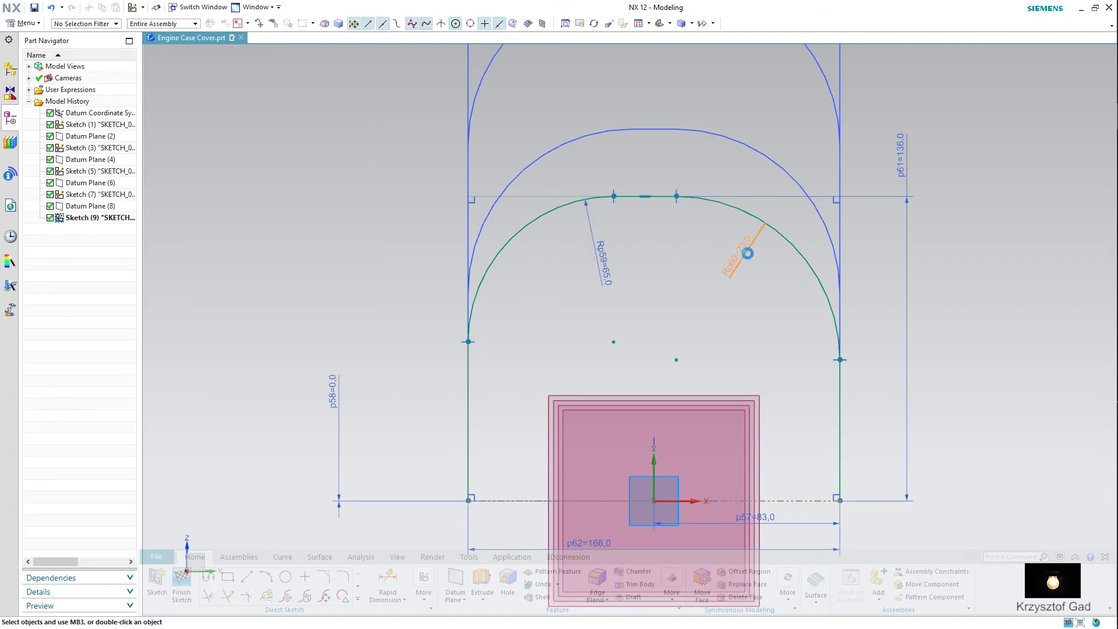
type("65")
key("Return")
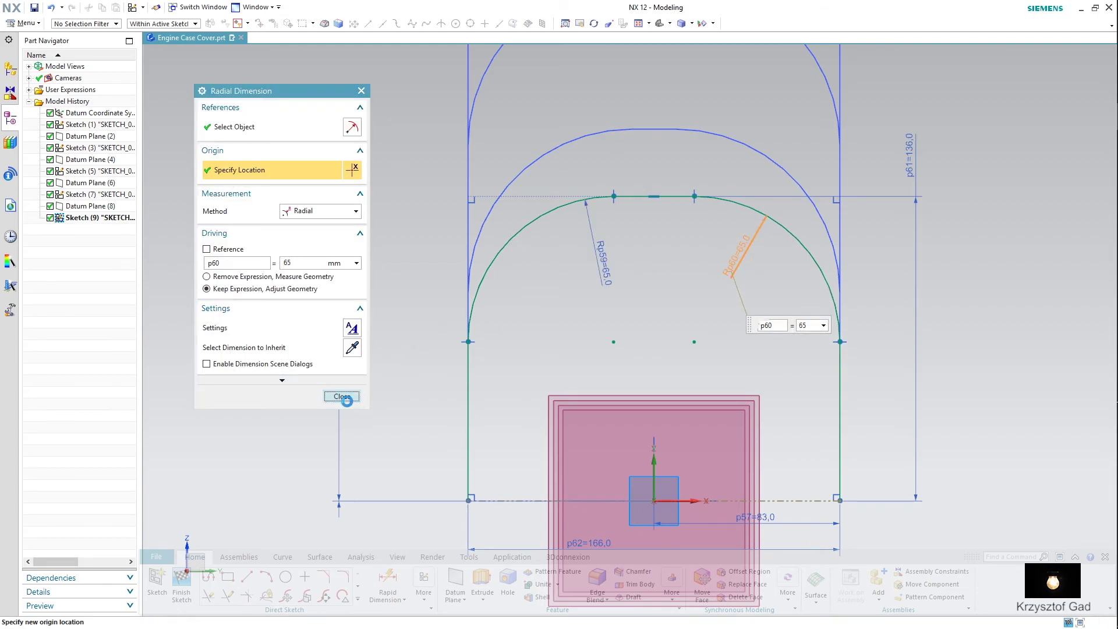
left_click(342, 396)
key("ctrl+q")
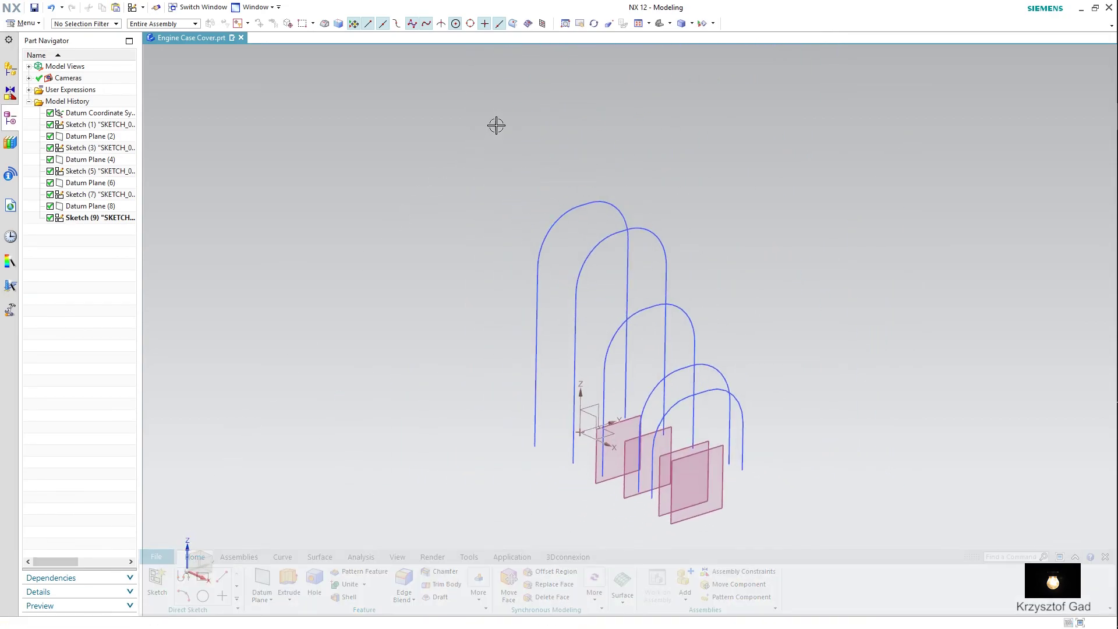
Hide all datum planes using Show and Hide
left_click(702, 24)
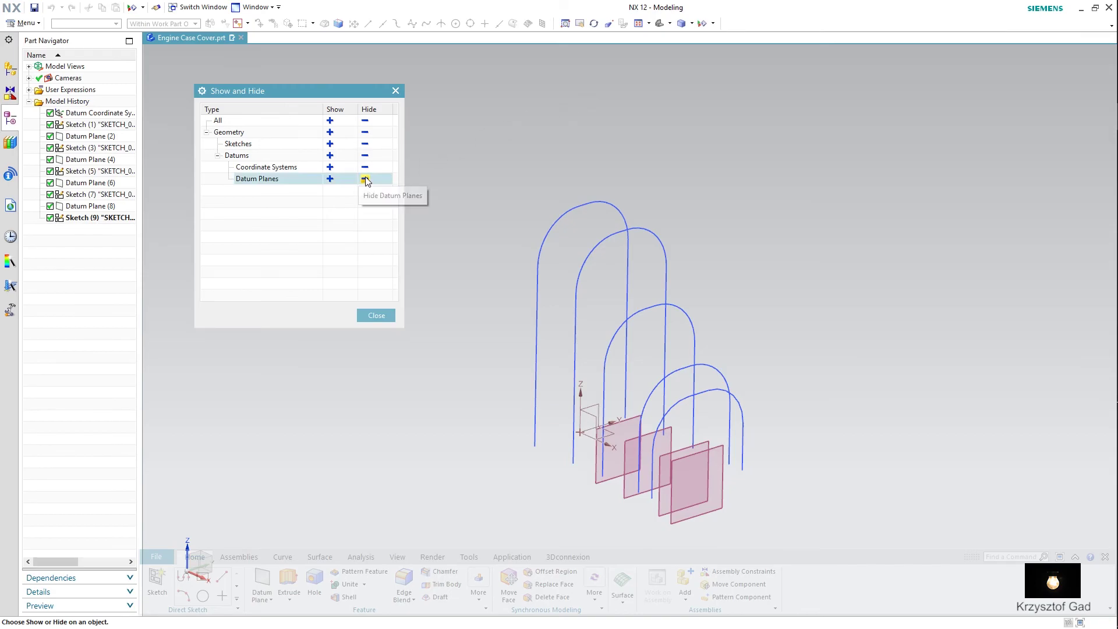
left_click(365, 179)
left_click(383, 320)
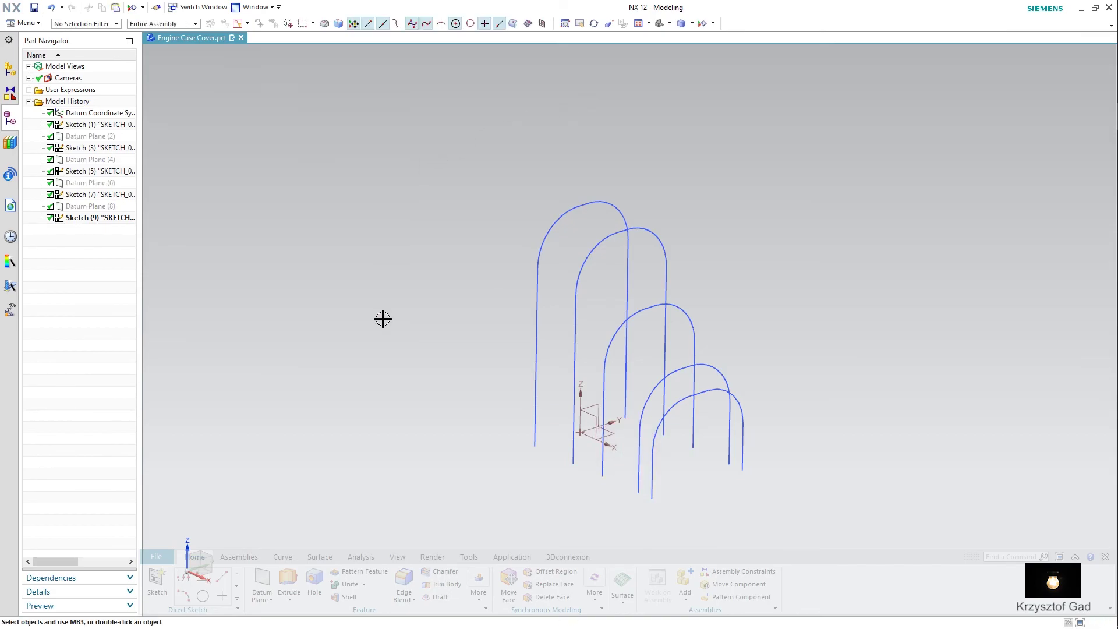
Extrude the tallest arch curve 15 mm as a sheet body, creating Extrude (10)
key("Home")
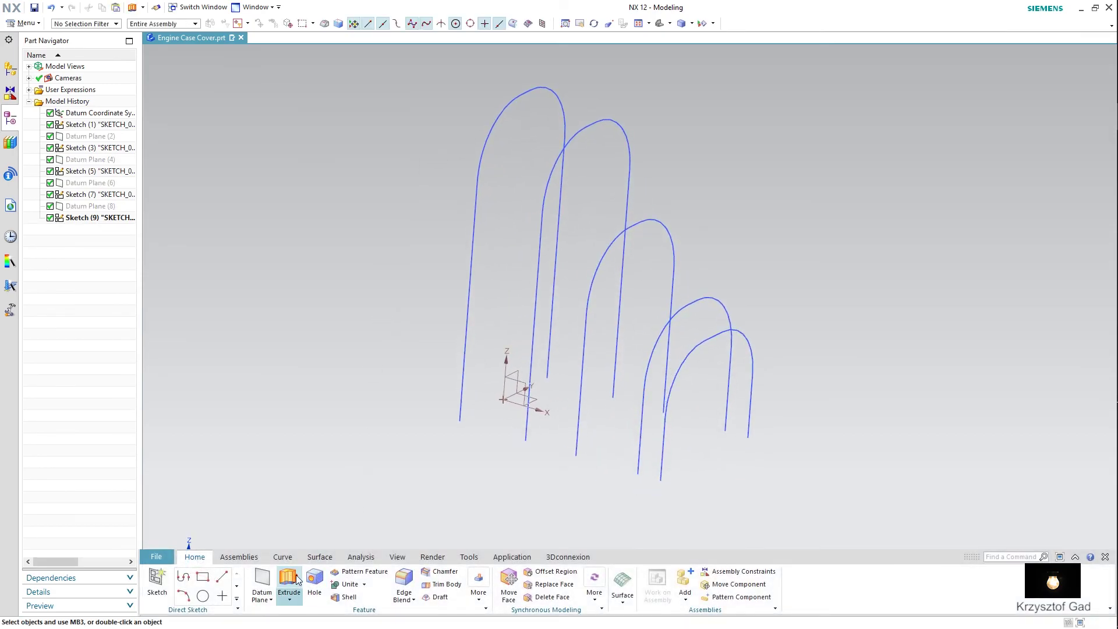
left_click(297, 579)
left_click(302, 340)
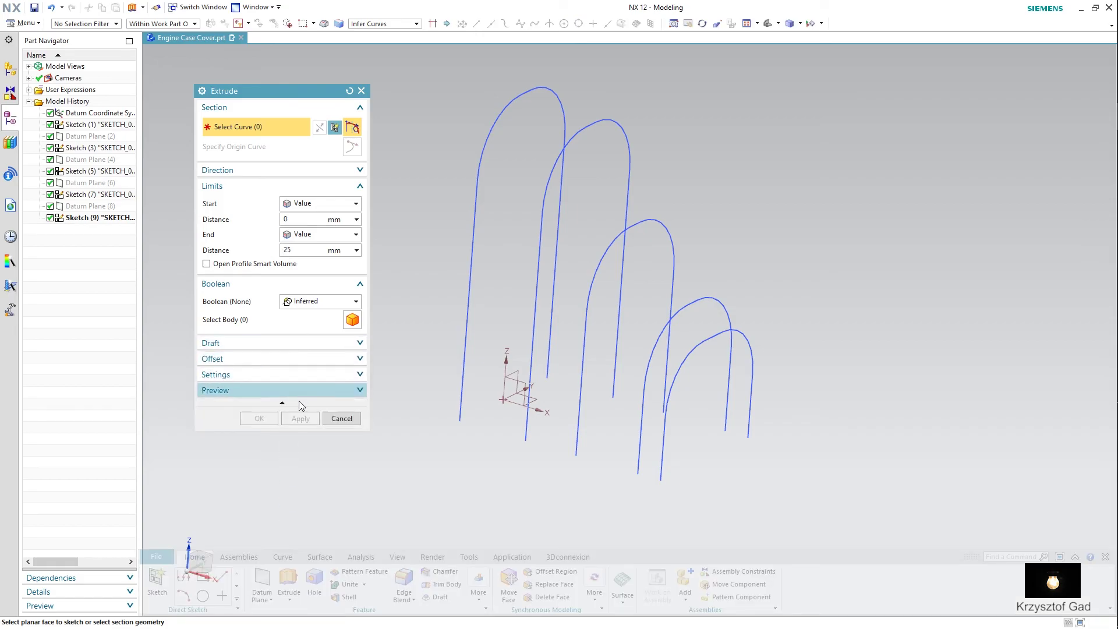
left_click(302, 375)
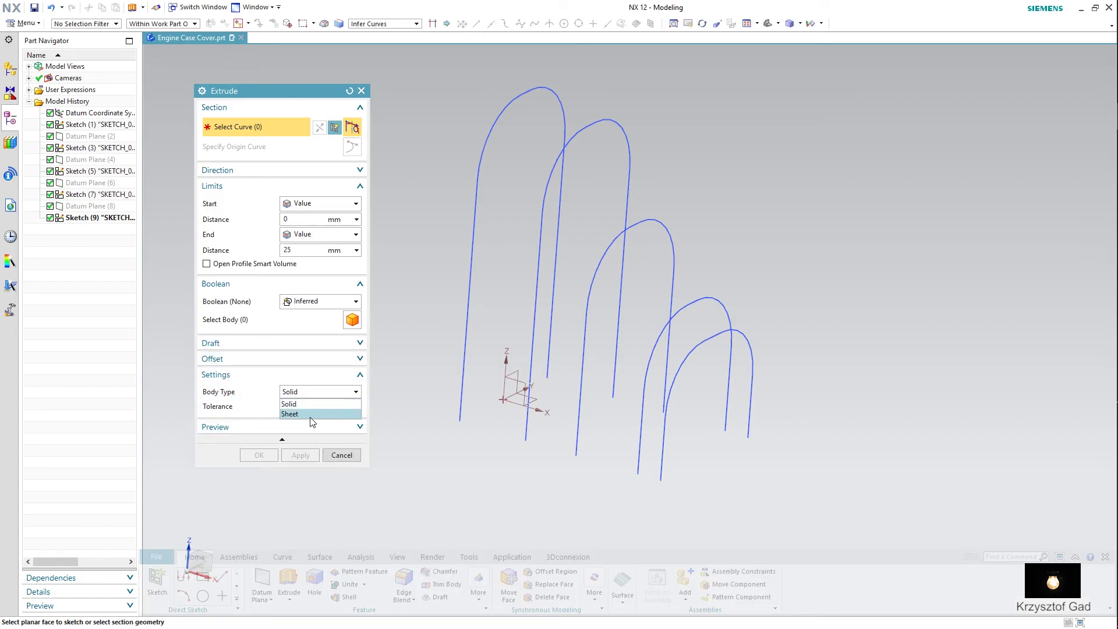
left_click(312, 415)
left_click(469, 262)
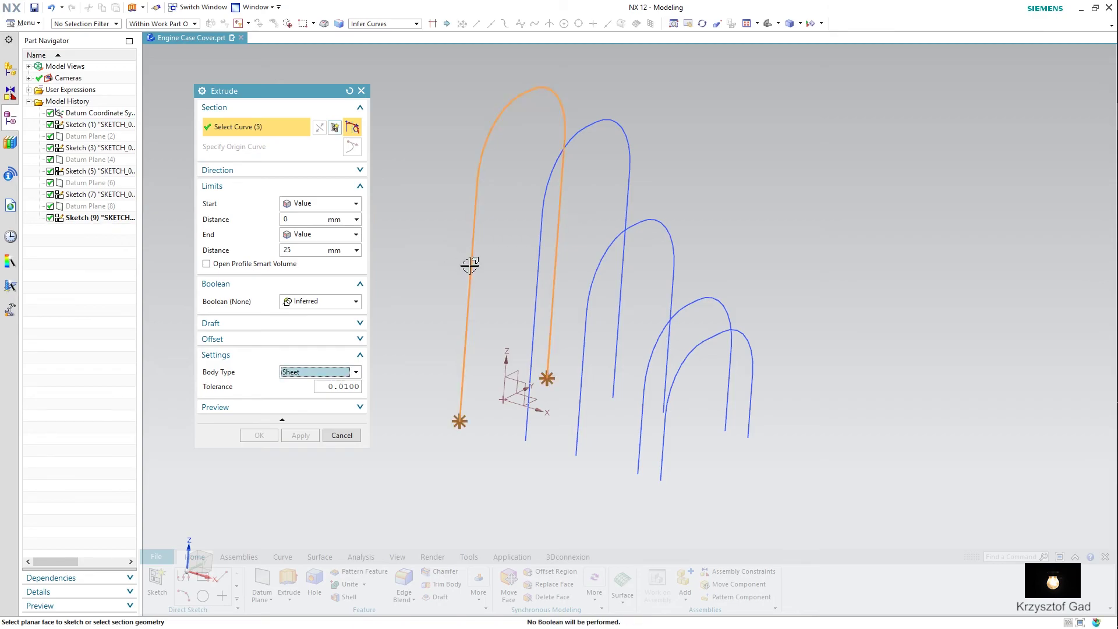
left_click_drag(524, 194, 506, 191)
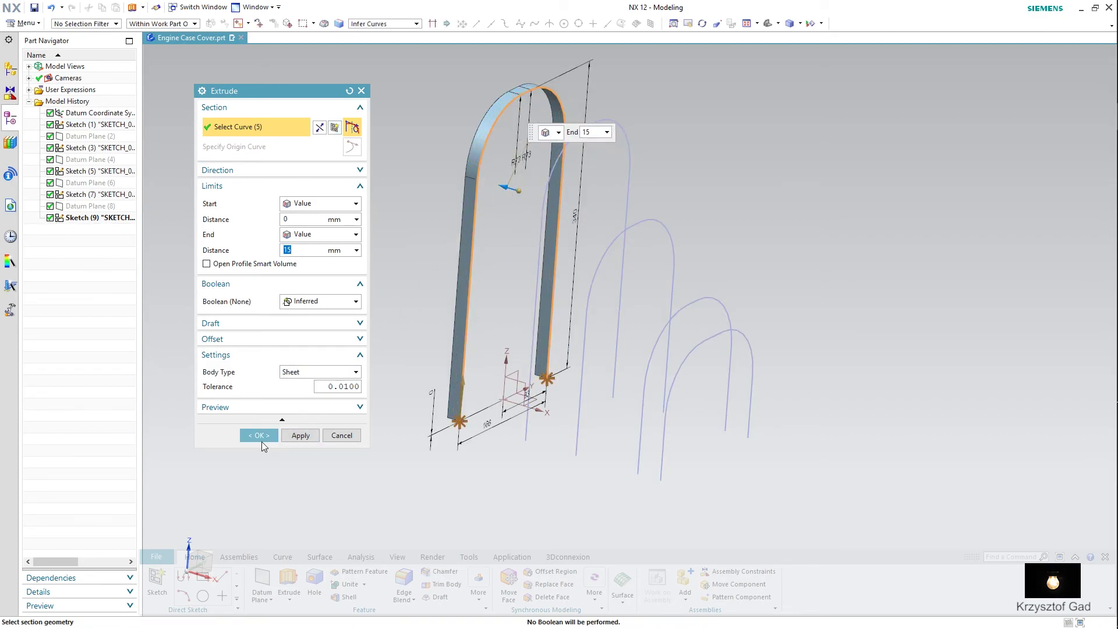
left_click(261, 444)
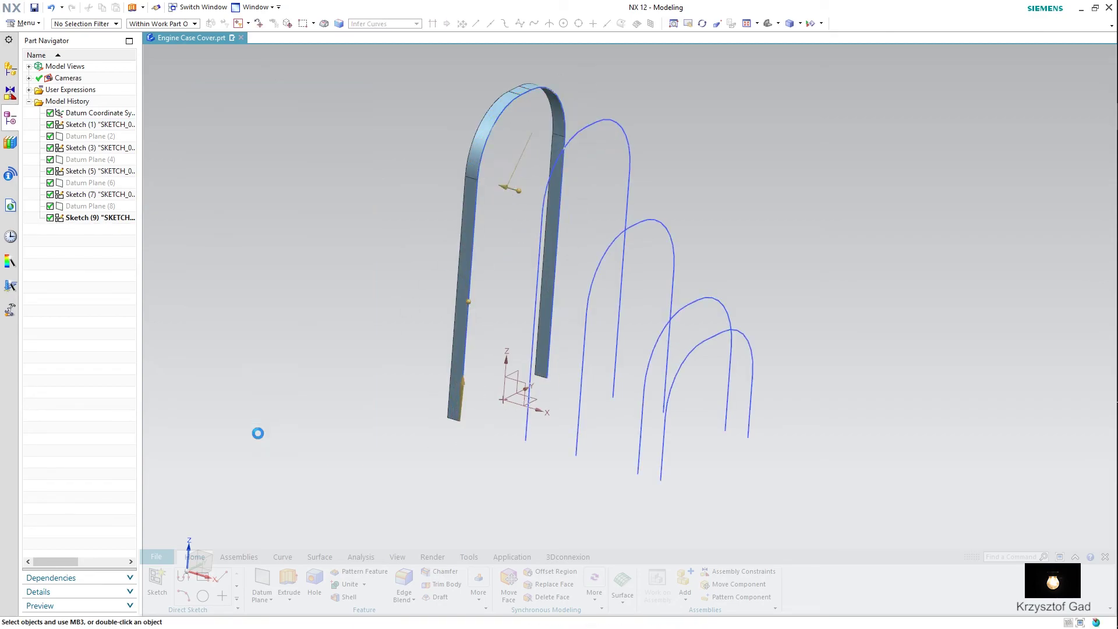
left_click(321, 557)
Select the extruded sheet edge and the four remaining arches as Through Curves sections
left_click(269, 573)
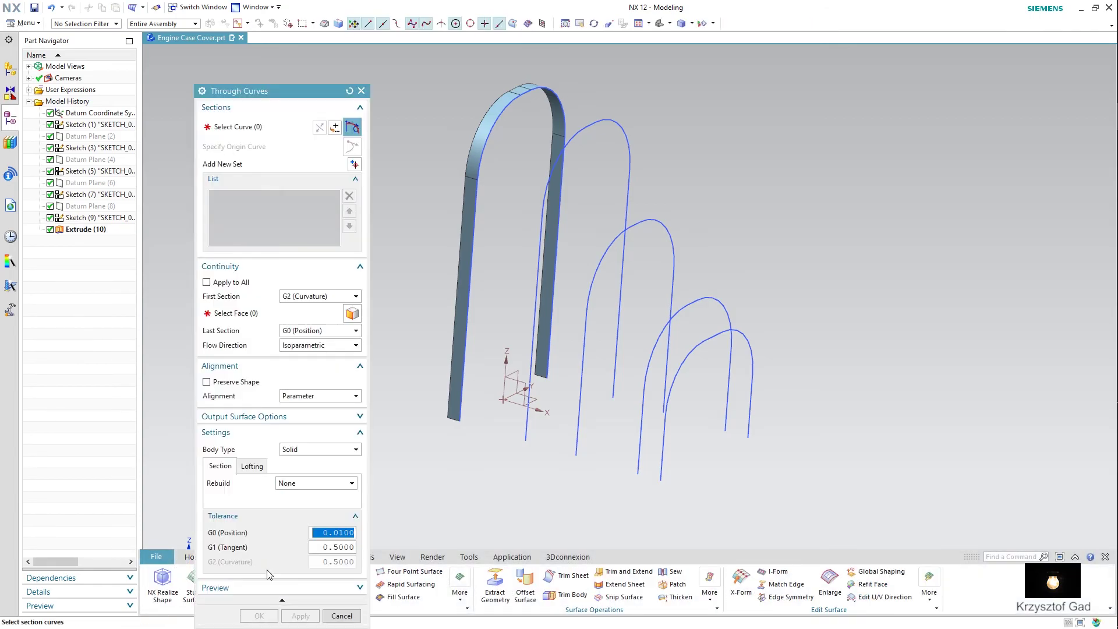
left_click(465, 396)
left_click(354, 164)
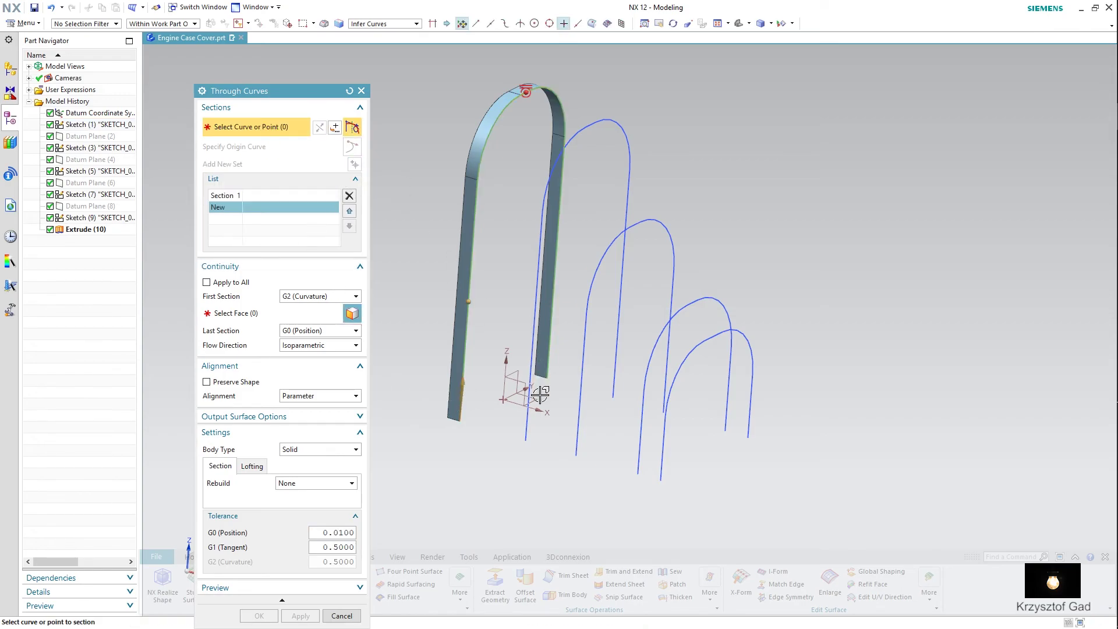
left_click(525, 399)
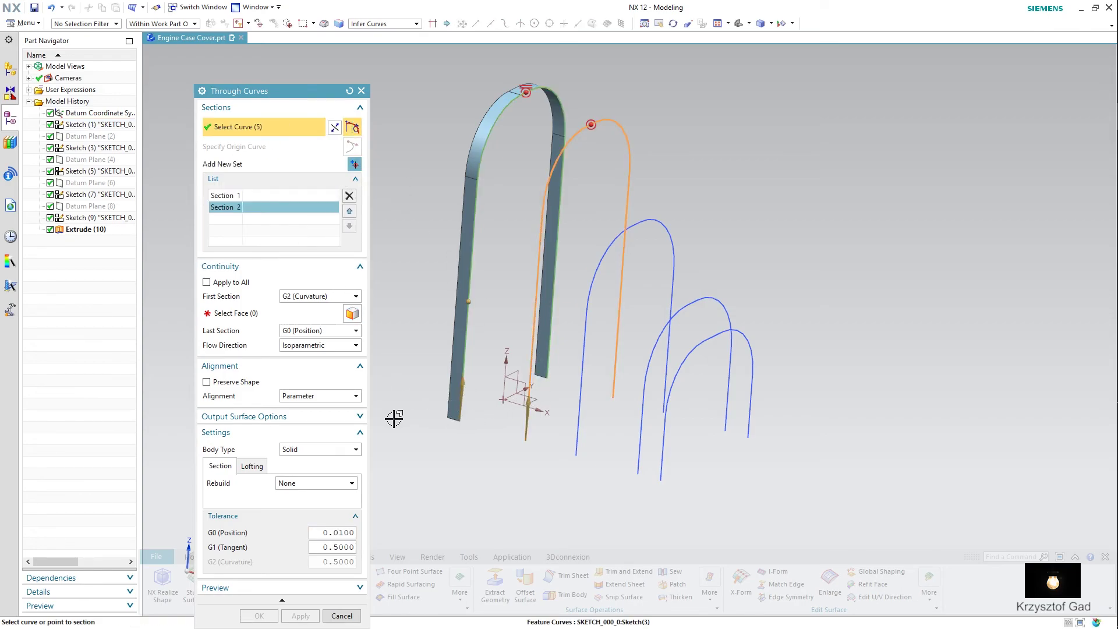
left_click(355, 165)
left_click(583, 391)
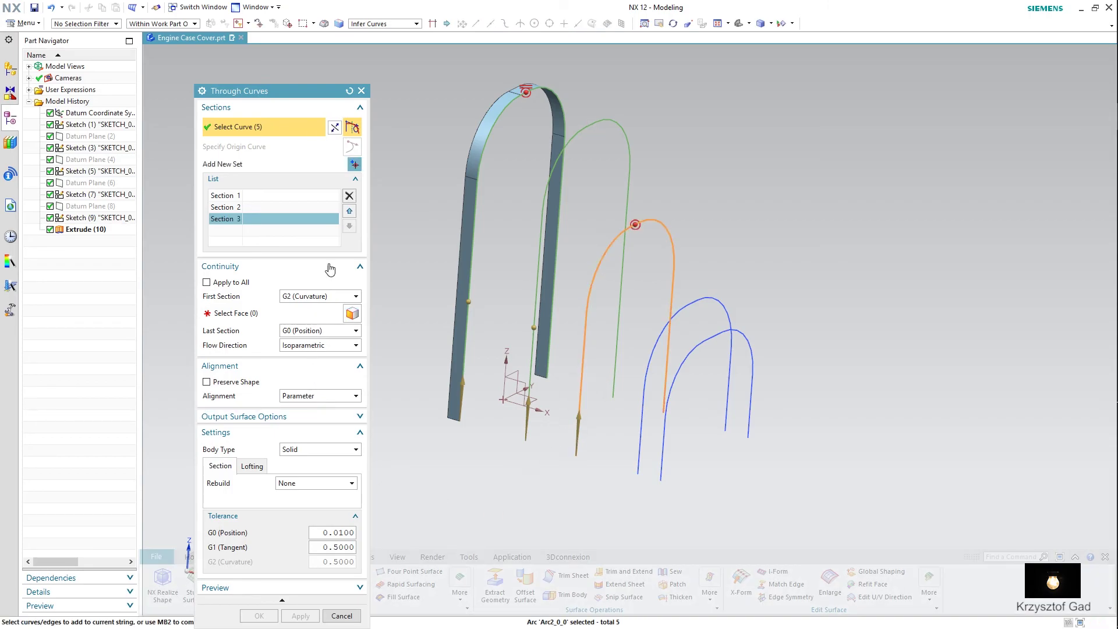
left_click(353, 166)
left_click(645, 412)
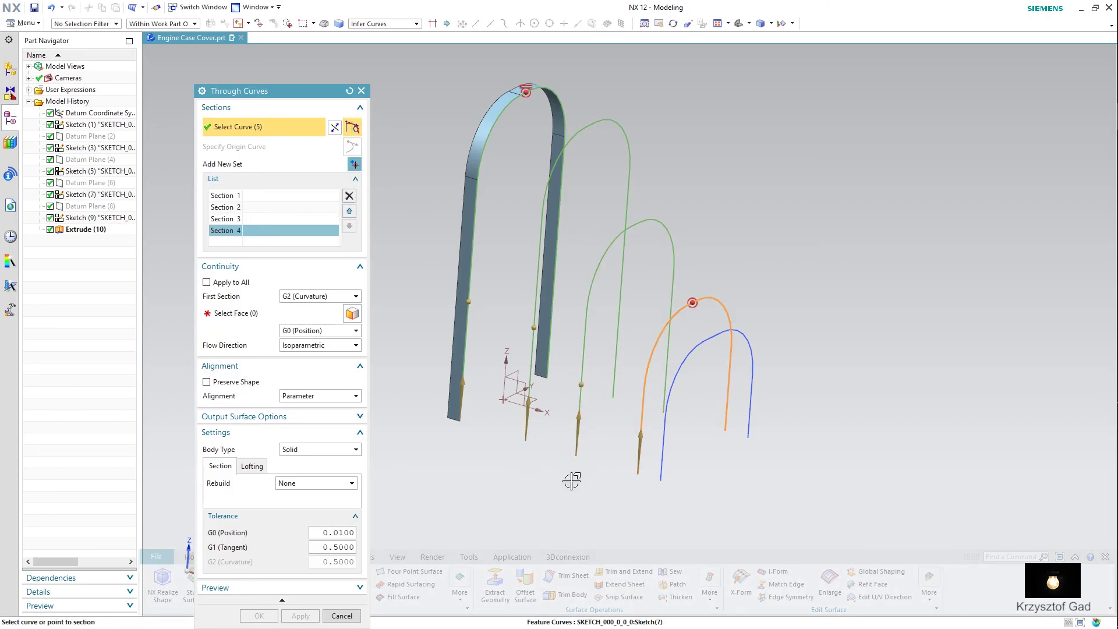
left_click(355, 166)
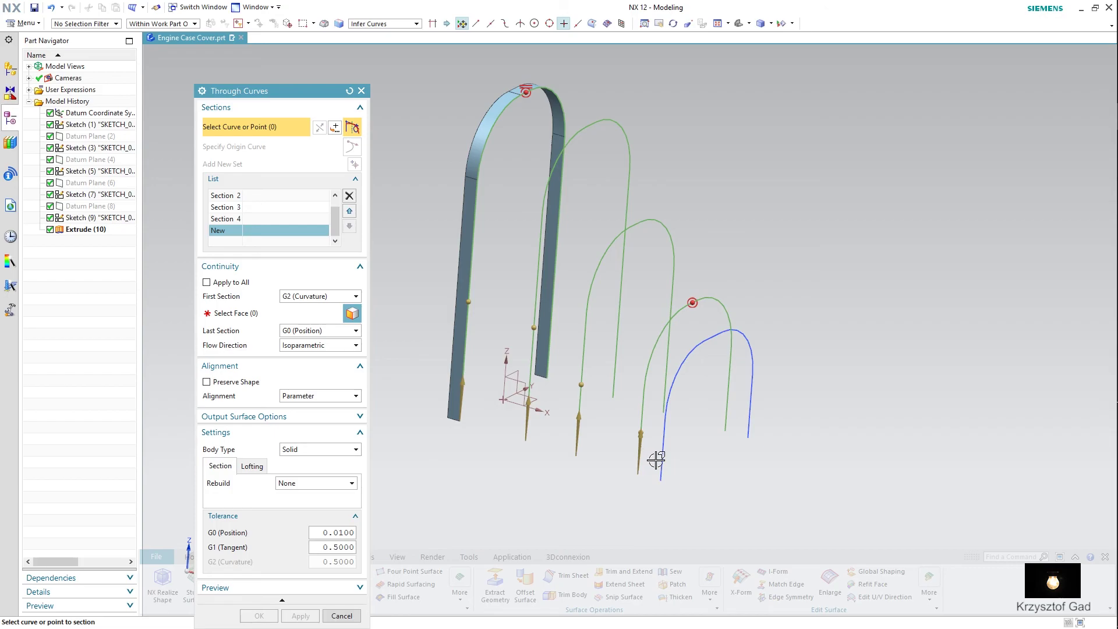
left_click(656, 460)
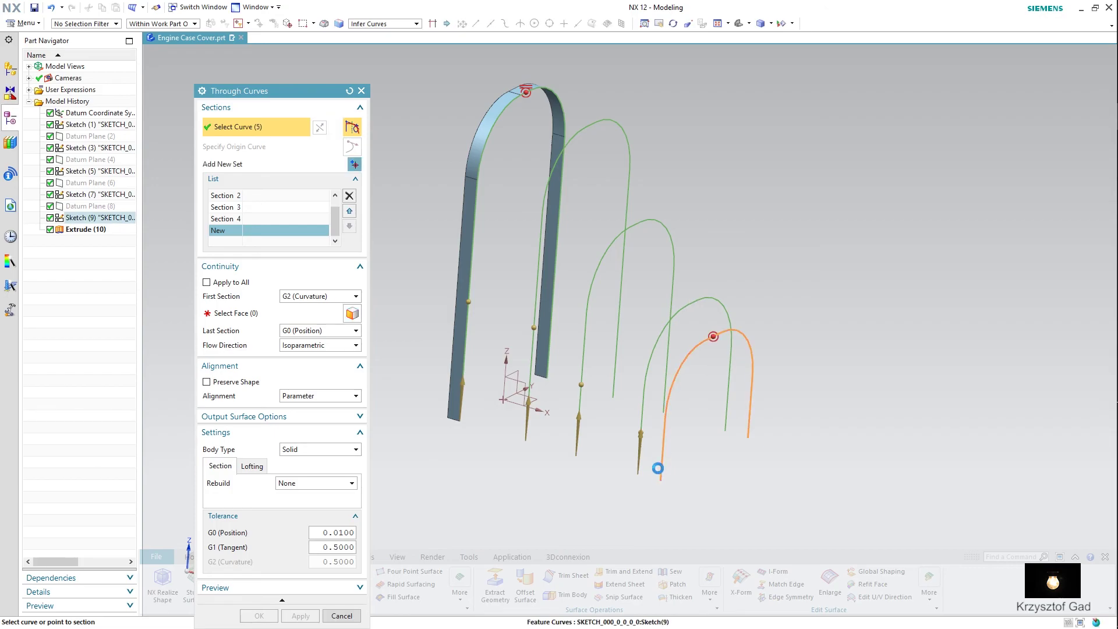
Make the first section G2 continuous with the extruded face and create the loft
left_click(260, 199)
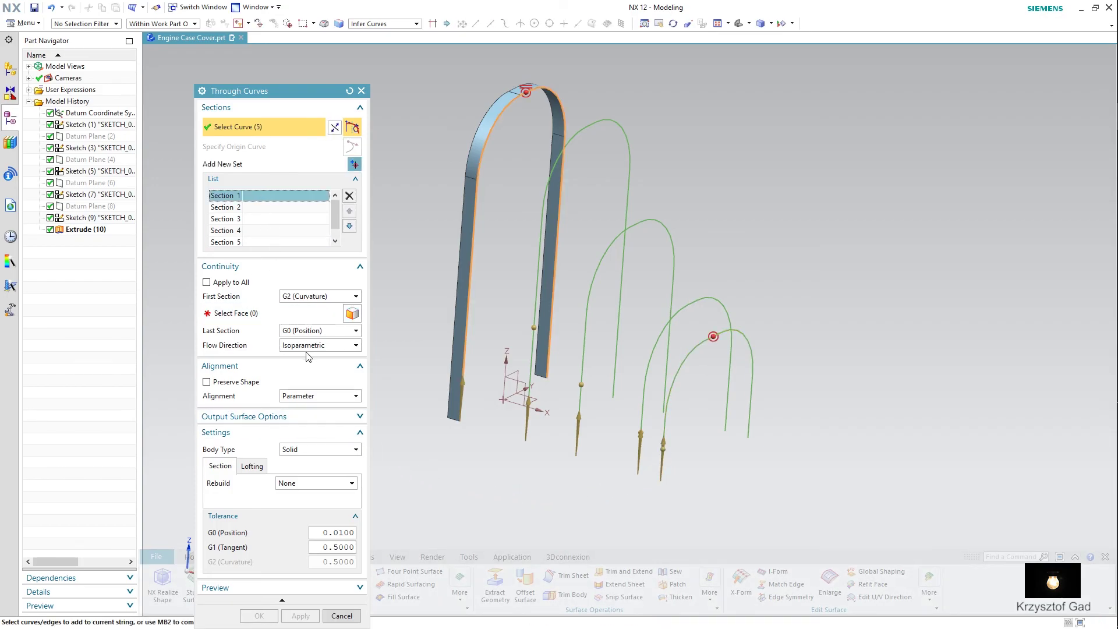
left_click(309, 314)
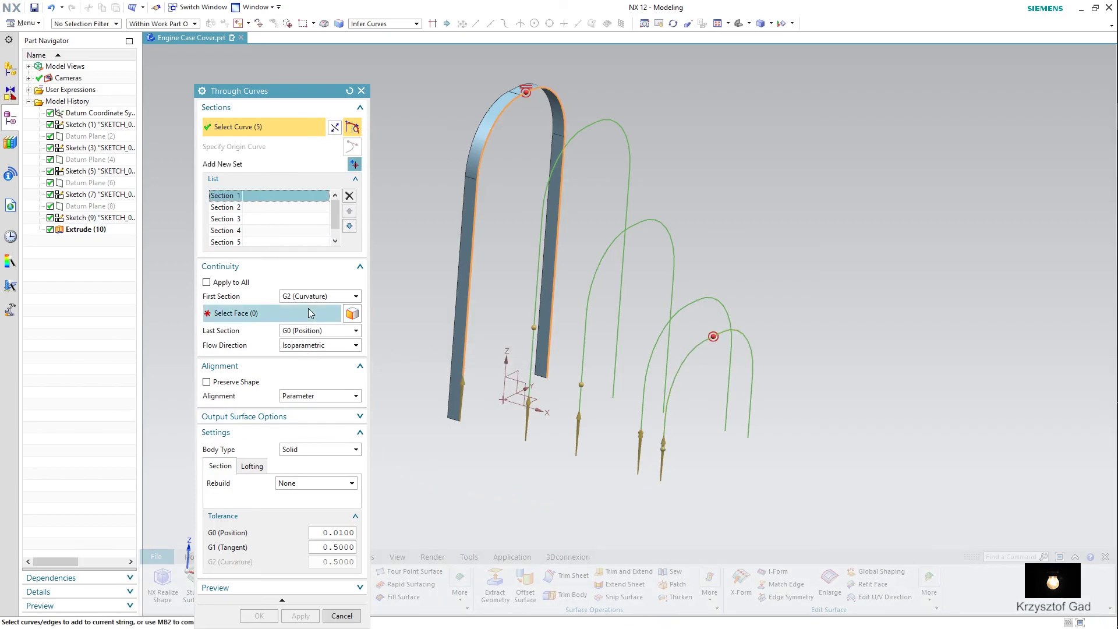
left_click(406, 28)
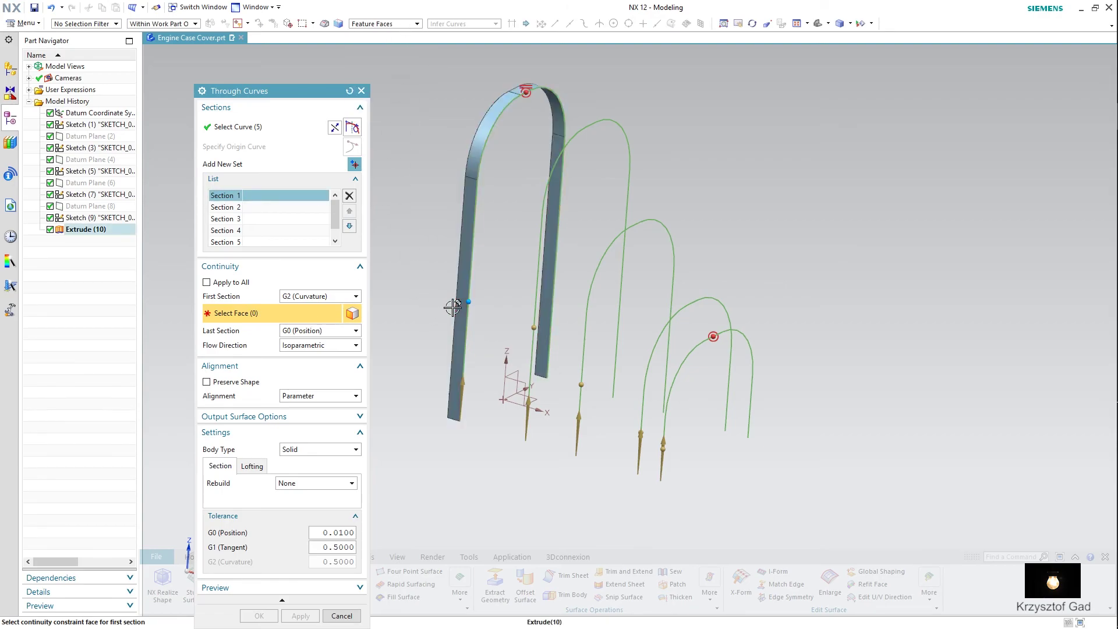
left_click(446, 312)
middle_click_drag(448, 315, 419, 354)
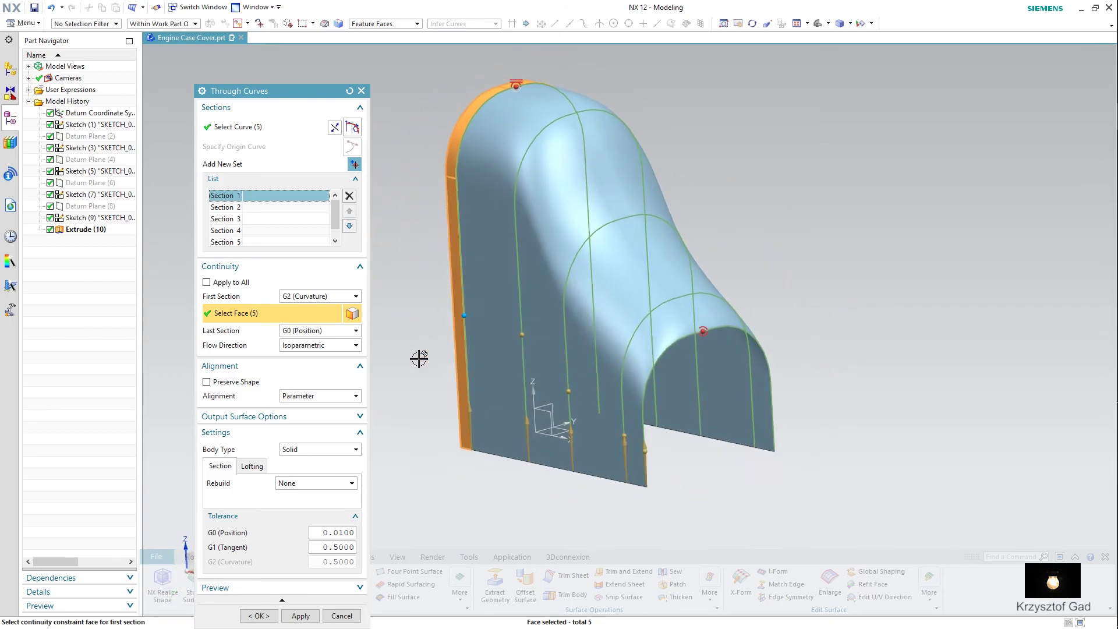
left_click(257, 614)
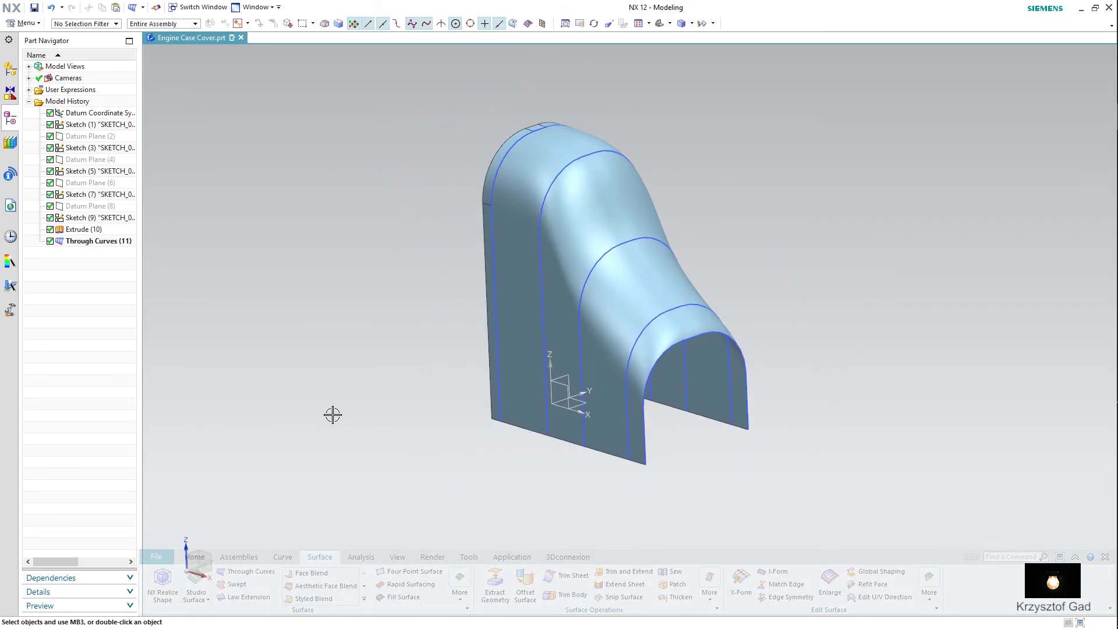
Suppress the Extrude (10) feature
right_click(60, 233)
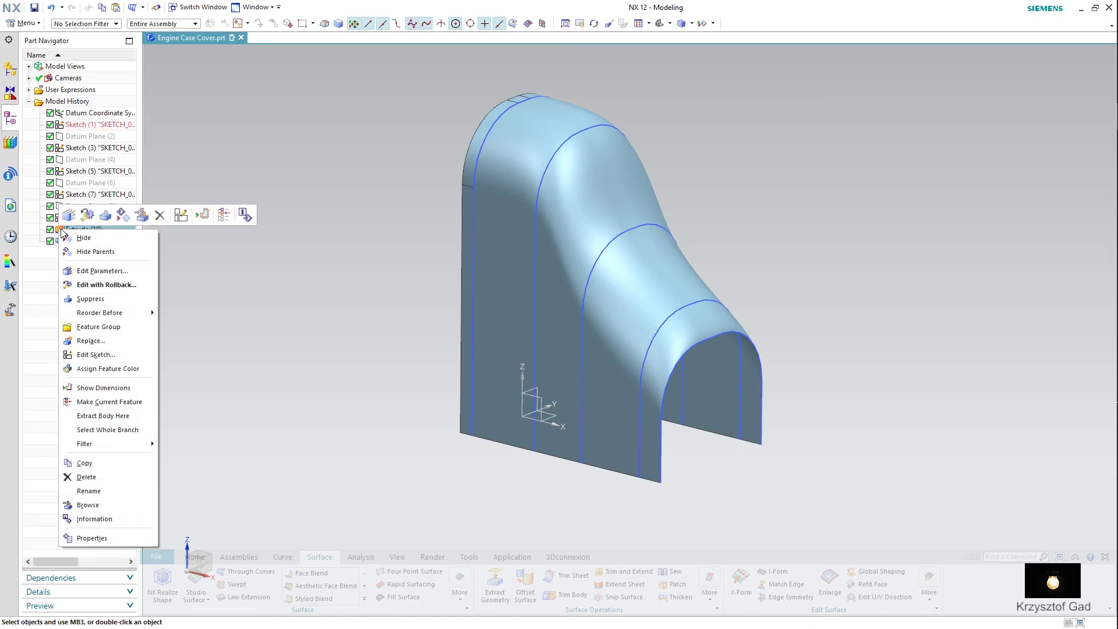
left_click(109, 217)
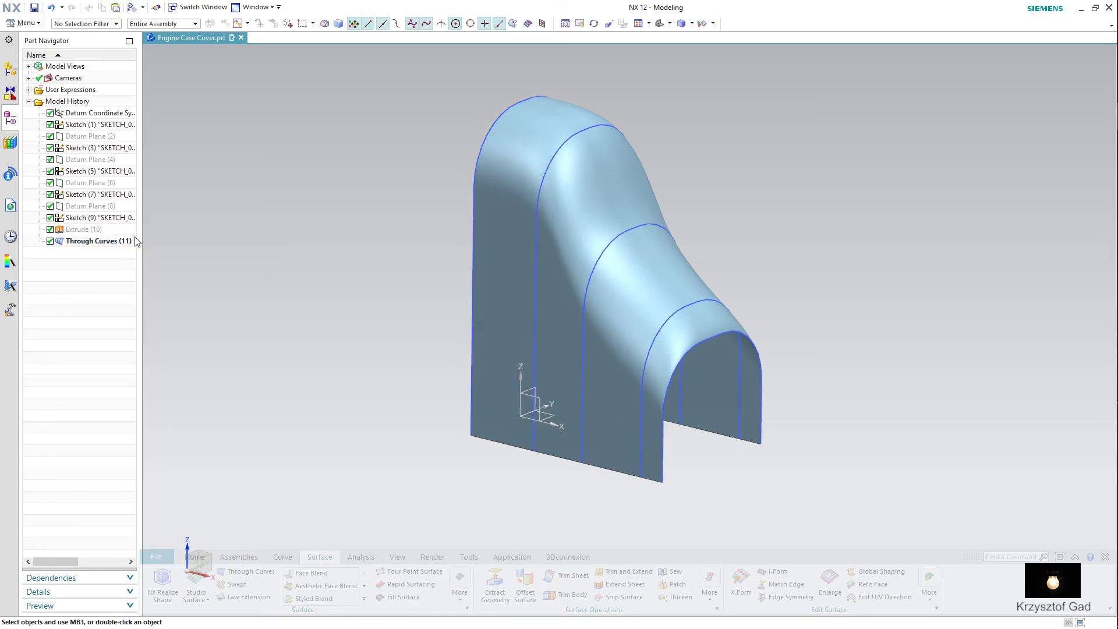
middle_click_drag(136, 240, 214, 560)
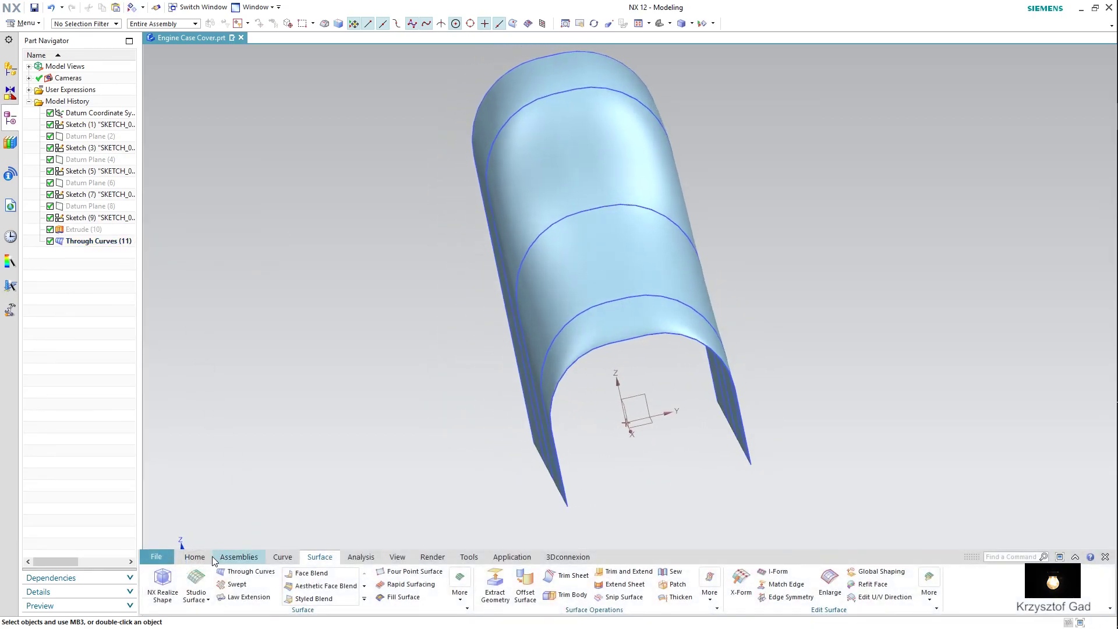
Draw a line between the two bottom corners of the shell's open front end
left_click(195, 556)
left_click(222, 576)
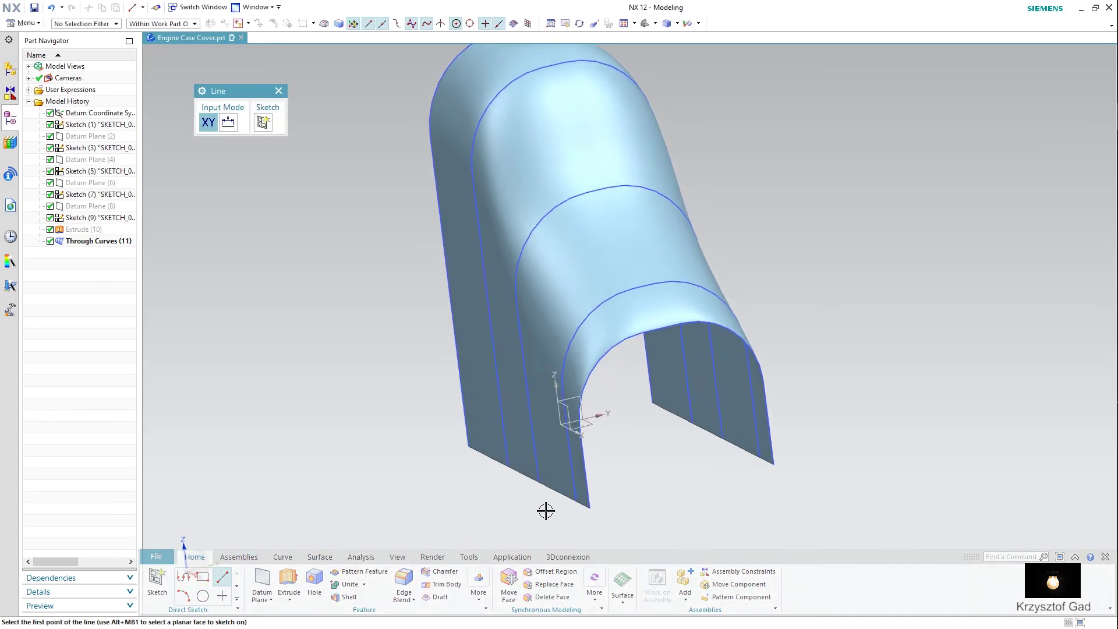
middle_click_drag(545, 511, 569, 518)
left_click(556, 496)
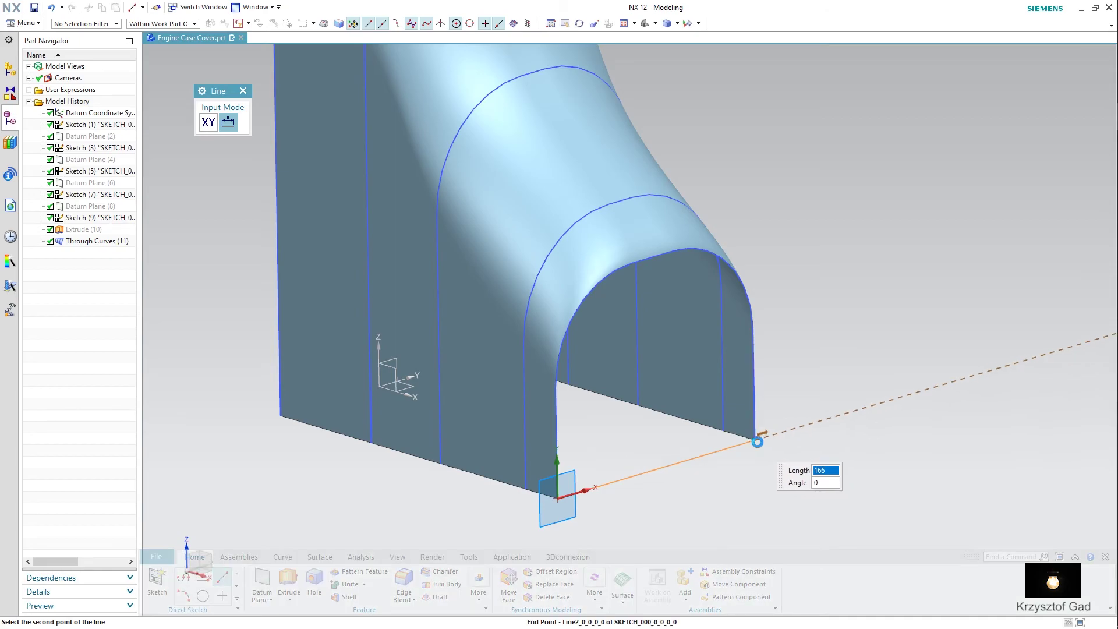
left_click(757, 441)
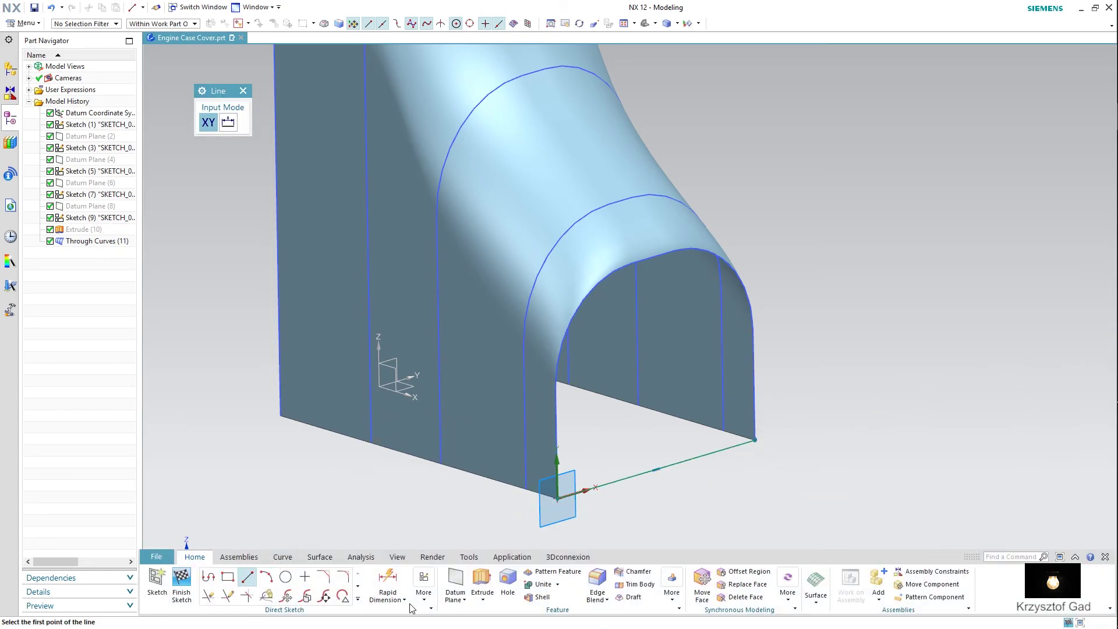
left_click(324, 559)
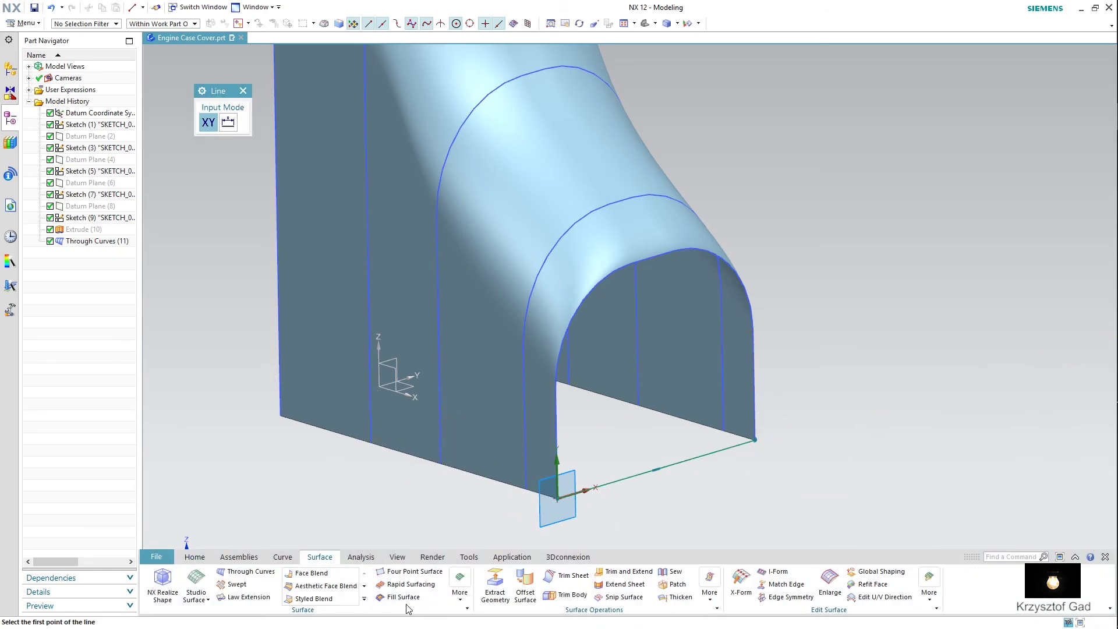
left_click(403, 597)
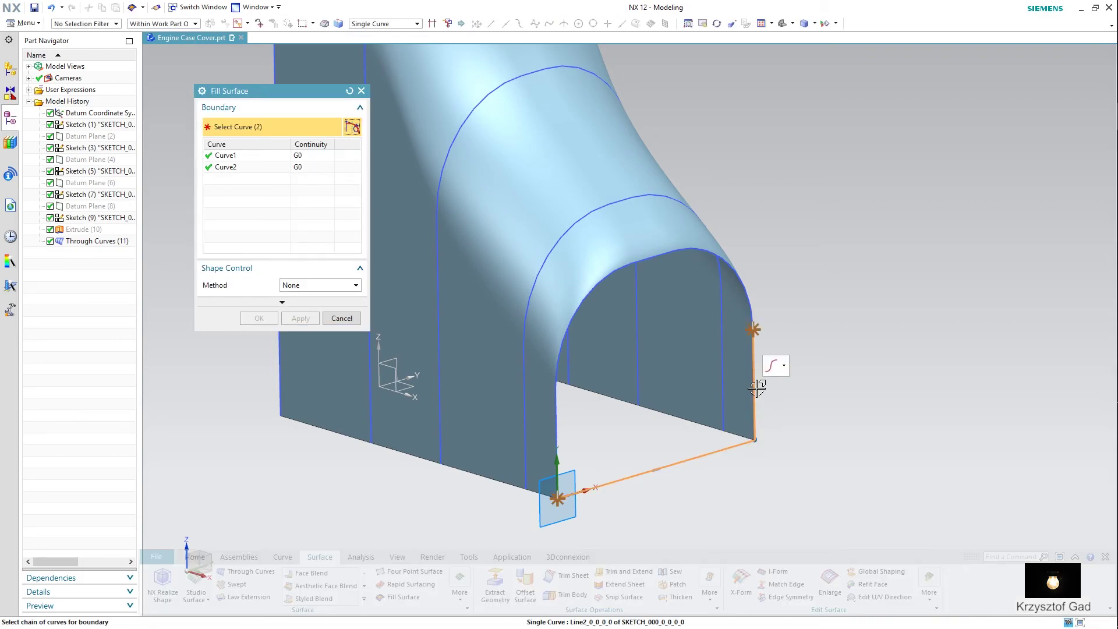
Cap the open end with a Fill Surface using its connected boundary curves
left_click(780, 369)
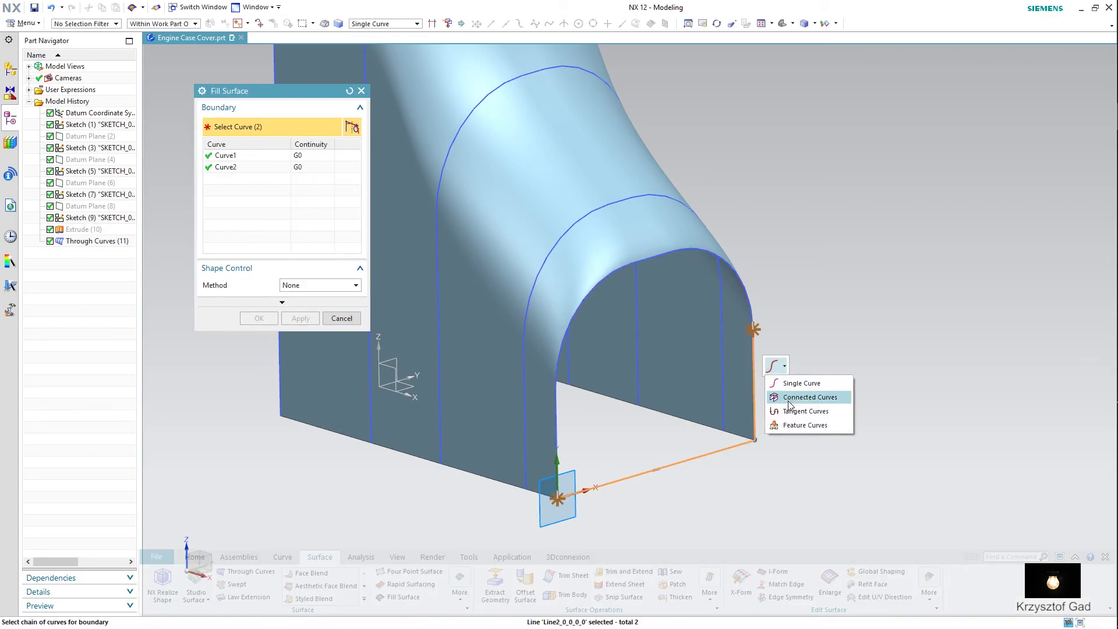
left_click(789, 403)
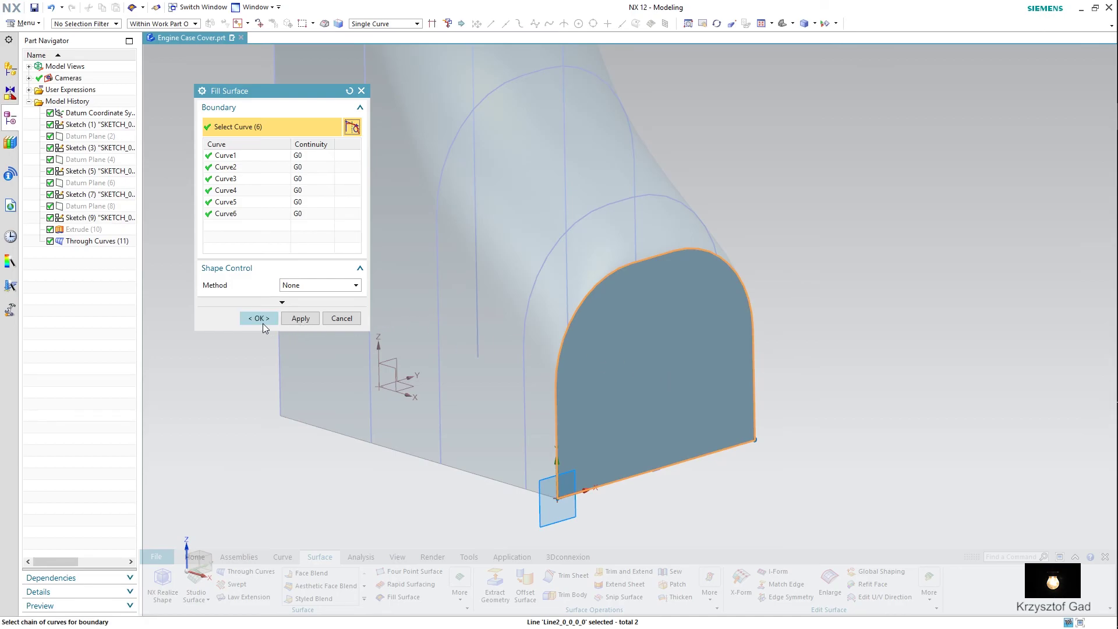
left_click(260, 319)
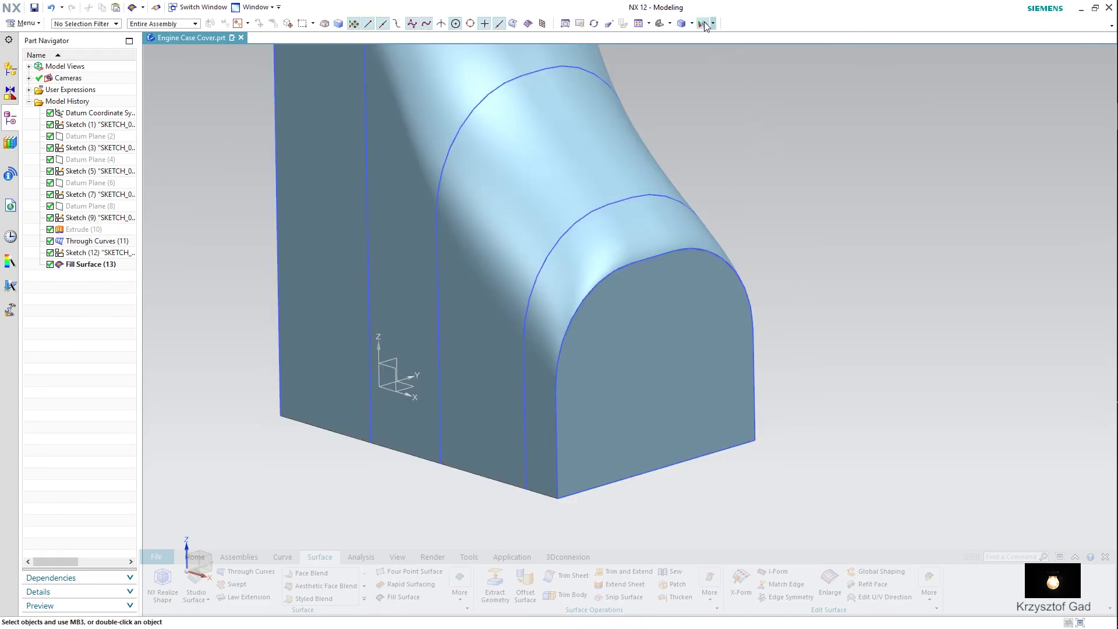
Hide all sketches in the model
key("ctrl+w")
left_click(365, 179)
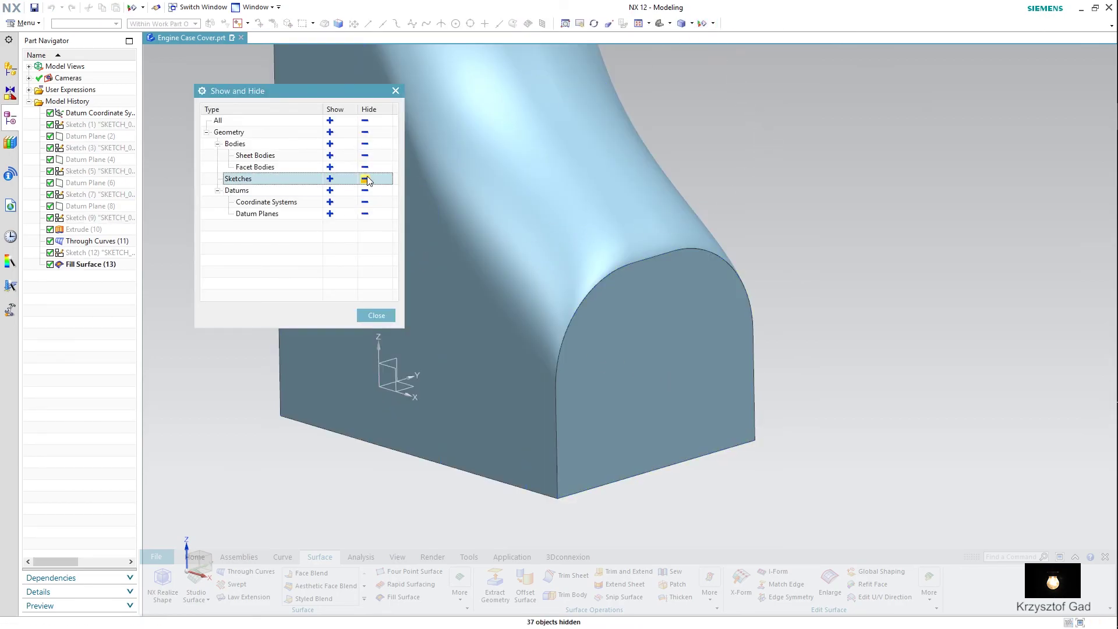
left_click(373, 315)
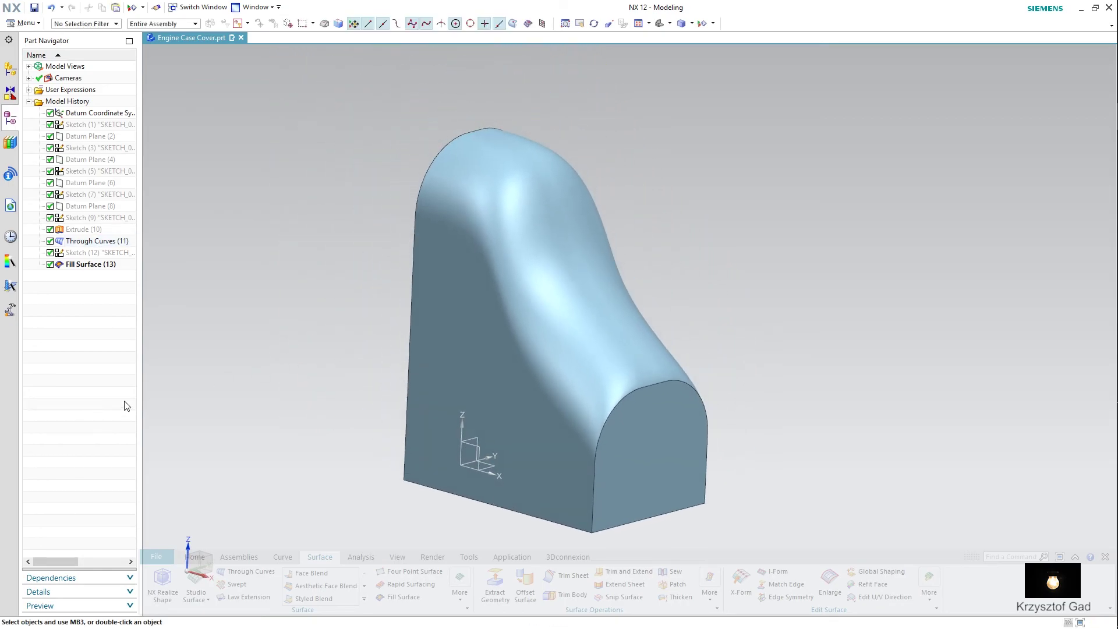
Sew the end cap (target) to the main shell (tool) into one body
middle_click_drag(140, 368, 510, 554)
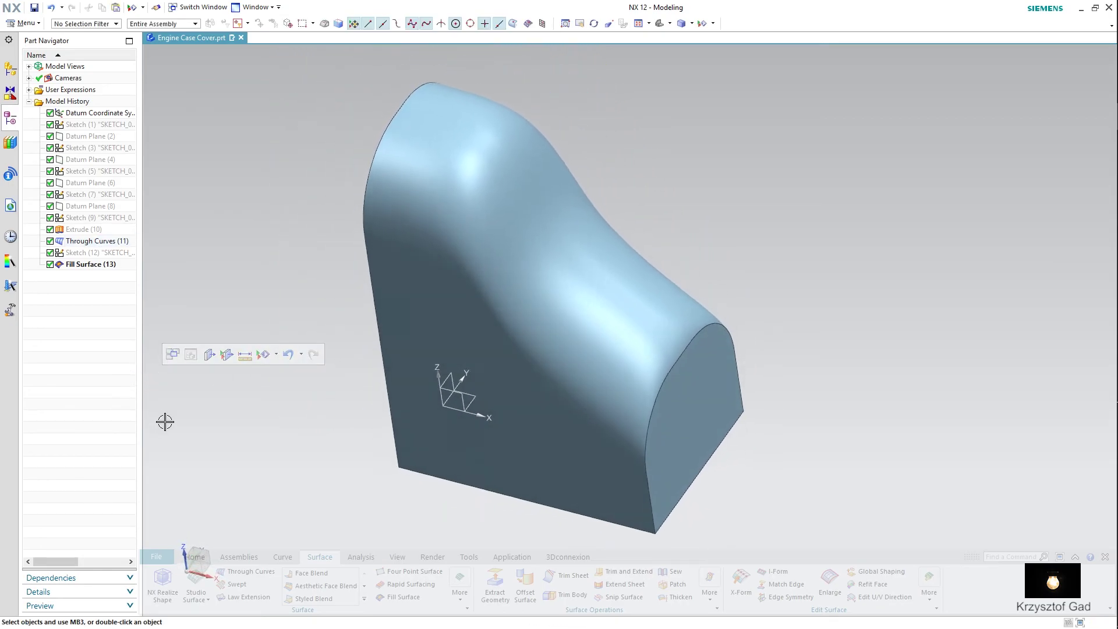
left_click(666, 573)
left_click(666, 451)
left_click(584, 460)
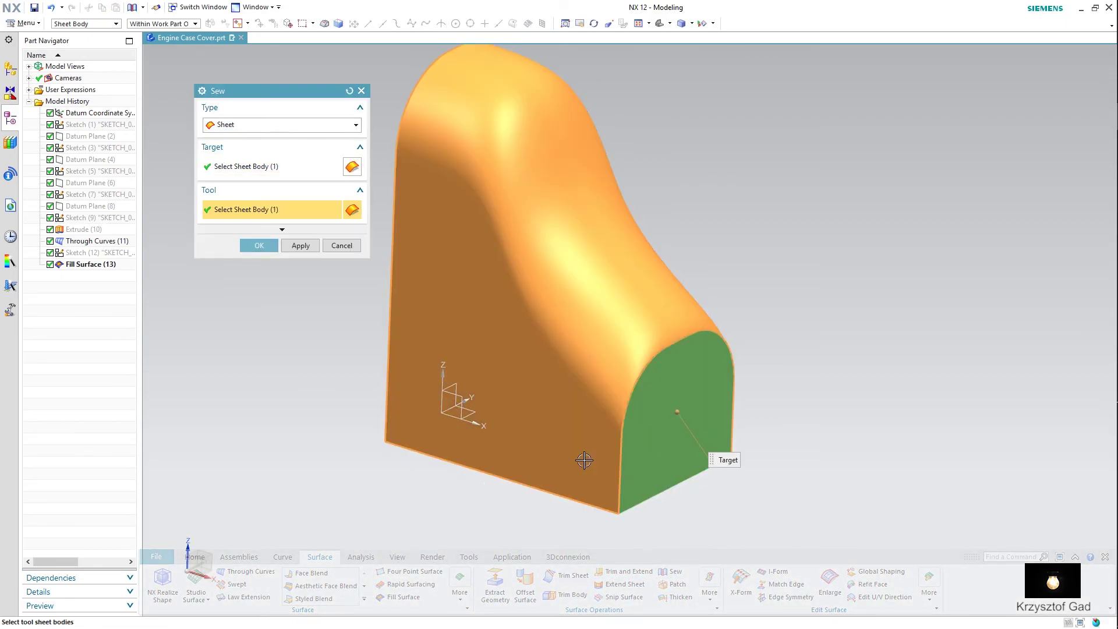
left_click(258, 247)
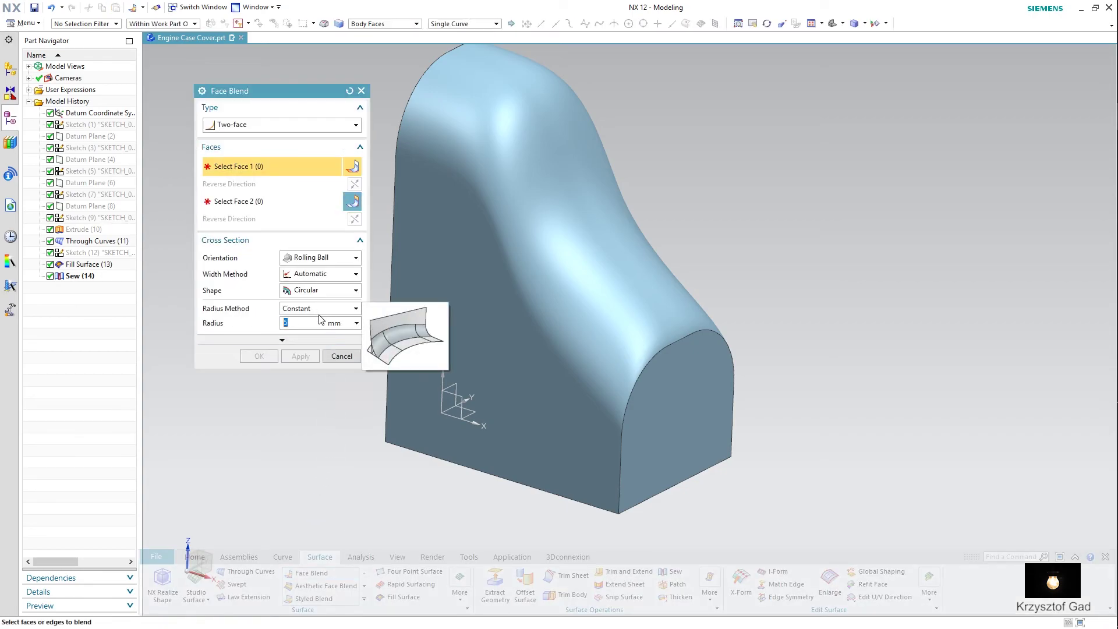
Round the cap-to-shell edge with a 7 mm constant-width Face Blend (15)
type("7")
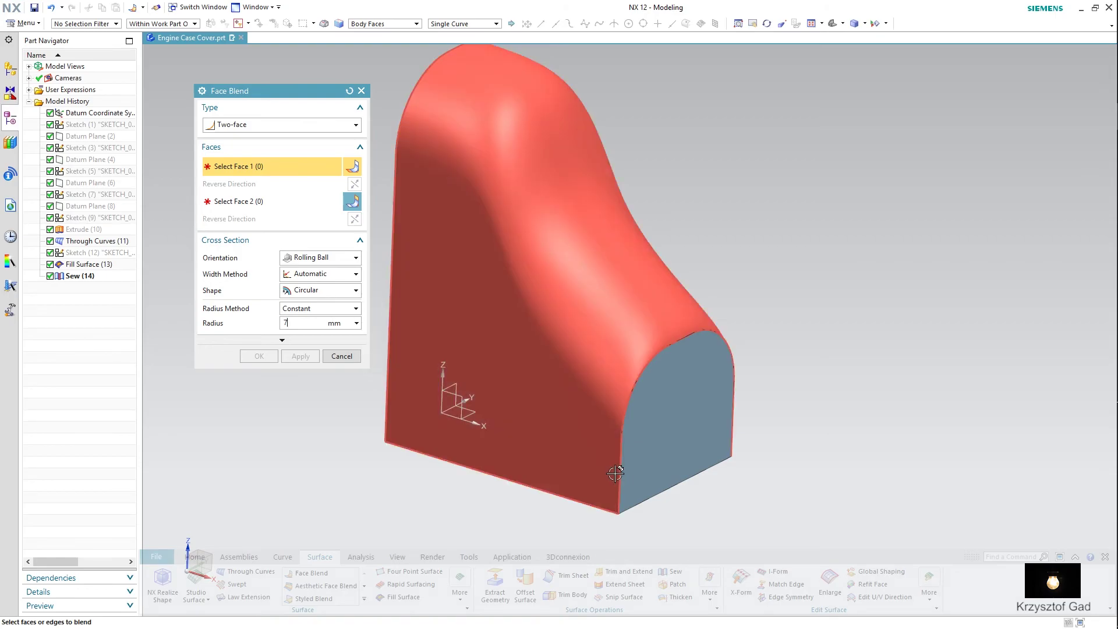
left_click(623, 472)
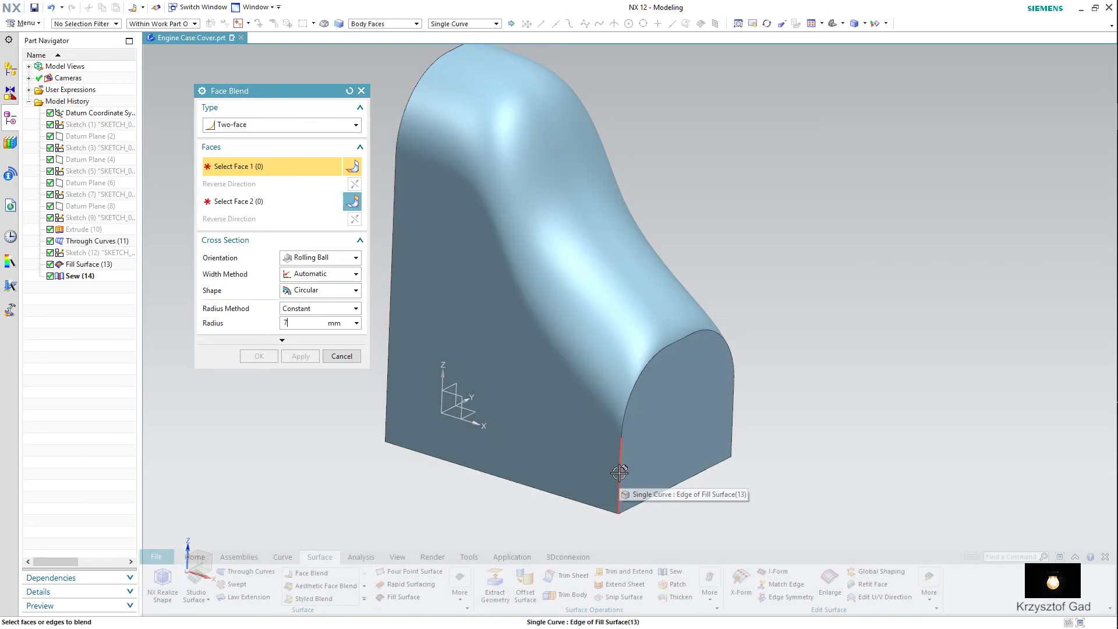
left_click(619, 473)
scroll(618, 473, "up", 4)
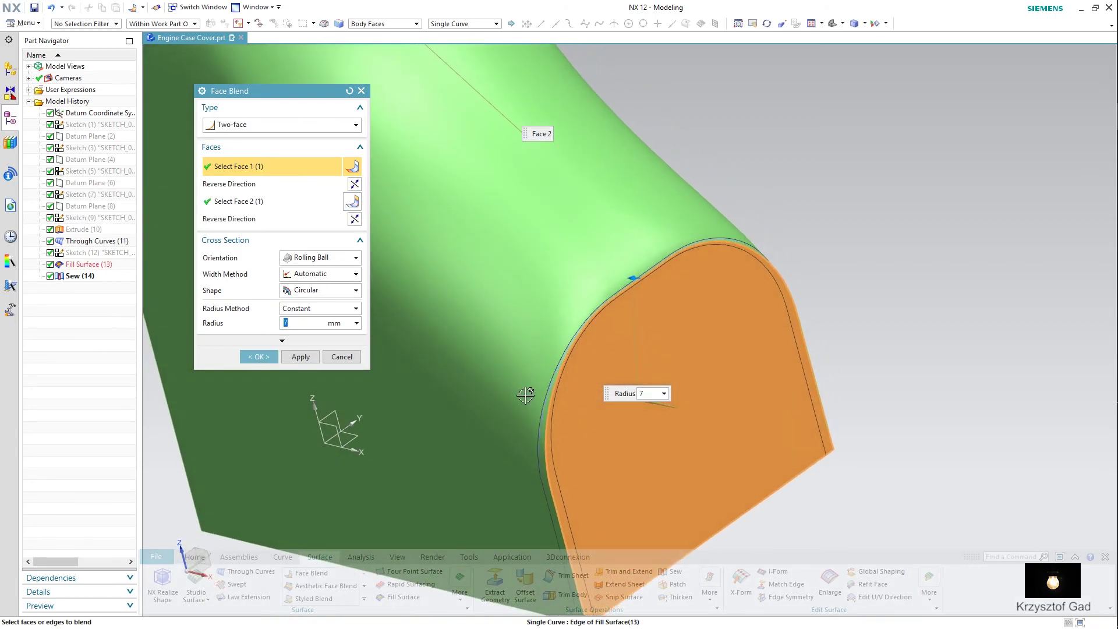
scroll(524, 392, "up", 3)
left_click(324, 274)
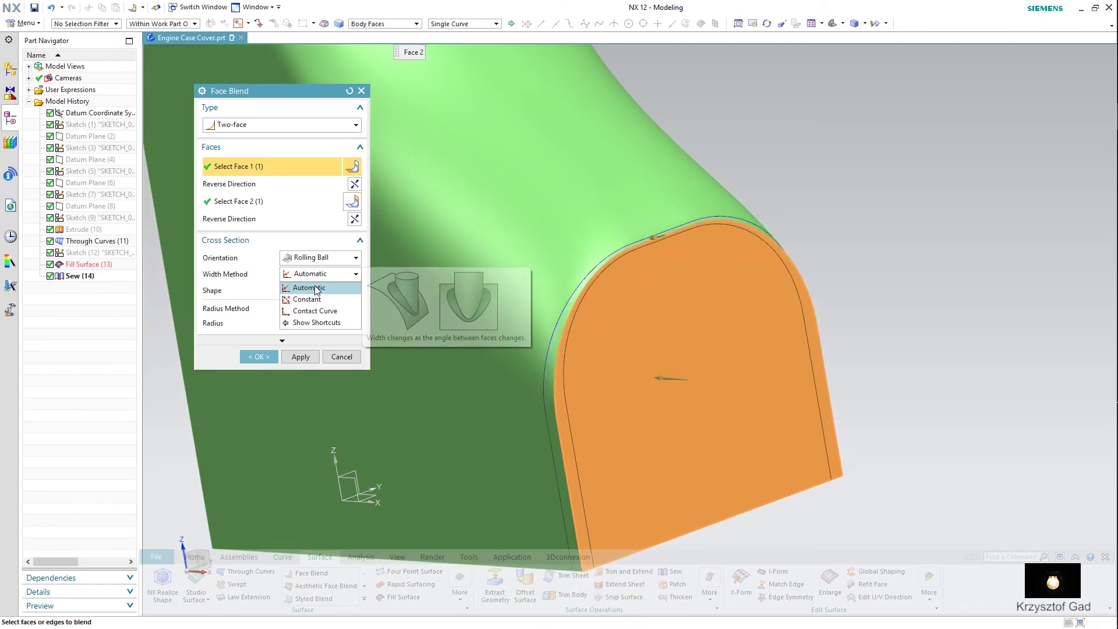
left_click(312, 303)
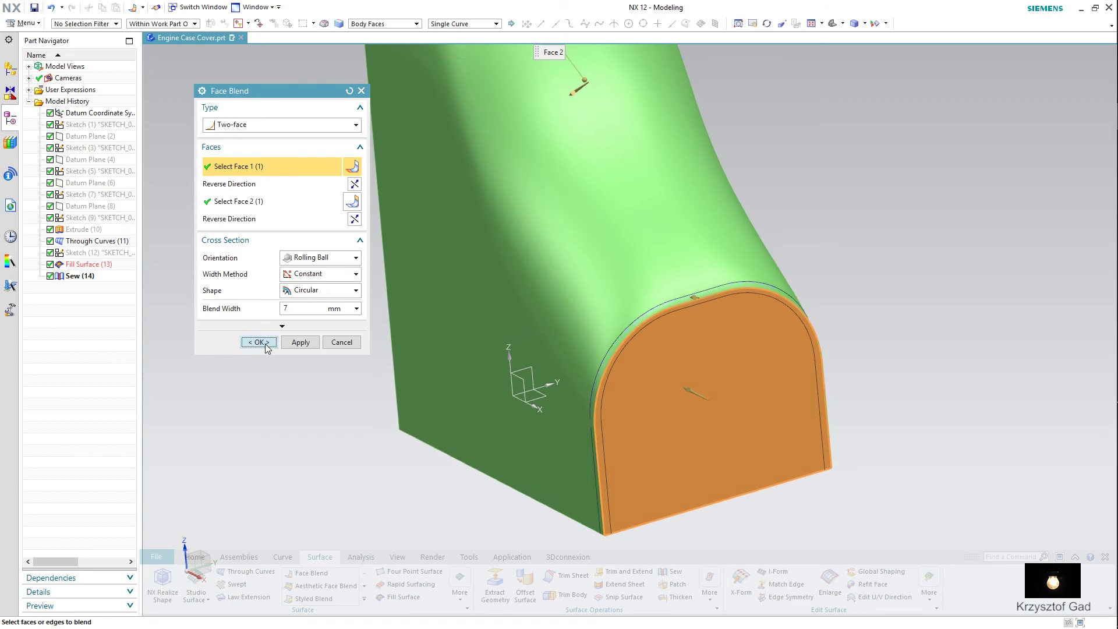
left_click(257, 342)
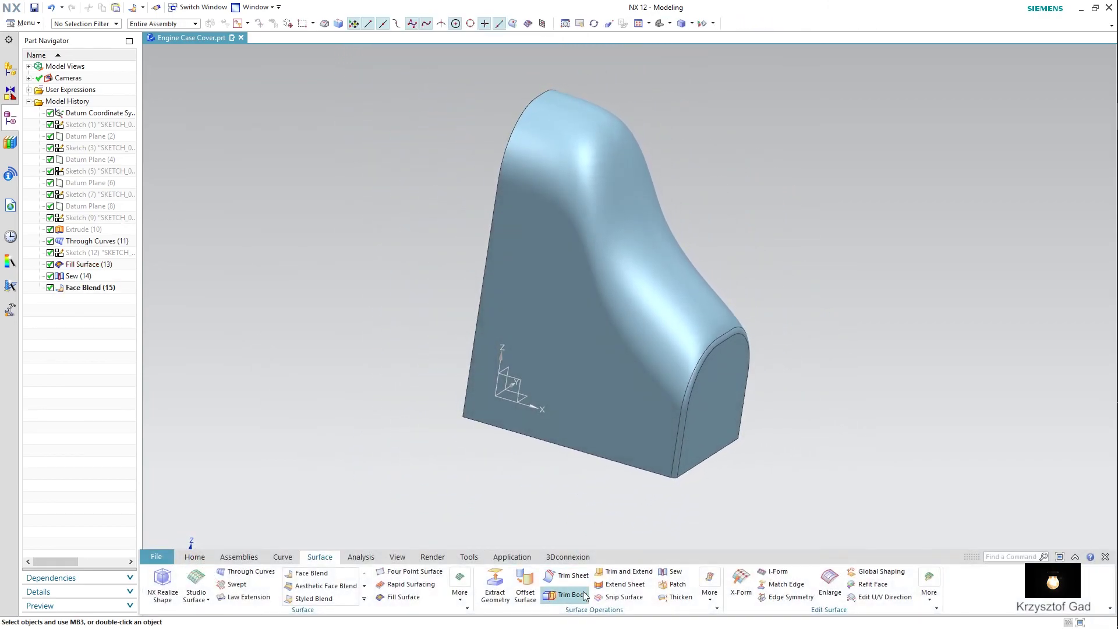
left_click(669, 599)
type("3")
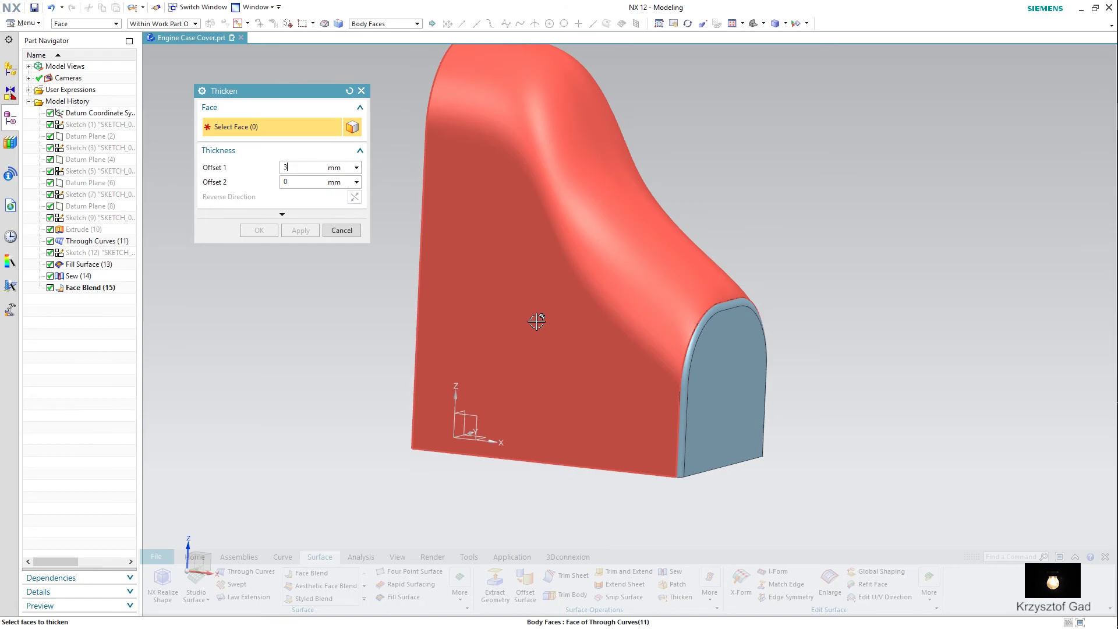
Thicken the sewn, blended surface by 3 mm into solid Thicken (16)
left_click(582, 319)
middle_click_drag(536, 318, 536, 314)
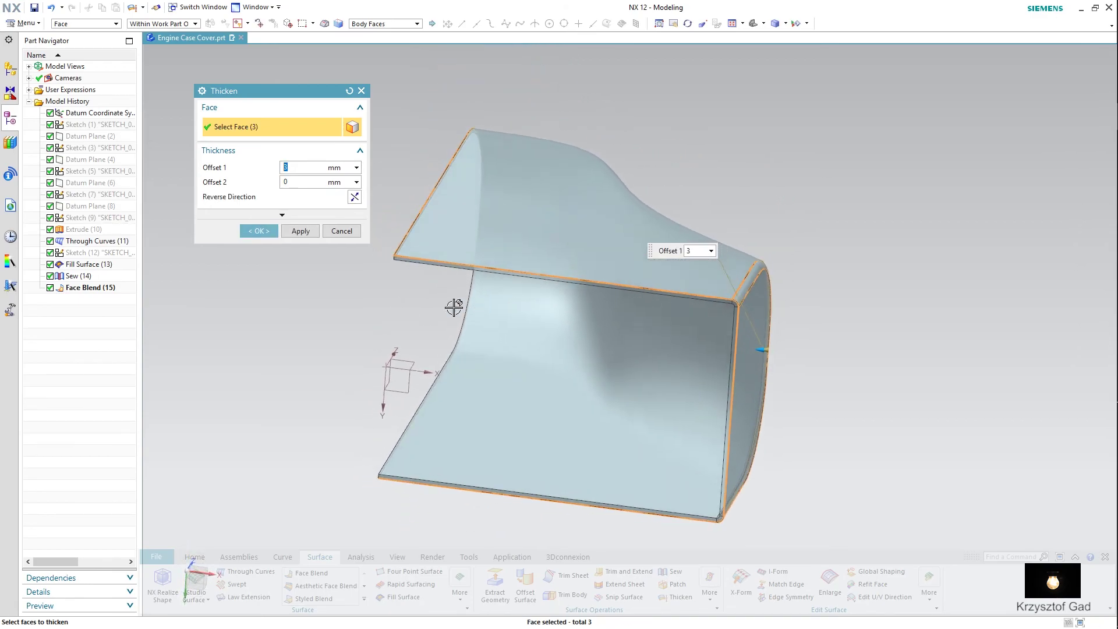
left_click(257, 231)
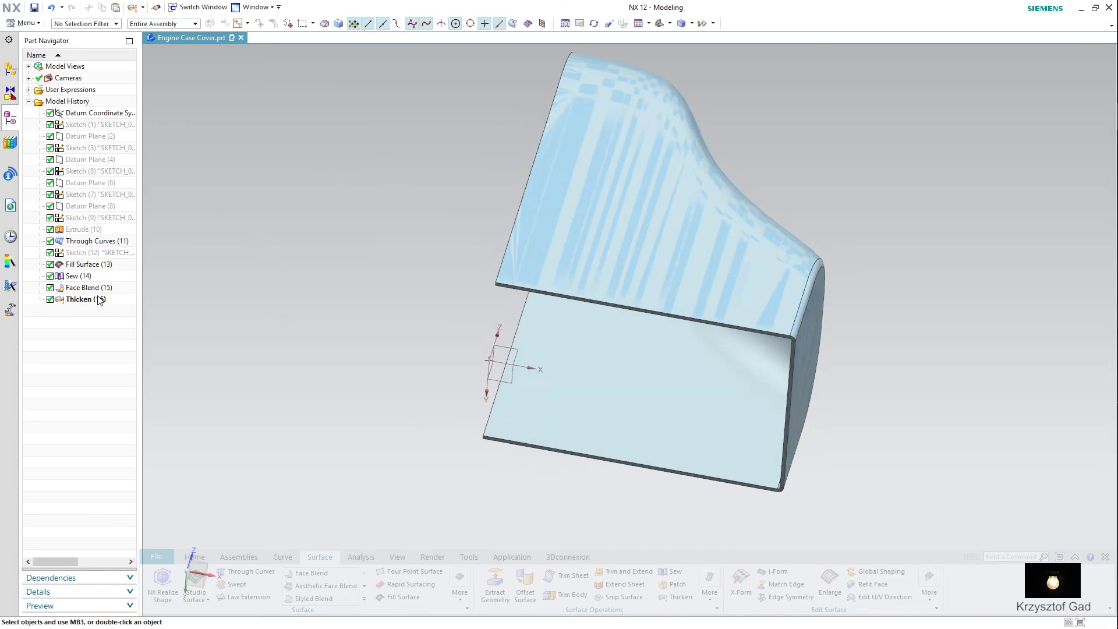
right_click(96, 290)
left_click(159, 202)
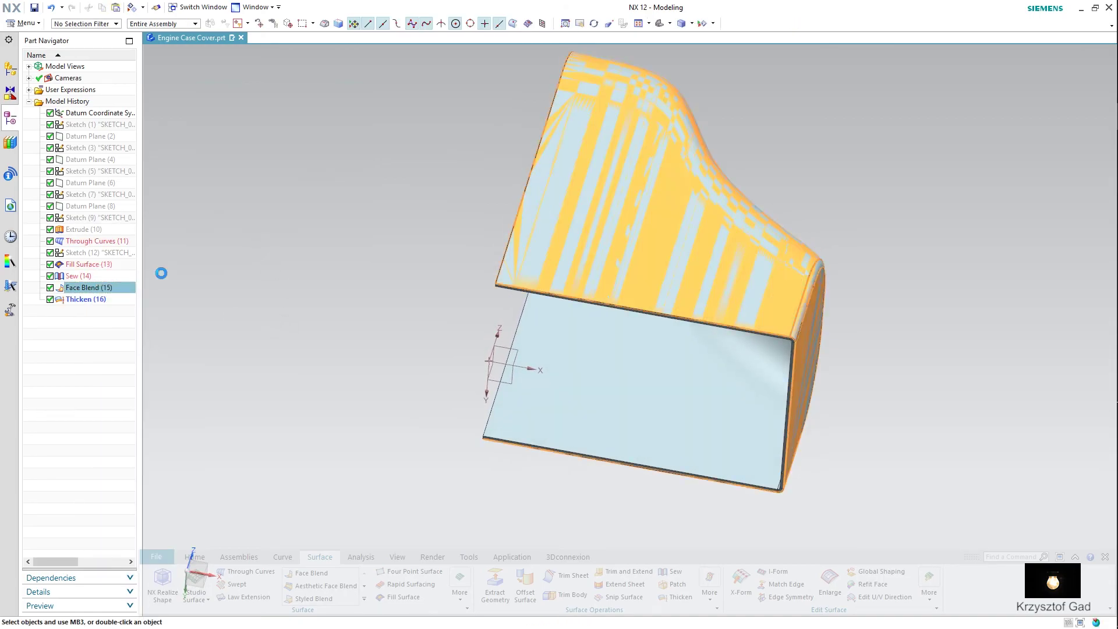
mouse_move(182, 295)
middle_mouse_down()
mouse_move(250, 394)
mouse_move(446, 533)
mouse_move(407, 556)
middle_mouse_up()
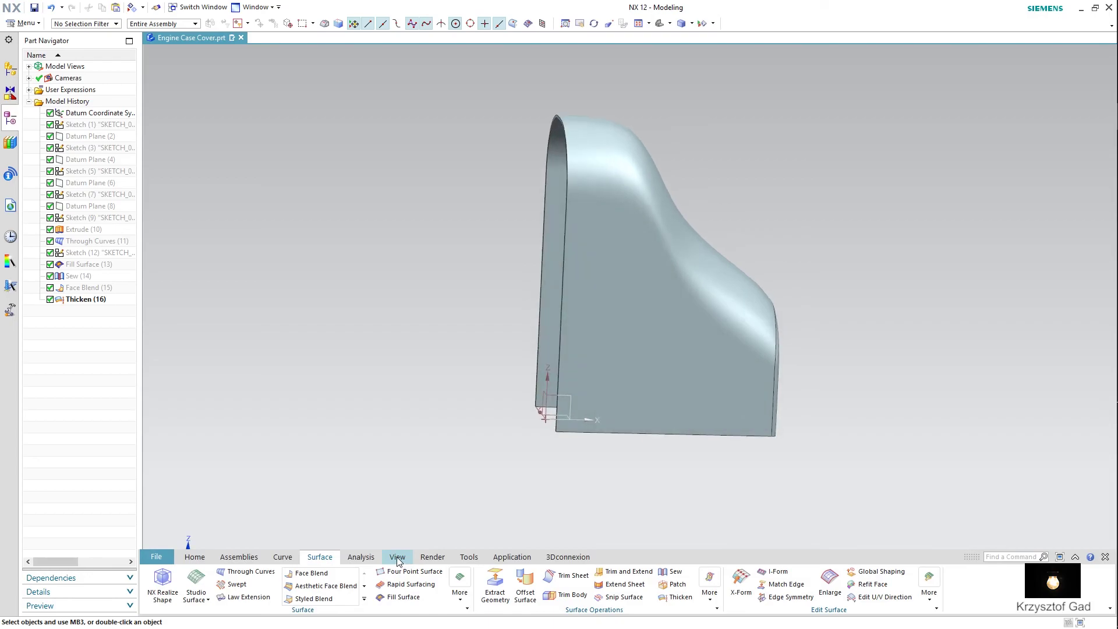
left_click(397, 557)
Change the thickened shell body's display colour to Emerald
left_click(538, 594)
left_click(601, 396)
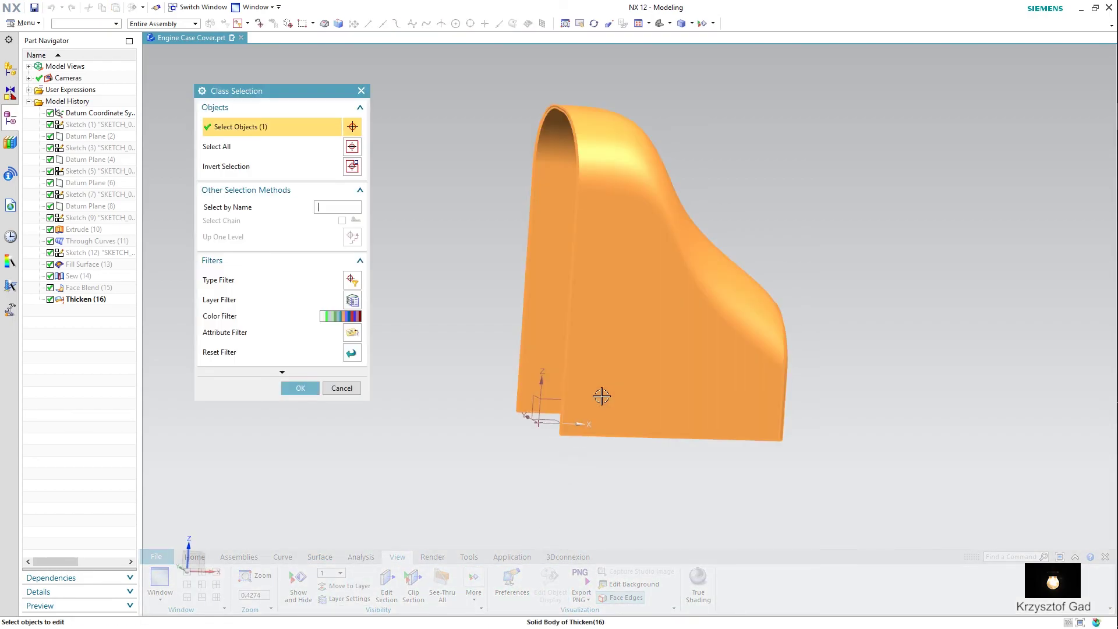
left_click(293, 388)
left_click(322, 162)
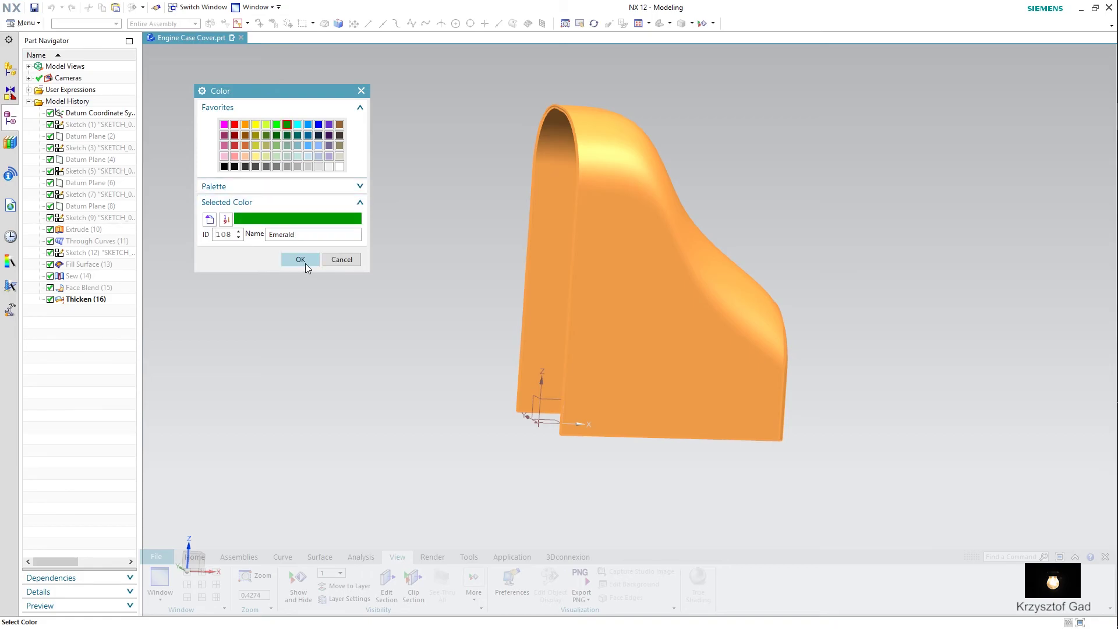
left_click(305, 262)
left_click(261, 418)
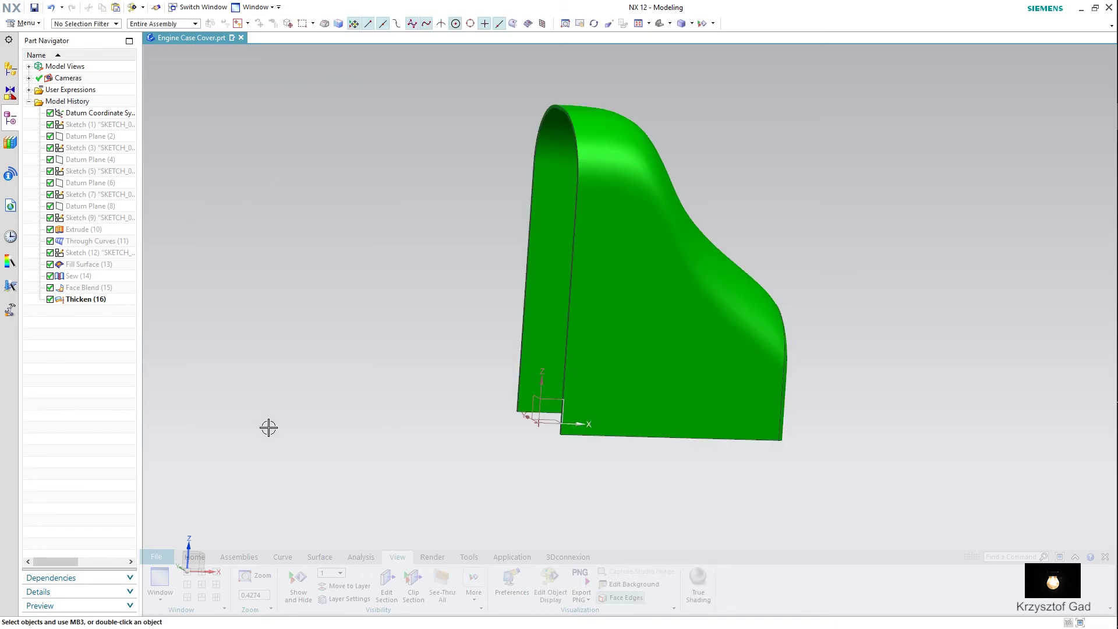
middle_click_drag(269, 427, 279, 429)
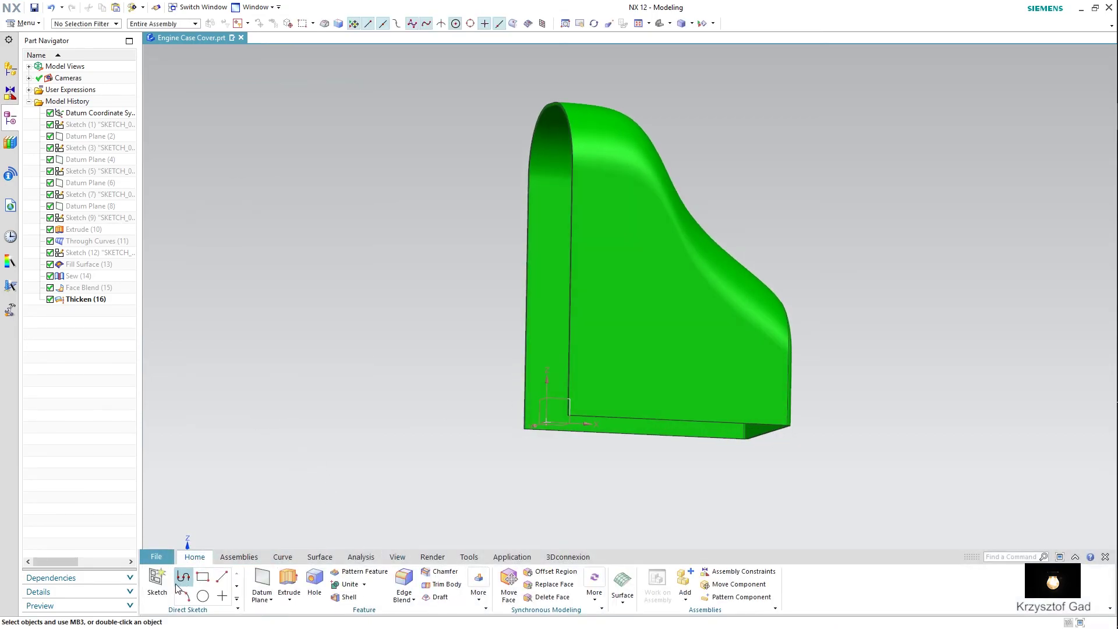
Start Sketch (17) on the shell and draw a typed-length line from the flange corner
left_click(156, 583)
middle_click_drag(467, 492, 480, 426)
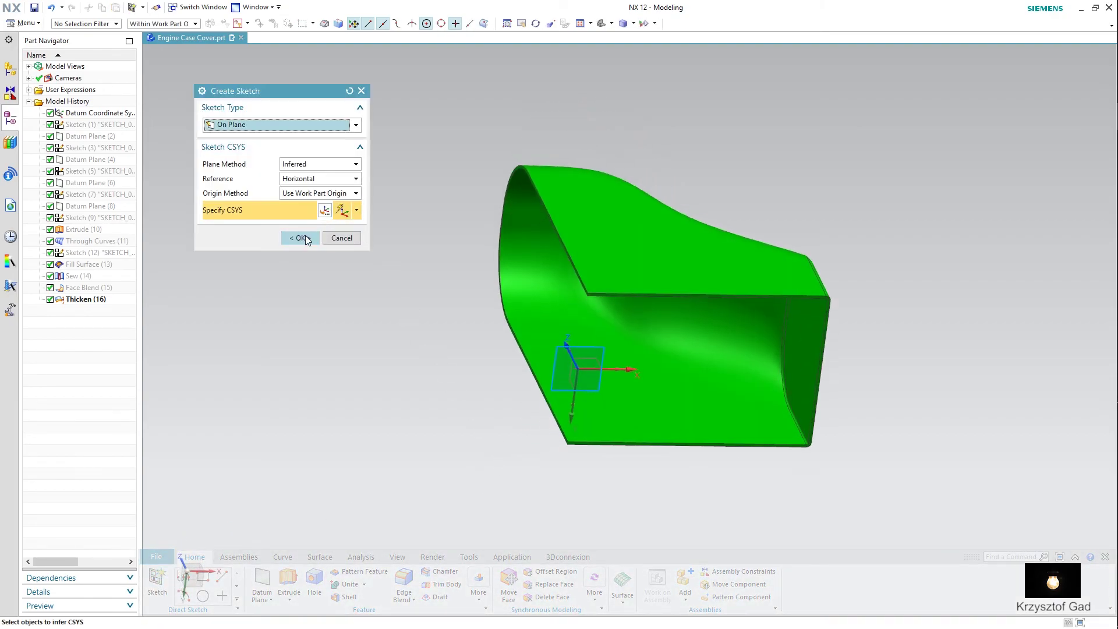
left_click(305, 238)
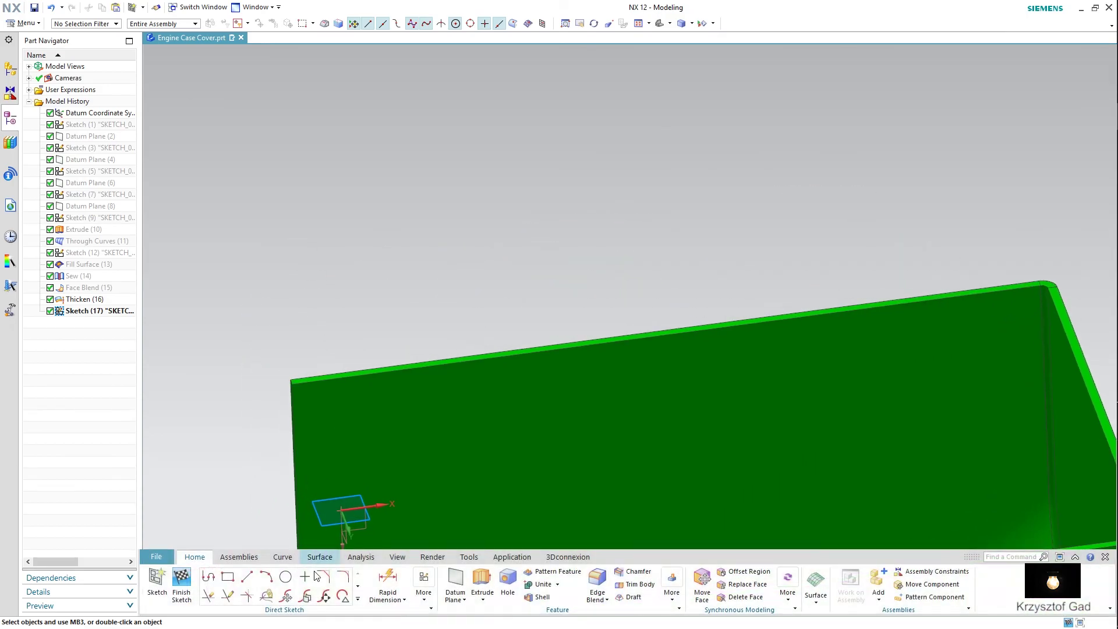
left_click(246, 577)
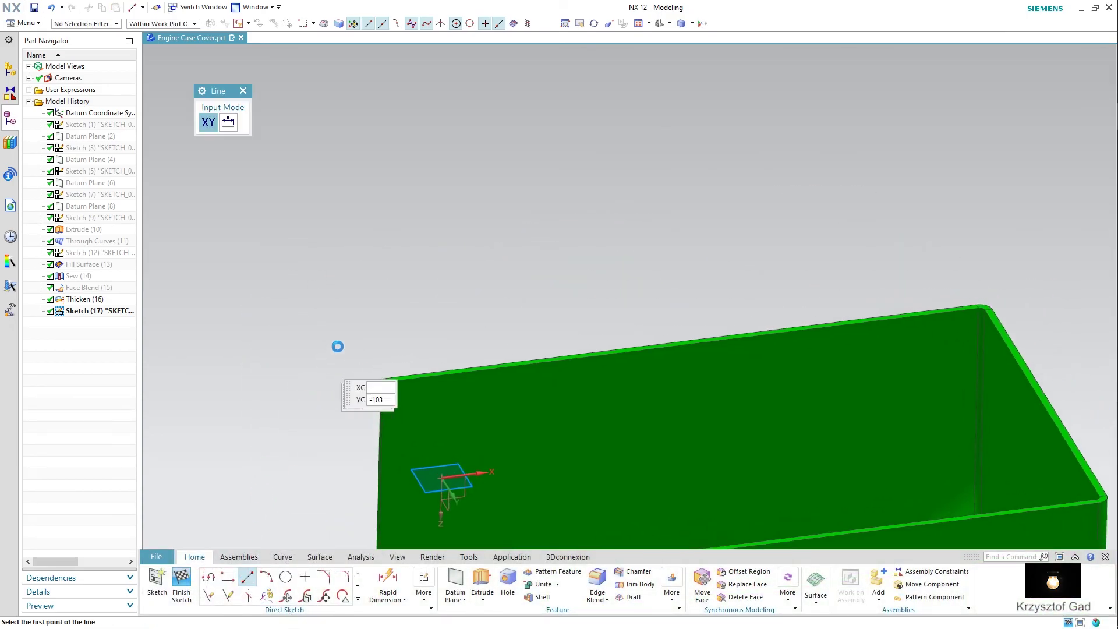
scroll(414, 404, "up", 3)
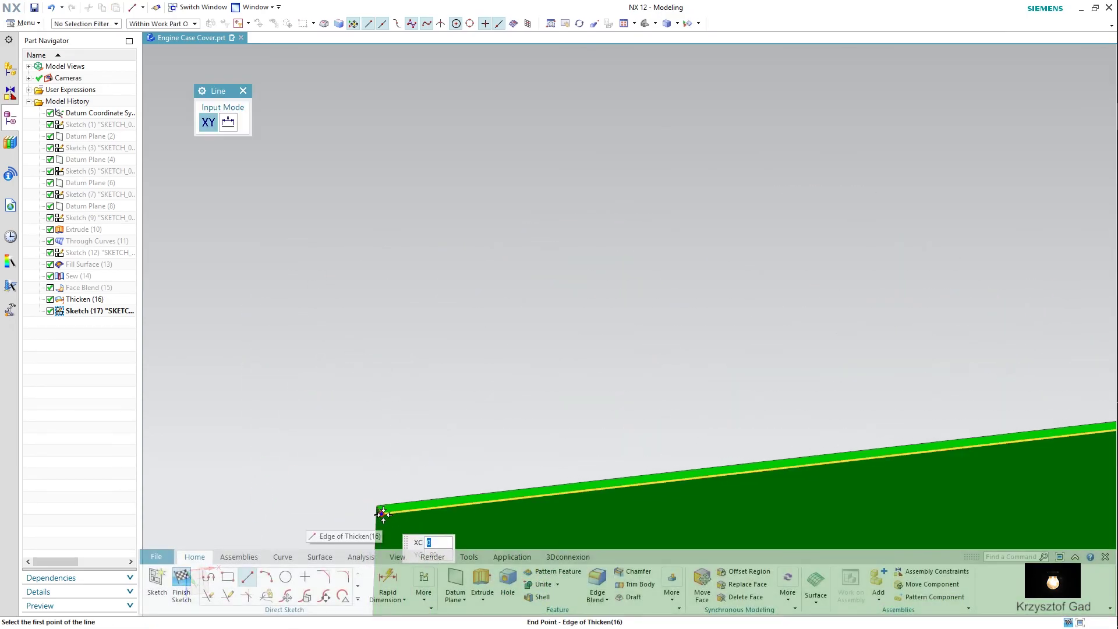
left_click(382, 514)
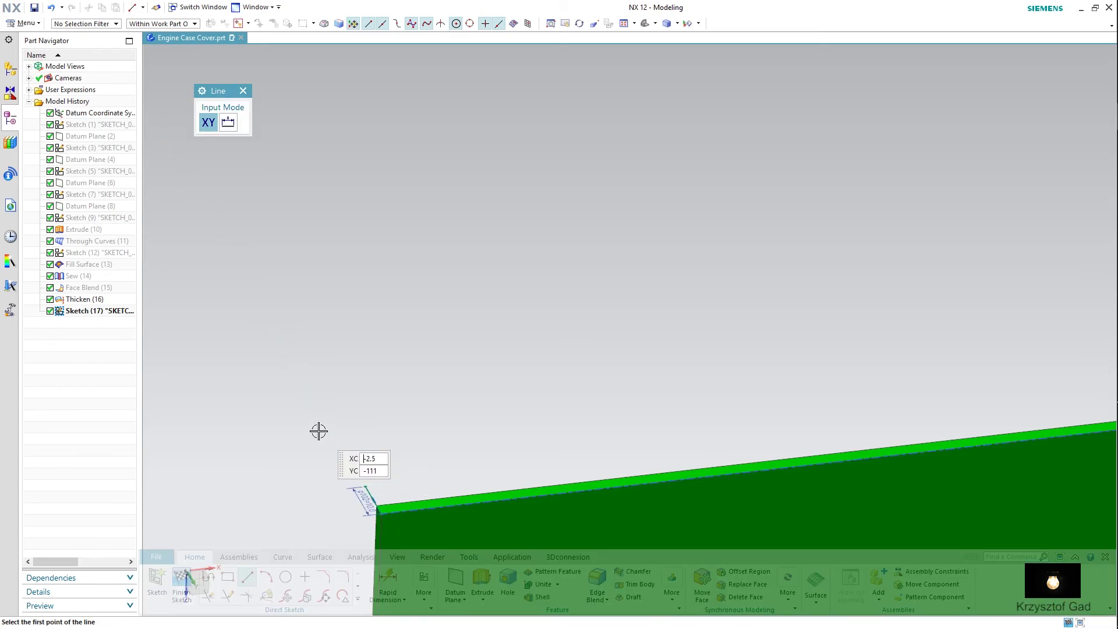
left_click(365, 486)
type("247")
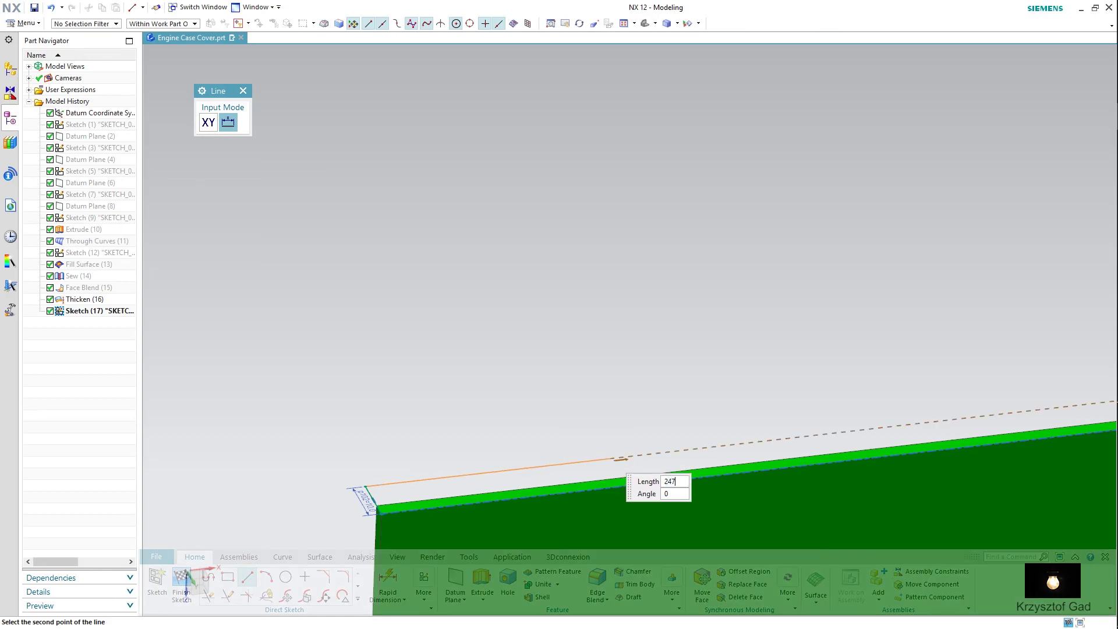
key("Return")
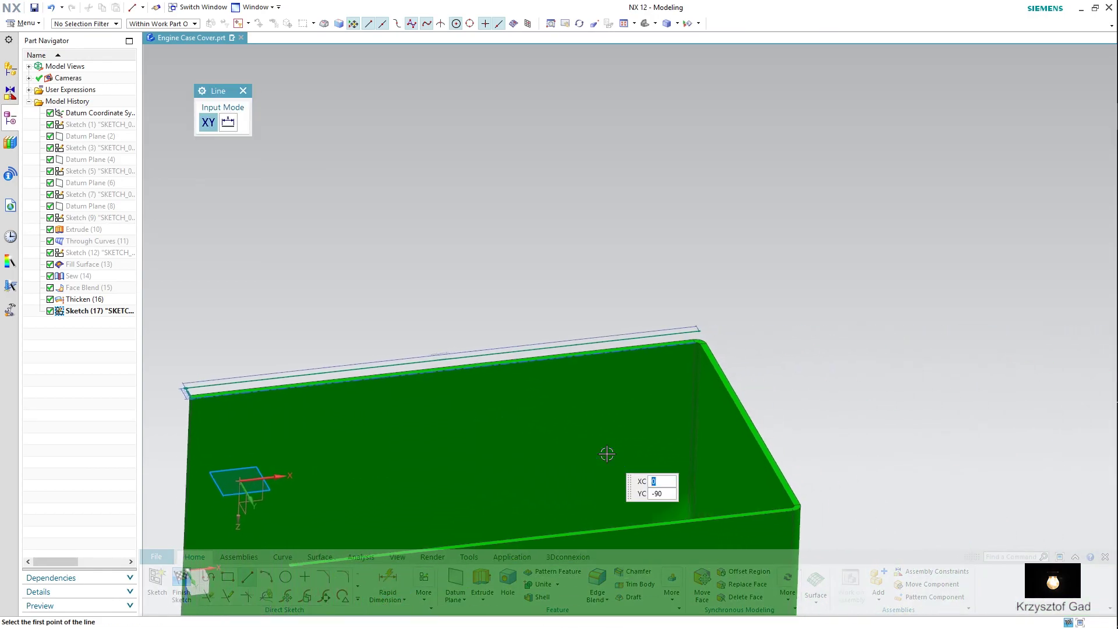
Draw short lines joining the green line's end to the shell's edge
scroll(607, 453, "up", 2)
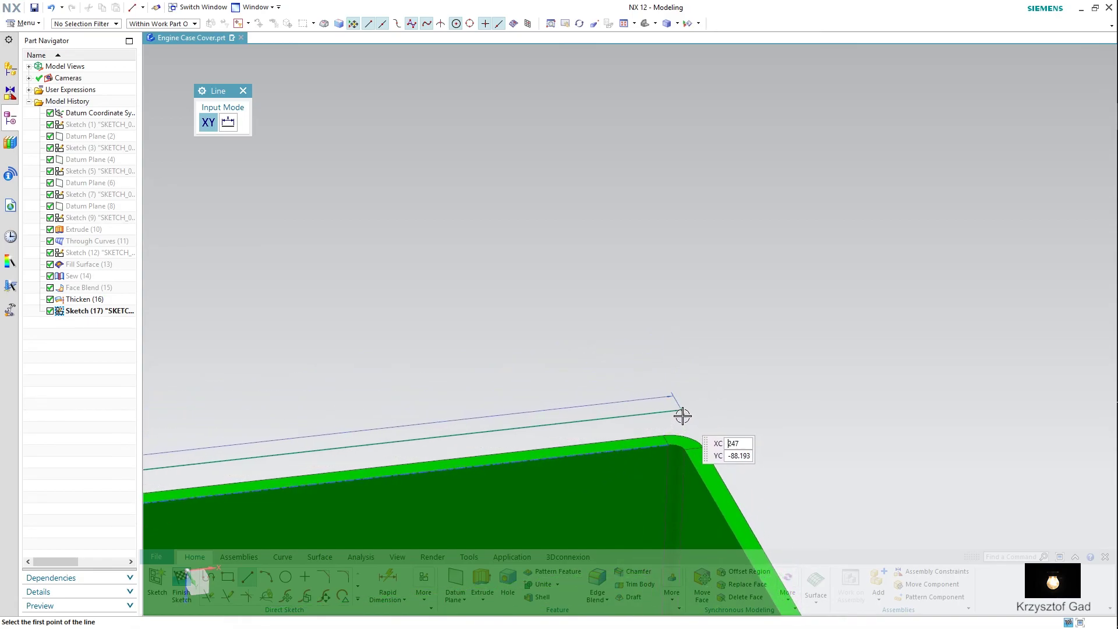
left_click(682, 411)
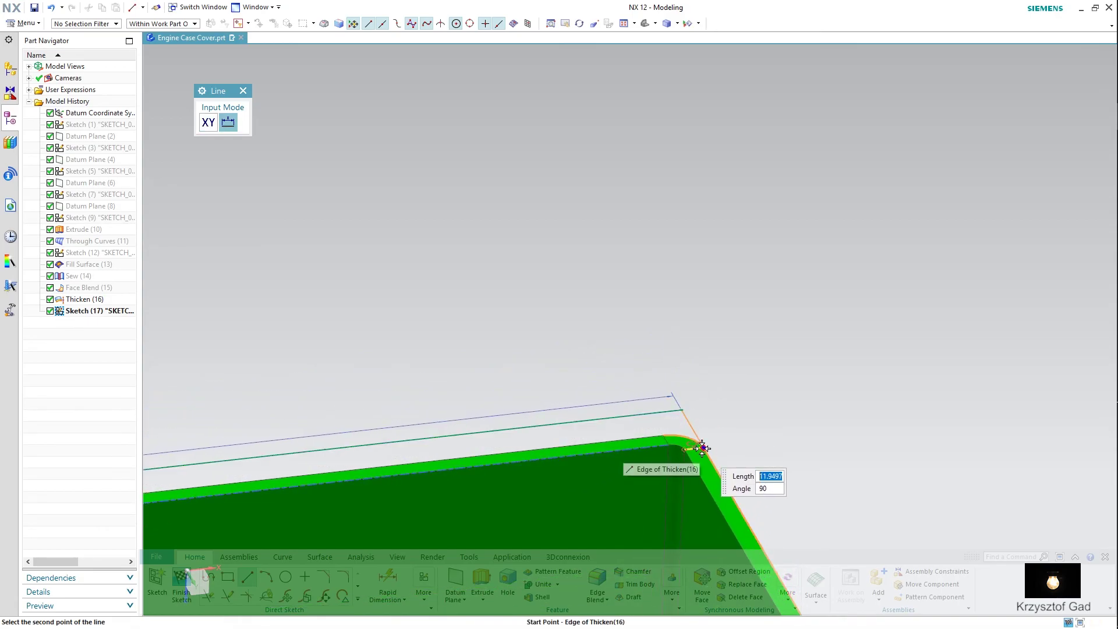
left_click(703, 448)
scroll(722, 460, "up", 2)
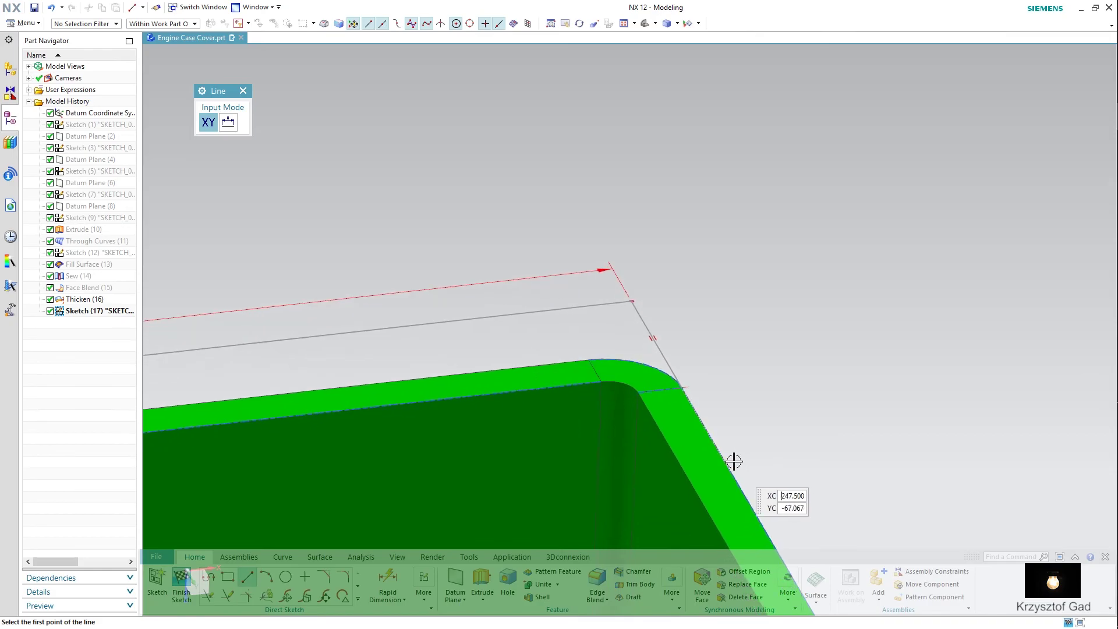
left_click(687, 392)
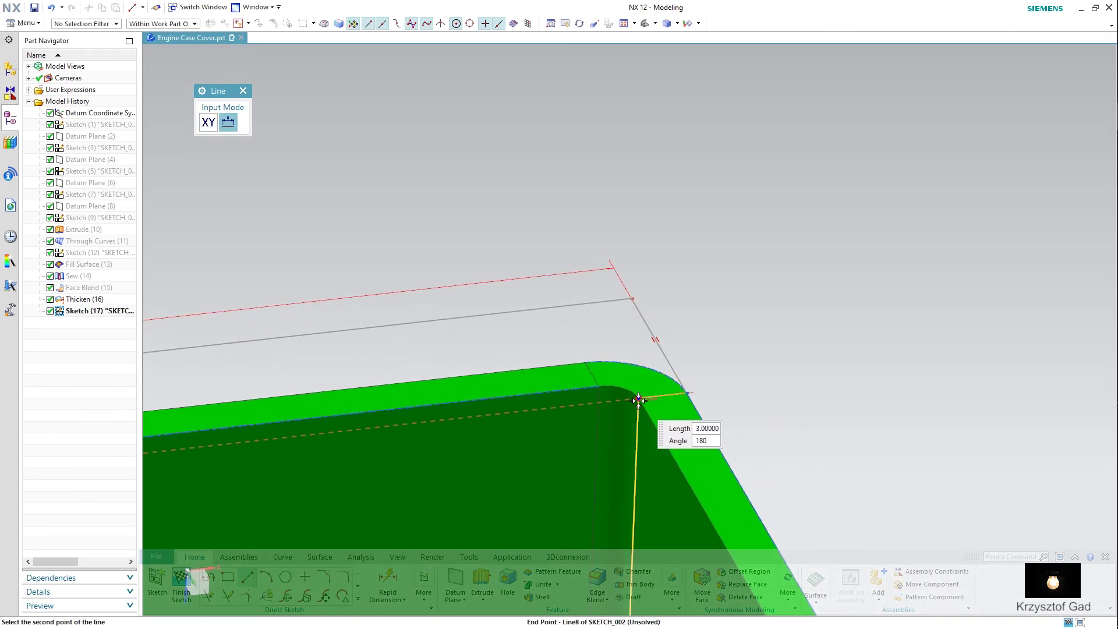
left_click(640, 398)
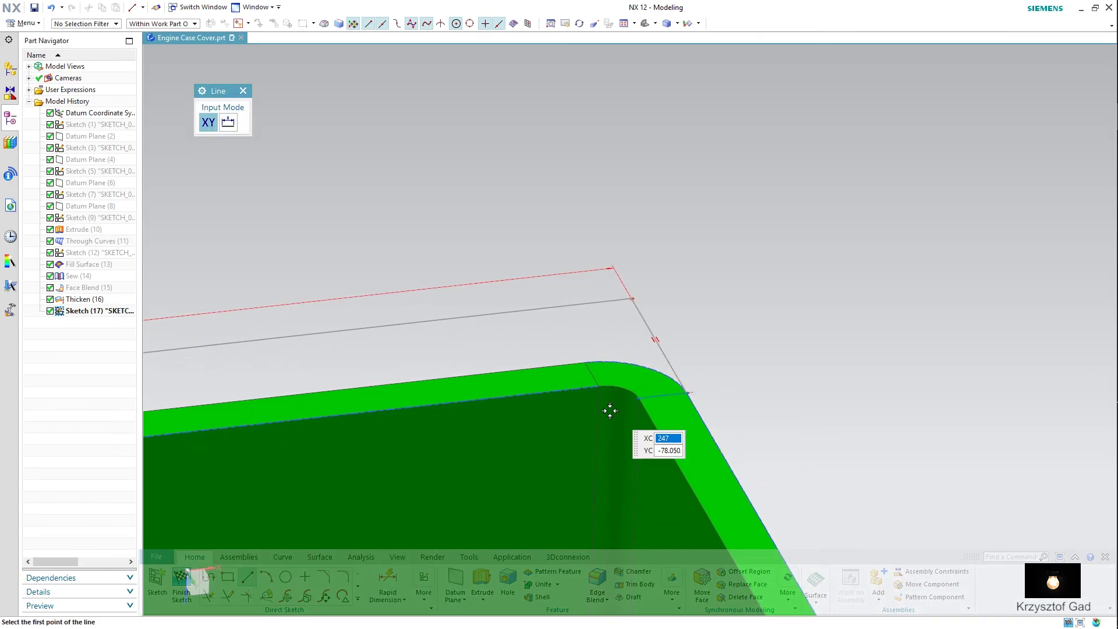
Draw one more offset line from the edge end point, then exit line drawing and expand the curve tools
left_click(598, 386)
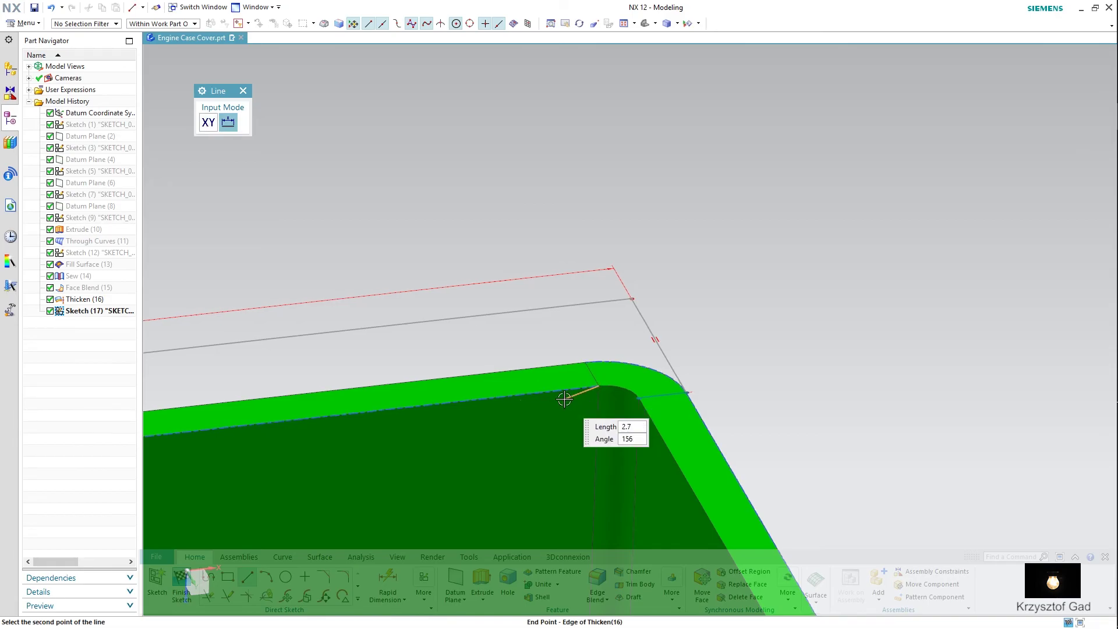
scroll(597, 385, "up", 3)
scroll(578, 402, "down", 2)
scroll(666, 413, "down", 3)
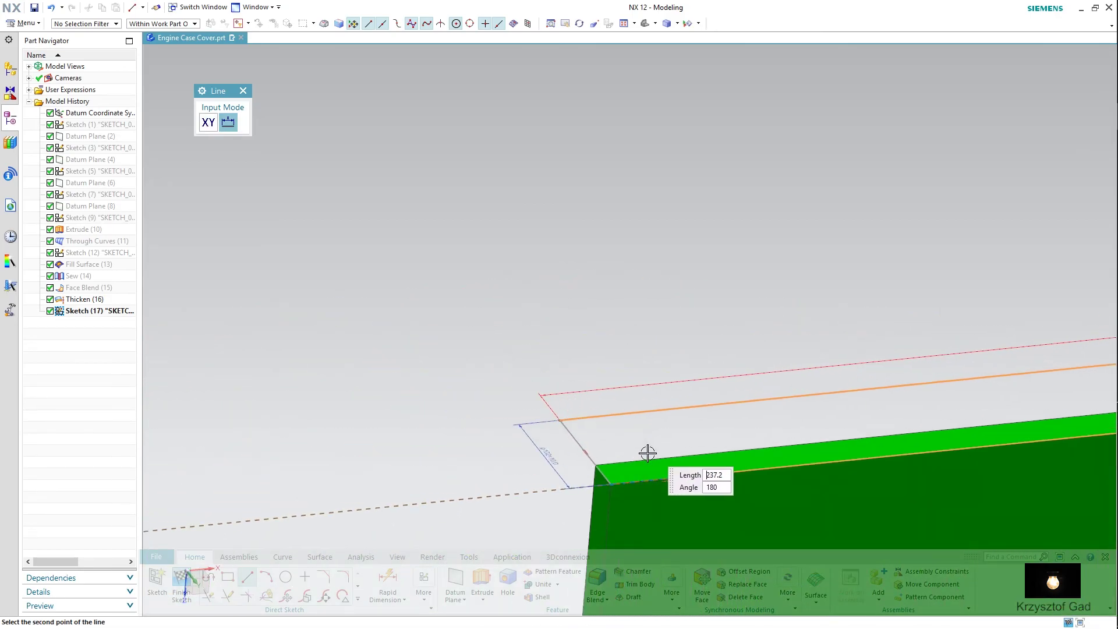
scroll(640, 454, "down", 2)
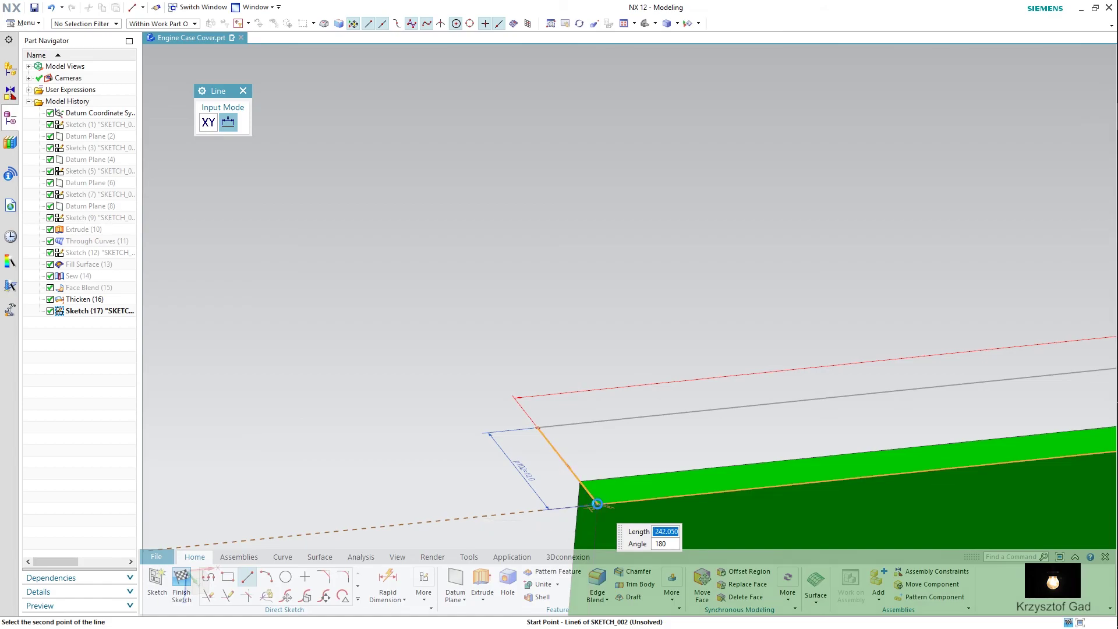
scroll(755, 481, "up", 4)
key("Escape")
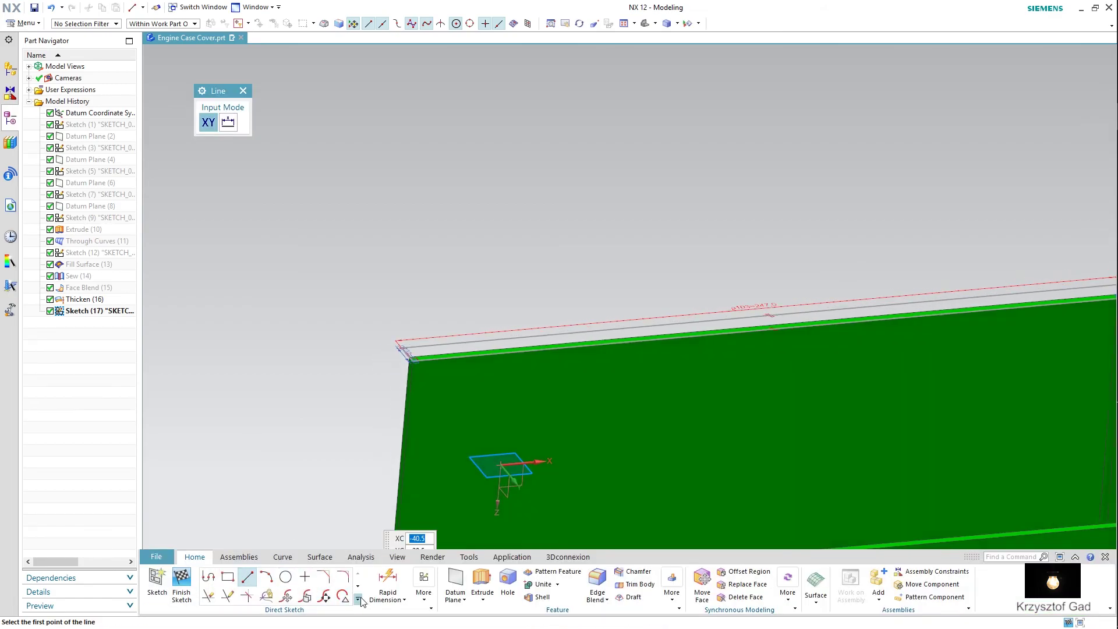
left_click(357, 599)
Project the shell's rounded edge into Sketch (17)
left_click(271, 554)
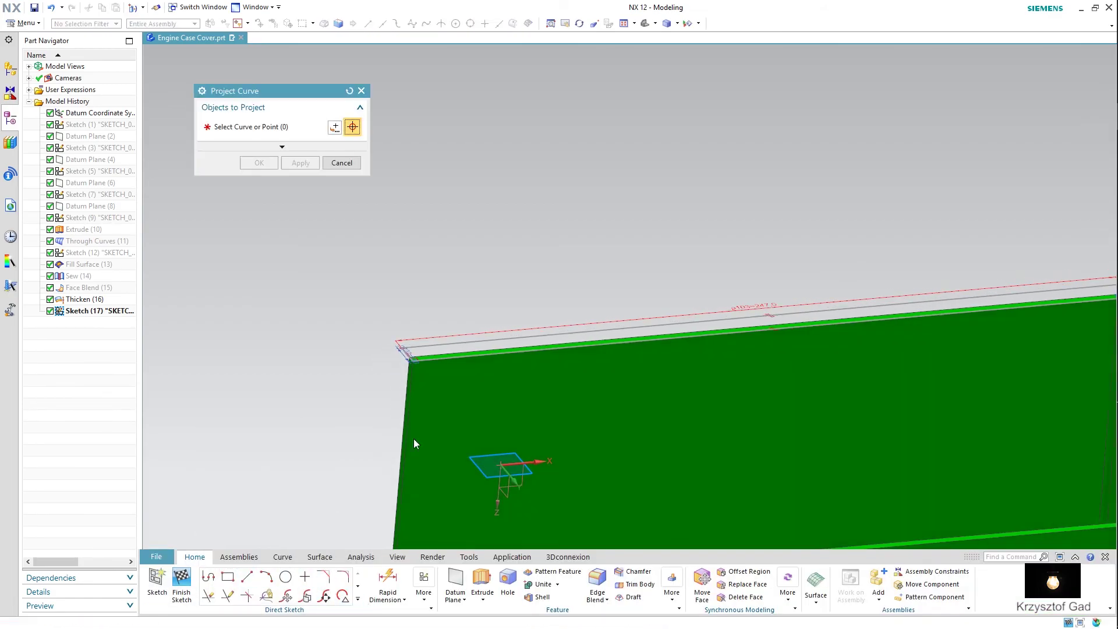
scroll(507, 349, "down", 3)
scroll(579, 332, "down", 2)
scroll(581, 419, "down", 2)
scroll(559, 437, "down", 1)
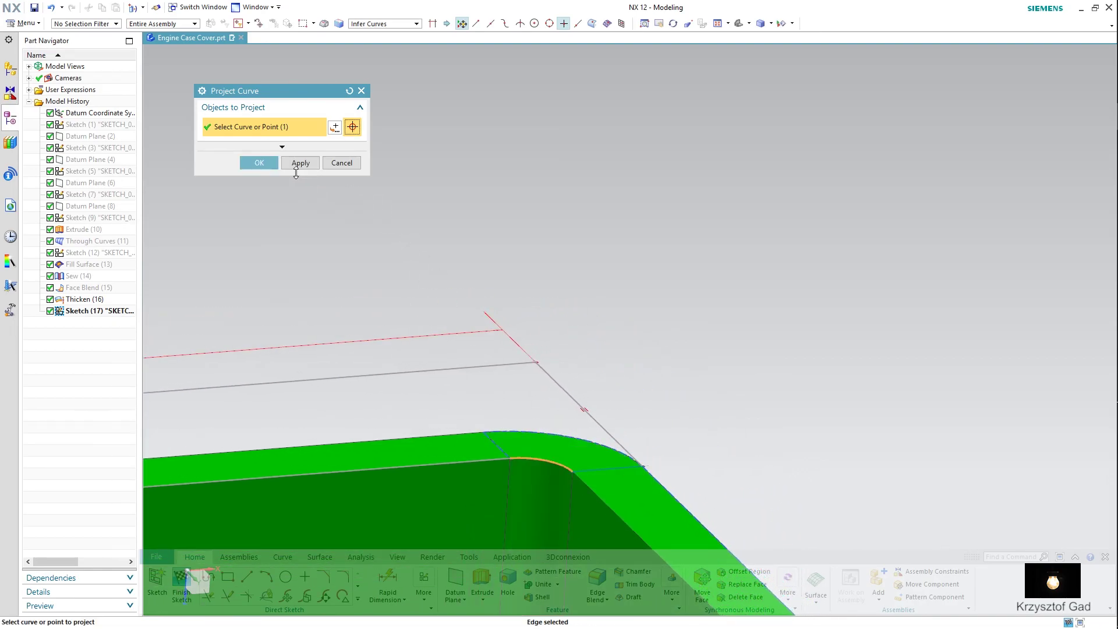
left_click(263, 159)
scroll(327, 252, "up", 3)
scroll(337, 267, "up", 2)
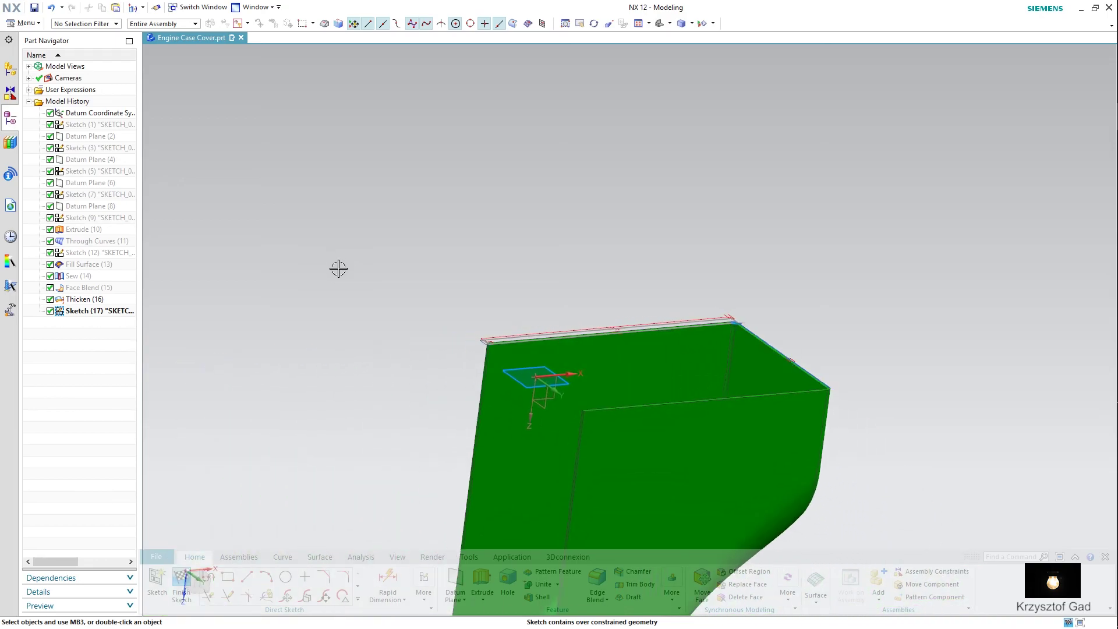
Mirror the six flange edge lines across the sketch horizontal axis and finish the sketch
left_click(357, 598)
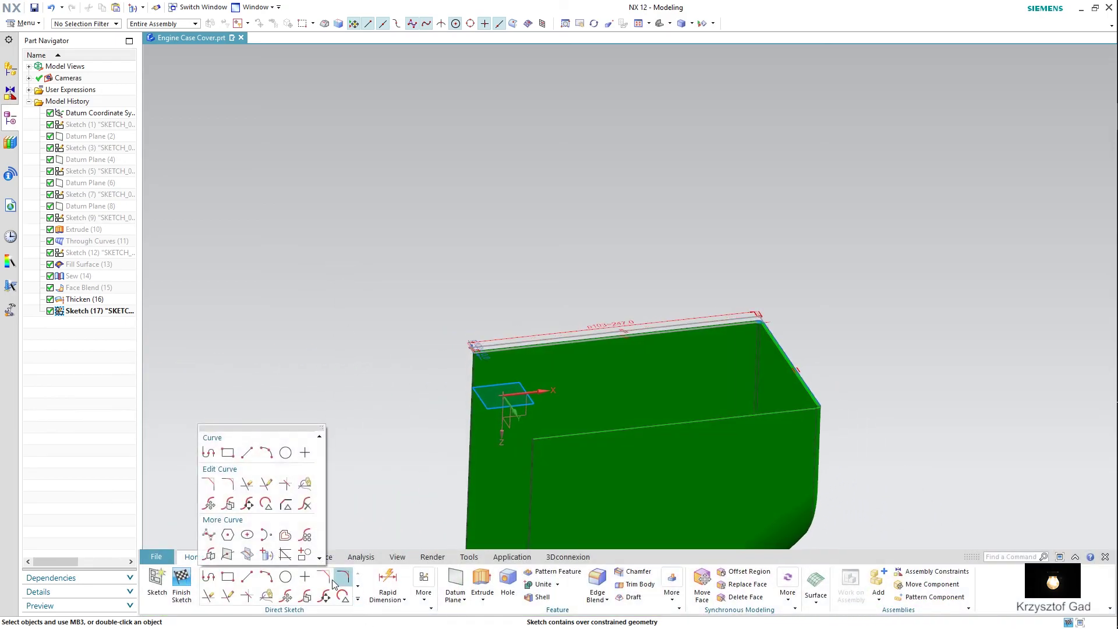
left_click(226, 555)
scroll(334, 369, "down", 2)
scroll(424, 339, "down", 2)
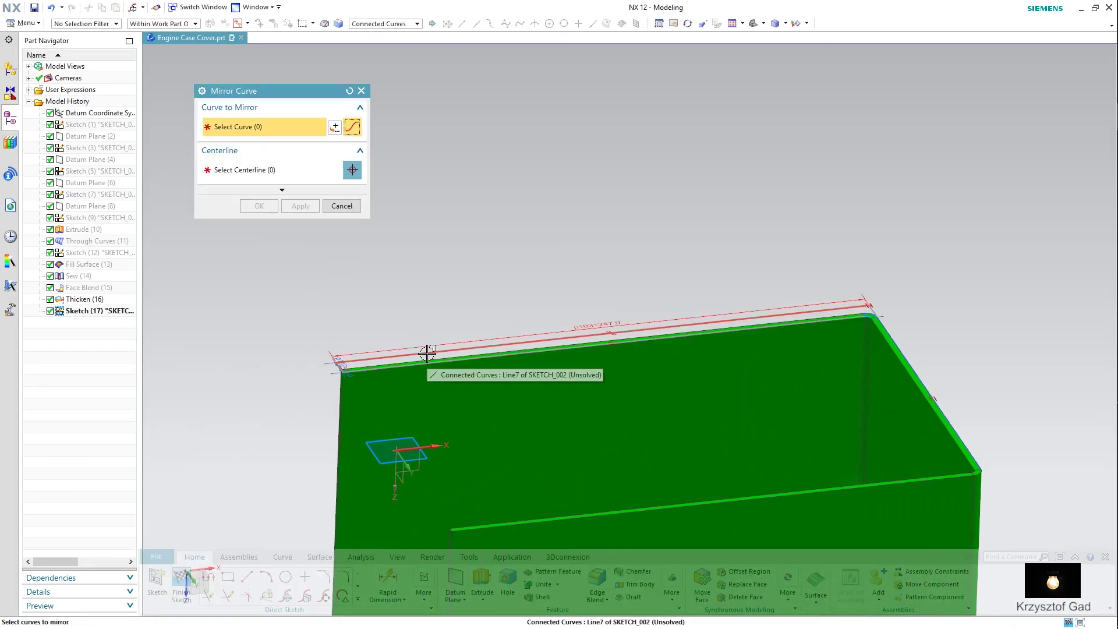
left_click(427, 353)
middle_click_drag(421, 286, 501, 350)
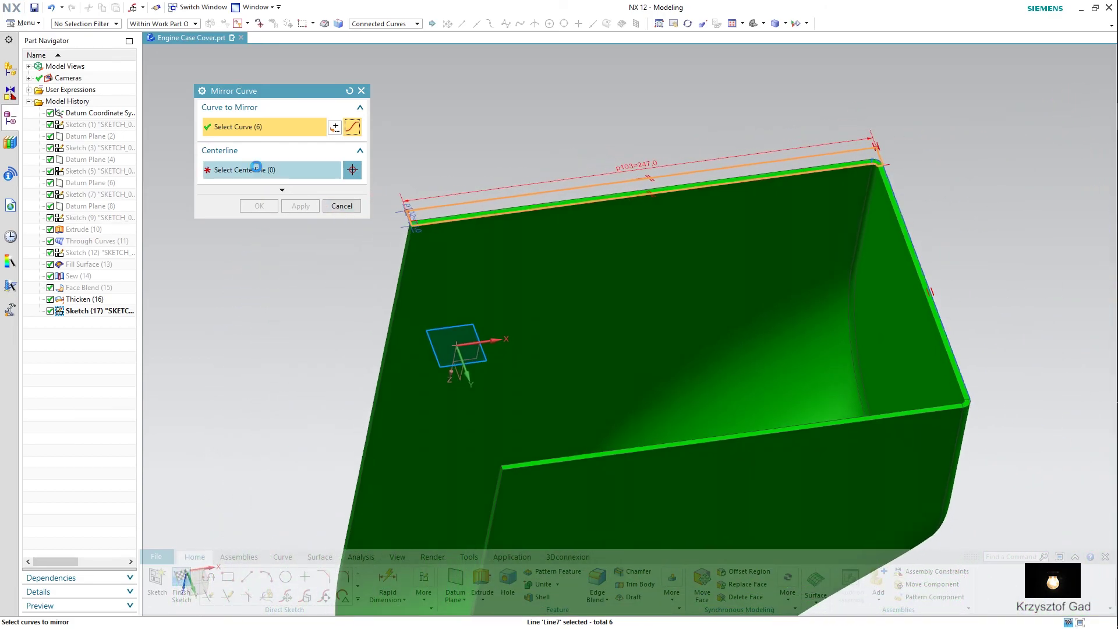
middle_click(501, 350)
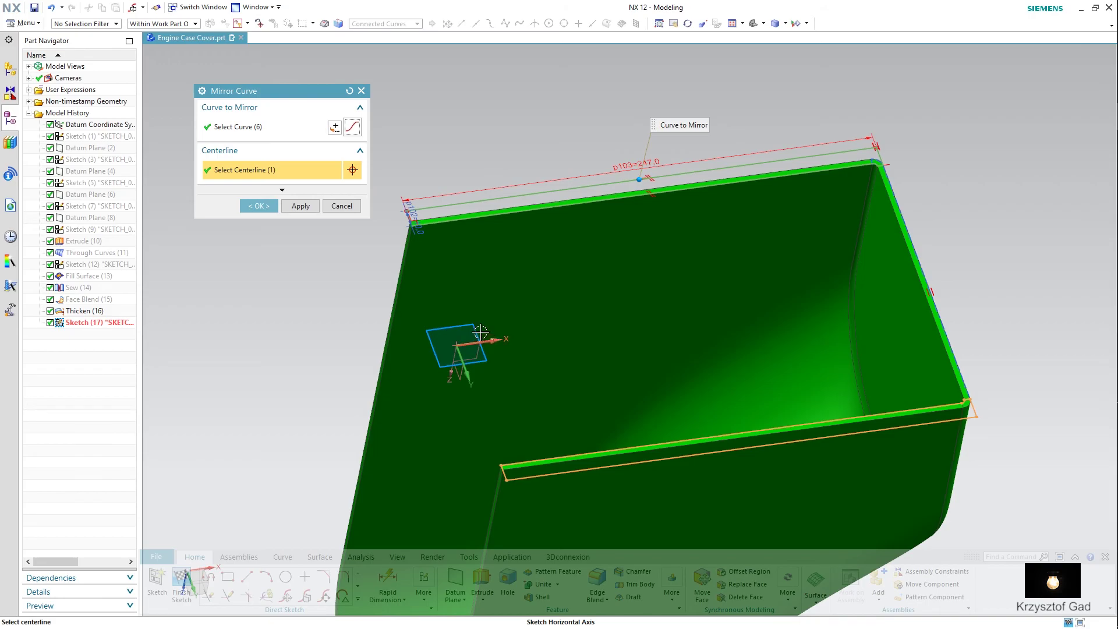
left_click(259, 206)
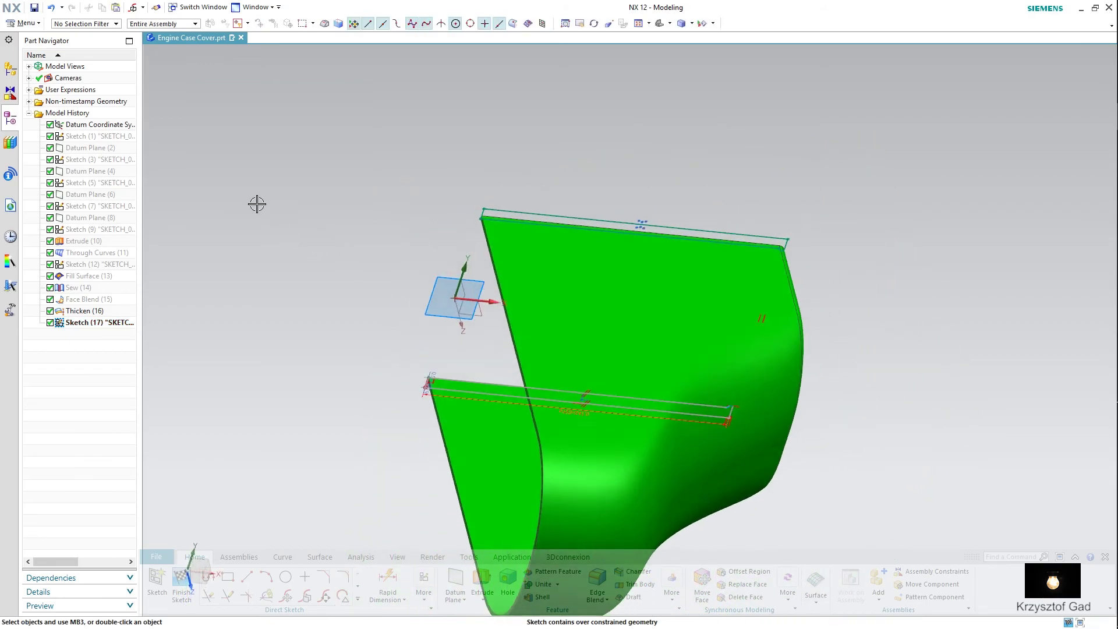
left_click(182, 580)
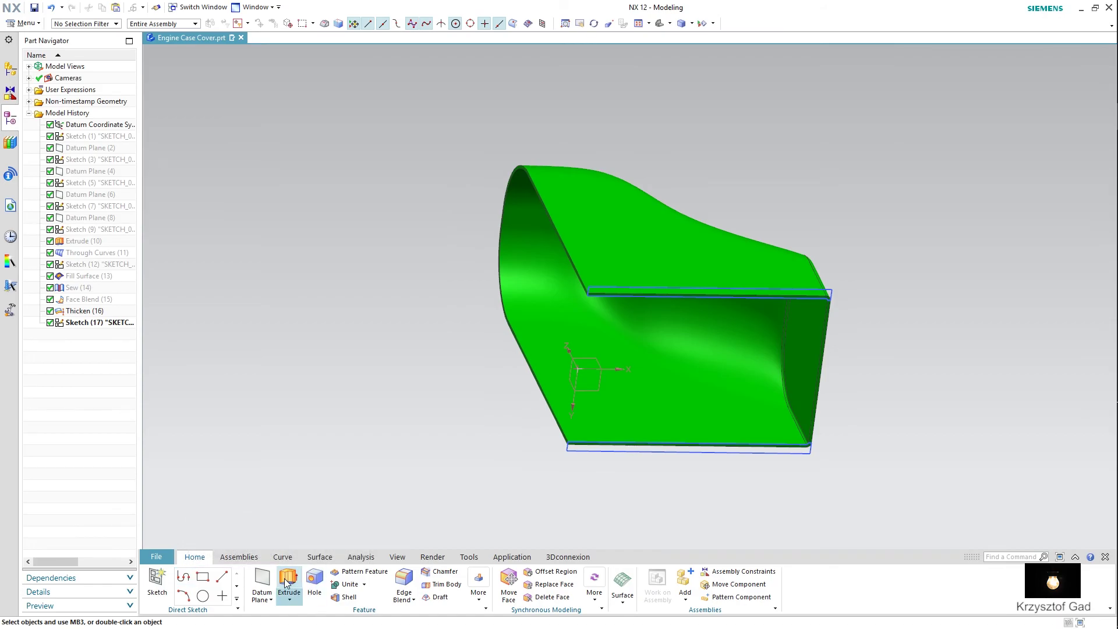
Extrude the flange sketch curves 3 mm, united with the shell, creating Extrude (18)
left_click(288, 583)
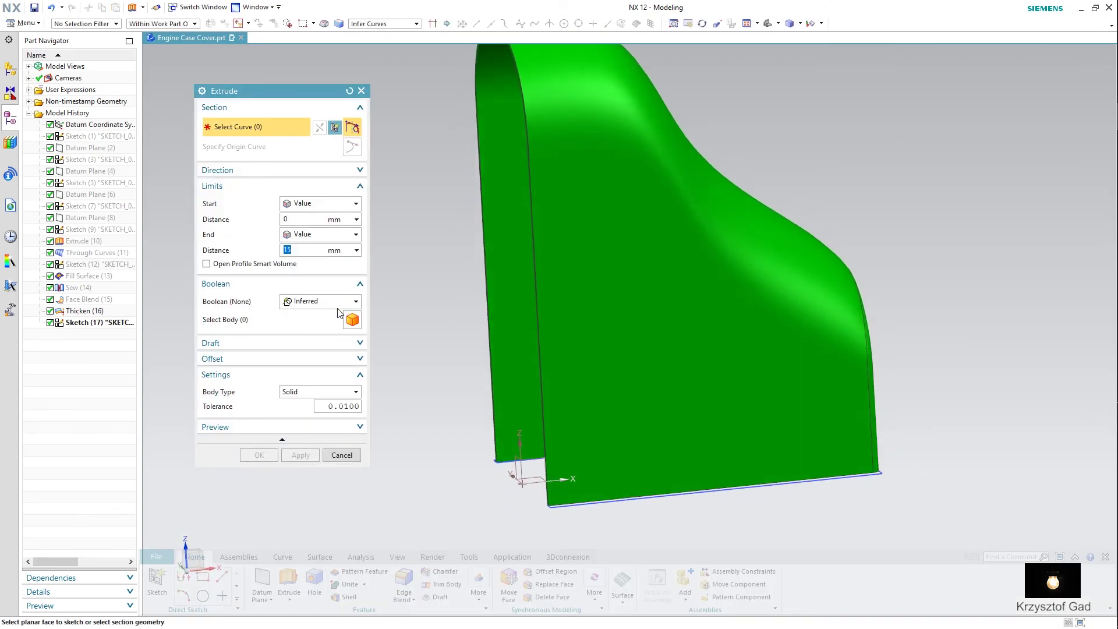
left_click(319, 391)
type("3")
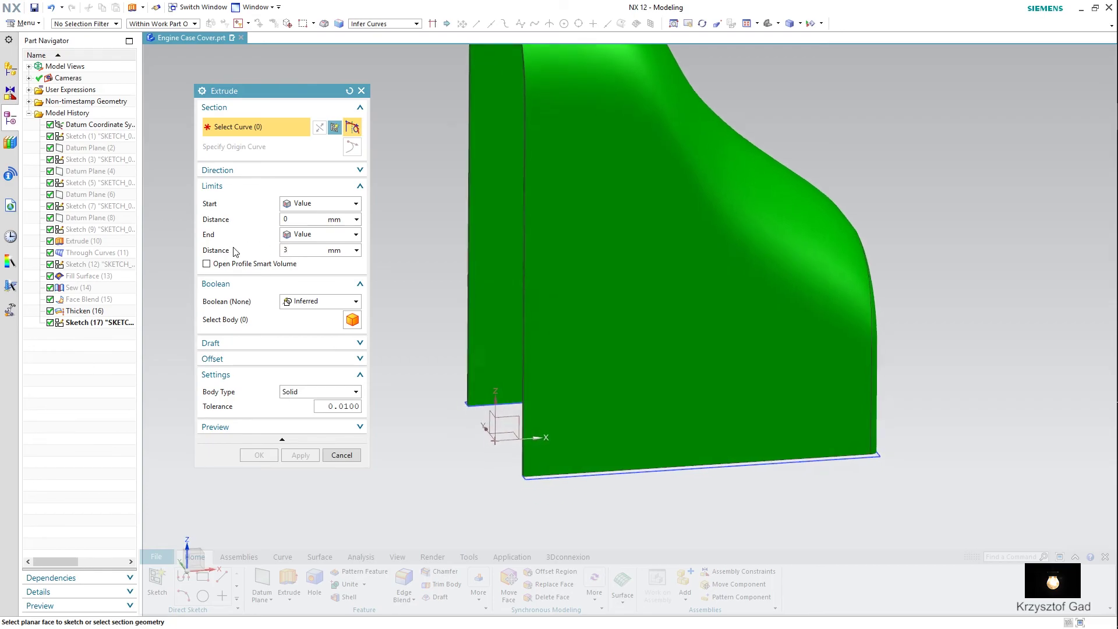
left_click(538, 446)
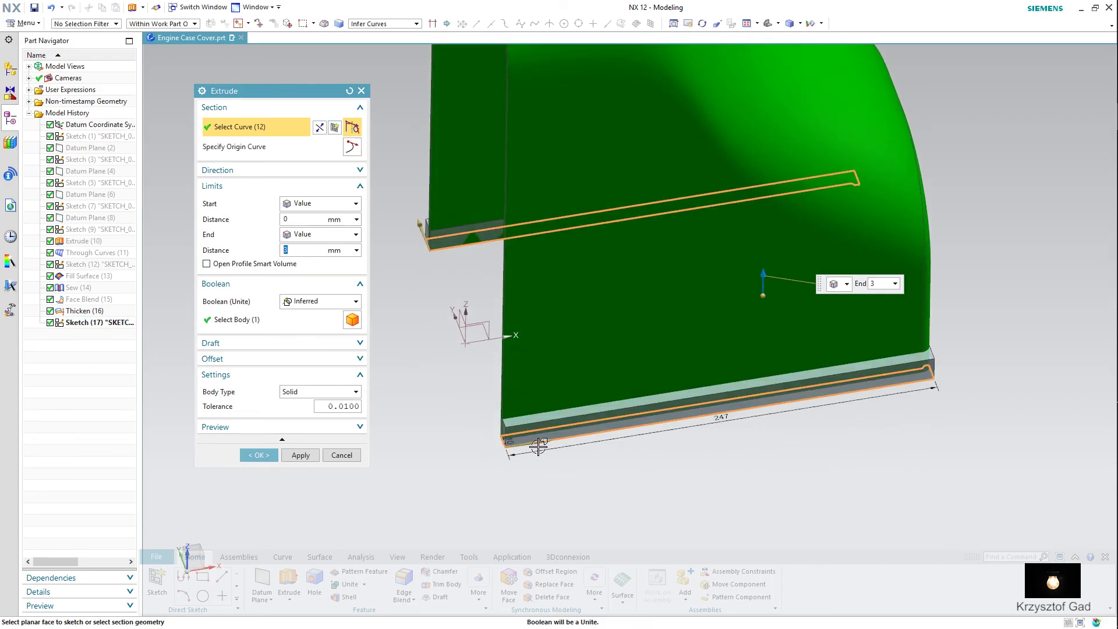
middle_click_drag(537, 446, 530, 443)
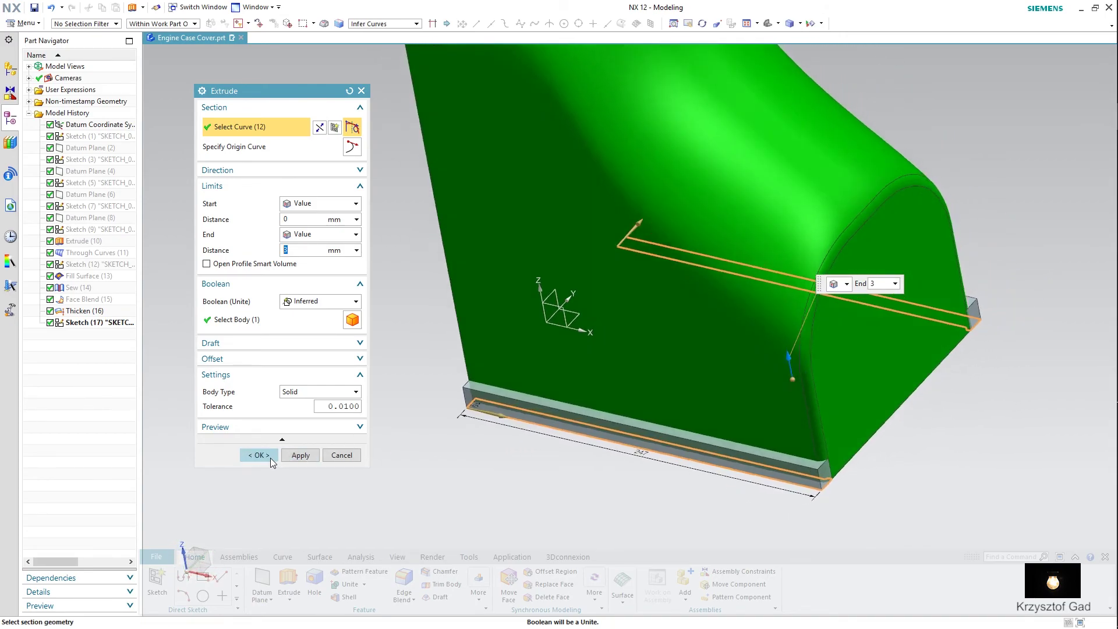
left_click(252, 344)
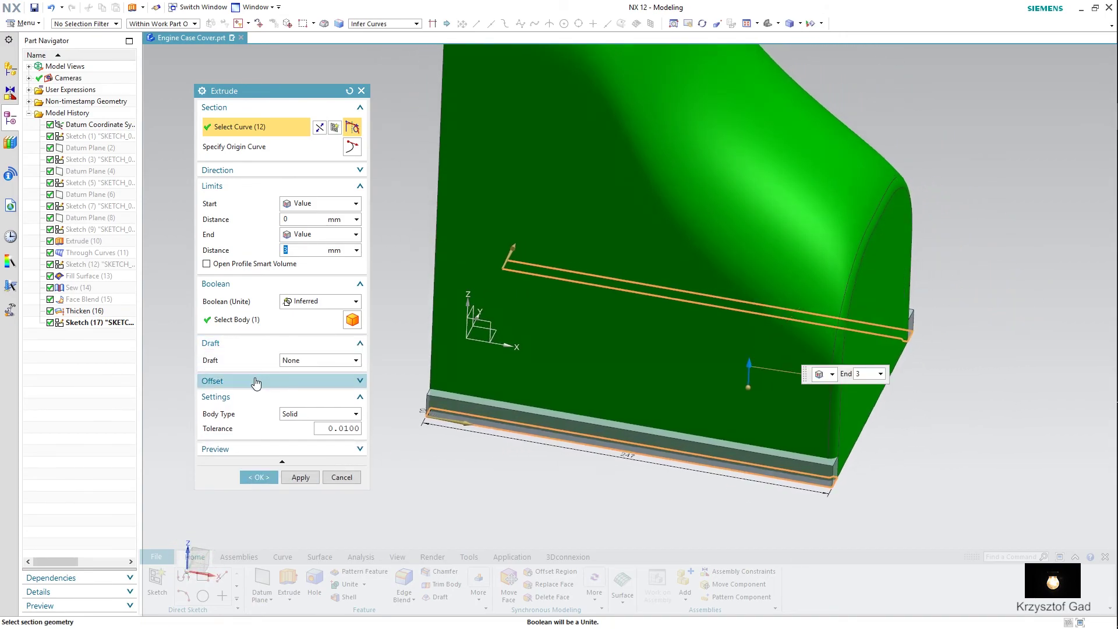
left_click(255, 381)
left_click(320, 301)
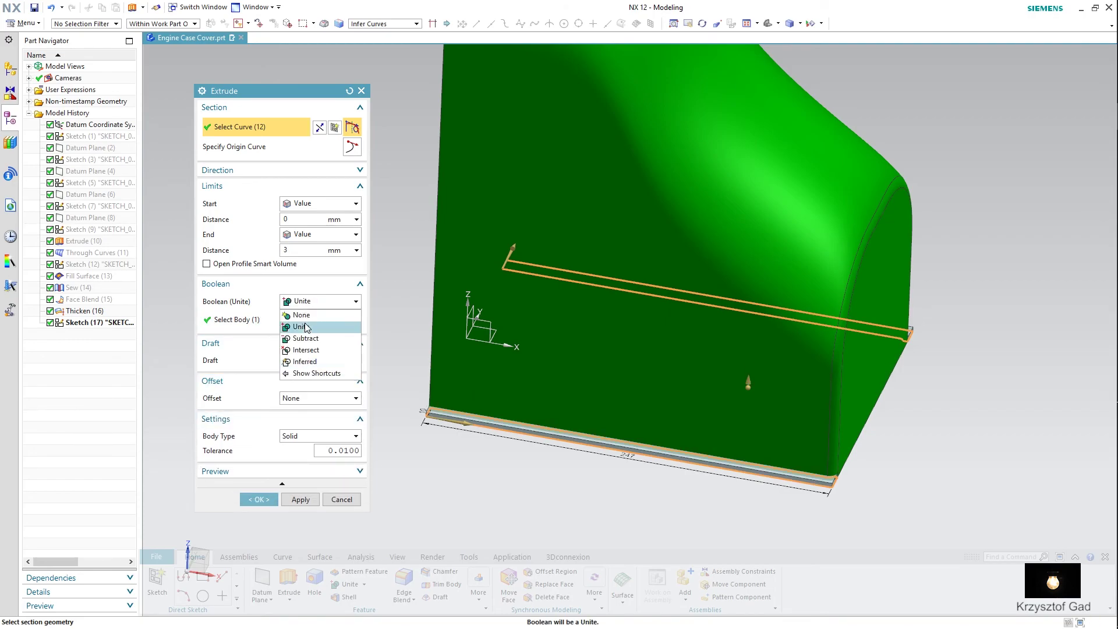
left_click(305, 326)
left_click(261, 499)
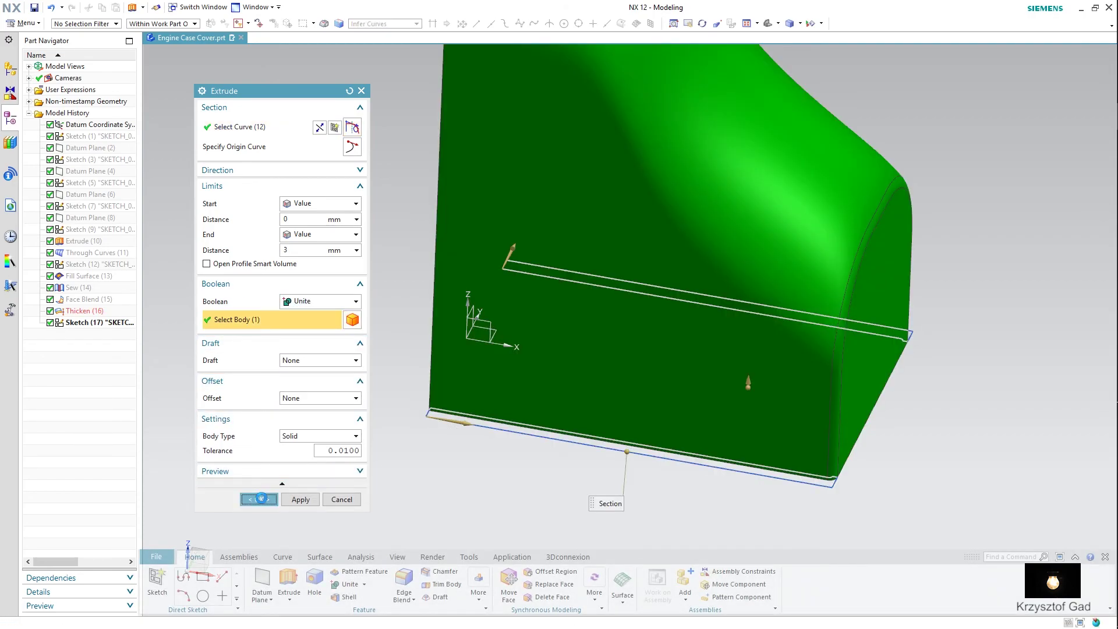
mouse_move(260, 486)
middle_mouse_down()
mouse_move(249, 467)
mouse_move(300, 299)
mouse_move(399, 220)
middle_mouse_up()
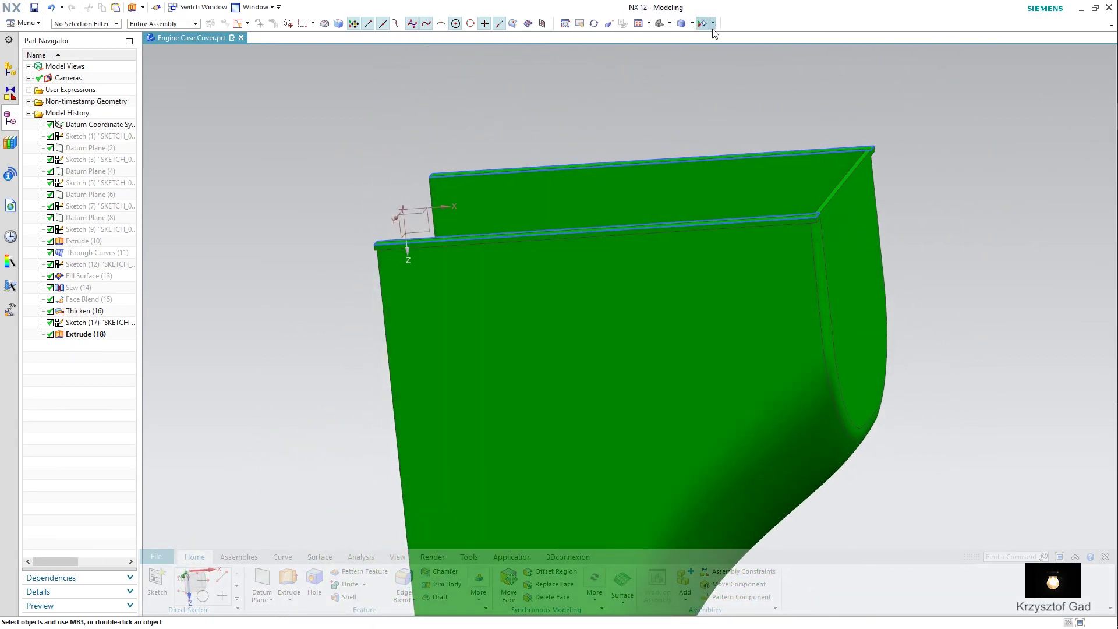
Hide all sketches in the model
left_click(702, 26)
left_click(364, 189)
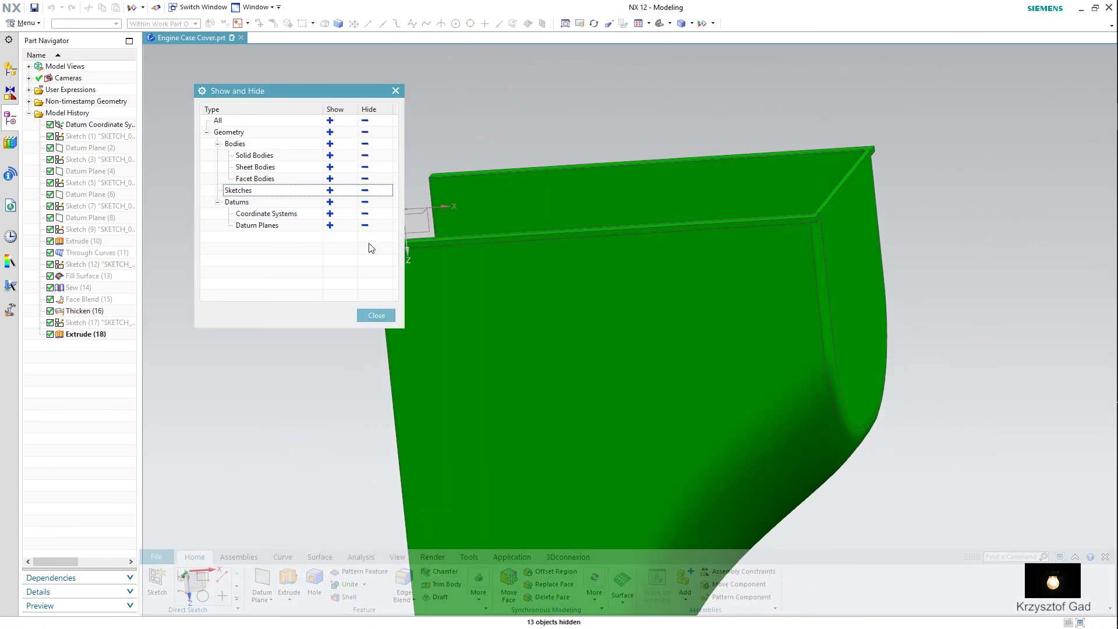
left_click(376, 315)
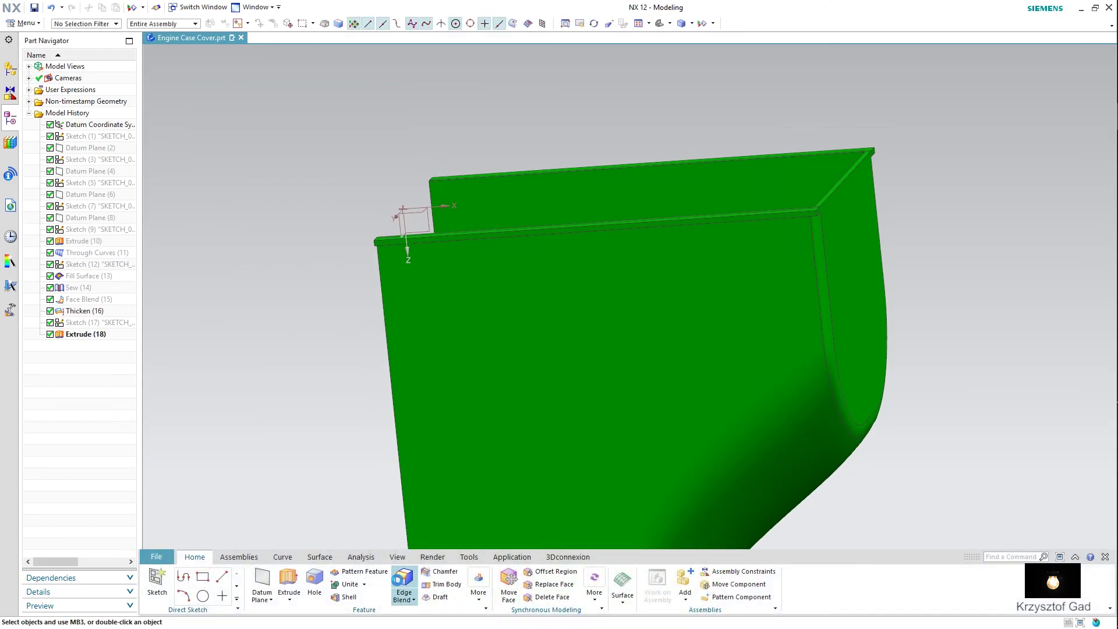
Round the two flange corner edges with a 7 mm edge blend
left_click(401, 580)
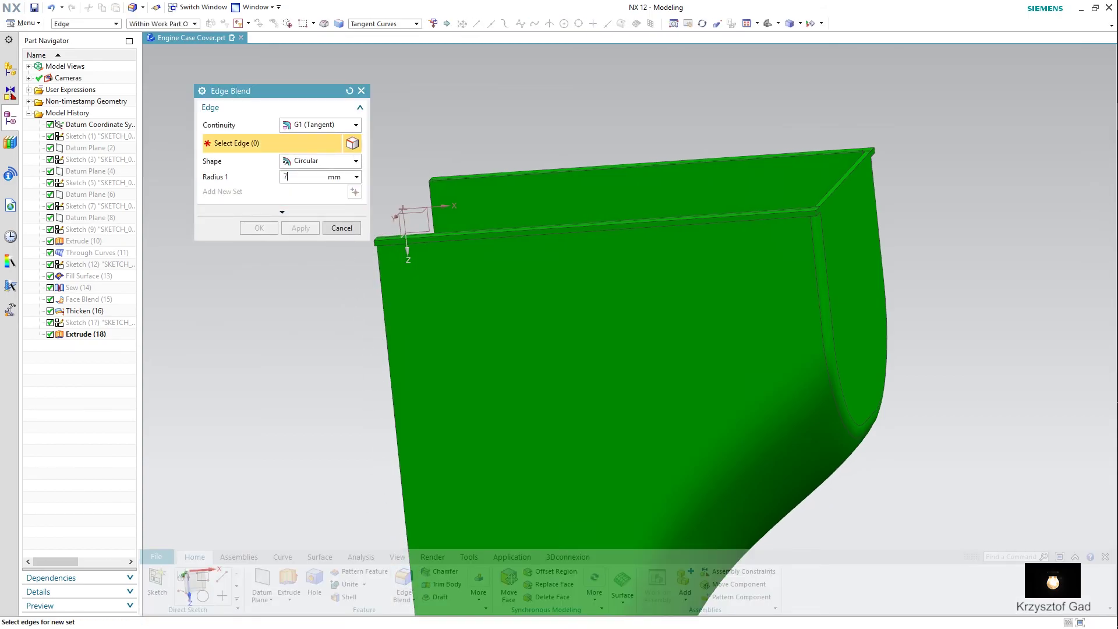
scroll(628, 458, "up", 1)
scroll(628, 458, "up", 3)
scroll(628, 457, "up", 1)
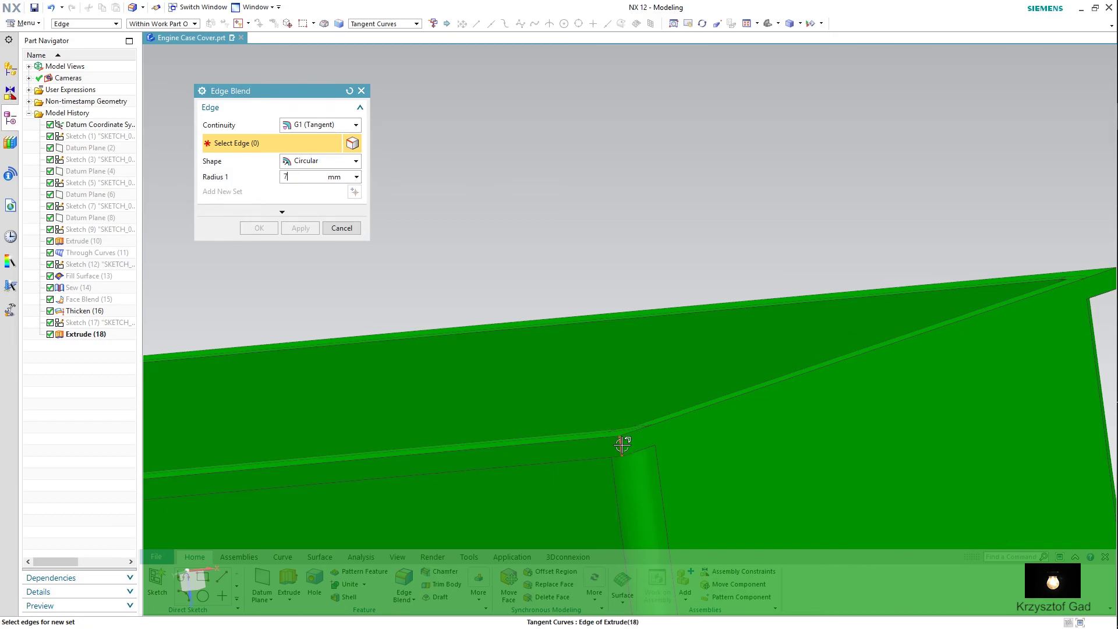
left_click(622, 444)
scroll(641, 442, "down", 2)
mouse_move(702, 437)
middle_mouse_down()
mouse_move(998, 337)
mouse_move(850, 322)
middle_mouse_up()
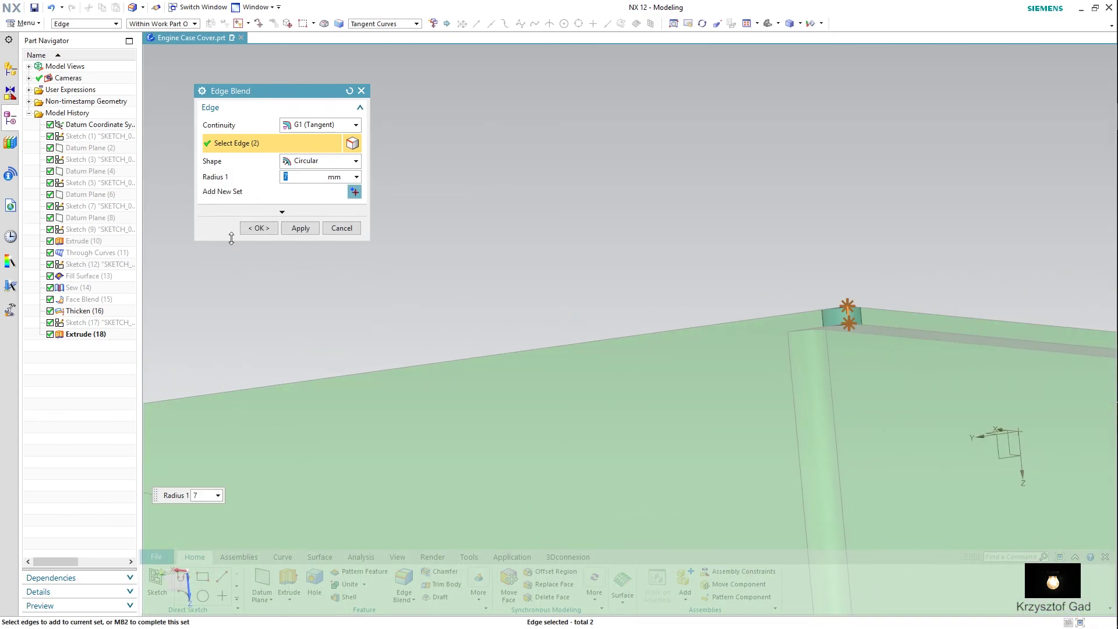
left_click(258, 228)
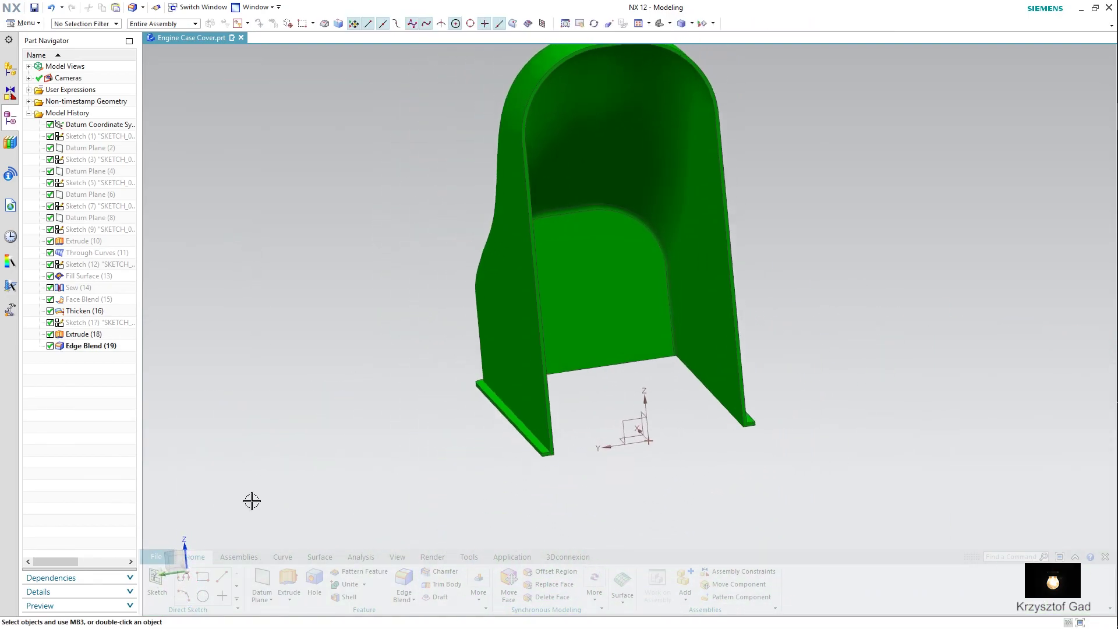
Create a new Sketch (20) on the datum plane
left_click(158, 582)
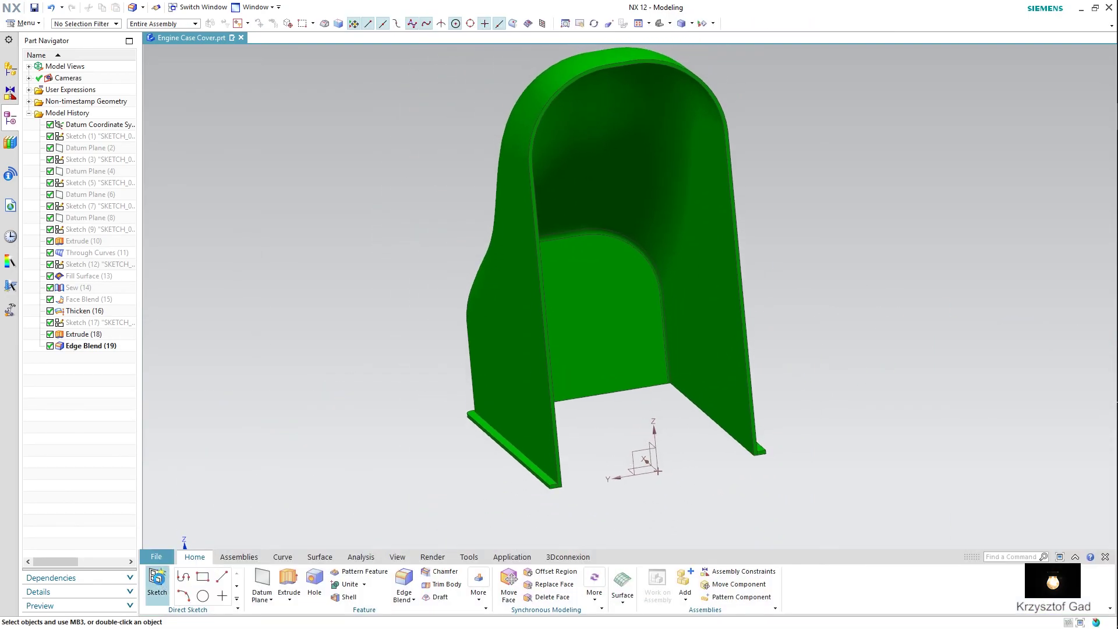
left_click(635, 455)
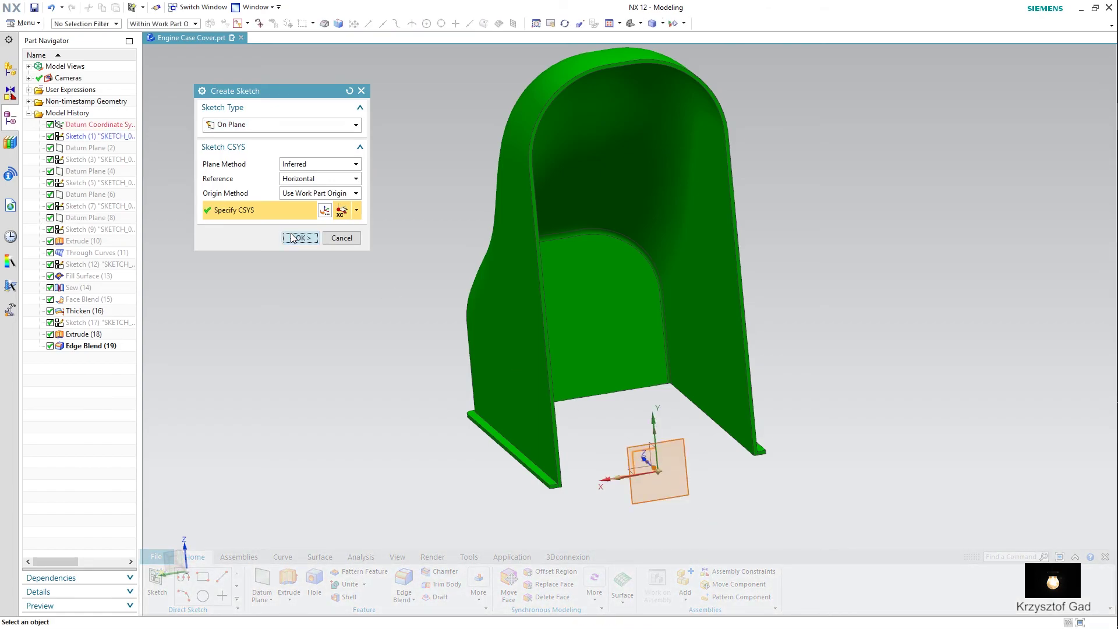
left_click(293, 238)
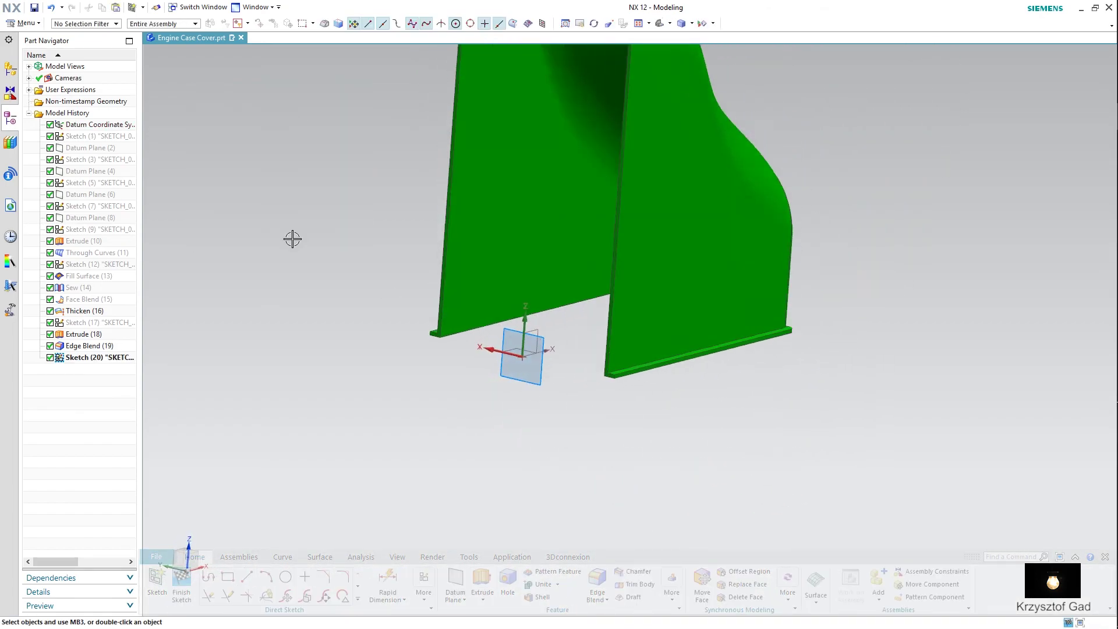
Project the shell's face edges into the sketch as curves
left_click(357, 598)
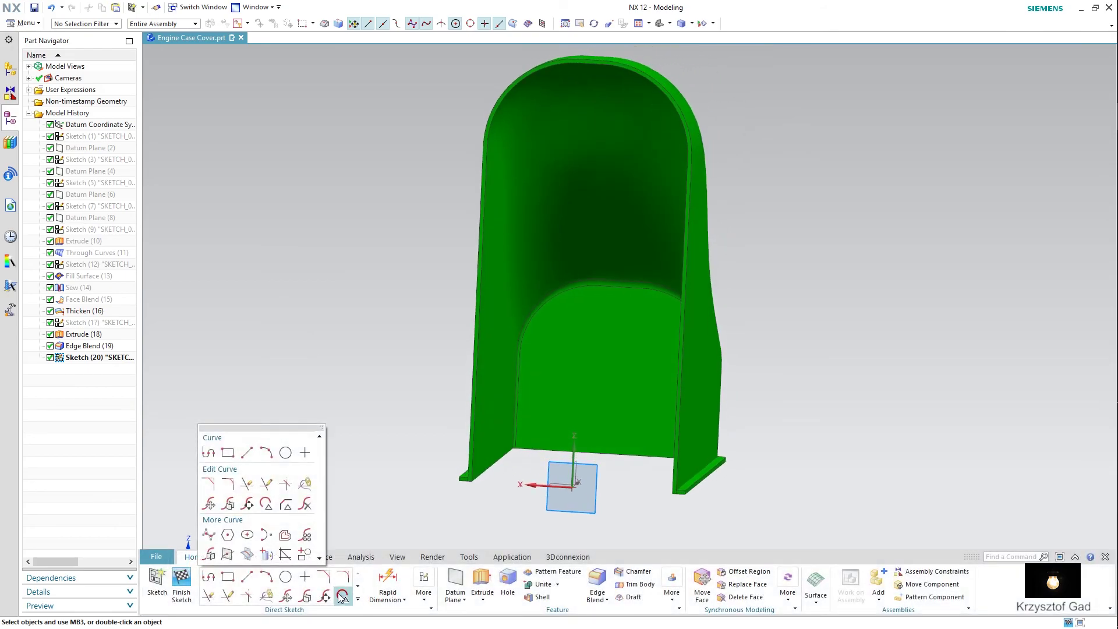
left_click(271, 554)
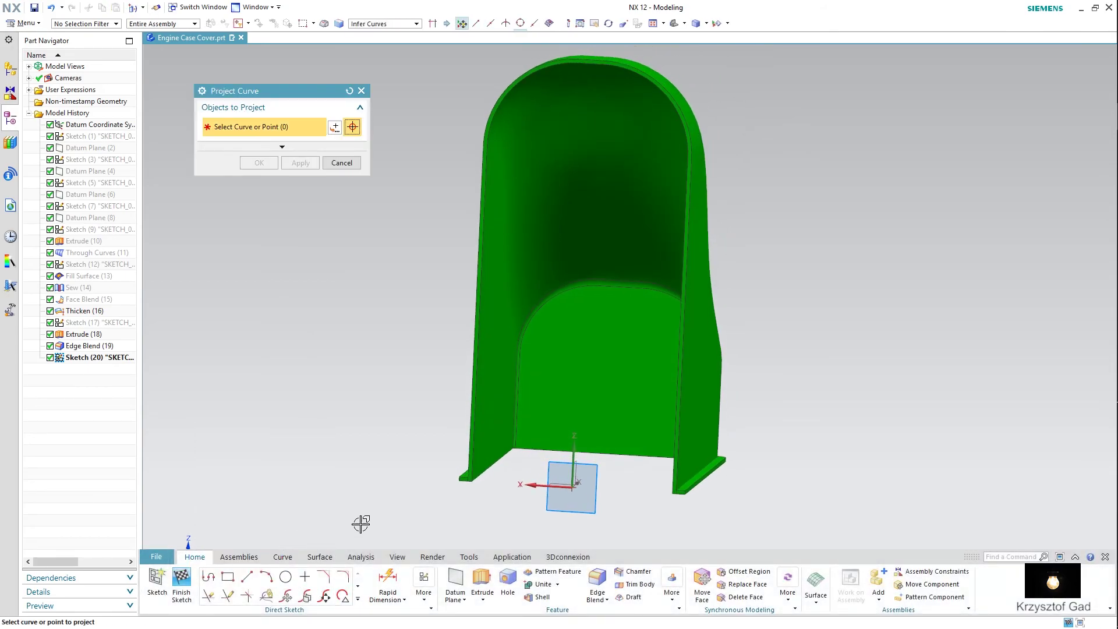
left_click(472, 460)
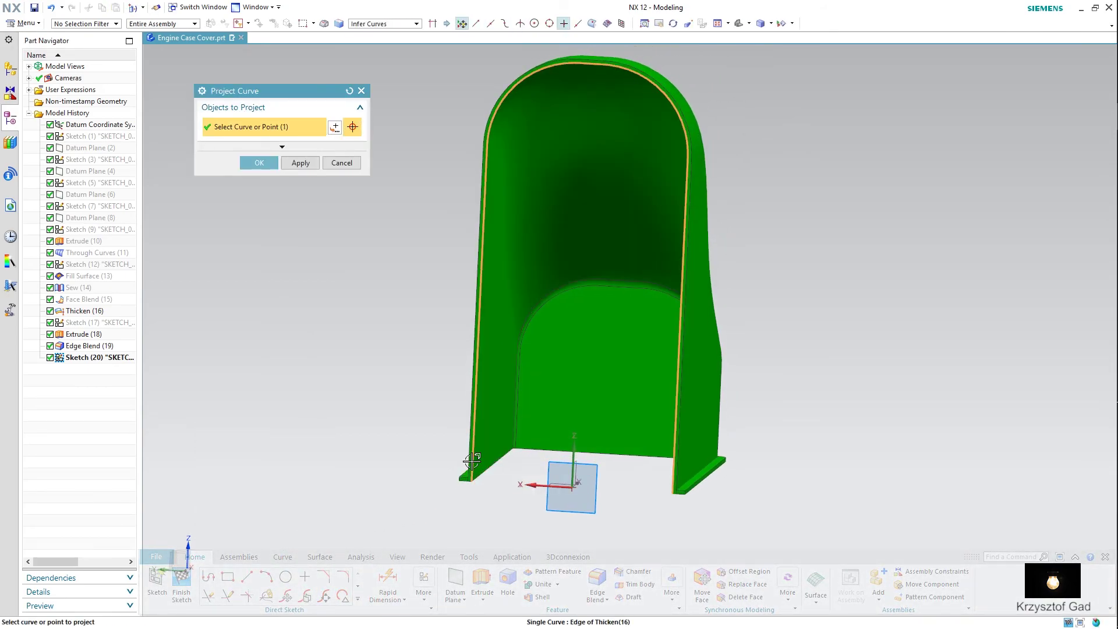
left_click(301, 164)
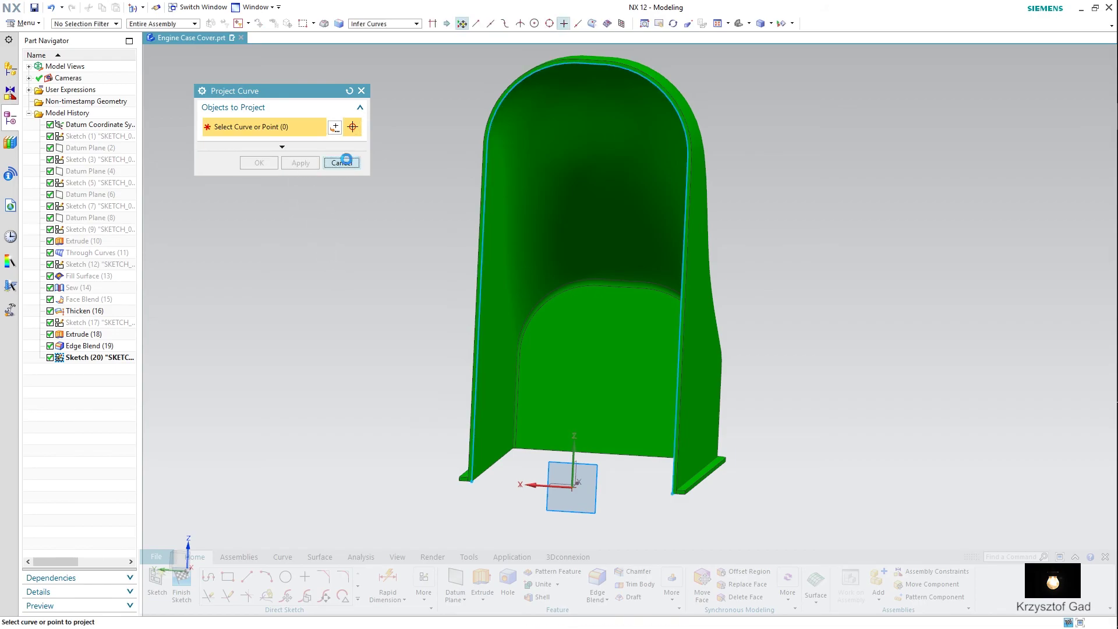
left_click(346, 162)
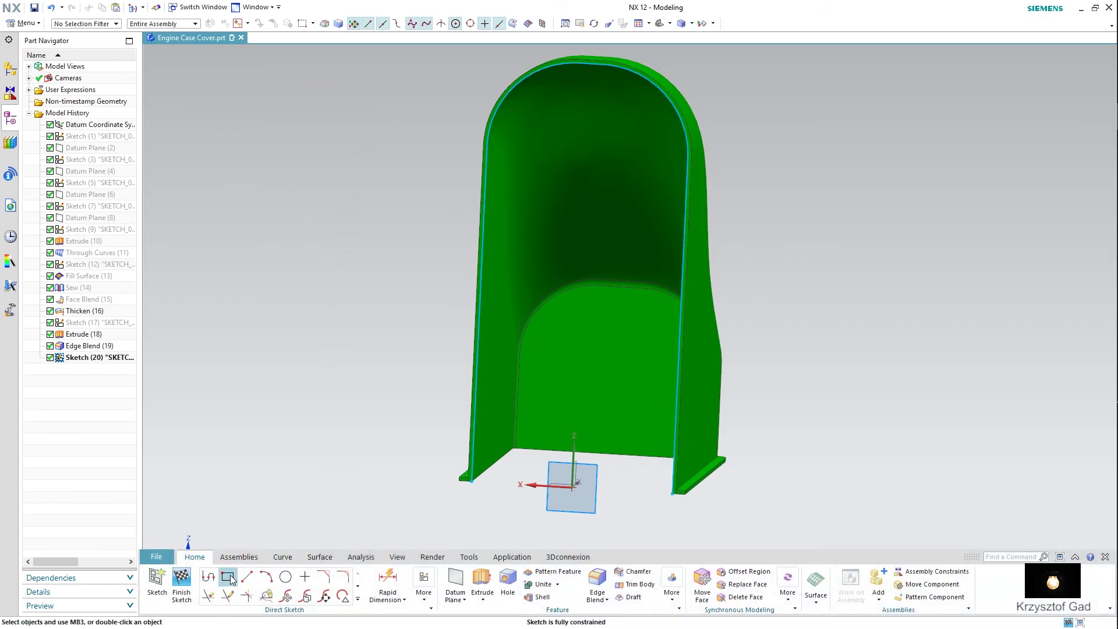
left_click(228, 578)
Draw a rectangle from above the cover to below the flange
mouse_move(281, 457)
middle_mouse_down()
mouse_move(494, 117)
mouse_move(458, 103)
middle_mouse_up()
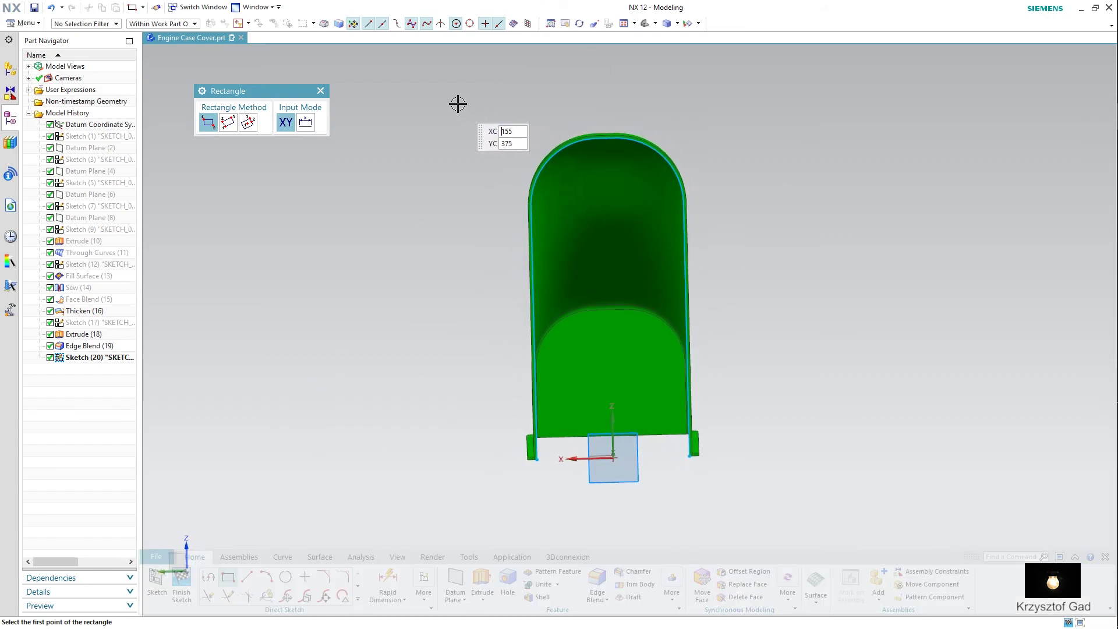
left_click(458, 103)
left_click(775, 472)
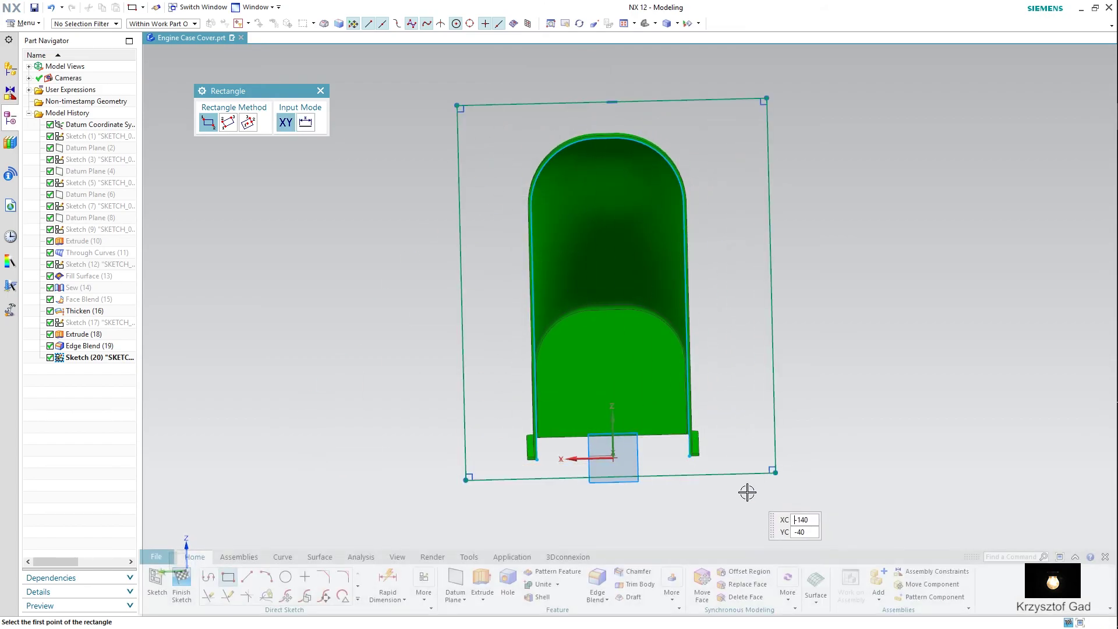
scroll(692, 350, "up", 3)
Dimension the rectangle width as 180 and its horizontal offset as 90
left_click(387, 582)
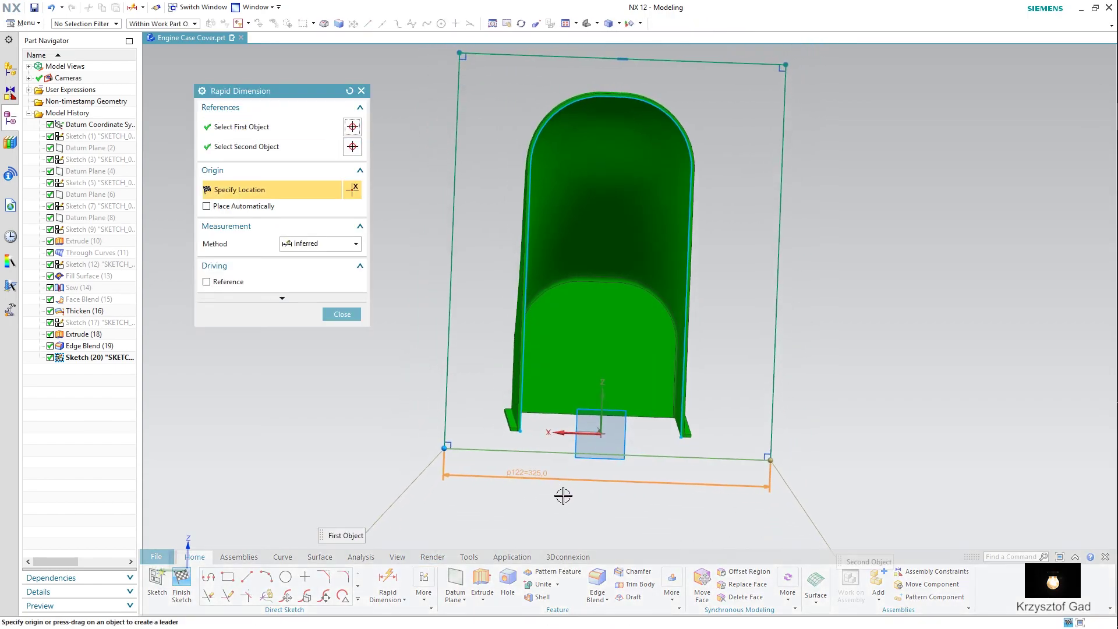
left_click(582, 512)
type("180")
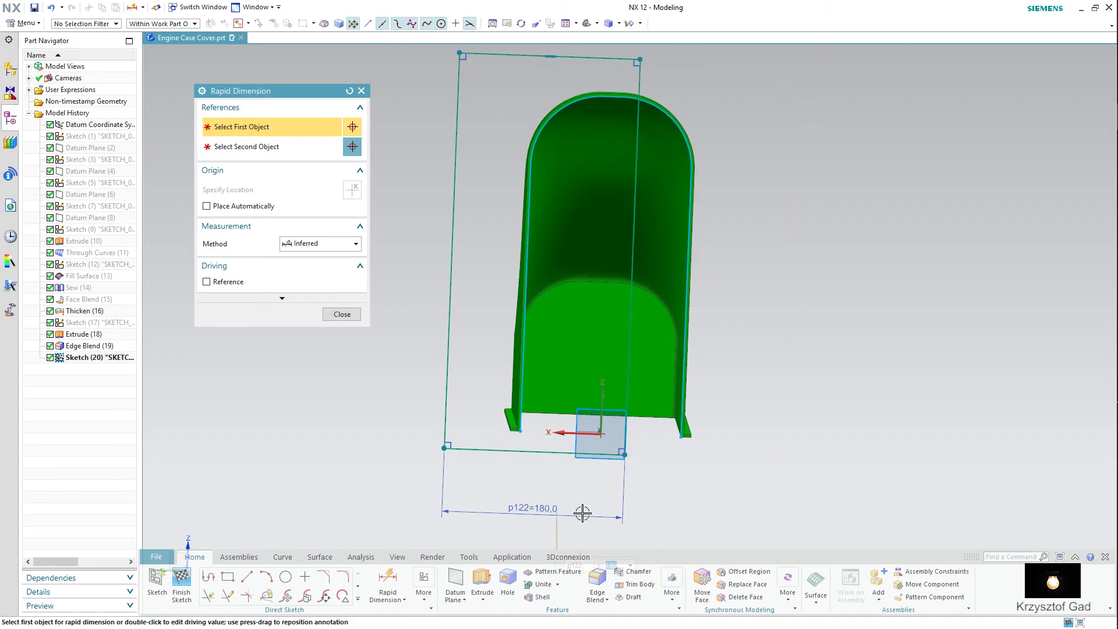
key("Return")
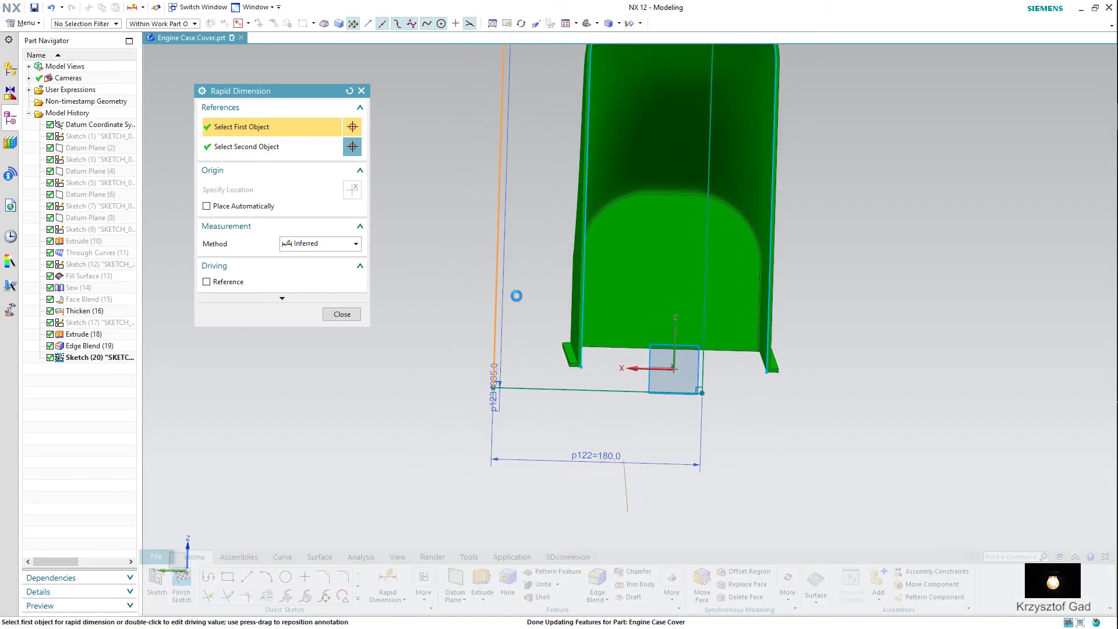
left_click(511, 294)
left_click(672, 334)
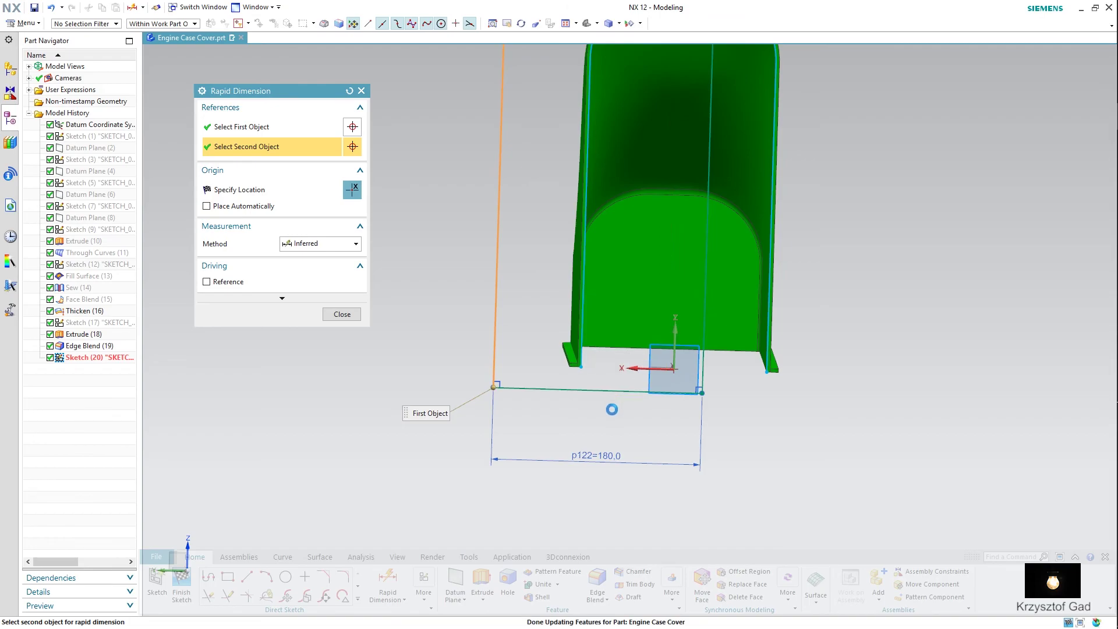
left_click(673, 368)
left_click(602, 434)
type("9")
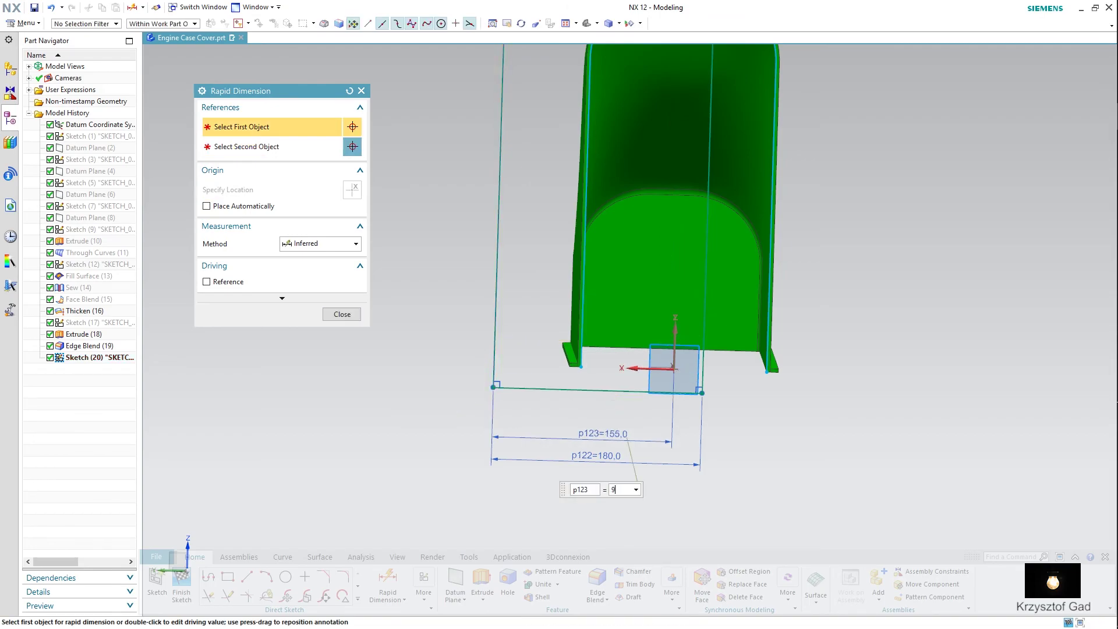
type("0")
key("Return")
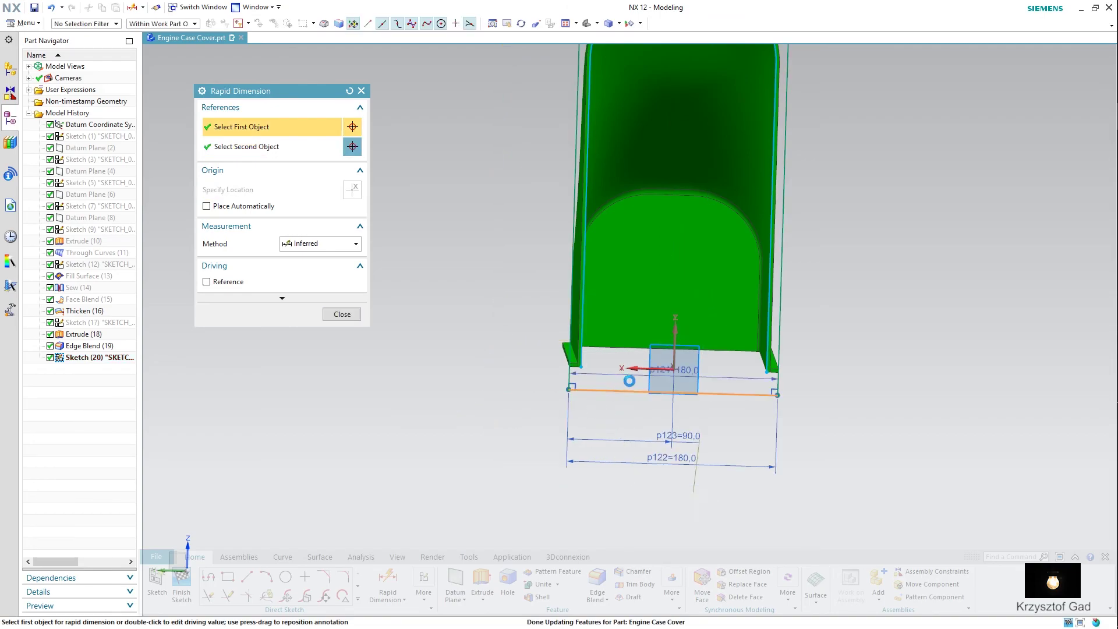
Fix the bottom line at 0 and set the rectangle height to 347
left_click(617, 392)
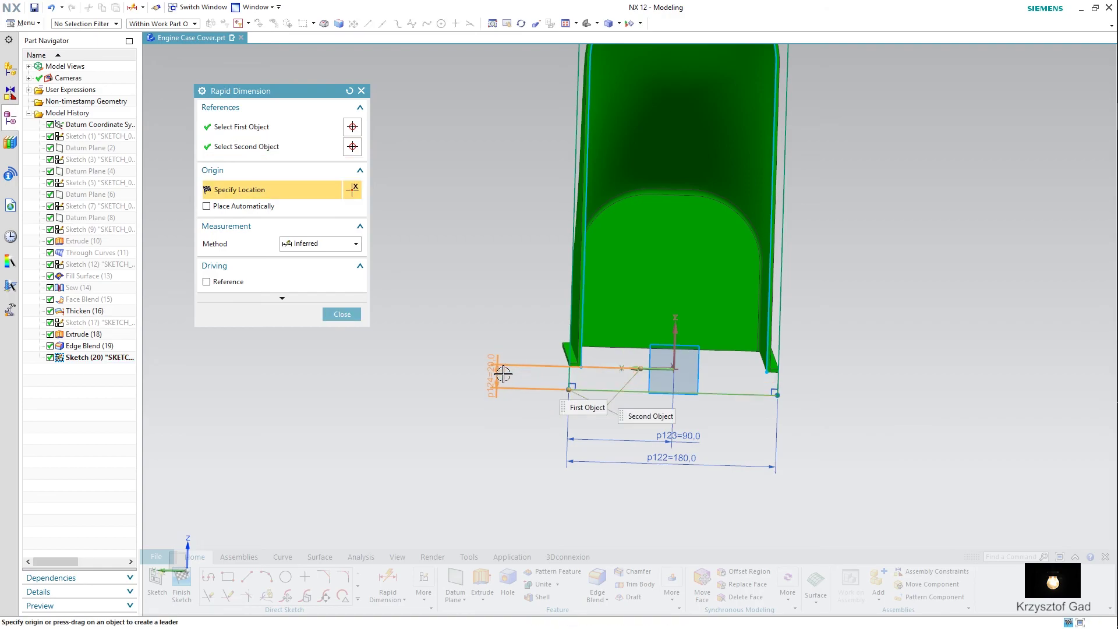
left_click(501, 374)
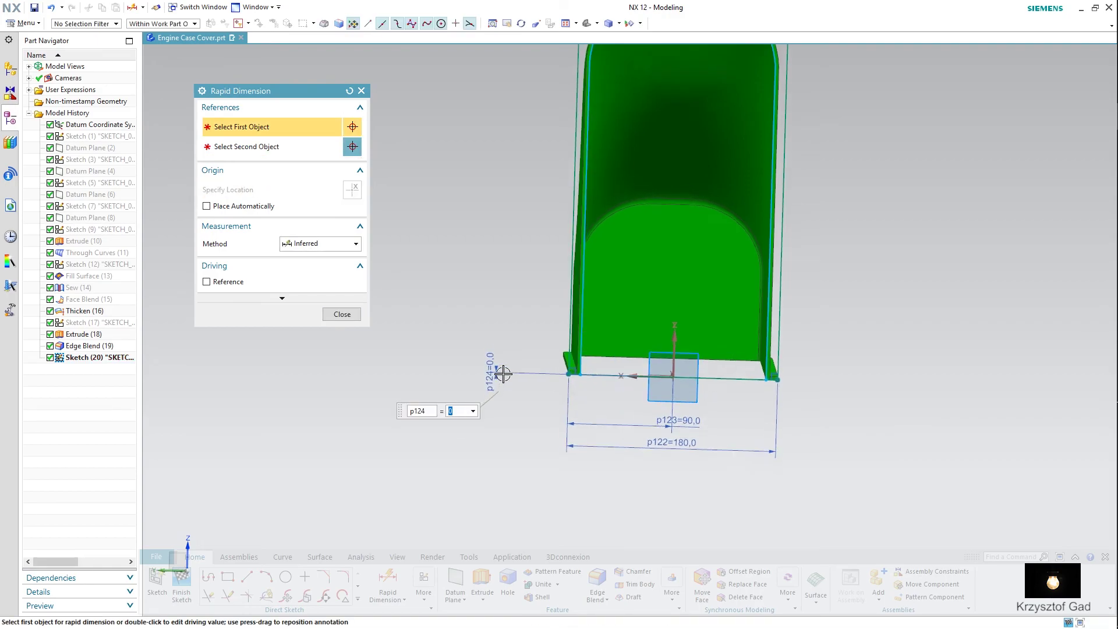
left_click(773, 269)
left_click(848, 294)
type("347")
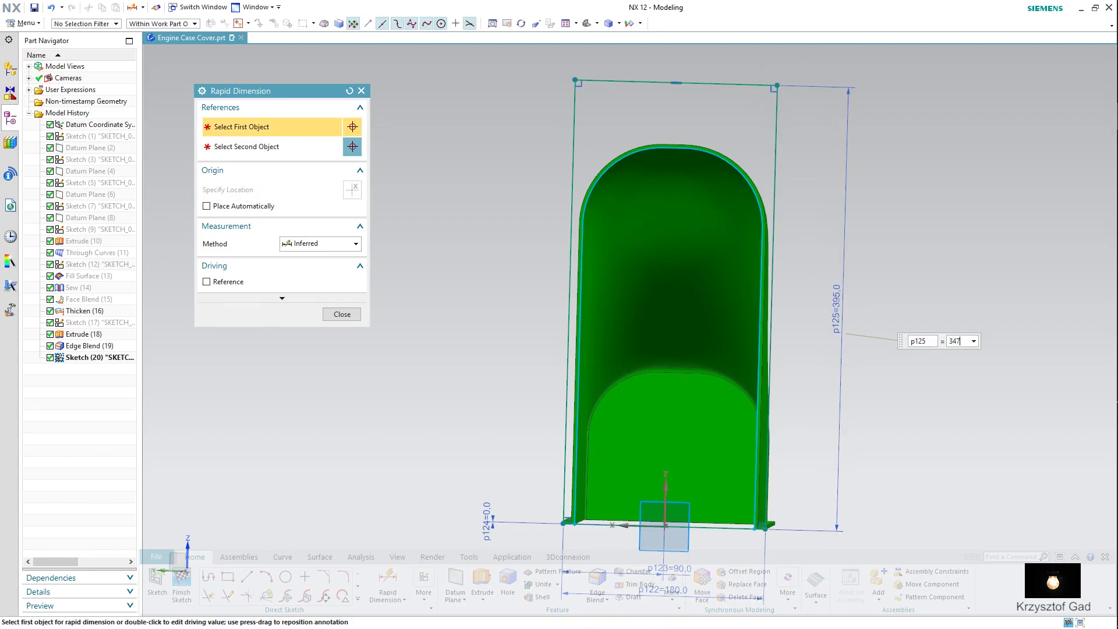
key("Return")
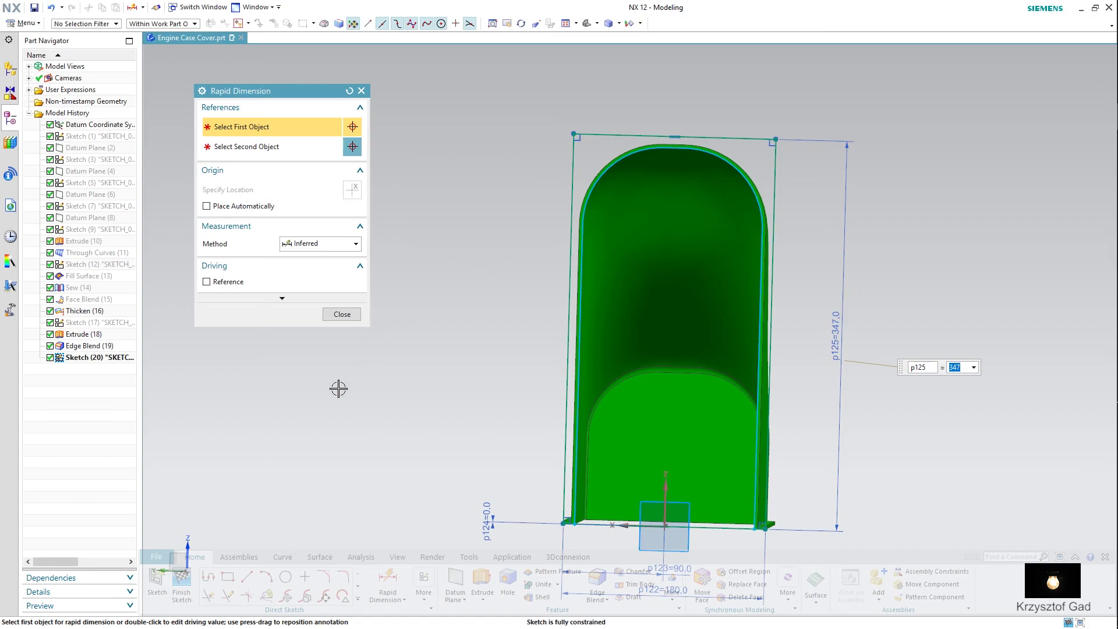
left_click(351, 317)
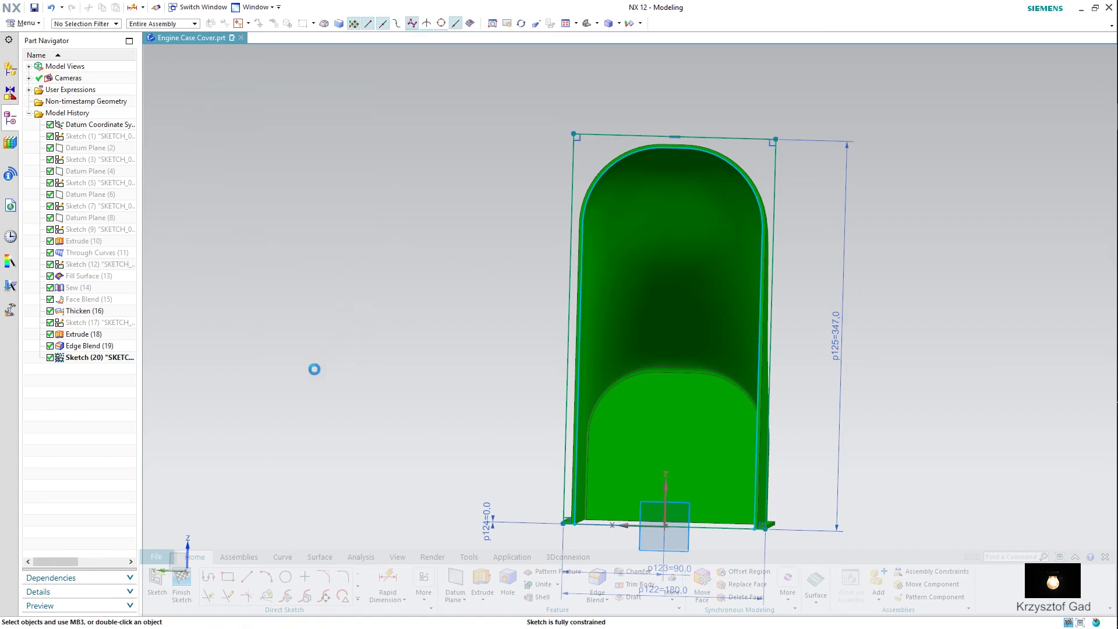
Round the rectangle's top-left and top-right corners with radius 80 fillets
left_click(339, 584)
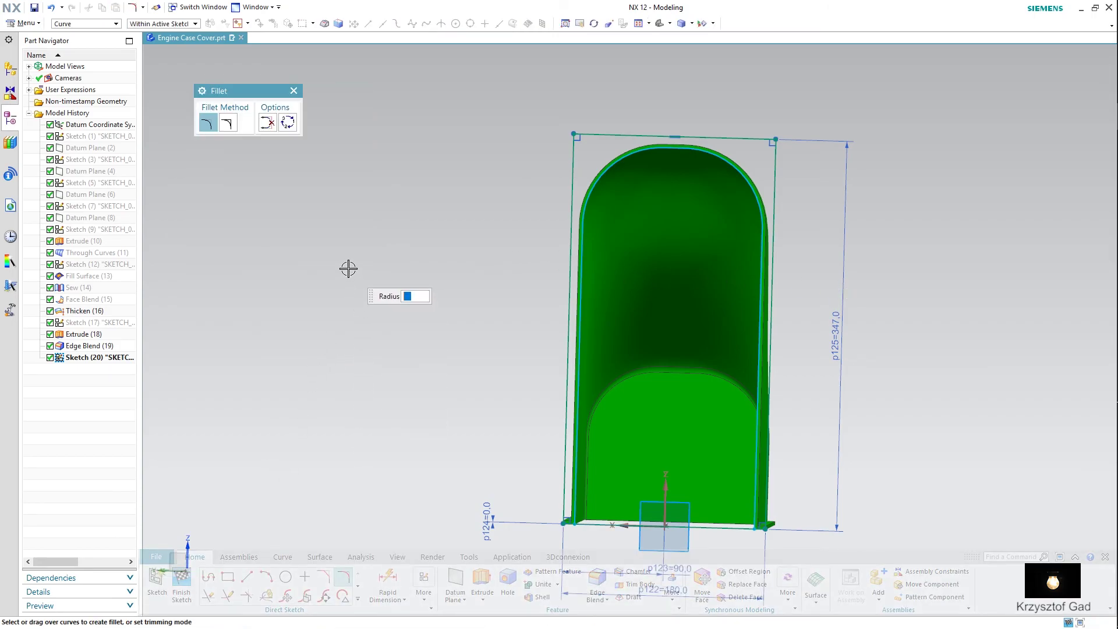
left_click(573, 132)
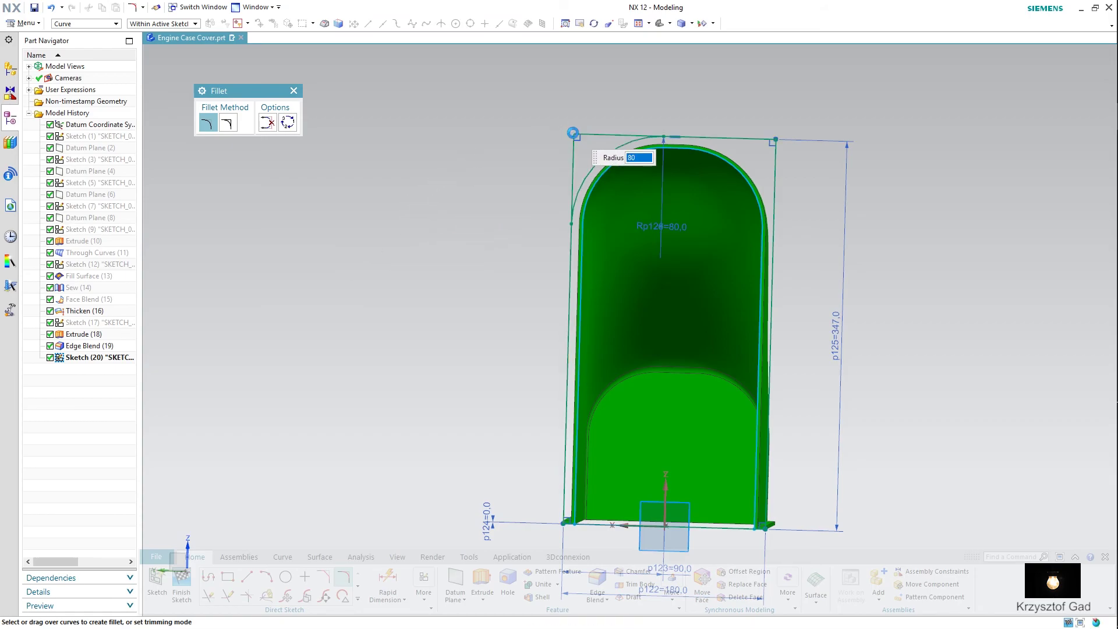
left_click(780, 138)
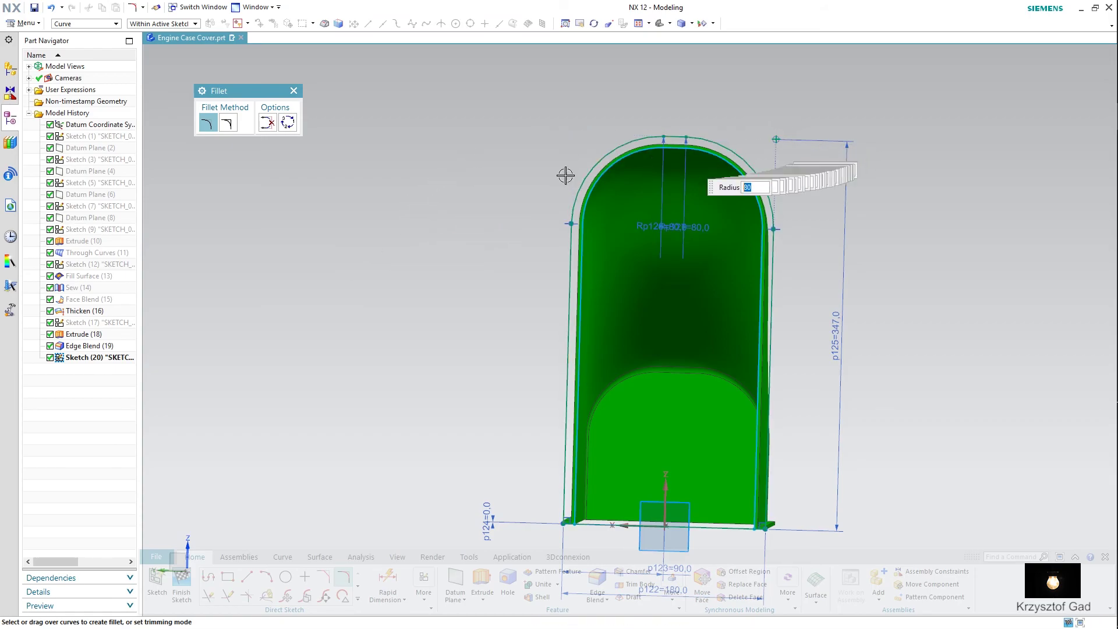
left_click(293, 91)
Open Quick Trim, orbit to a 3-D view, and close it without trimming
left_click(250, 594)
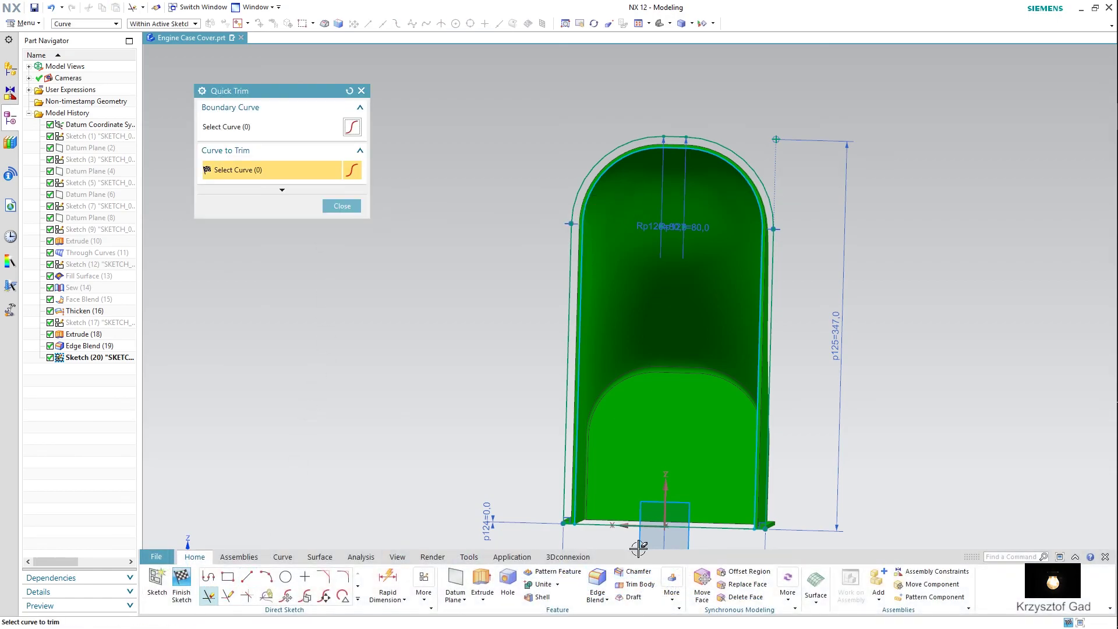
key("Home")
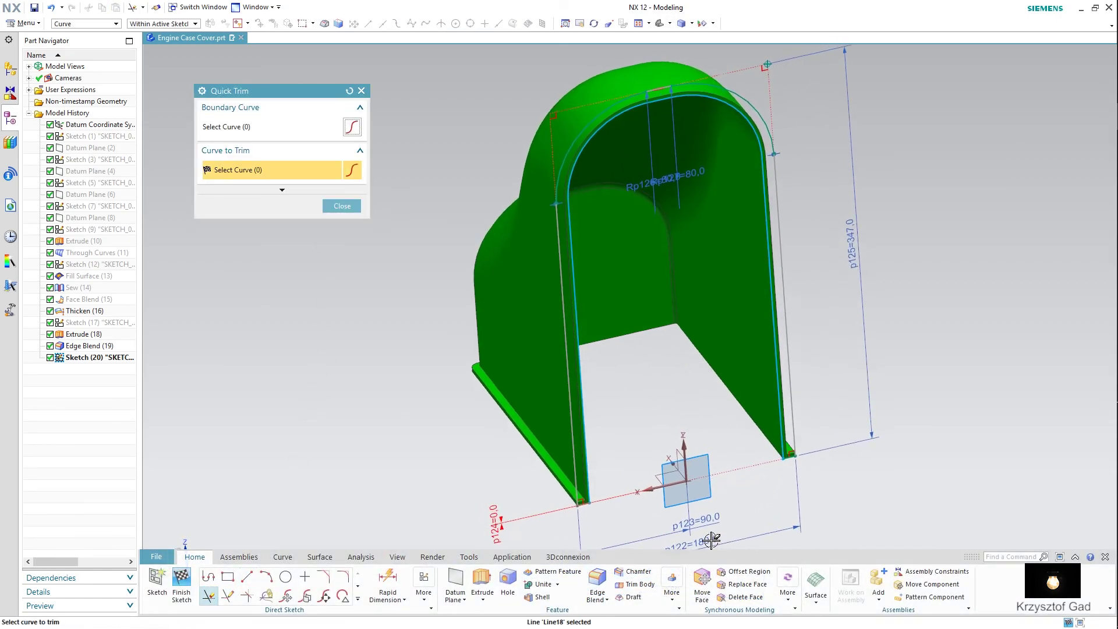
middle_click_drag(704, 533, 594, 491)
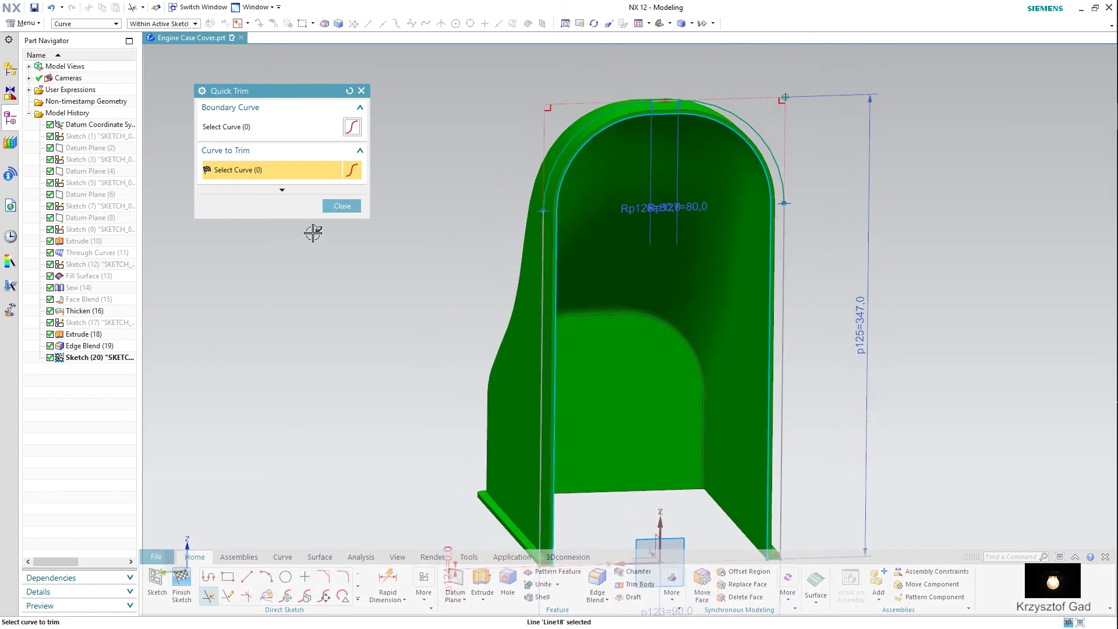
left_click(342, 206)
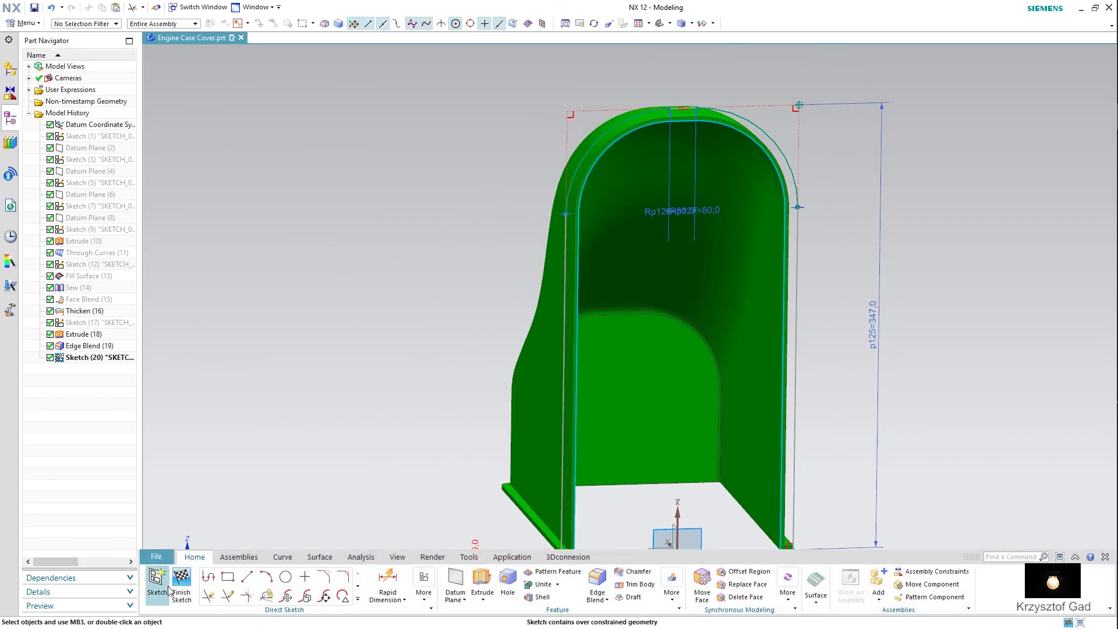
Finish Sketch (20) and extrude its arched profile 3 mm, united with the shell
left_click(185, 580)
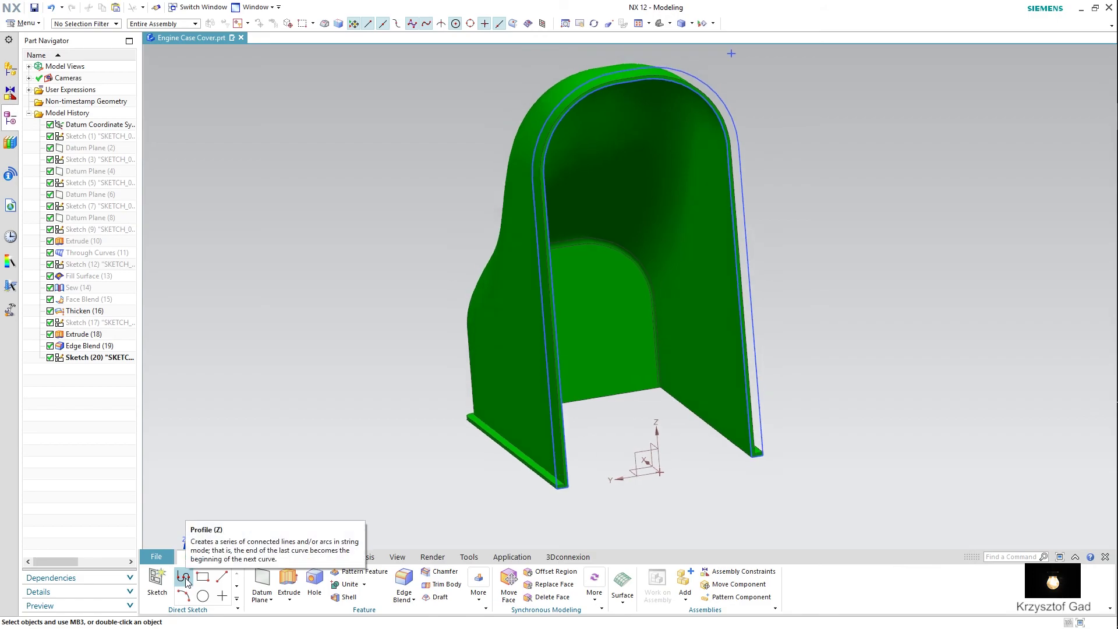
left_click(289, 579)
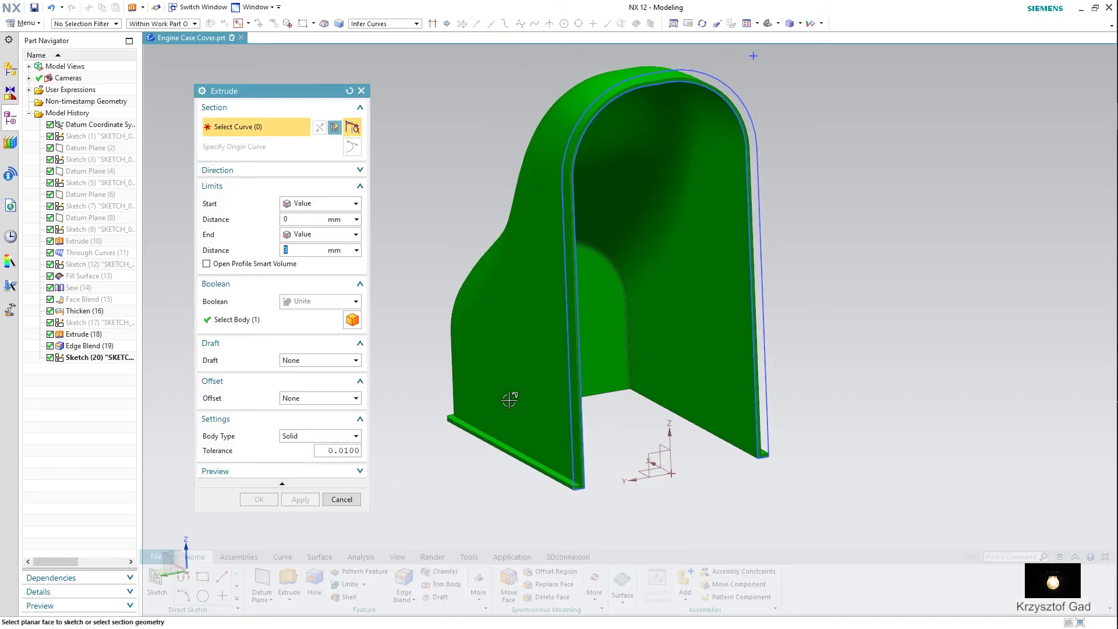
left_click(568, 399)
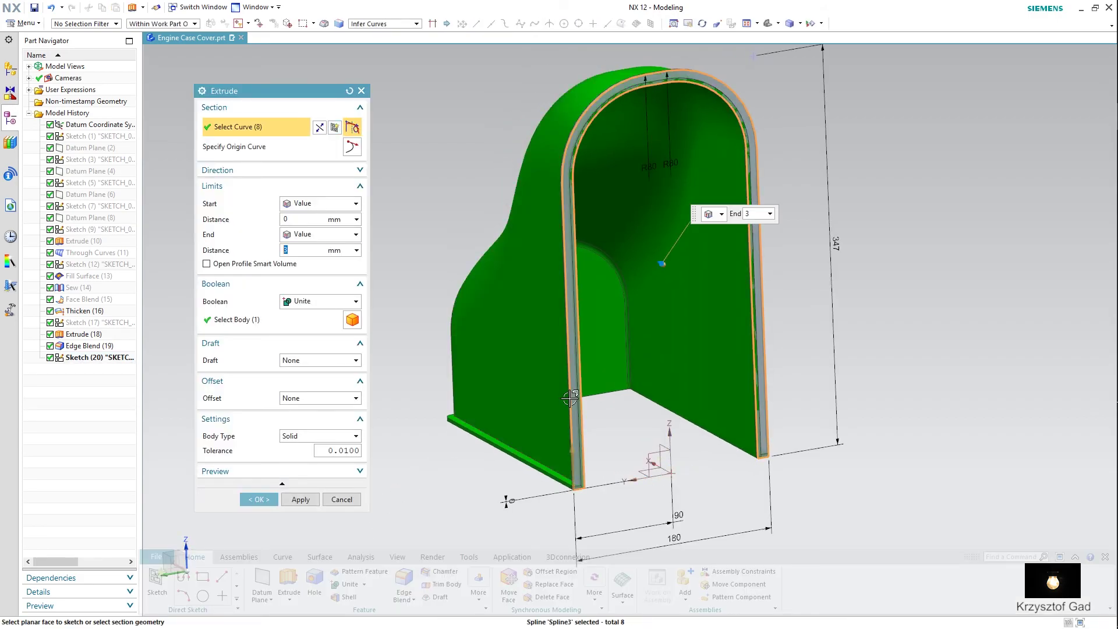
mouse_move(568, 398)
middle_mouse_down()
mouse_move(561, 387)
mouse_move(550, 400)
middle_mouse_up()
scroll(566, 392, "up", 3)
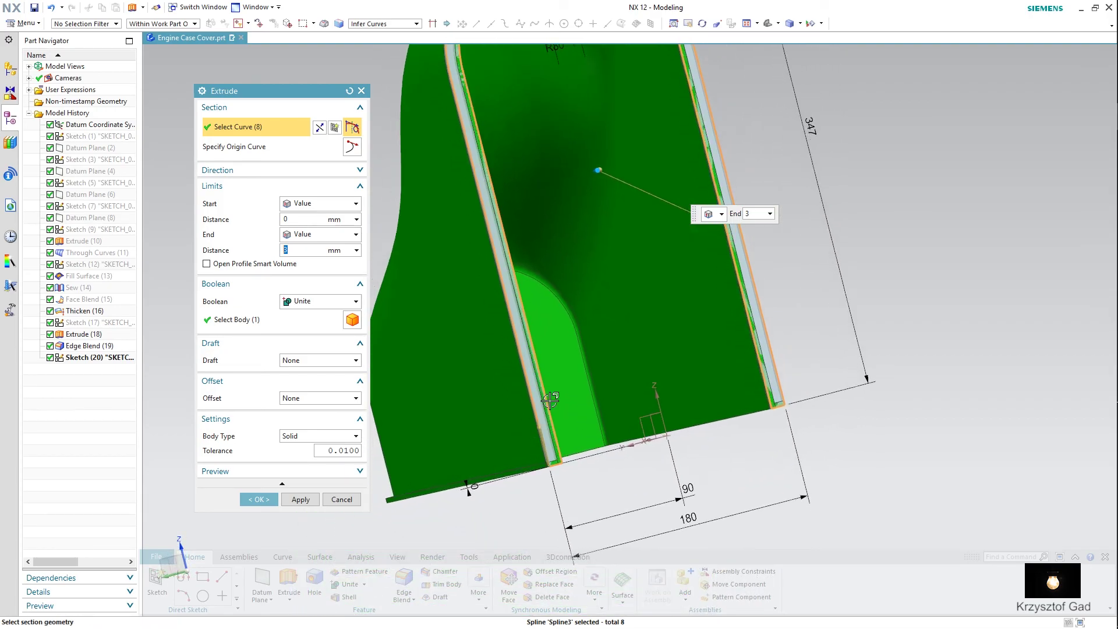
scroll(550, 399, "down", 3)
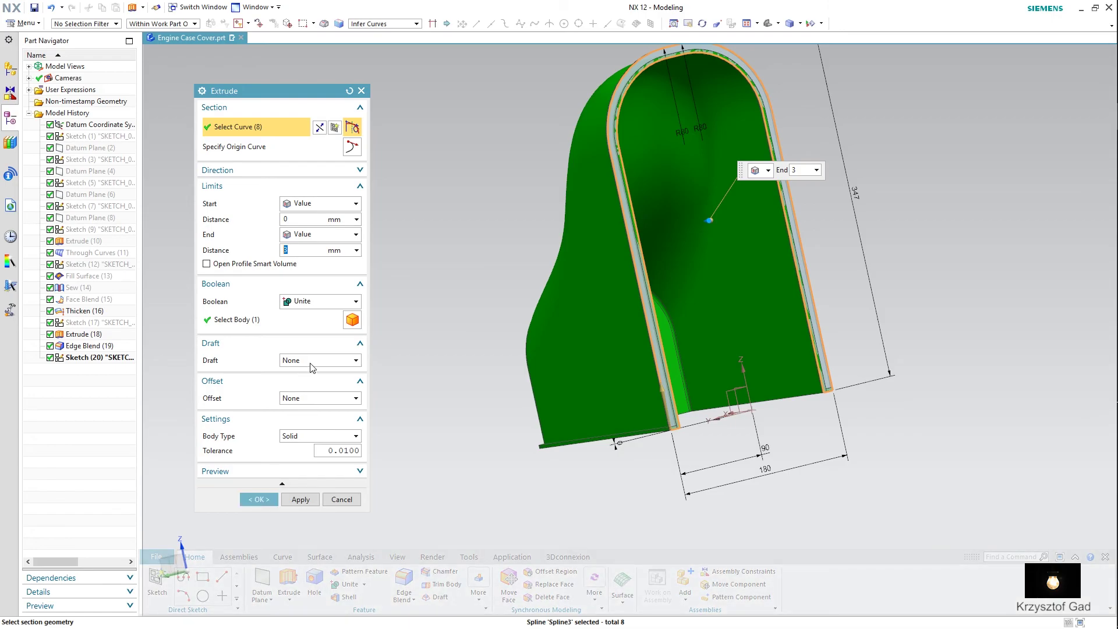
left_click(260, 498)
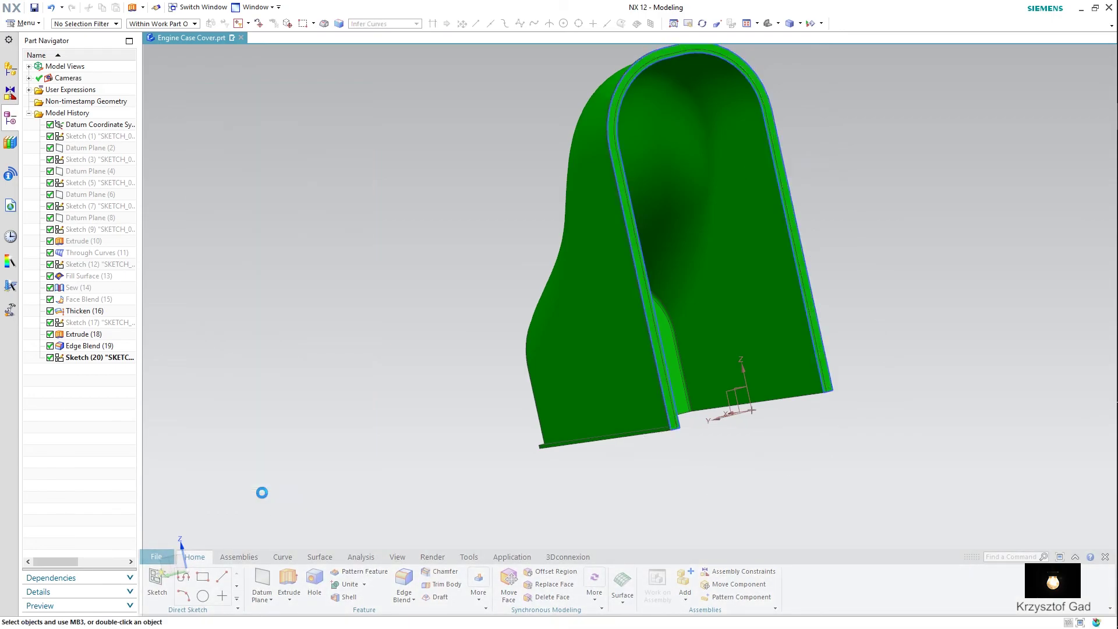
Hide all sketches via Show and Hide (Ctrl+W) and return to the trimetric view
middle_click_drag(763, 47, 715, 85)
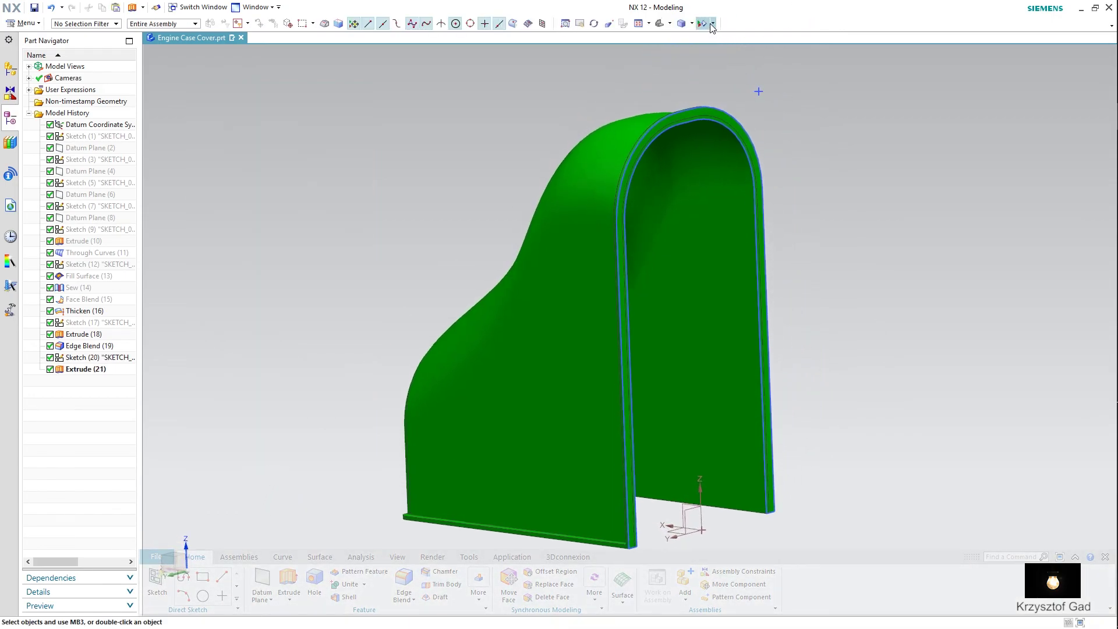
key("ctrl+w")
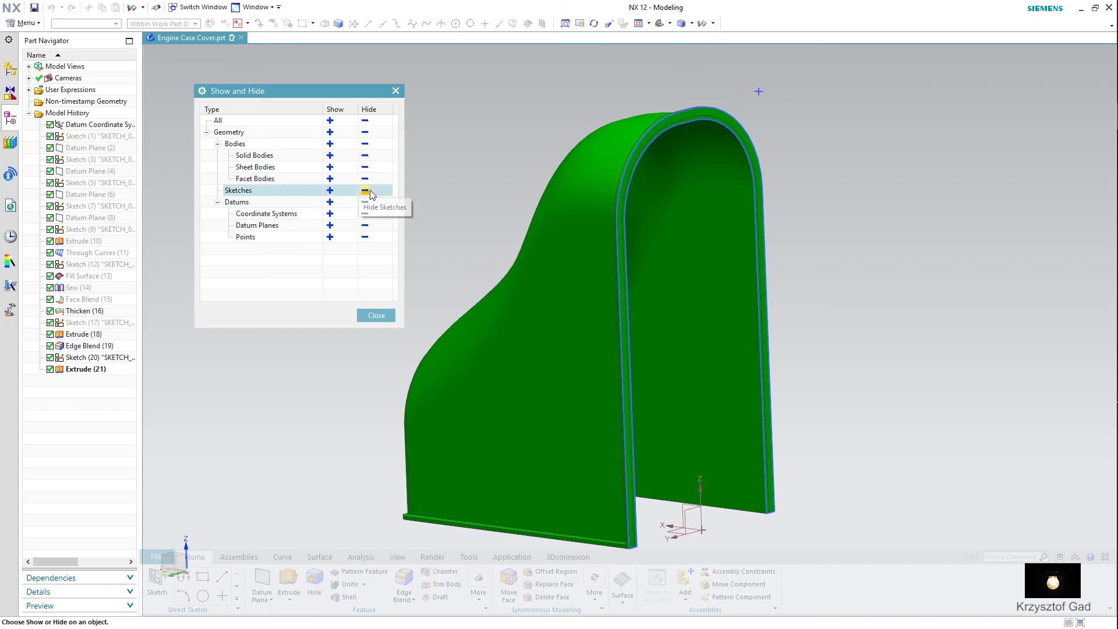
left_click(365, 191)
left_click(376, 315)
middle_click_drag(379, 316, 390, 319)
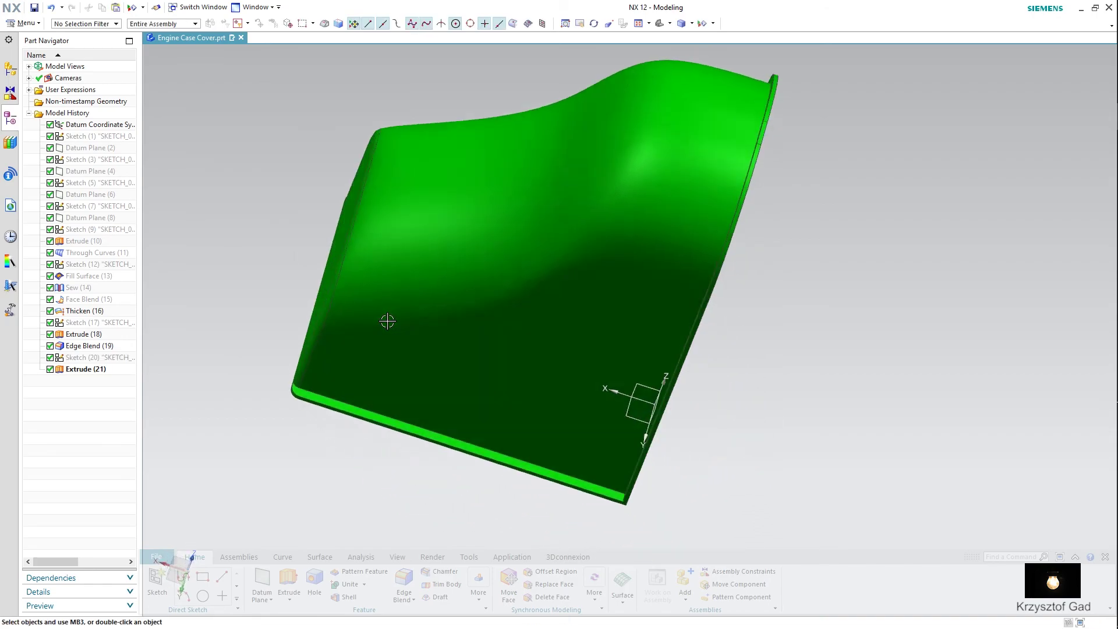
key("Home")
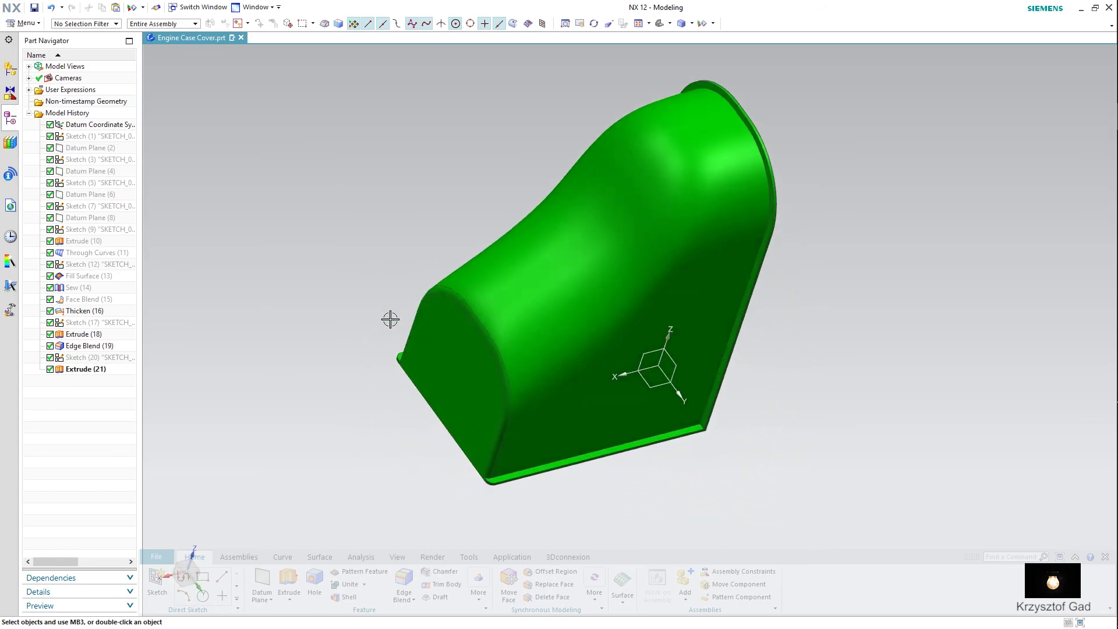
Create a new Sketch (22) on the flange face
left_click(167, 585)
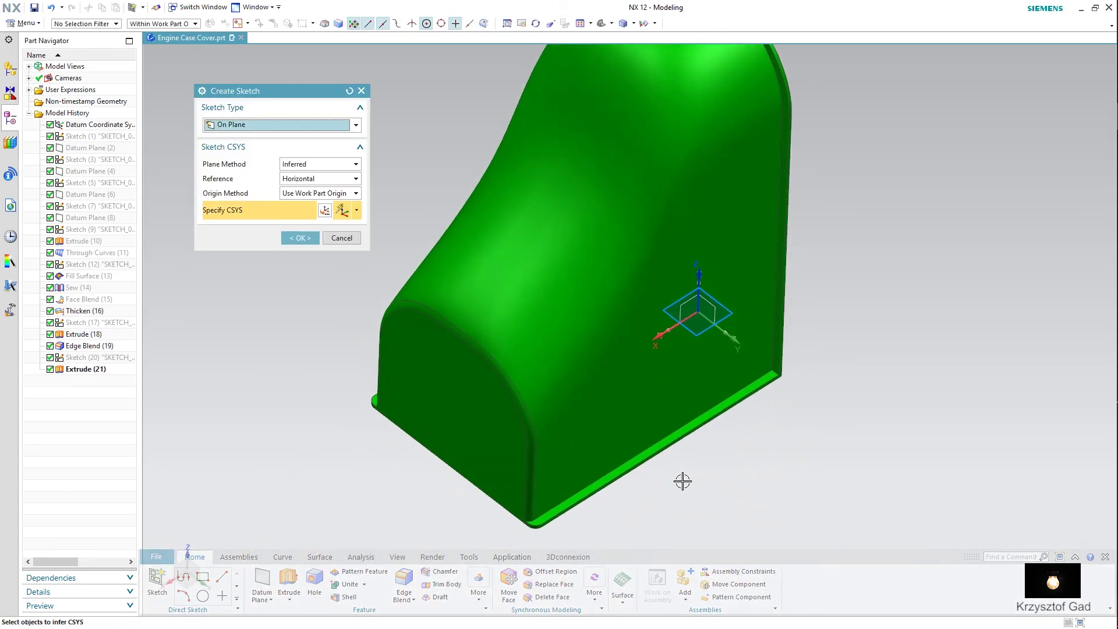
scroll(682, 479, "up", 3)
left_click(695, 387)
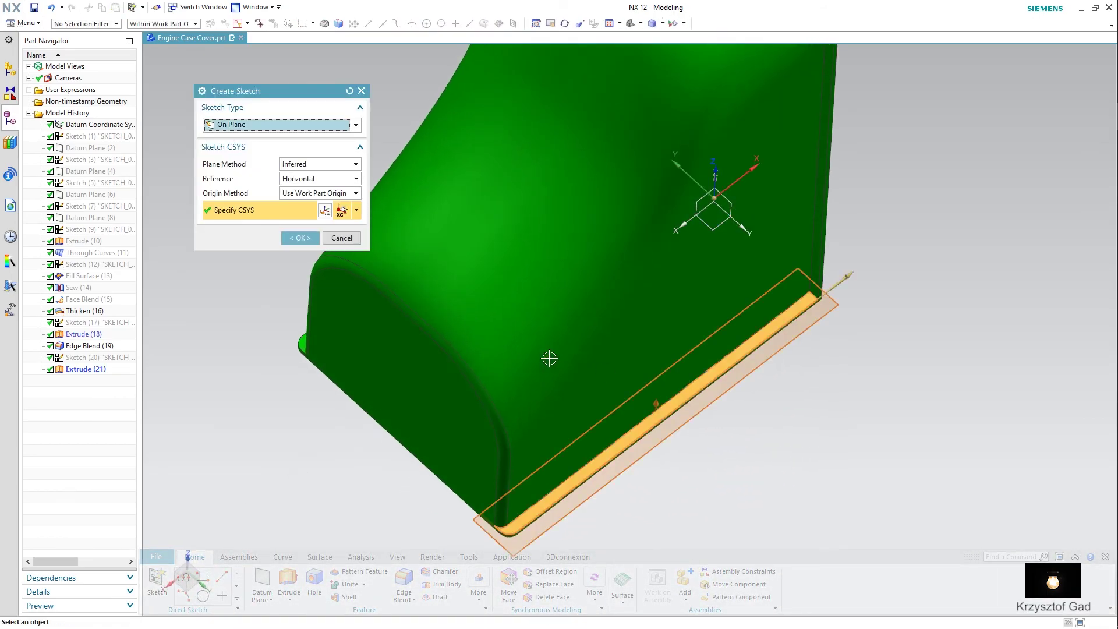
left_click(300, 238)
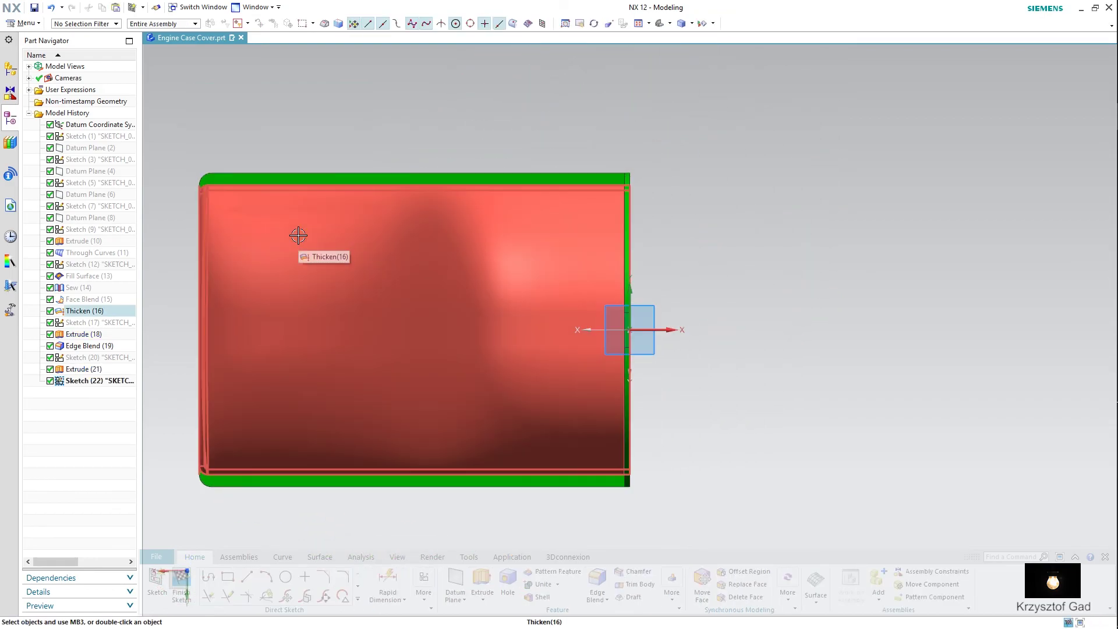
Draw a reference line along the flange's bottom edge
left_click(246, 577)
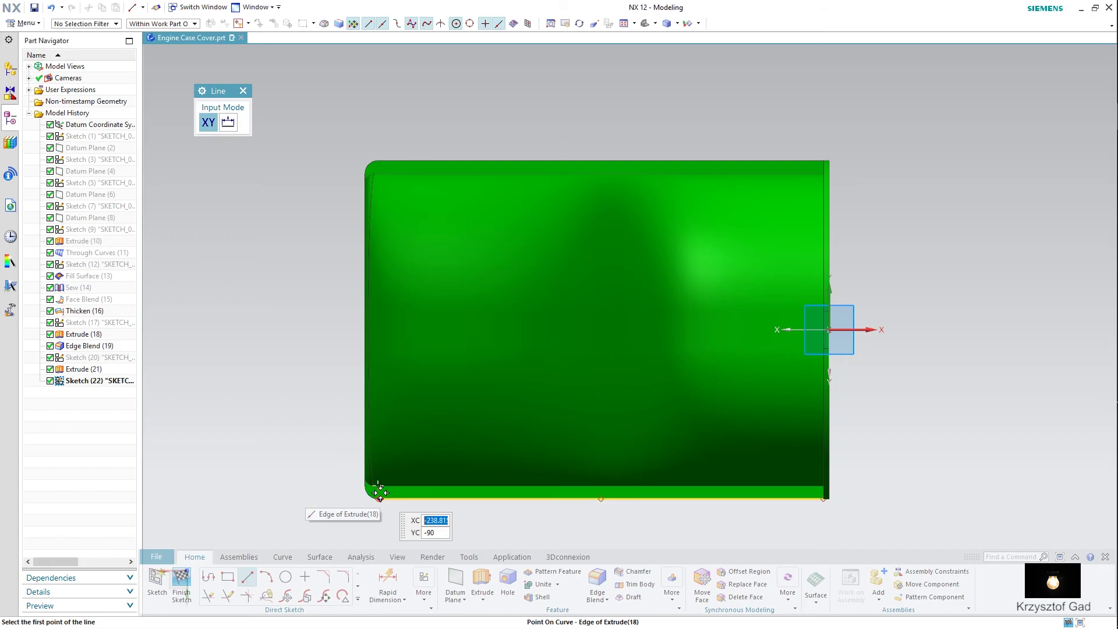
scroll(379, 497, "down", 2)
scroll(381, 492, "up", 4)
left_click(338, 467)
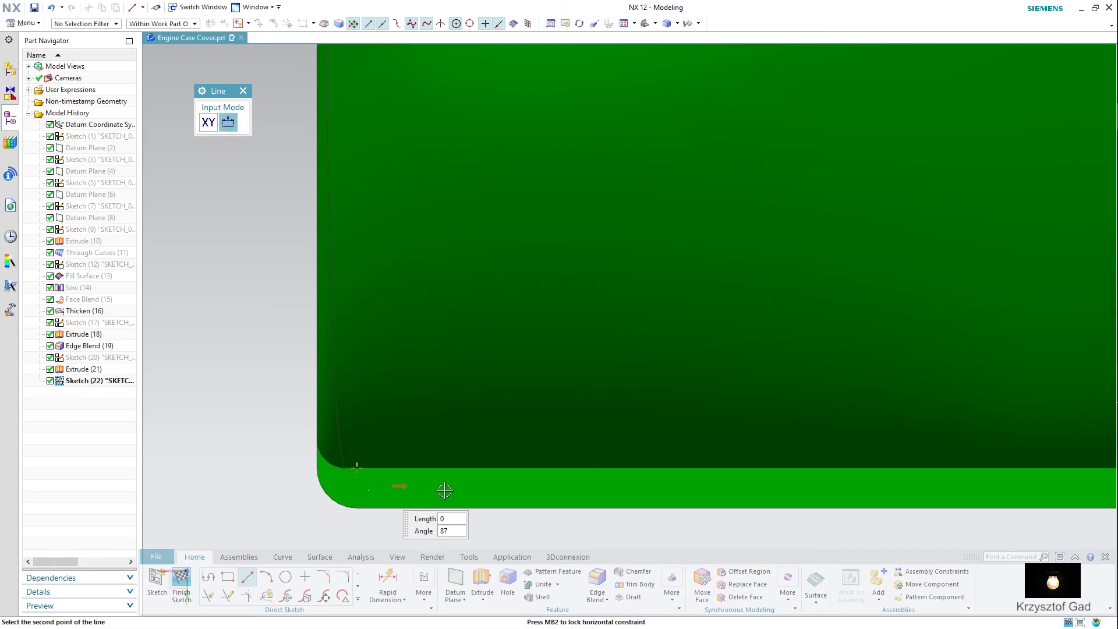
scroll(562, 480, "down", 3)
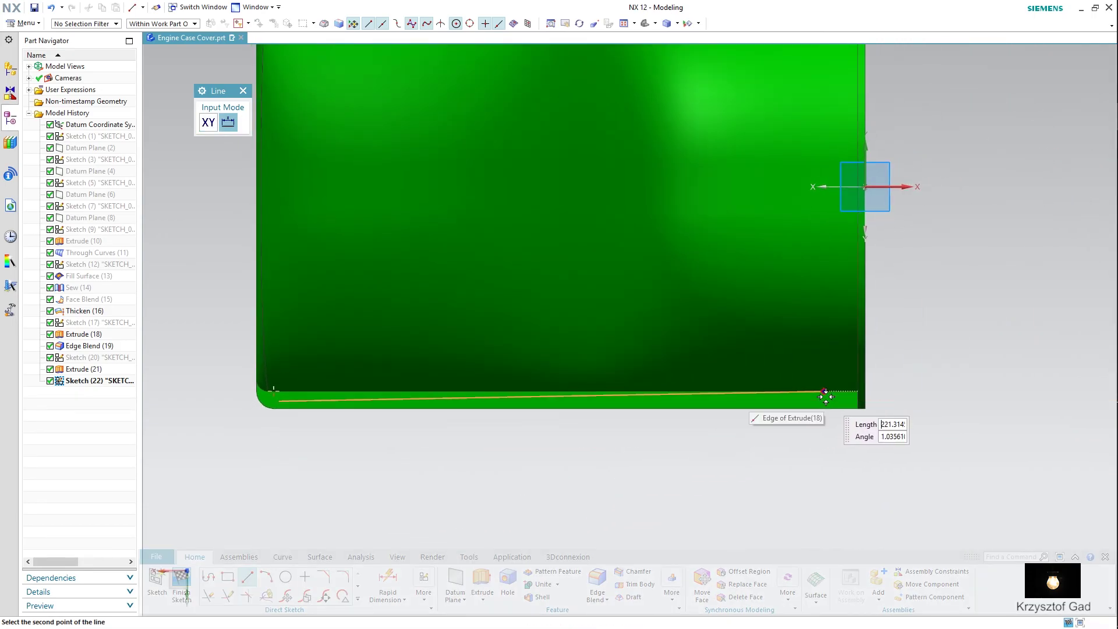
left_click(861, 401)
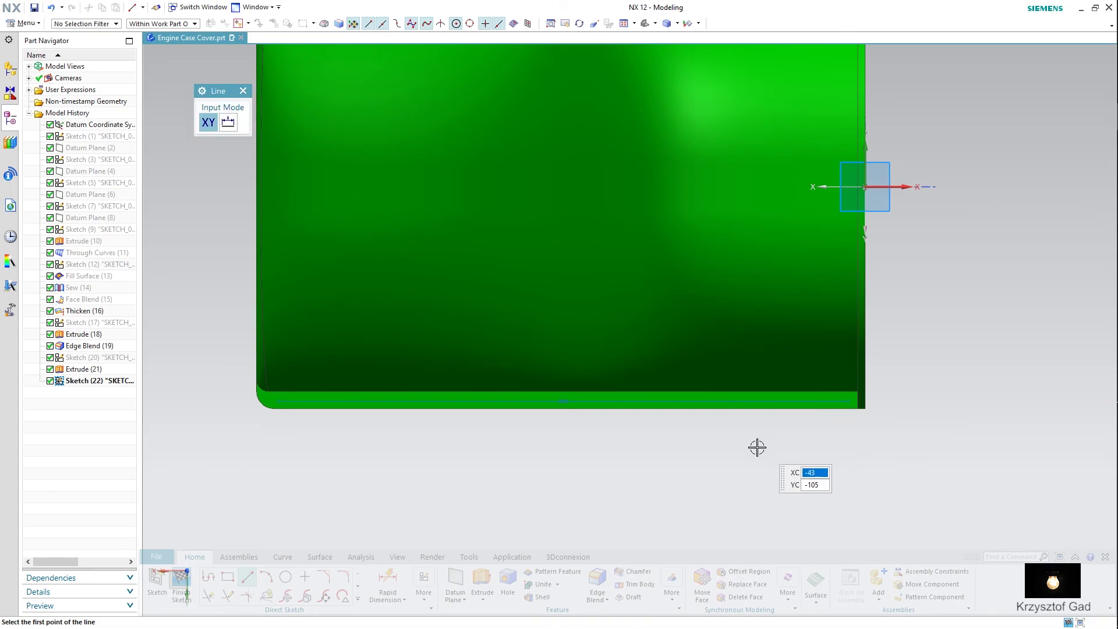
key("Escape")
left_click(730, 401)
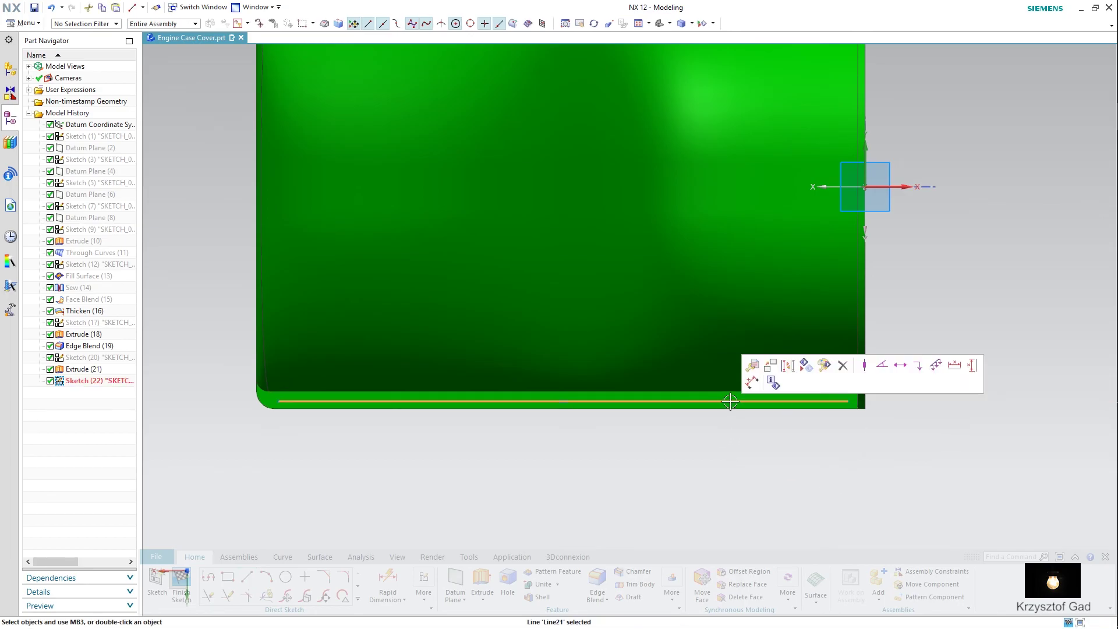
left_click(782, 372)
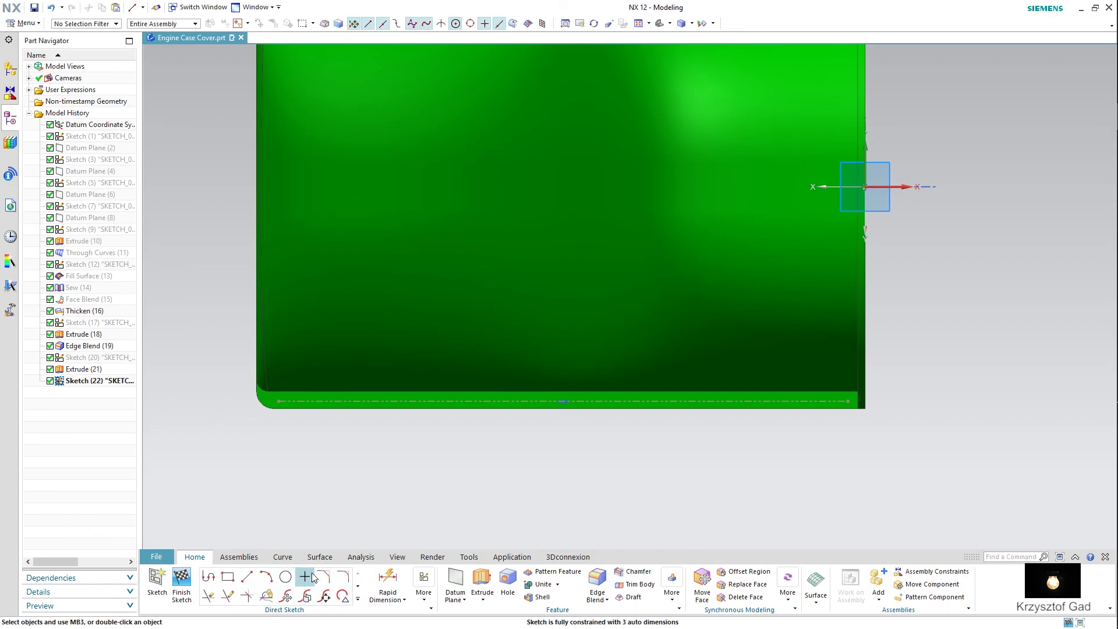
Place two sketch points on the flange edge line
left_click(324, 595)
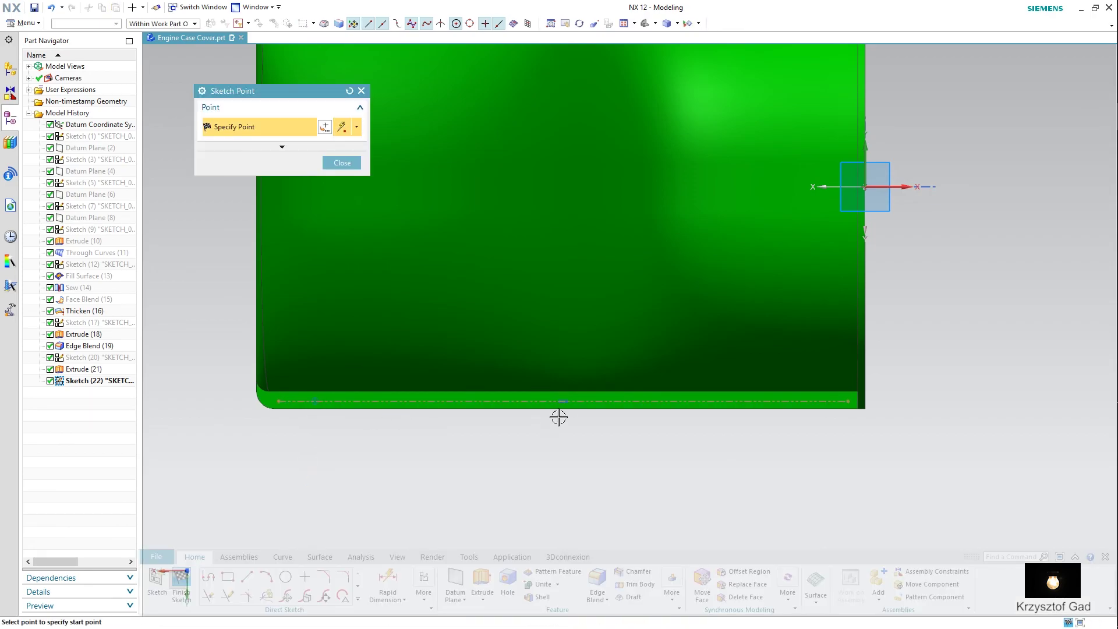
left_click(588, 401)
left_click(783, 401)
middle_click(733, 464)
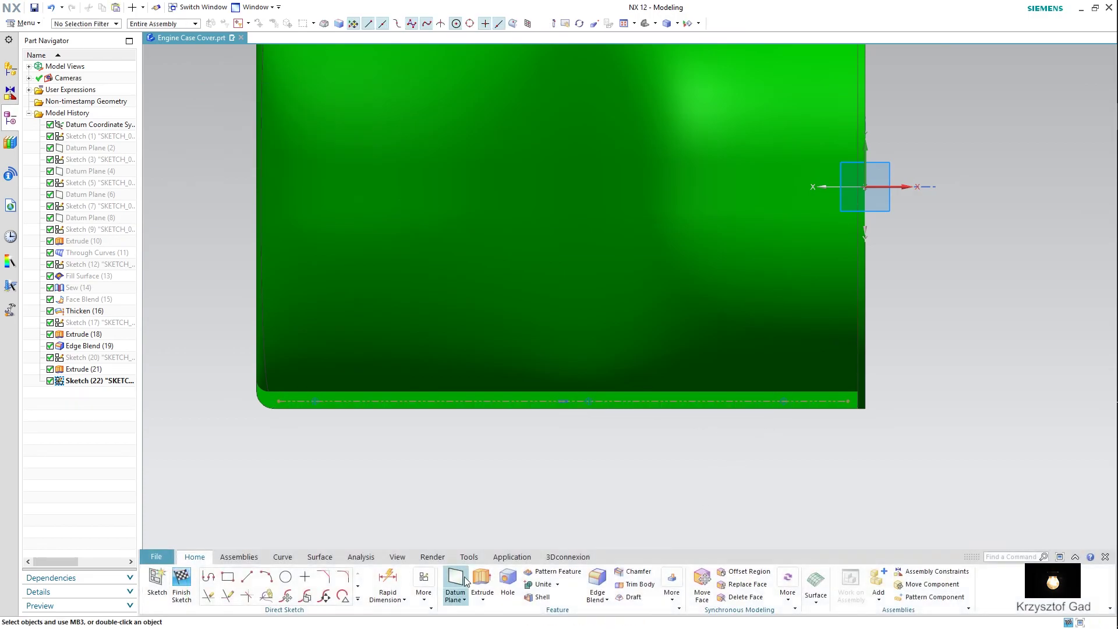
left_click(388, 582)
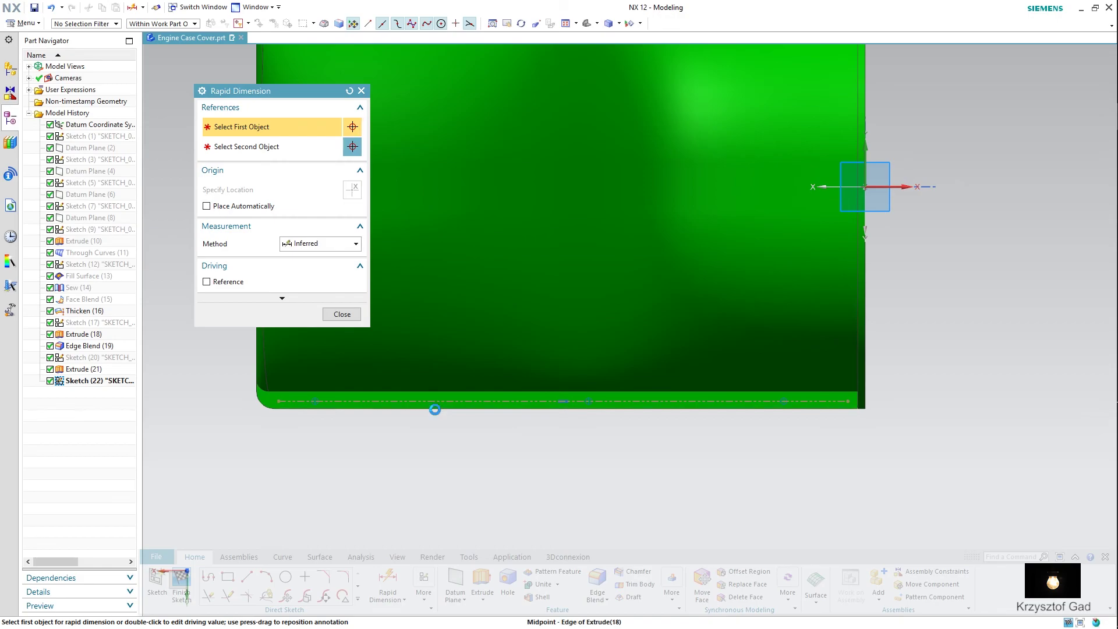
Dimension the points 3.5 vertically from the flange, then dimension the first point 37 from the left corner
left_click(568, 407)
left_click(304, 394)
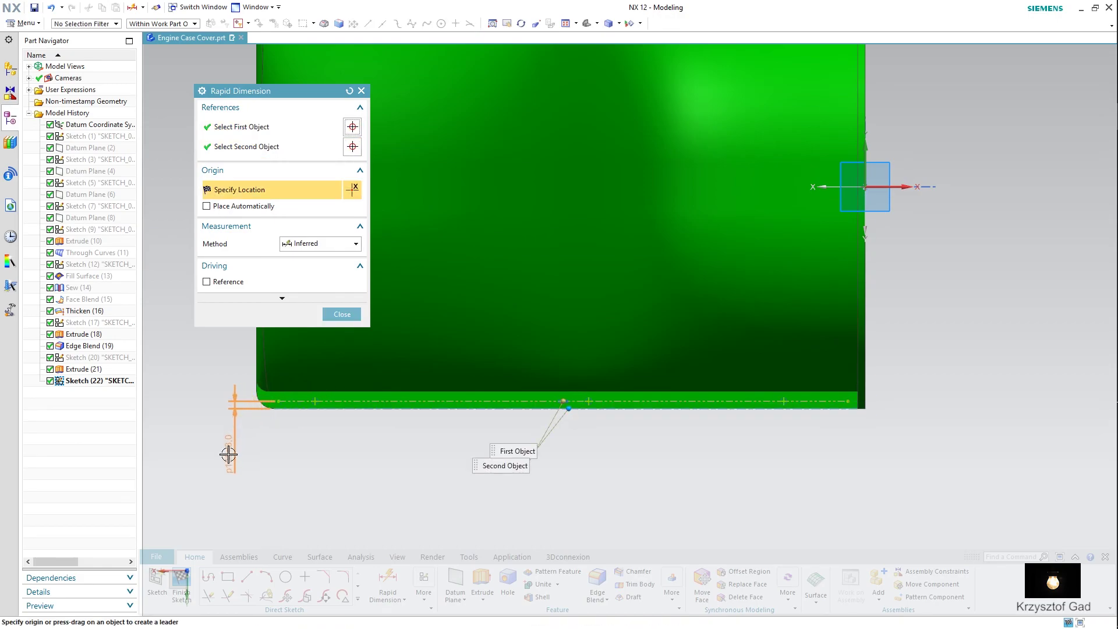
left_click(228, 454)
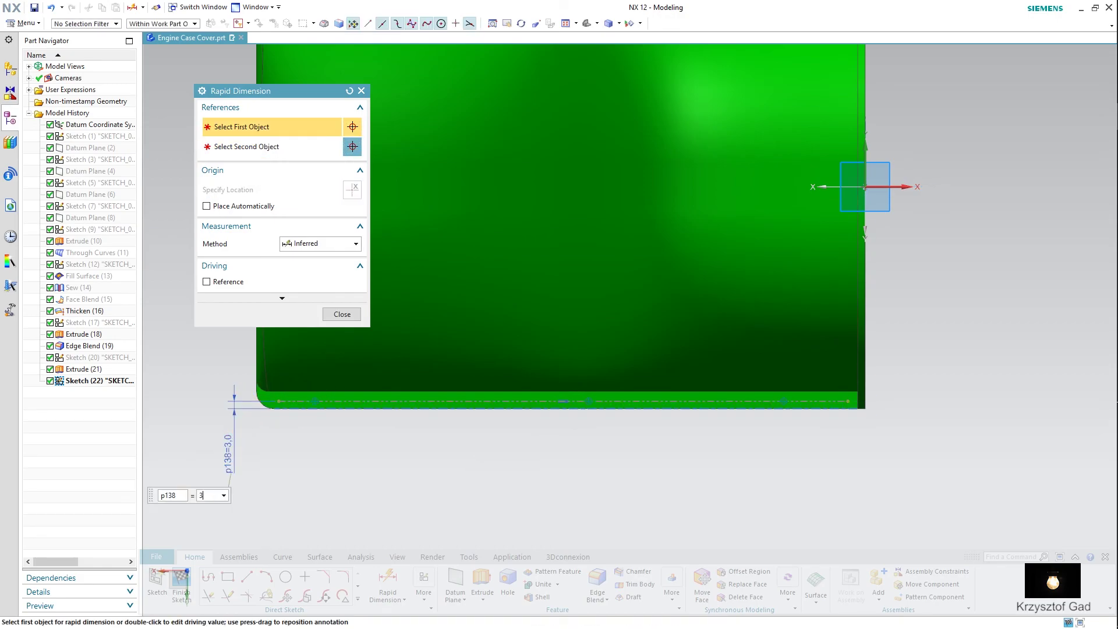
type(".5")
key("Return")
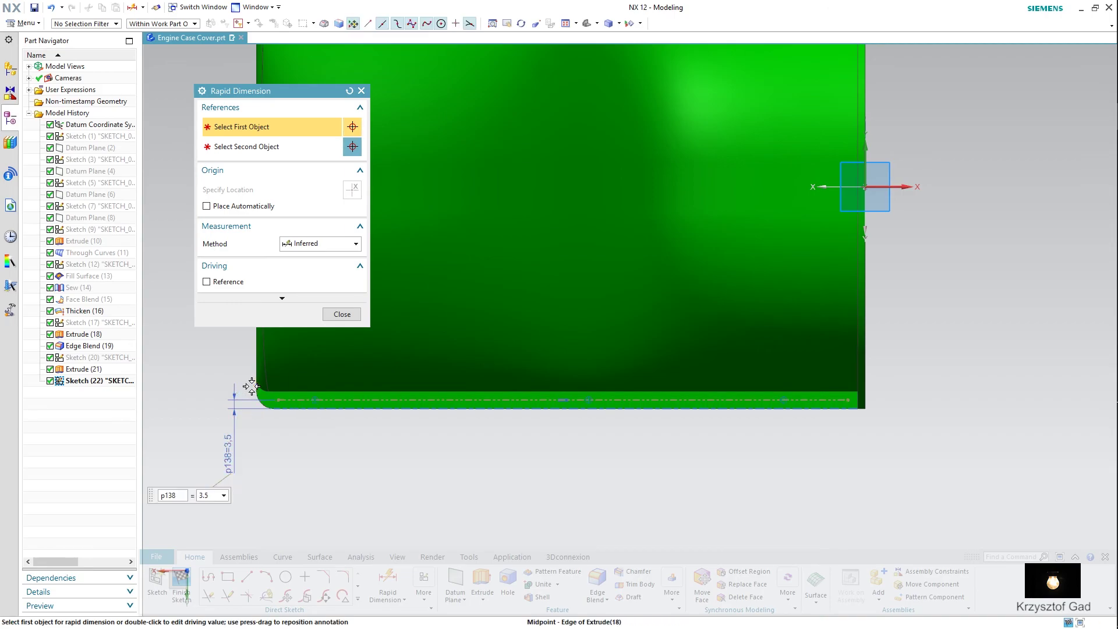
left_click(252, 386)
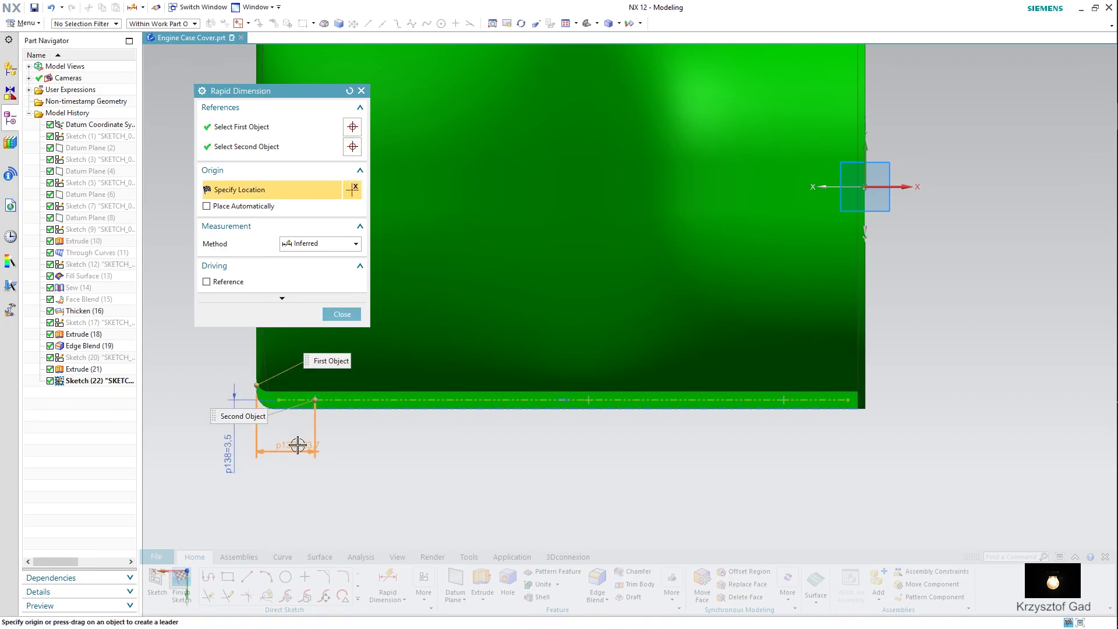
left_click(298, 445)
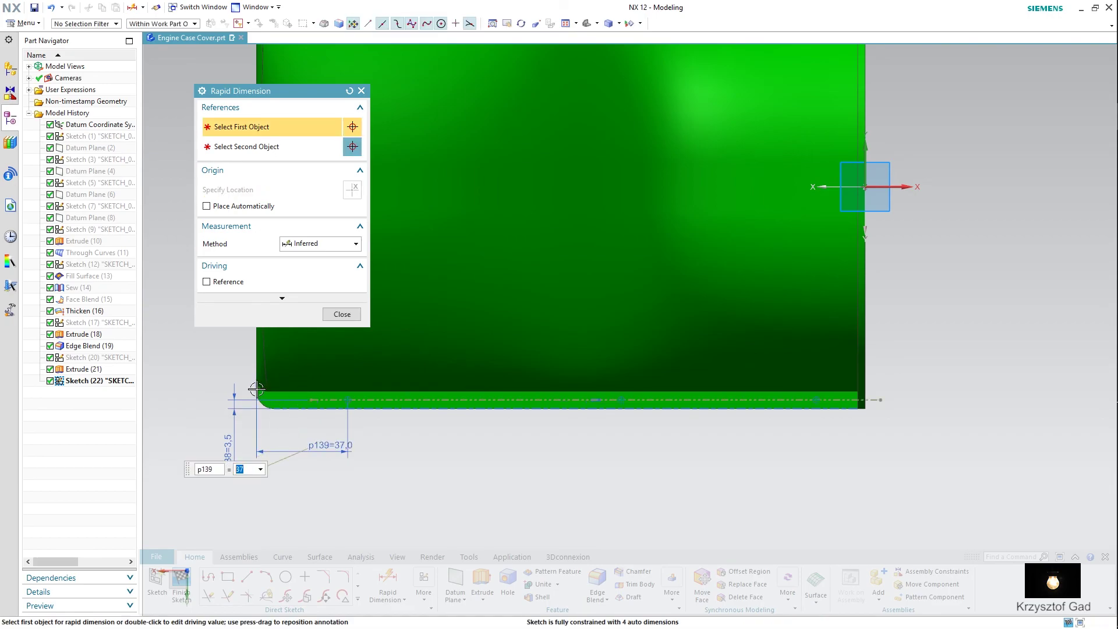
Dimension the second and third points 127 and 207 from the flange's left corner
left_click(273, 406)
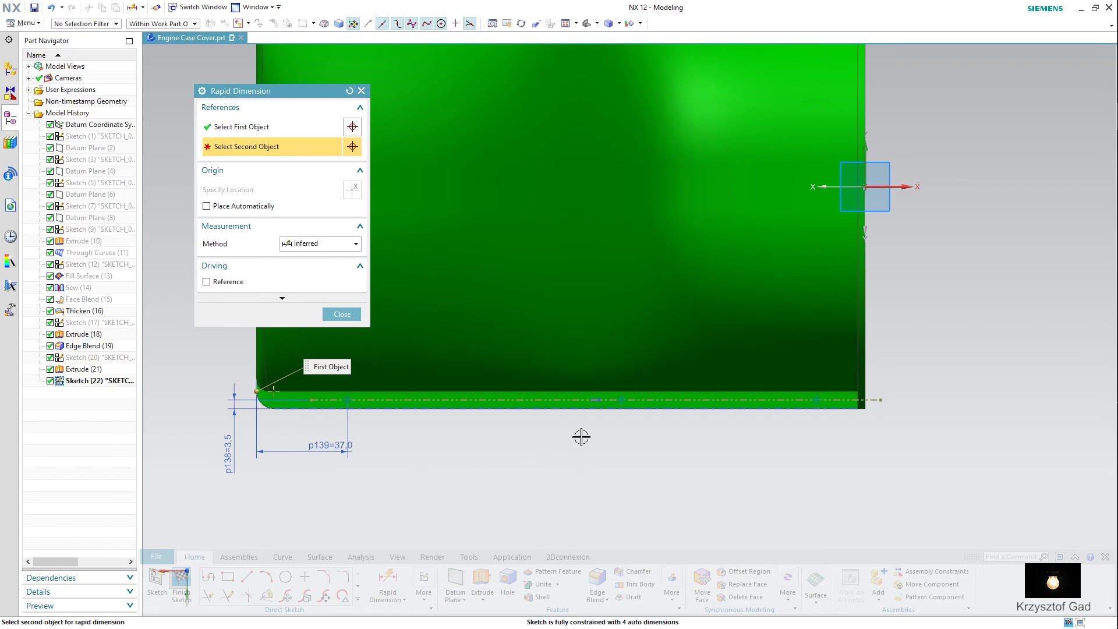
left_click(622, 400)
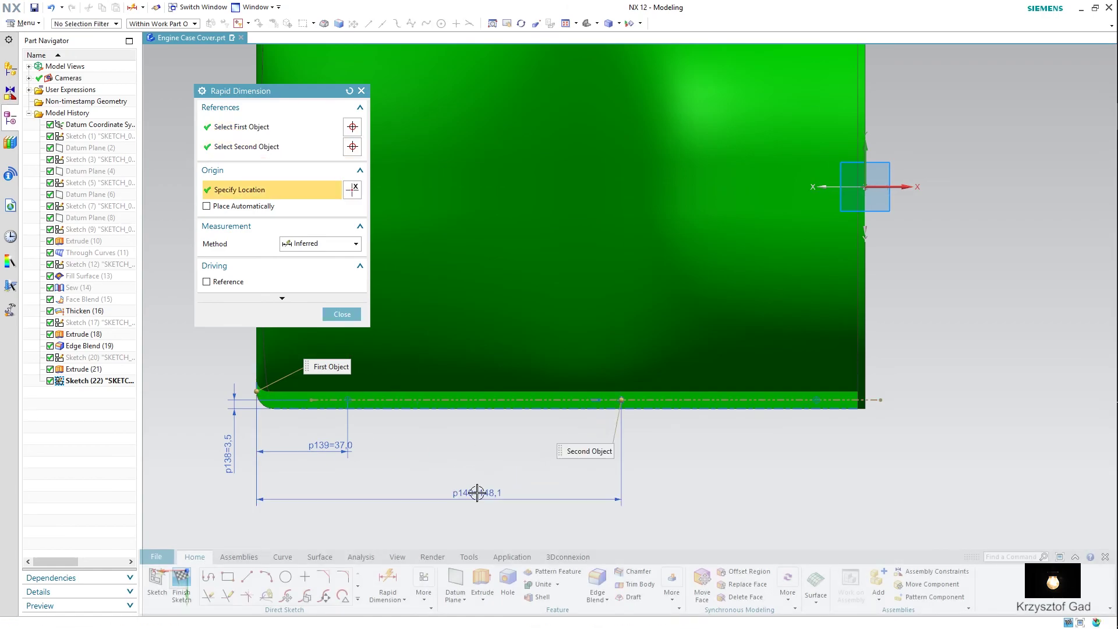
left_click(477, 492)
type("12")
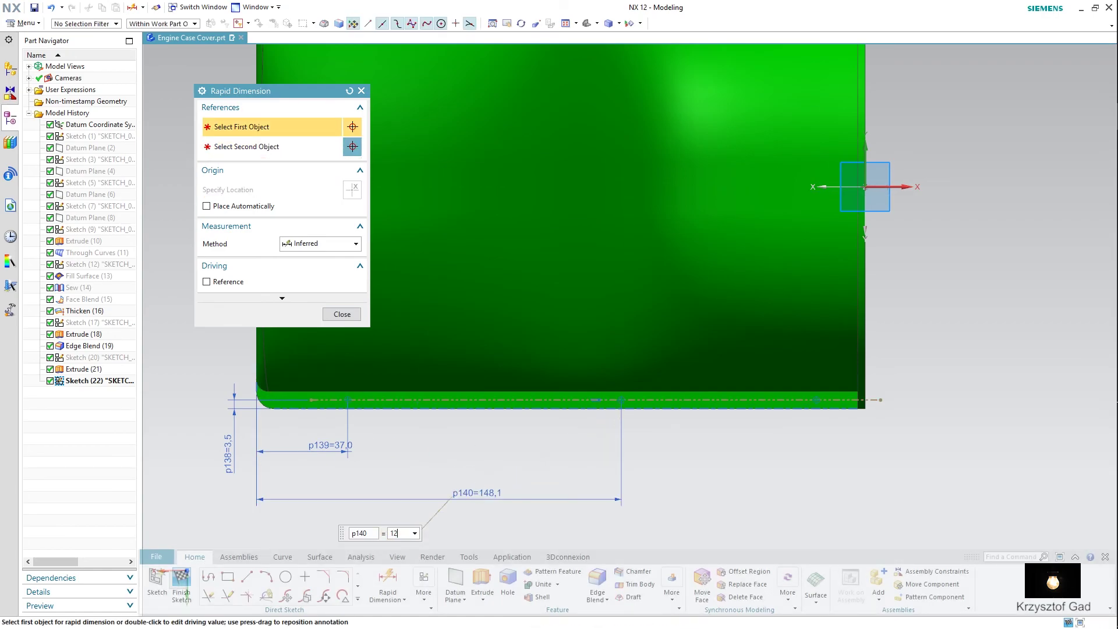
type("7")
key("Return")
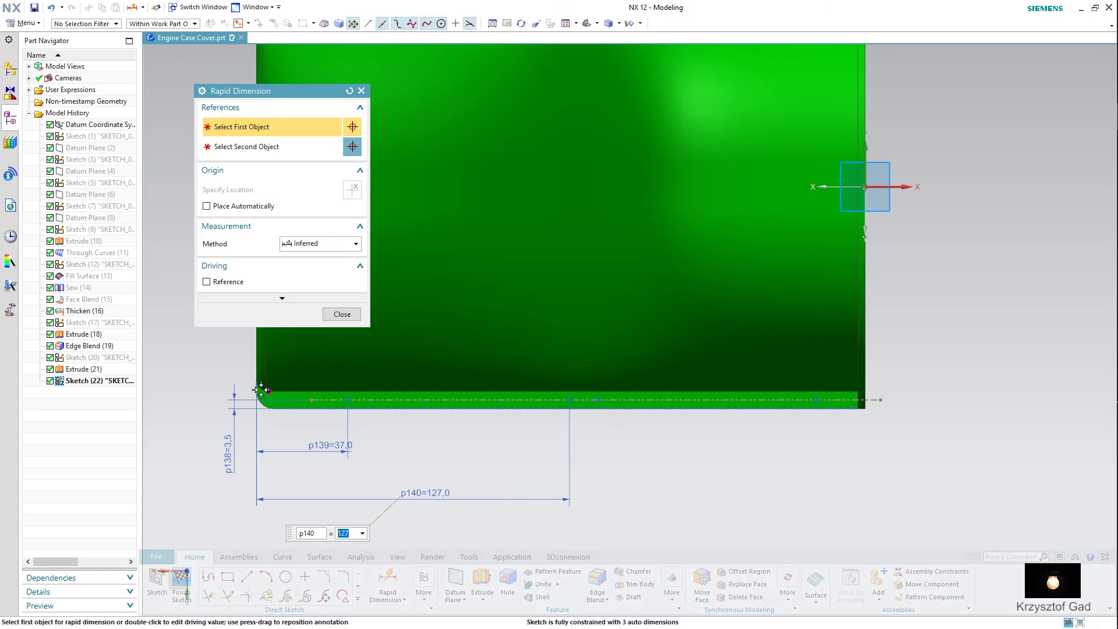
left_click(451, 425)
left_click(817, 400)
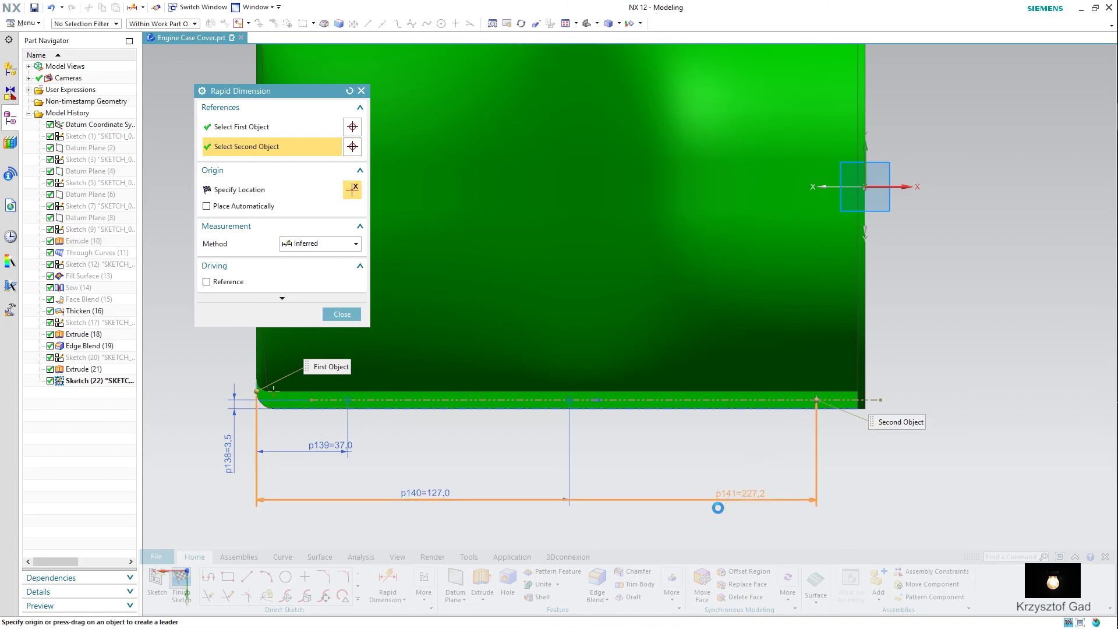
left_click(692, 538)
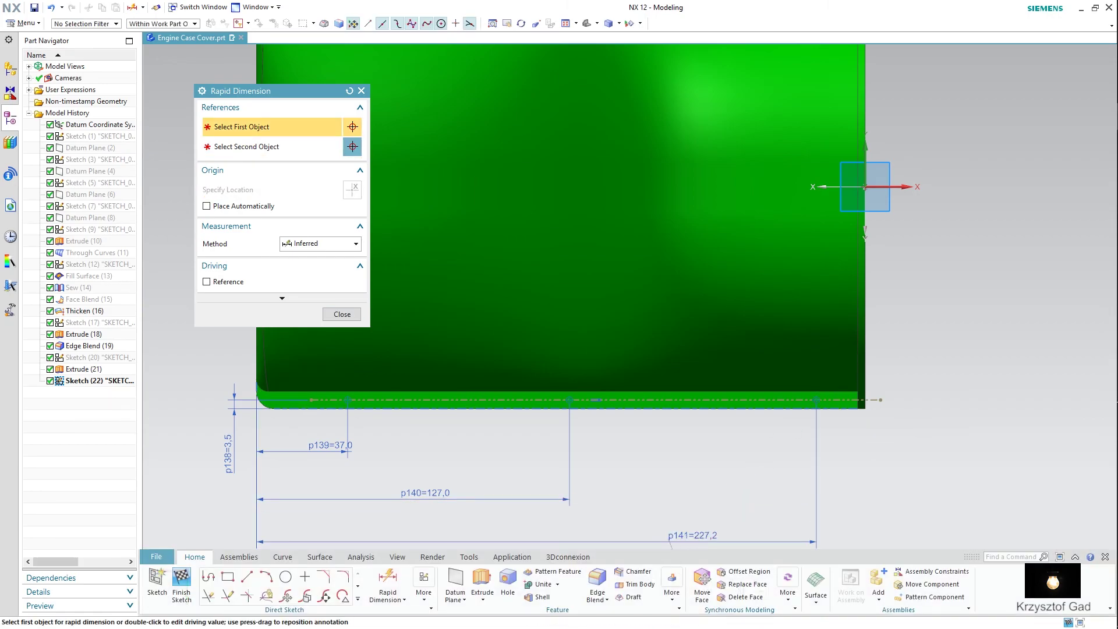
type("207")
key("Return")
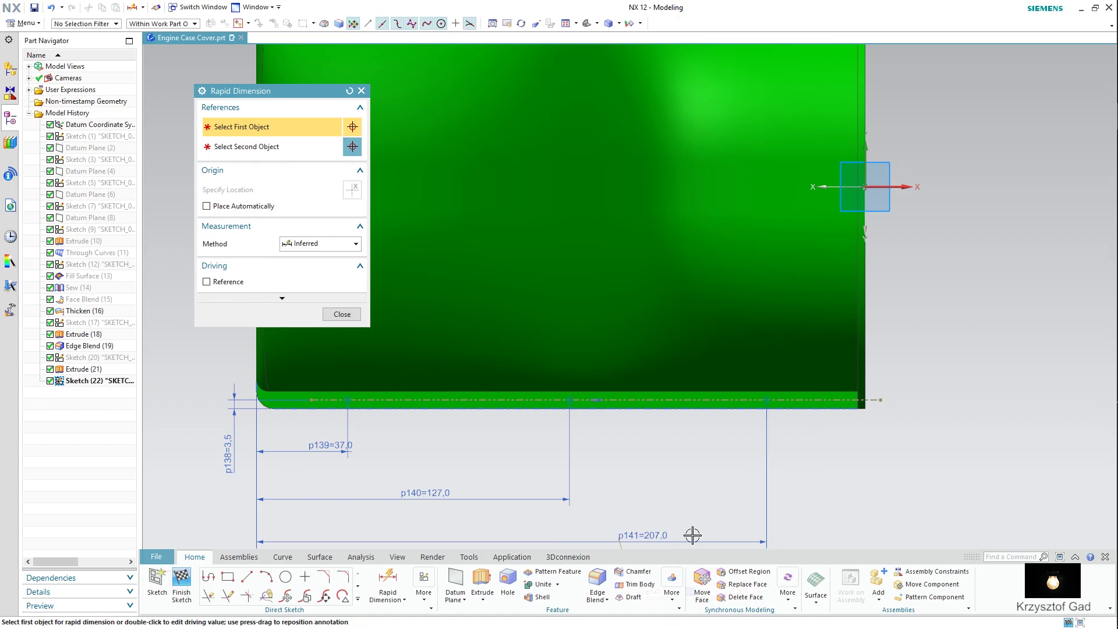
left_click(342, 314)
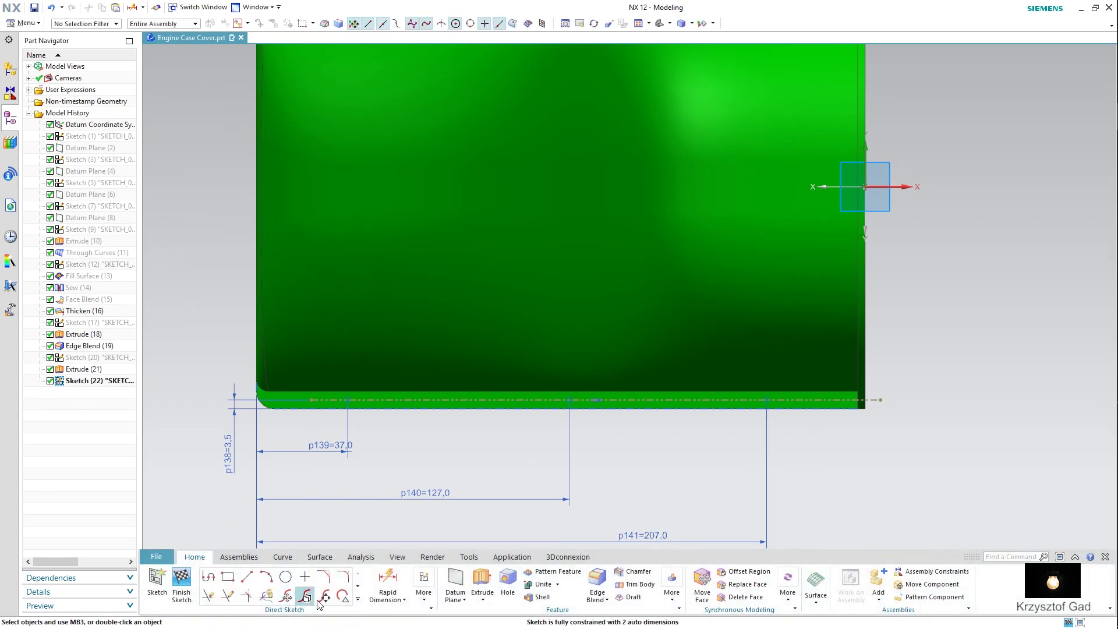
Mirror Sketch (22)'s three points across the X axis onto the opposite flange edge, then finish the sketch
left_click(358, 598)
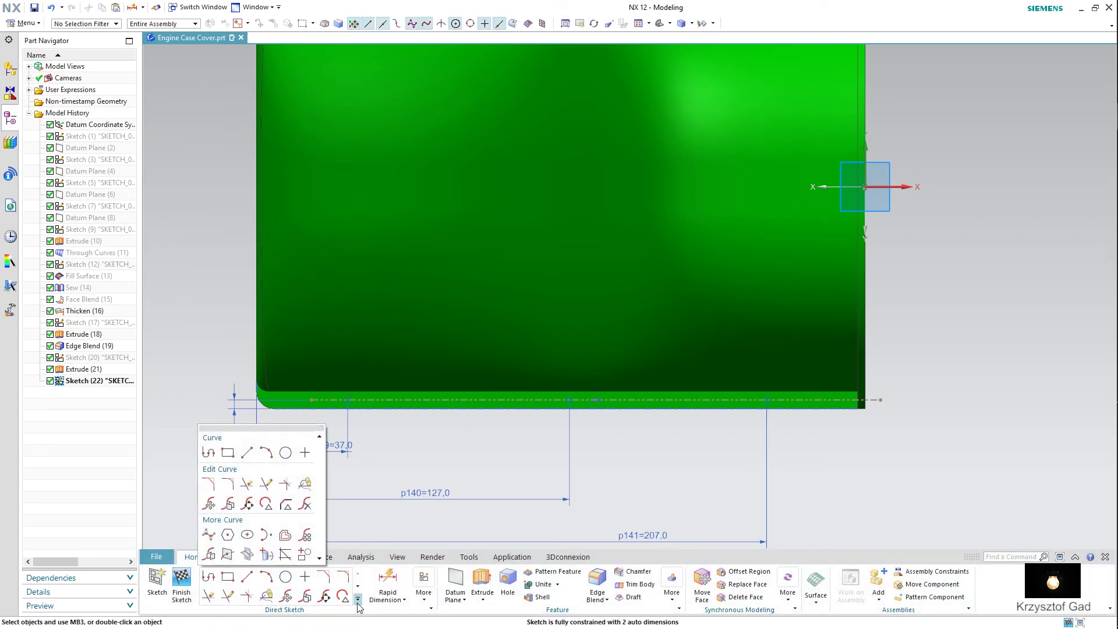
left_click(209, 555)
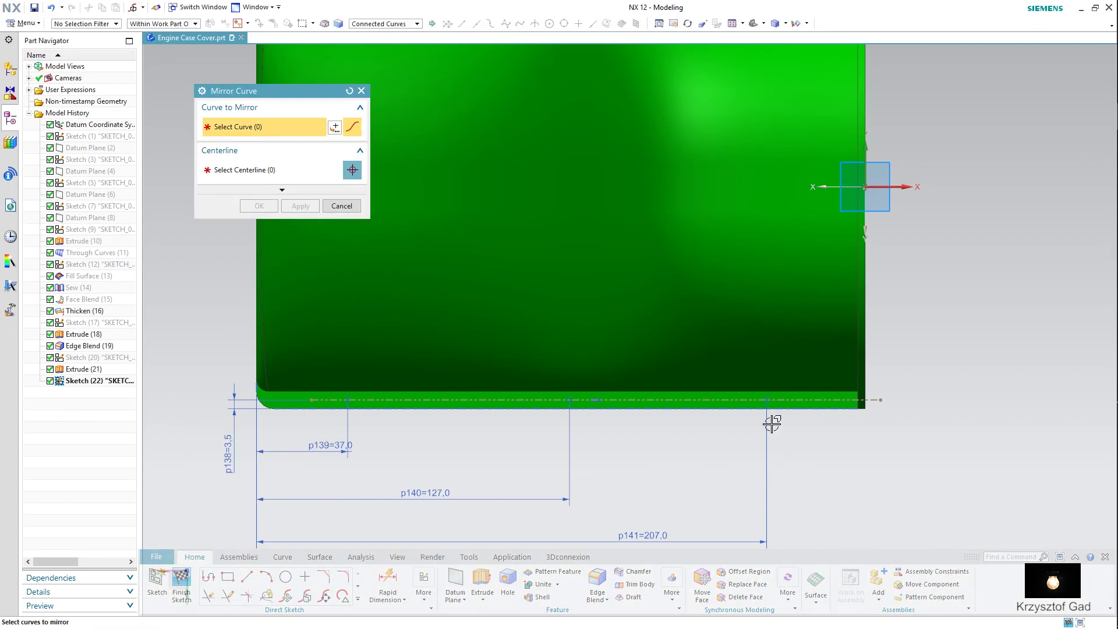
left_click_drag(803, 491, 325, 363)
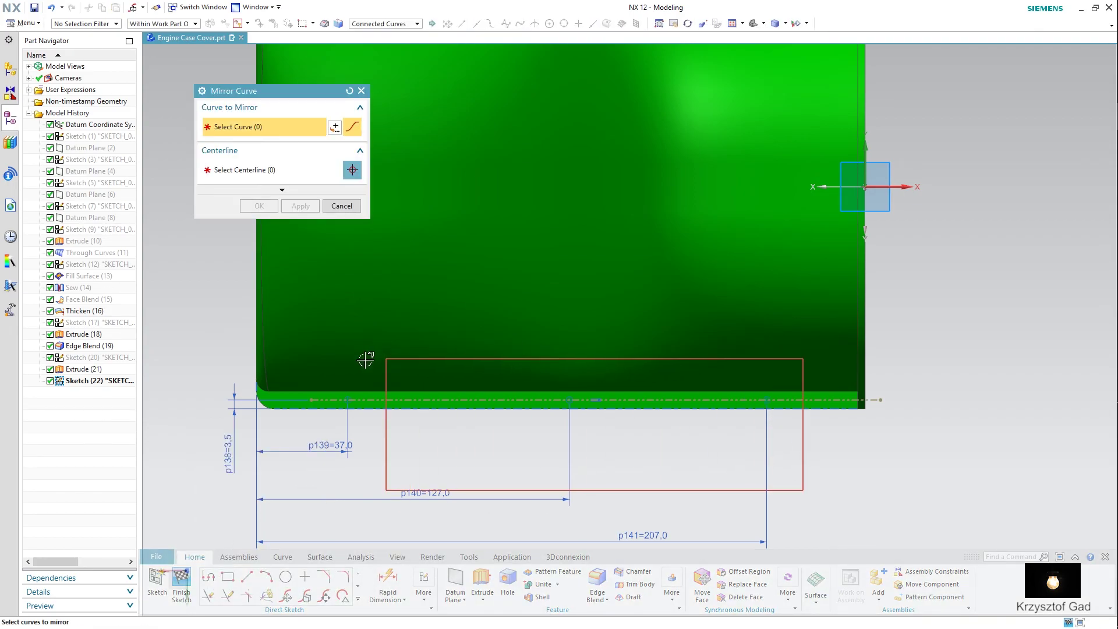
left_click(226, 170)
left_click(827, 186)
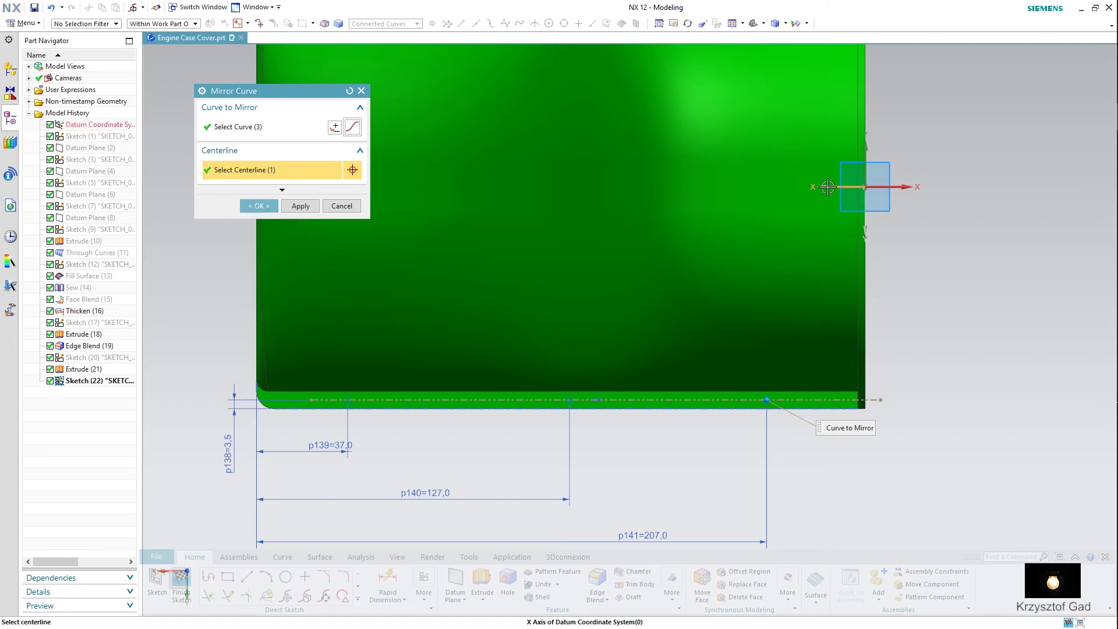
middle_click_drag(825, 185, 774, 192)
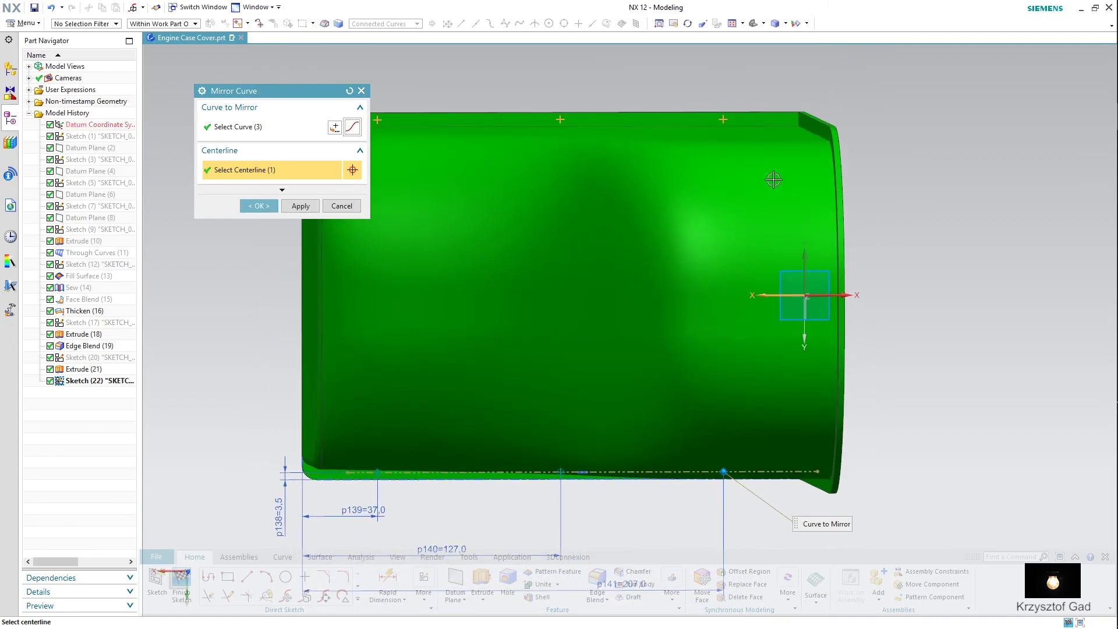
left_click(258, 208)
middle_click_drag(261, 208, 239, 359)
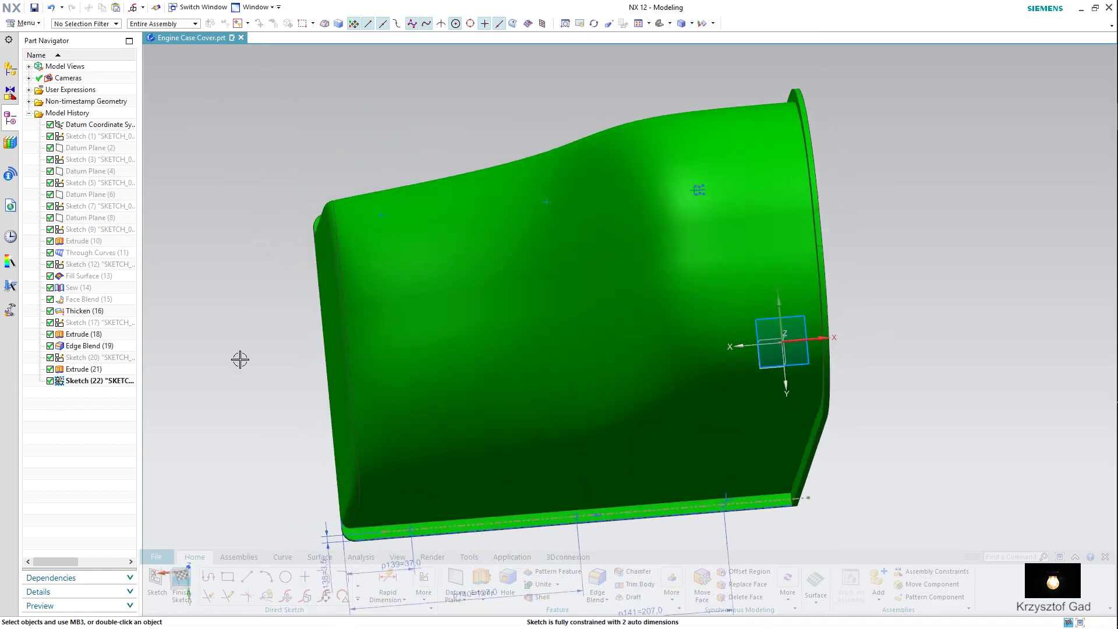
left_click(180, 585)
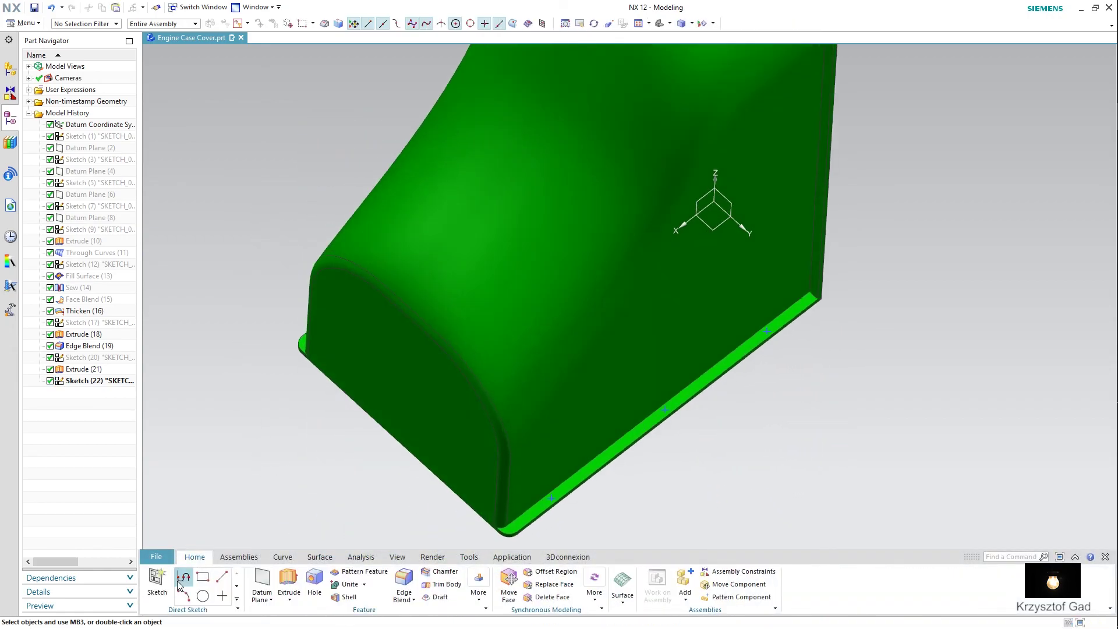
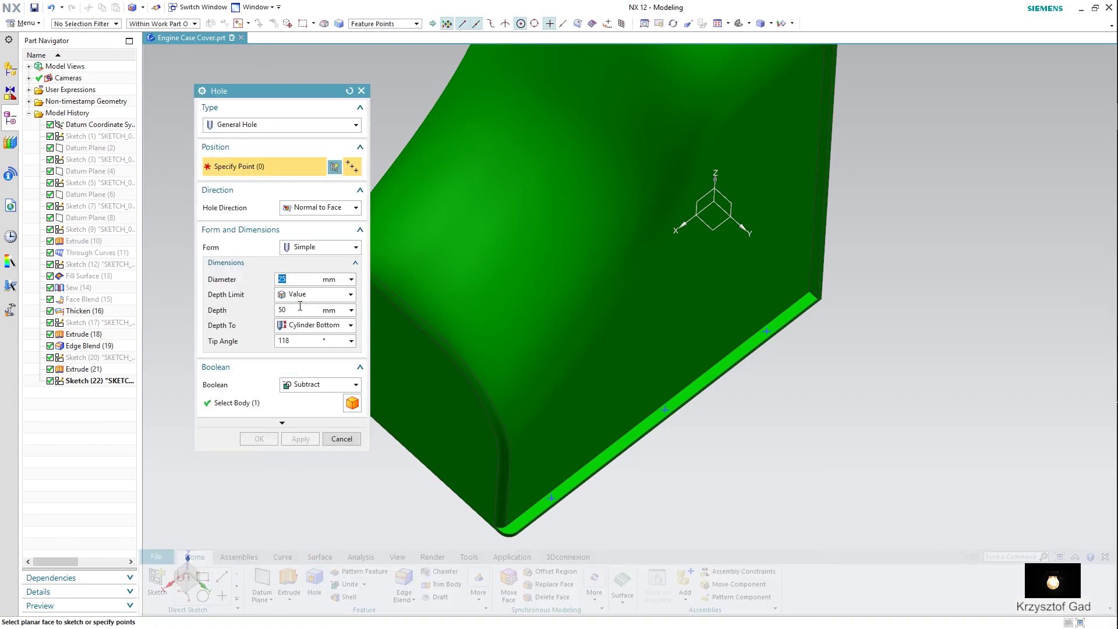
Cut 3.4 mm Simple General Holes through the body at the six Sketch (22) flange points
left_click(255, 125)
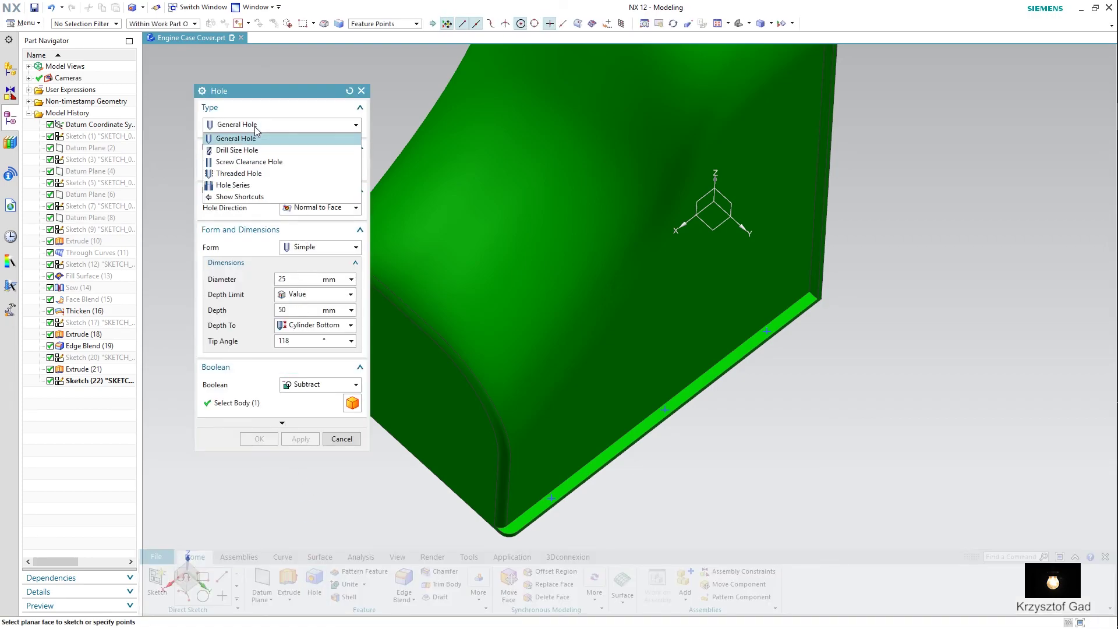
left_click(256, 161)
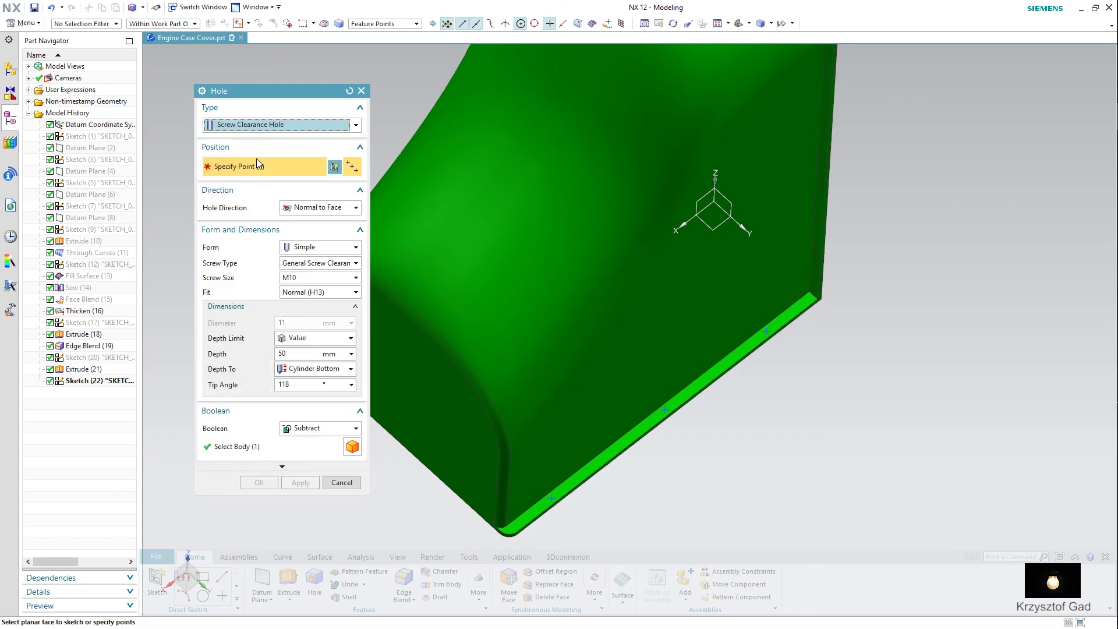
left_click(319, 278)
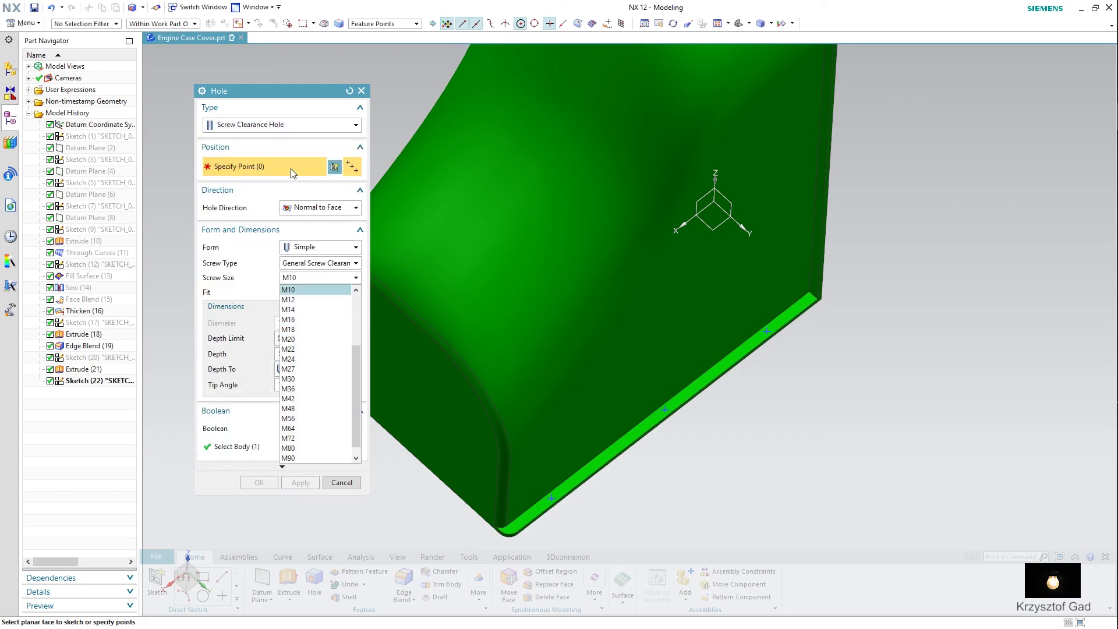
left_click(286, 130)
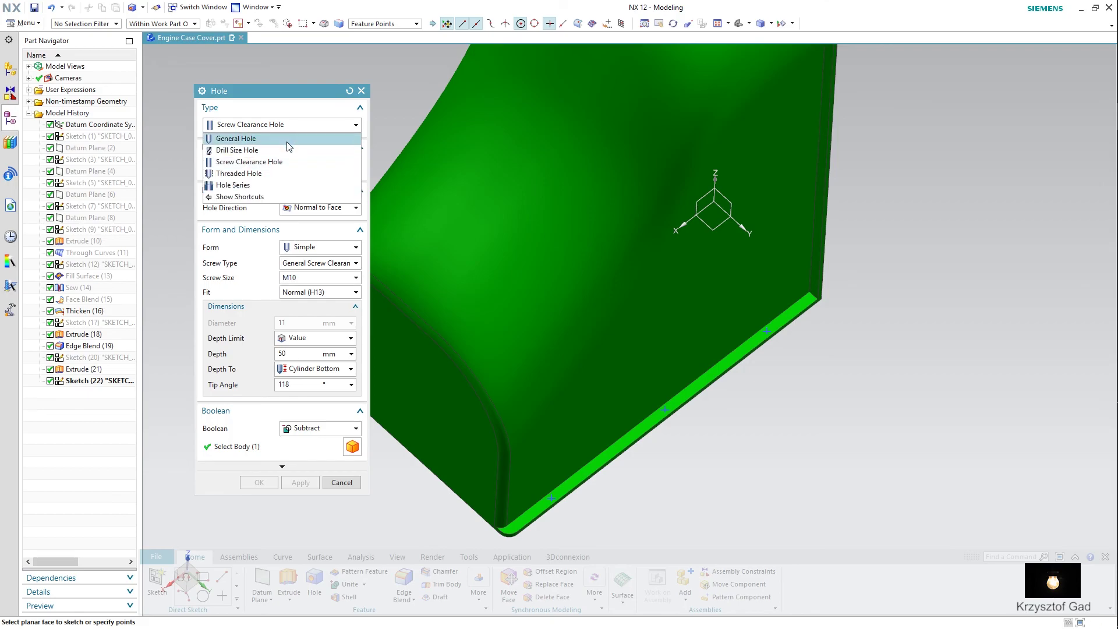
left_click(288, 139)
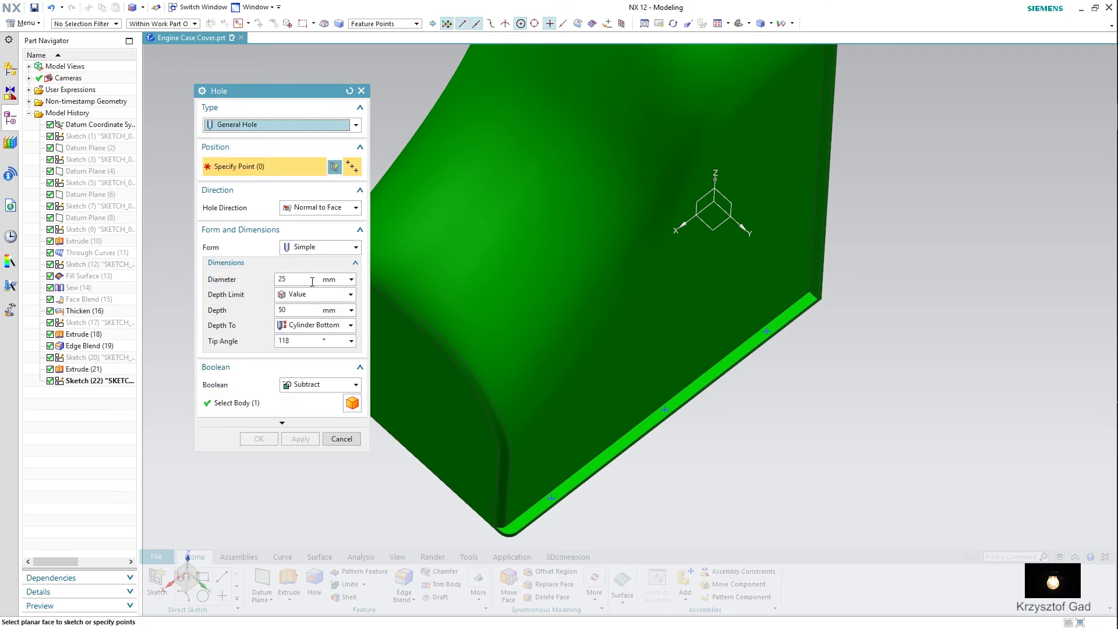
left_click(325, 248)
left_click(323, 248)
left_click(311, 282)
type("3.4")
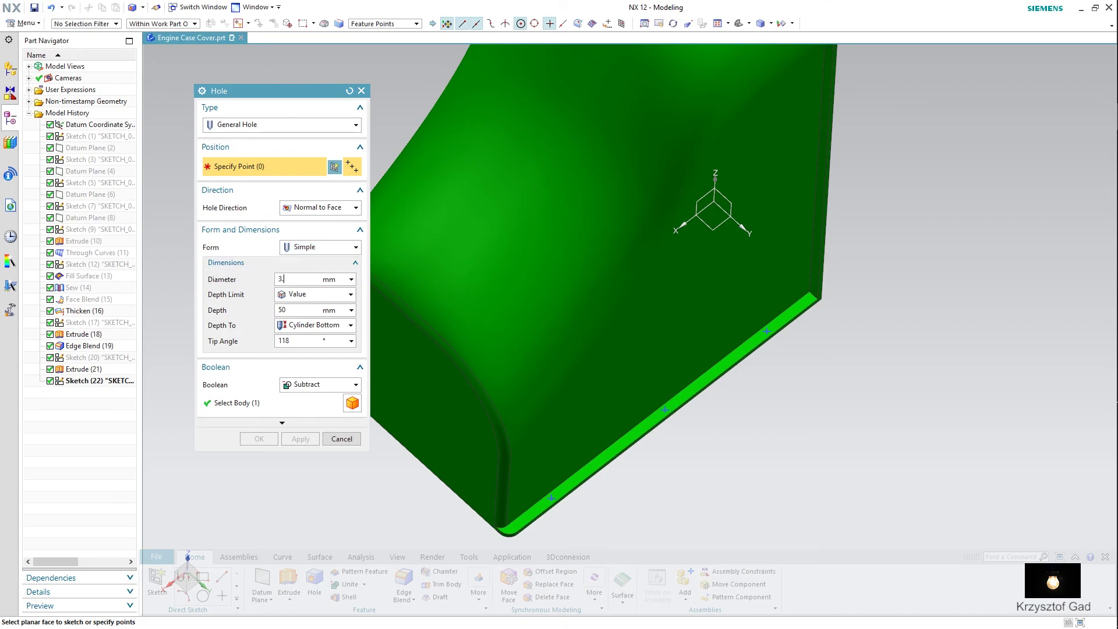
left_click(326, 297)
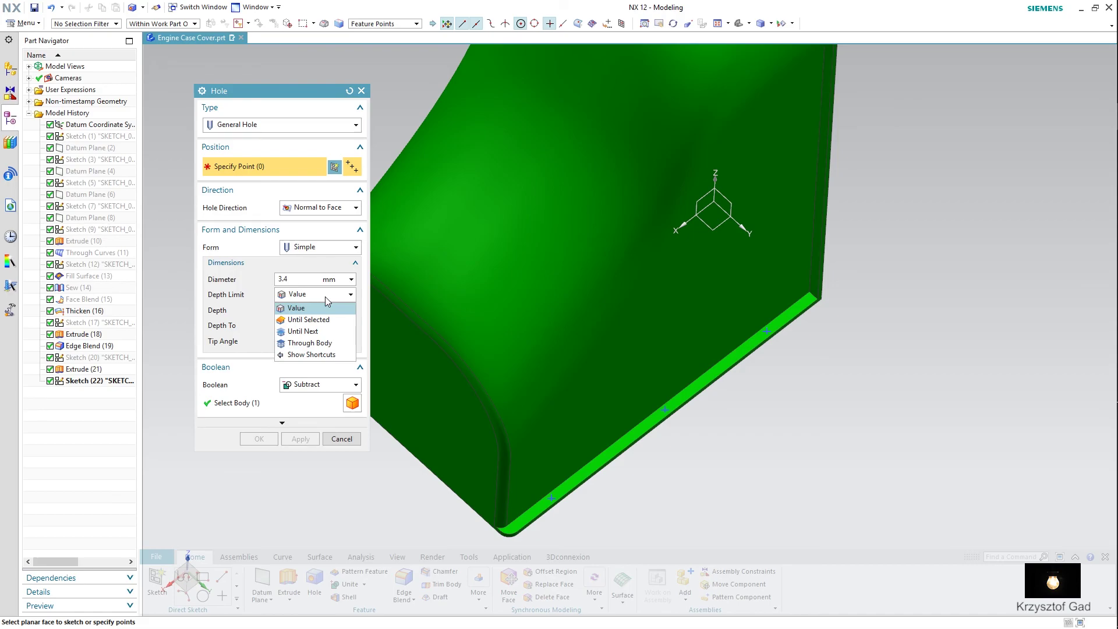
left_click(337, 343)
left_click(324, 340)
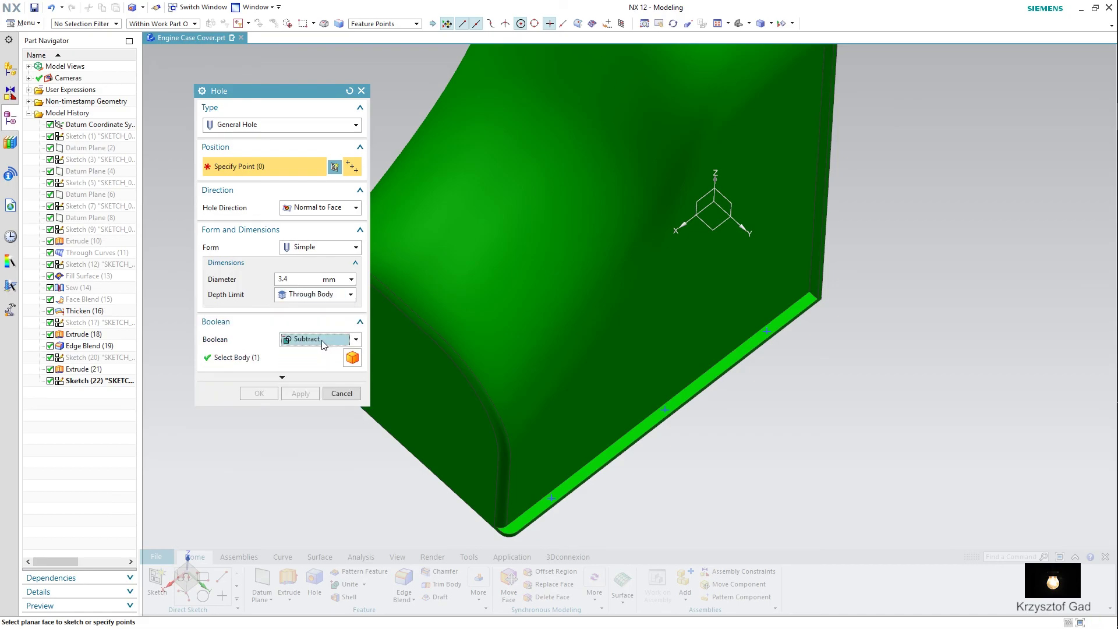
left_click(107, 382)
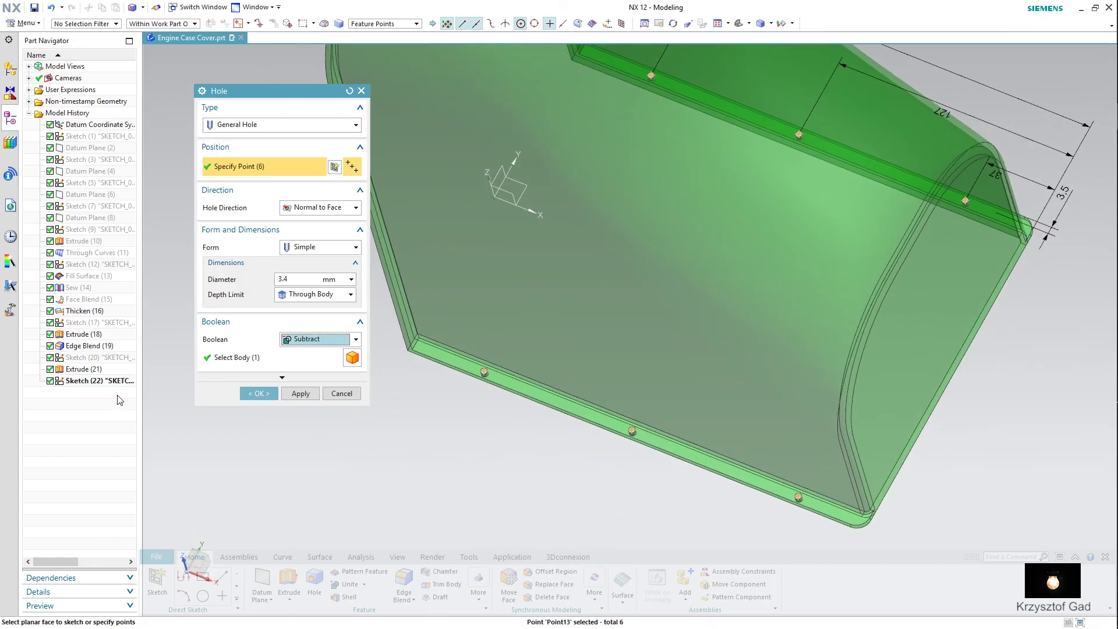
left_click(256, 398)
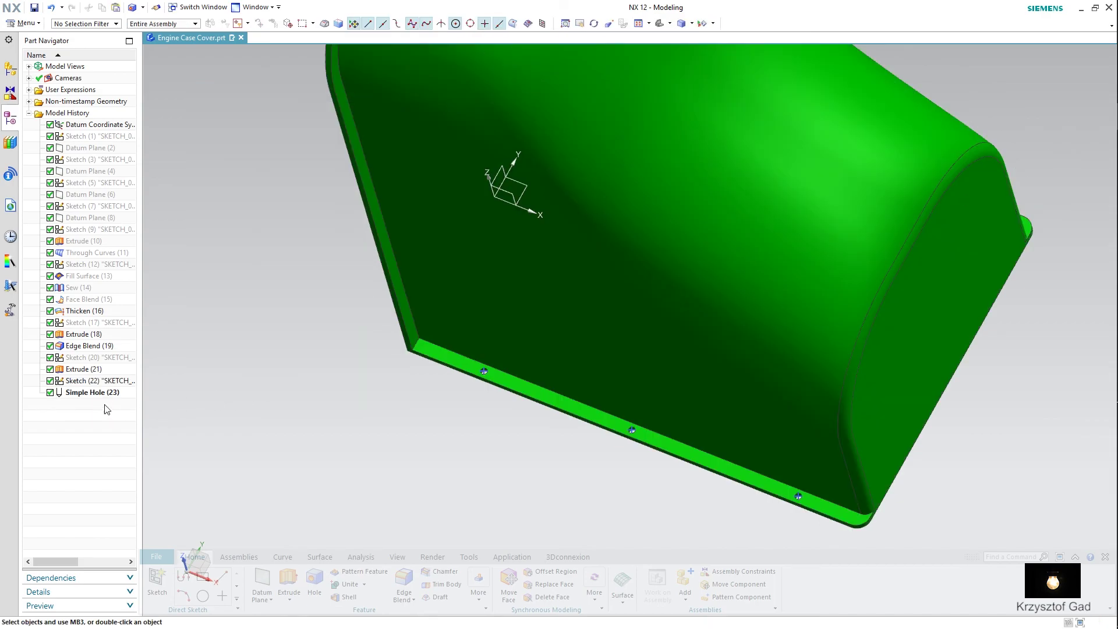
Hide the Sketch (22) hole points and start a new sketch on the cover's flat arched end face
right_click(100, 385)
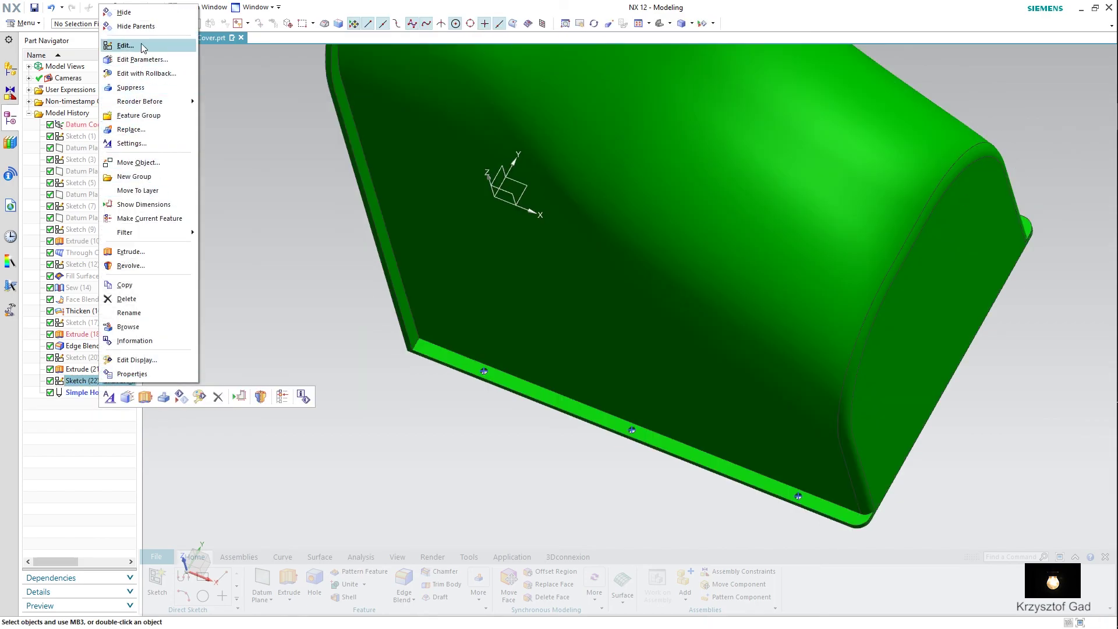
left_click(133, 27)
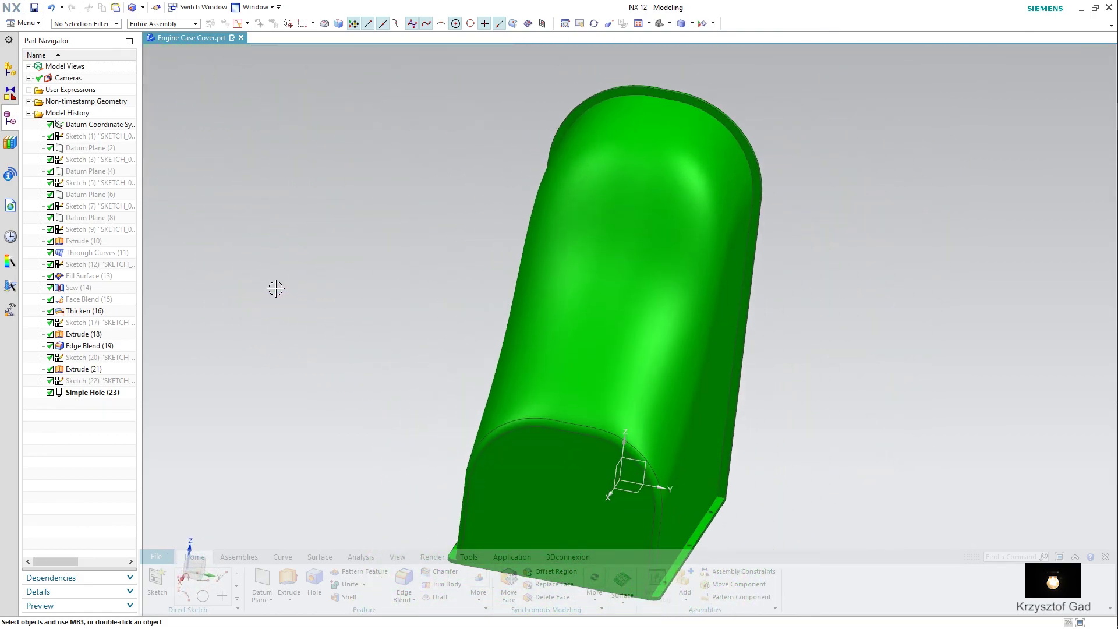
left_click(157, 579)
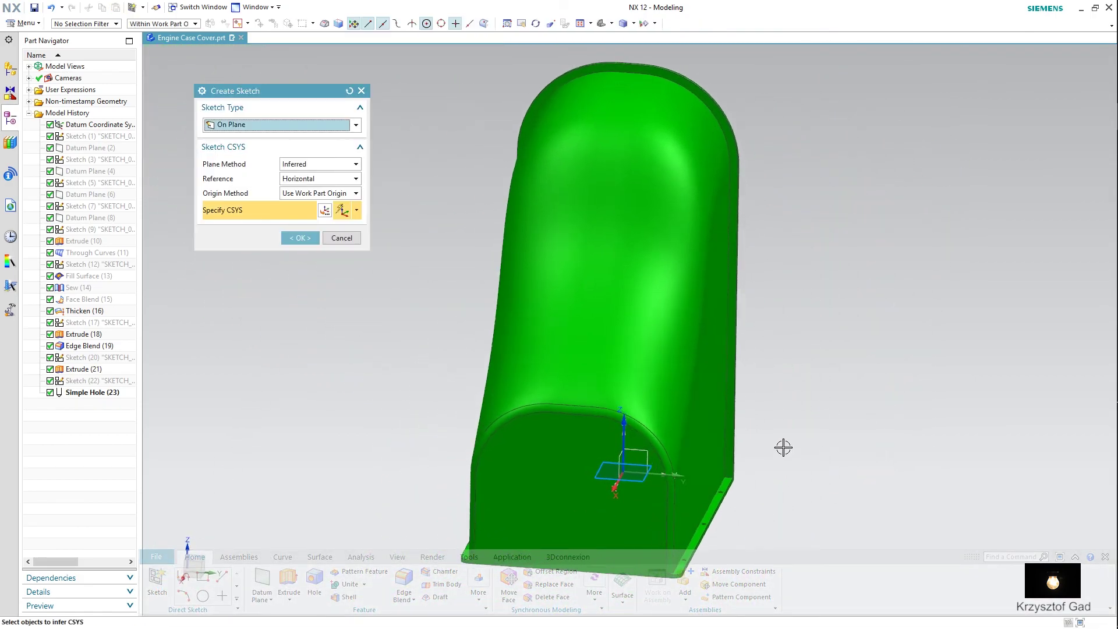
left_click(734, 429)
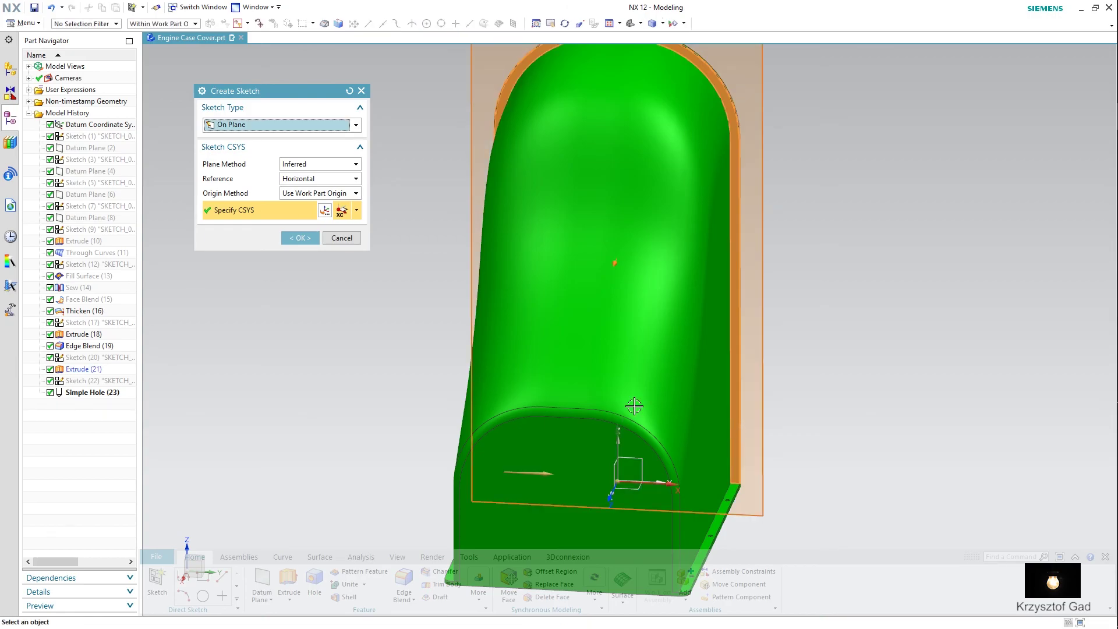
left_click(295, 237)
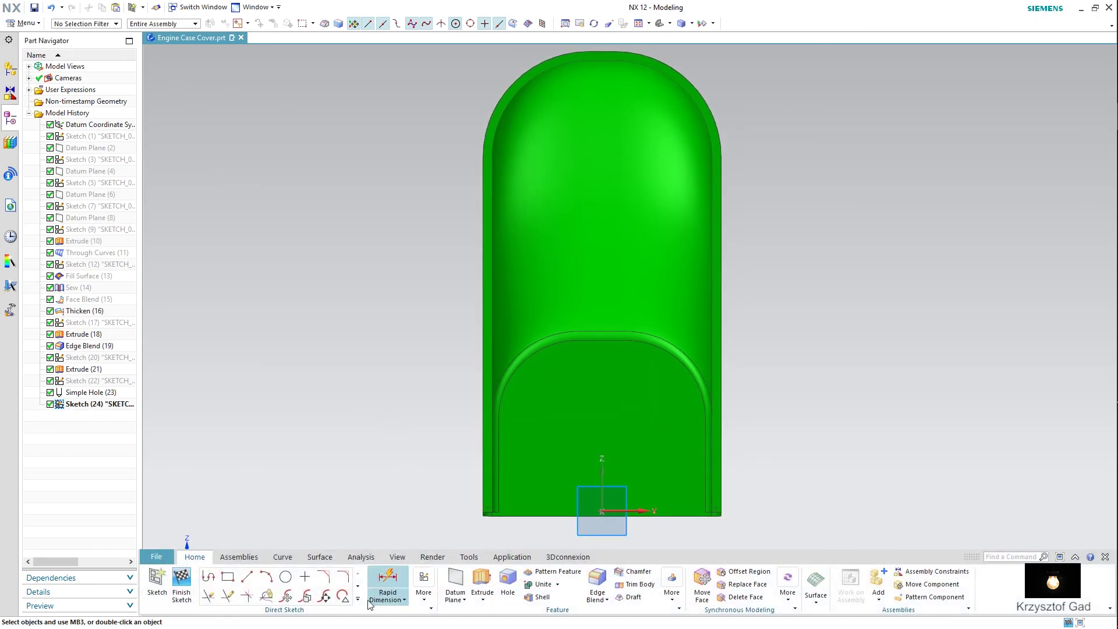
Offset the end face's right edge and top arc 3.5 mm inward
left_click(359, 599)
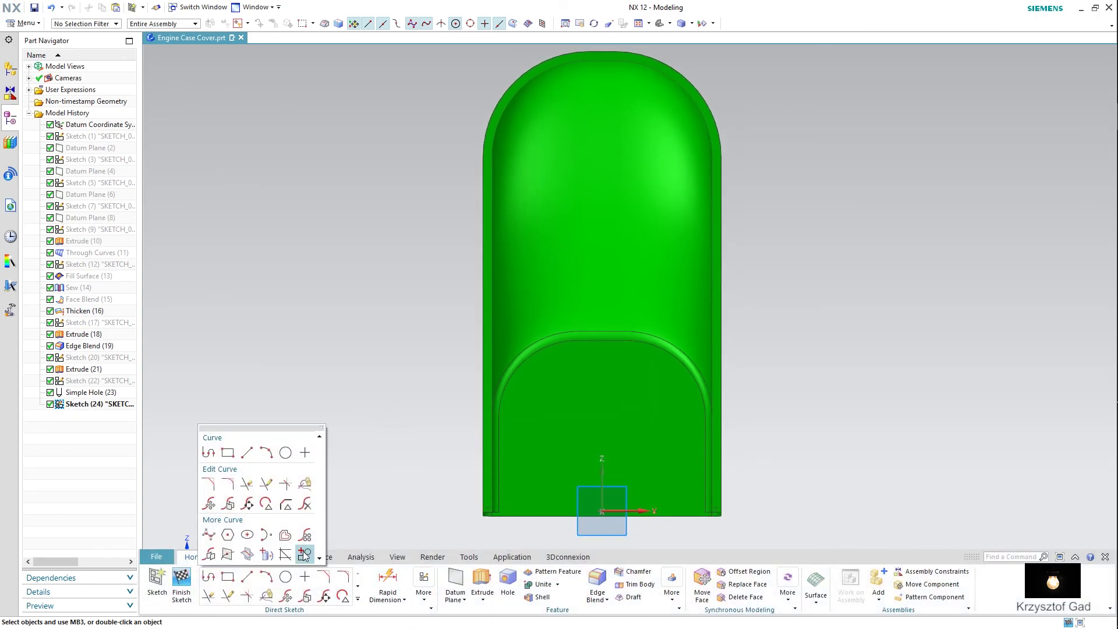
left_click(286, 534)
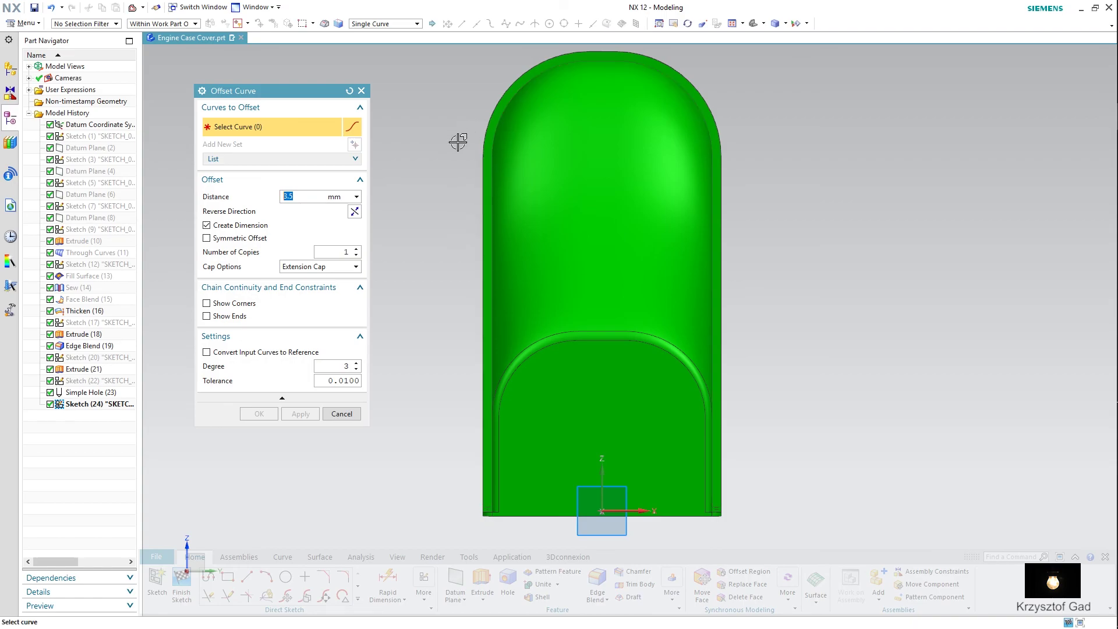
left_click(720, 174)
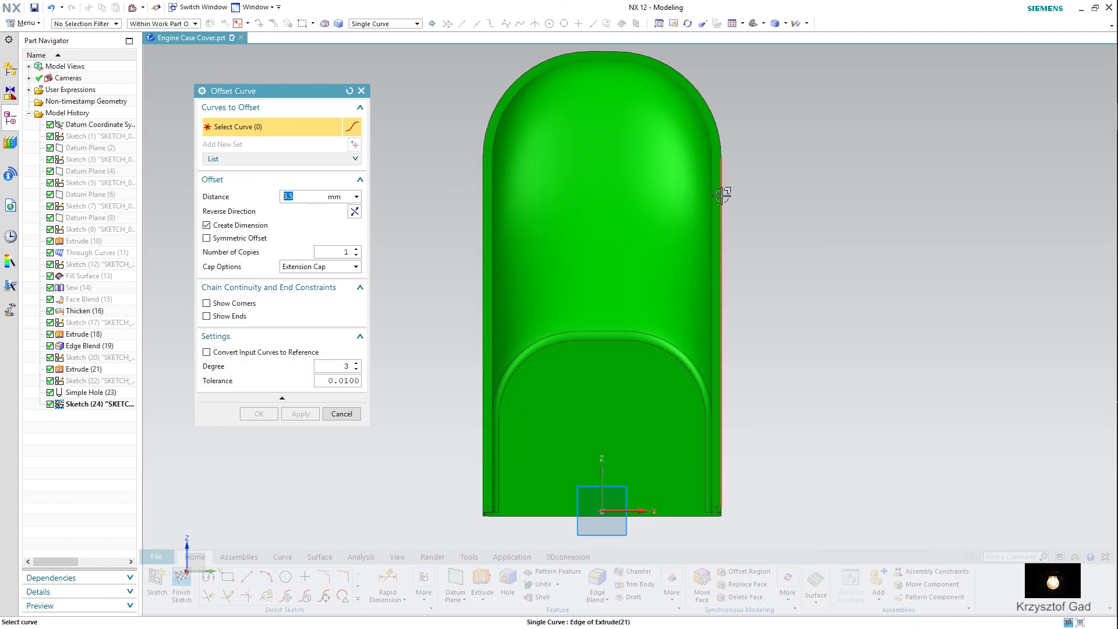
left_click(711, 120)
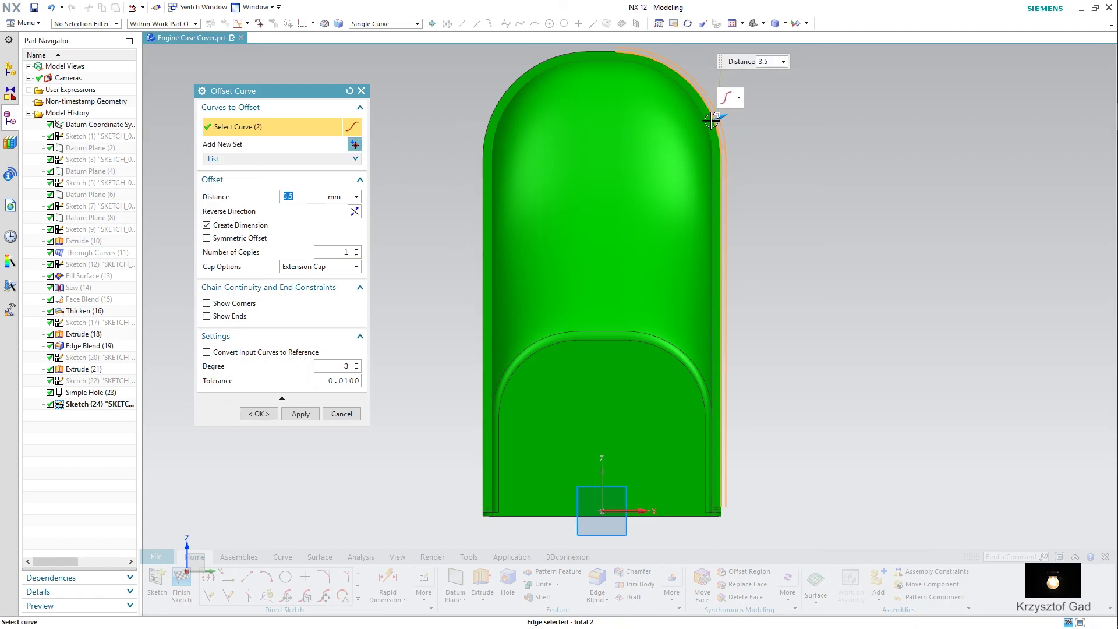
left_click(354, 210)
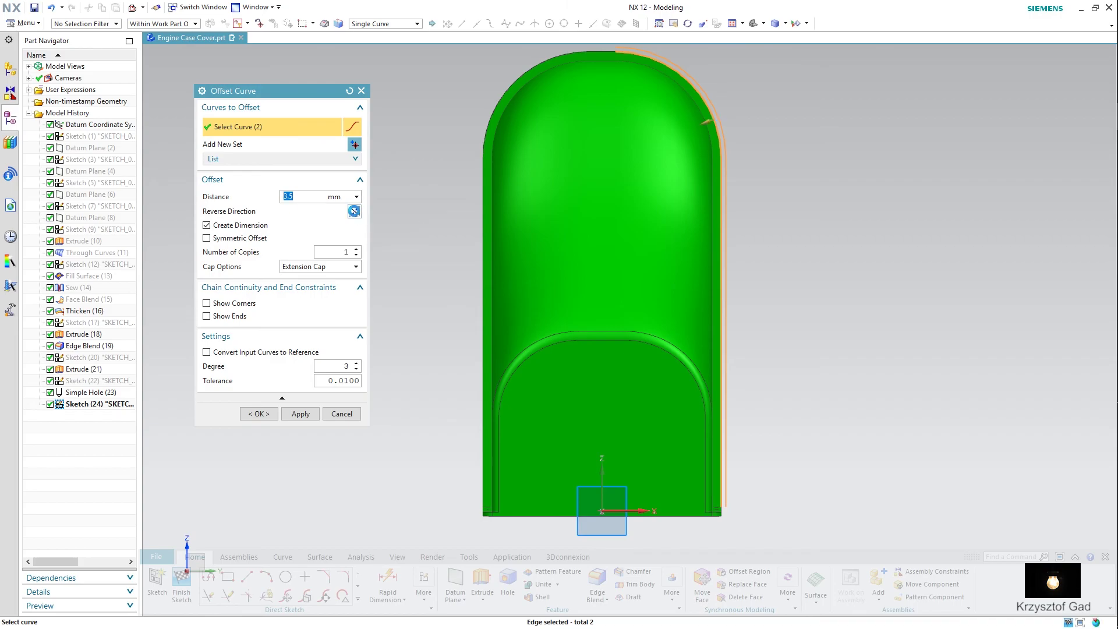
left_click(260, 415)
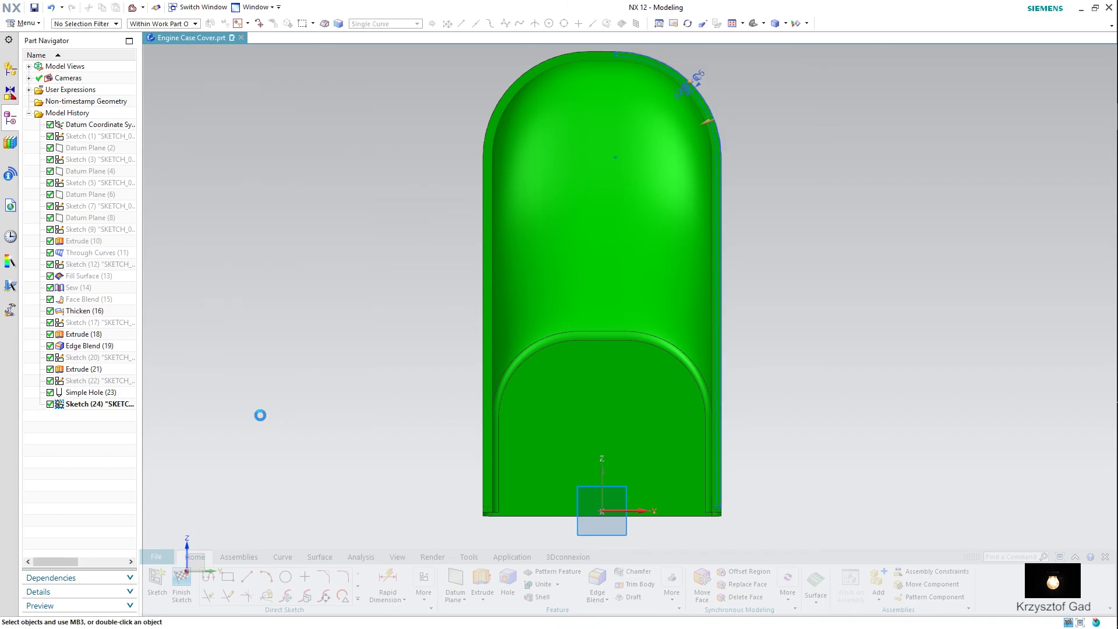
Convert the offset right line and offset top arc to reference curves
right_click(718, 474)
left_click(758, 486)
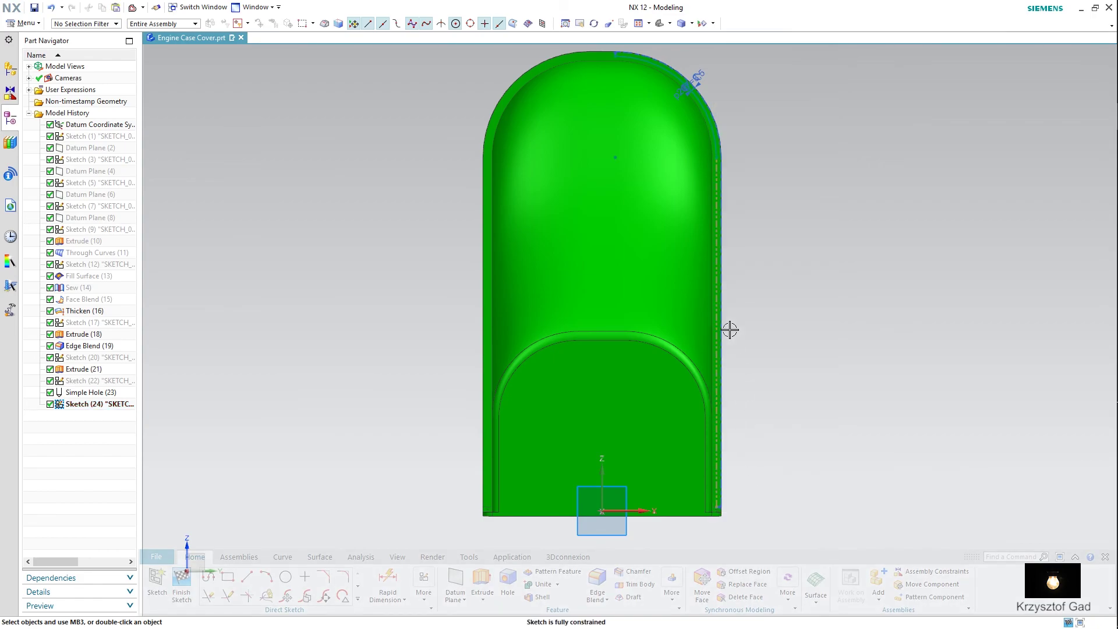
scroll(661, 182, "up", 3)
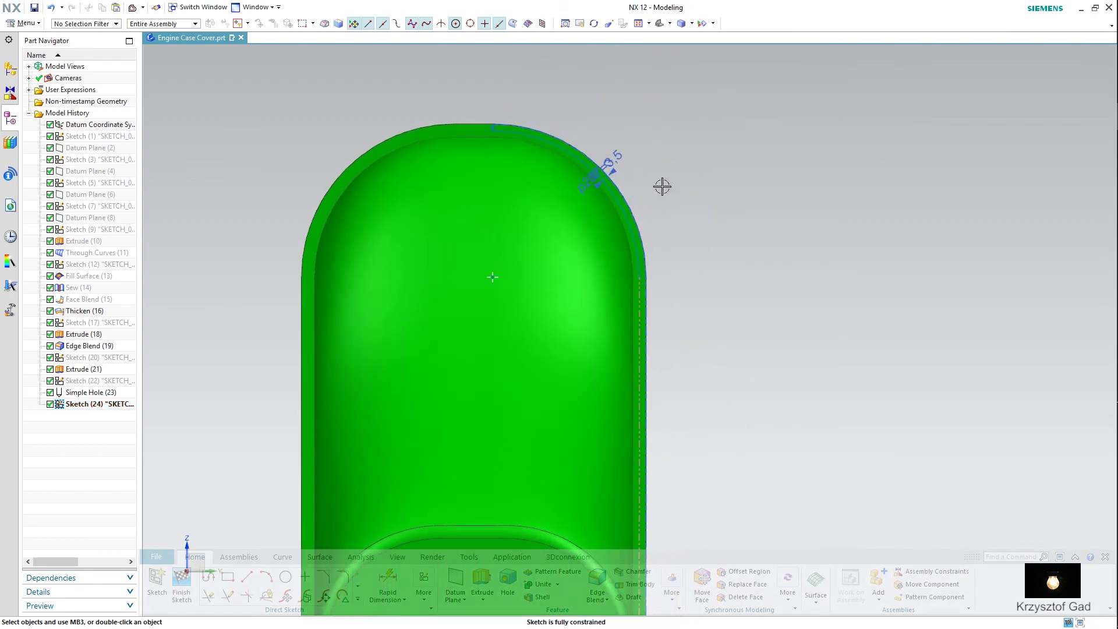
scroll(606, 247, "up", 2)
right_click(593, 239)
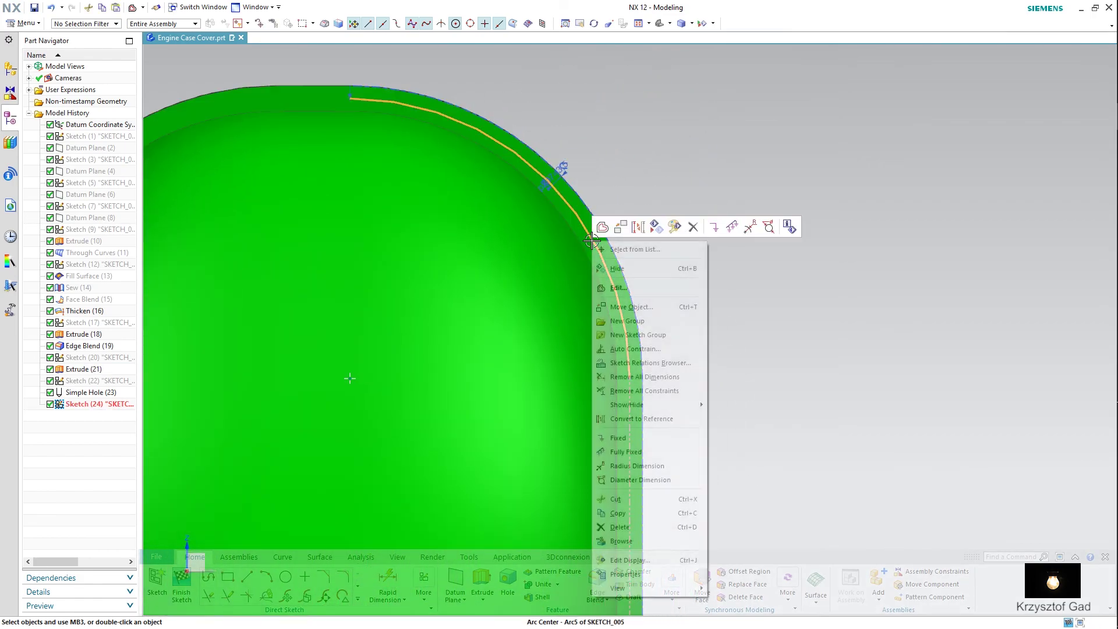
left_click(641, 228)
scroll(693, 242, "down", 5)
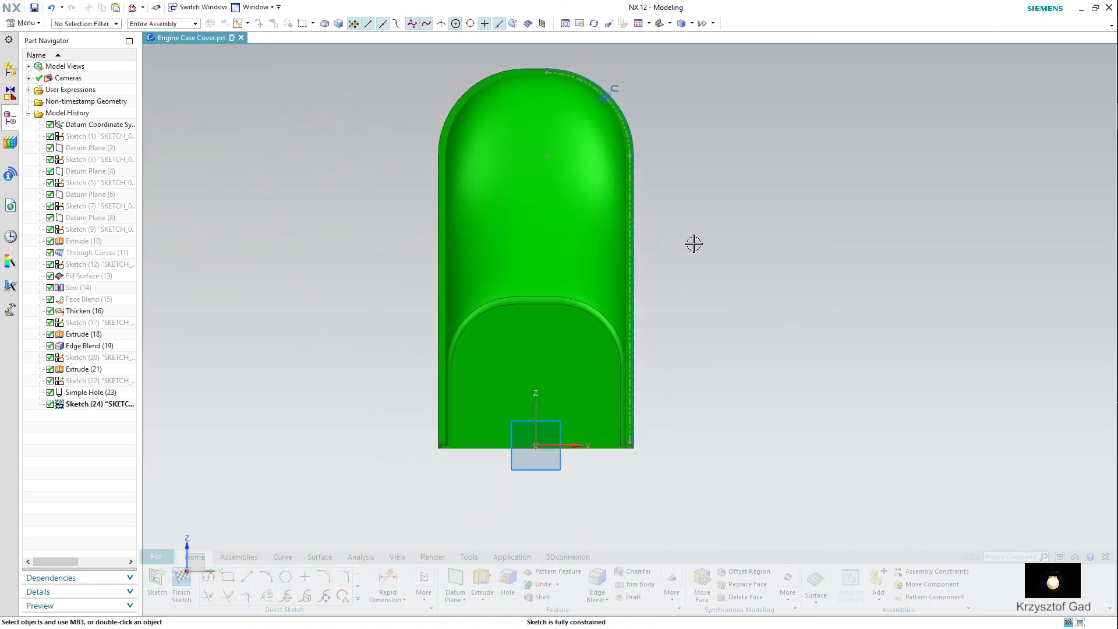
Place four sketch points along the offset right edge and upper reference arc
left_click(304, 577)
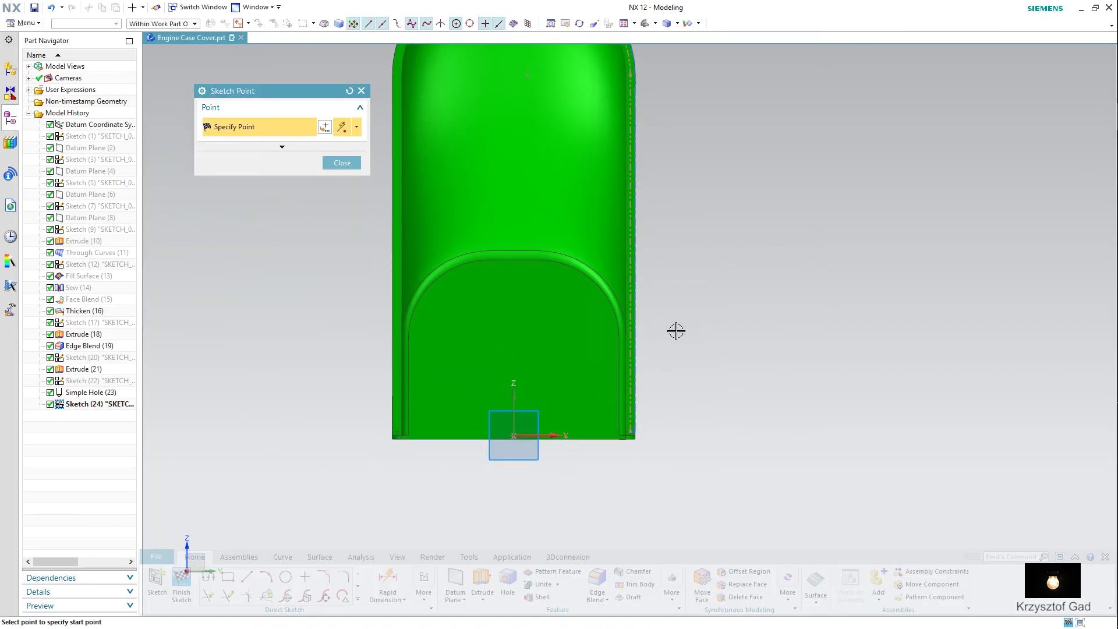
left_click(631, 384)
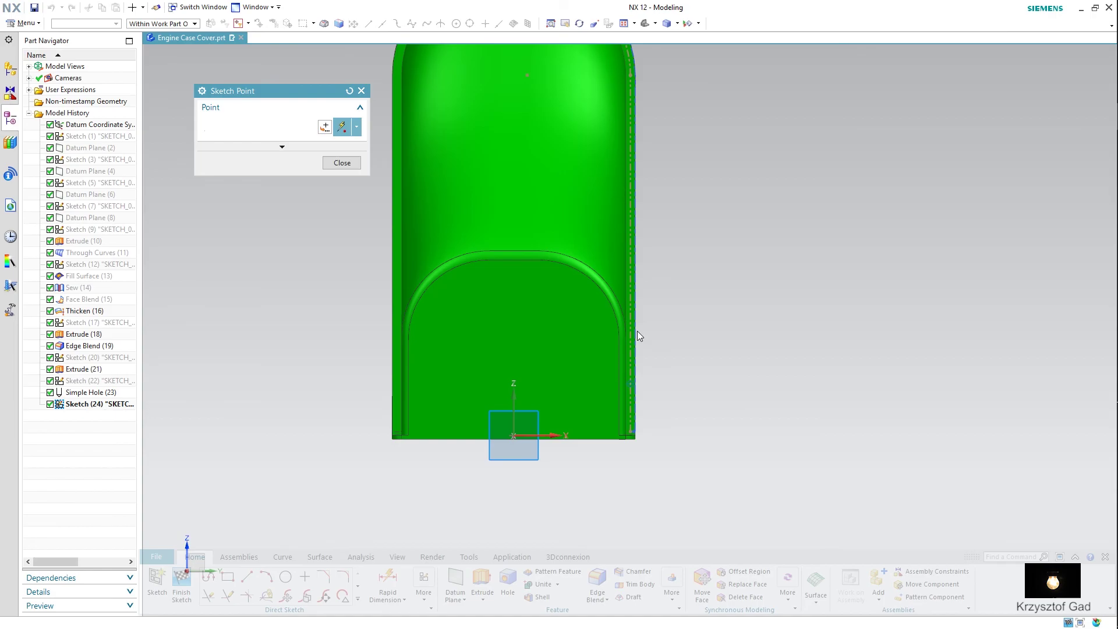
left_click(630, 239)
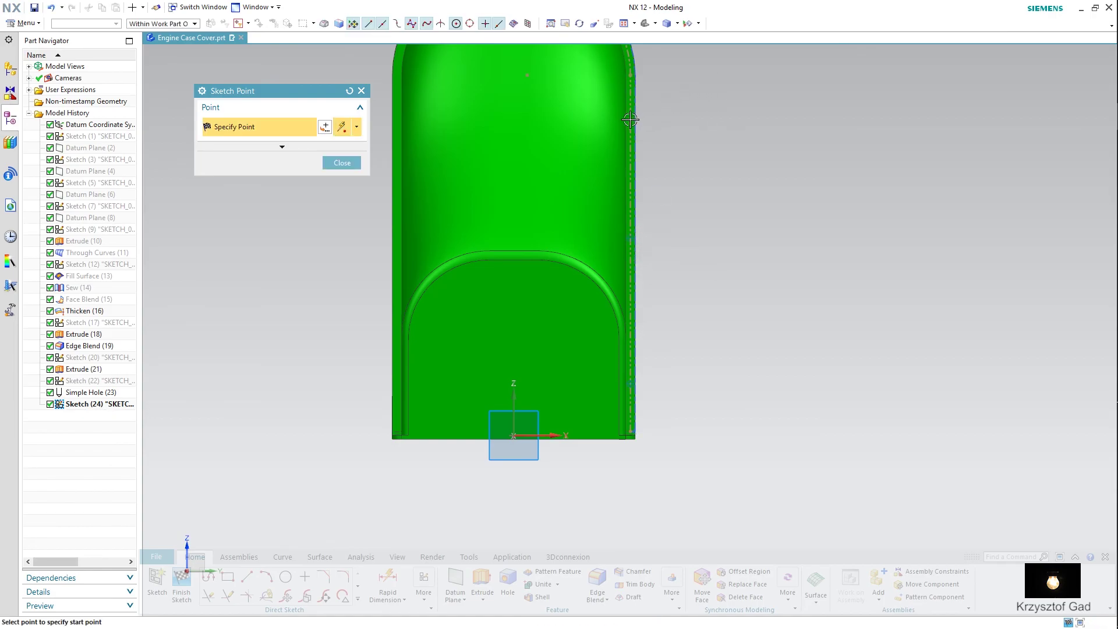
key("shift+F8")
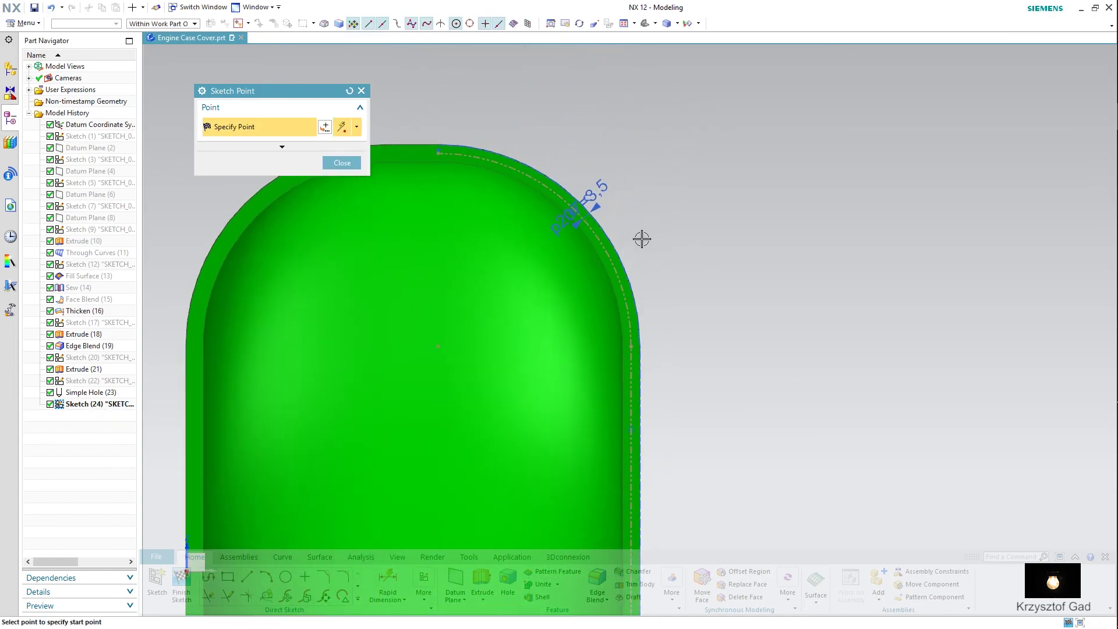
left_click(598, 244)
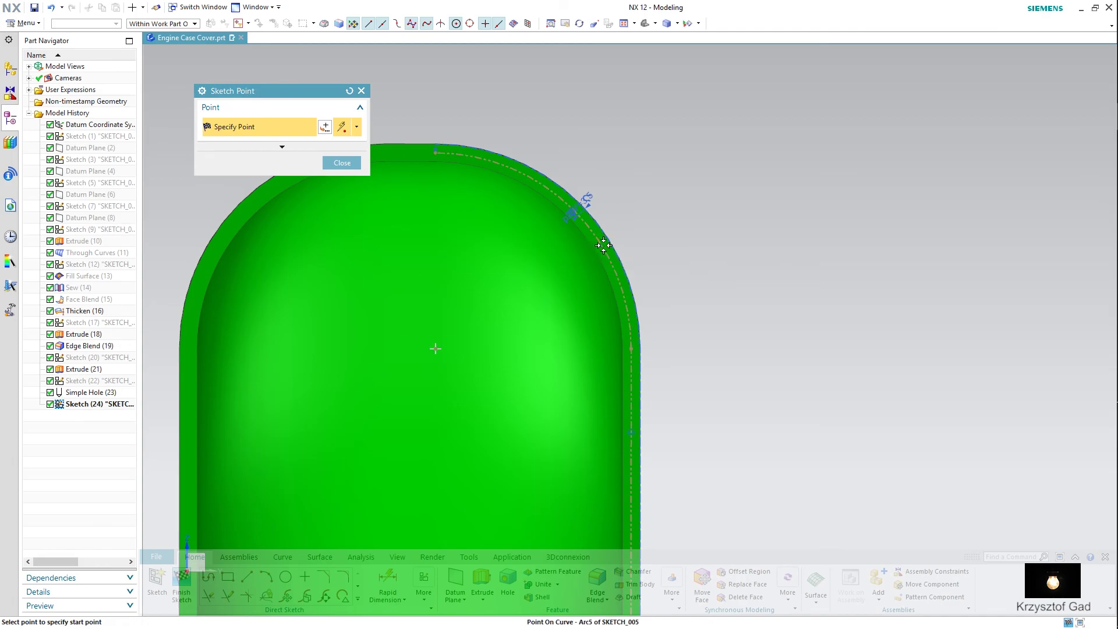
left_click(500, 165)
key("ctrl+f")
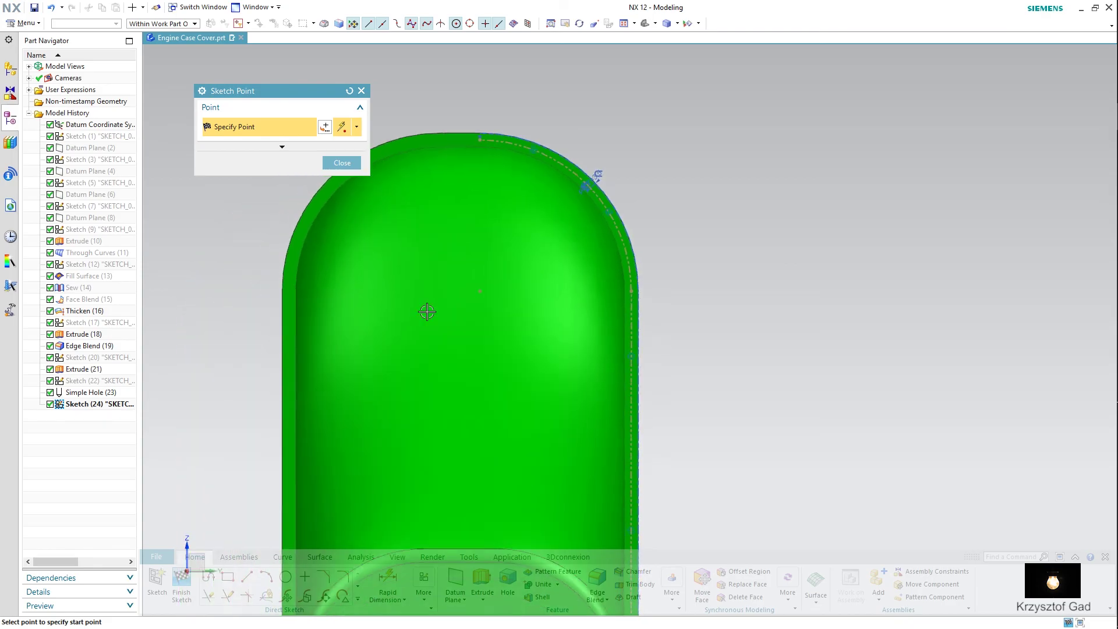
middle_click(532, 515)
Dimension the two lowest right-edge points at 47 and 147 from the bottom edge
key("d")
middle_click_drag(533, 515, 598, 486)
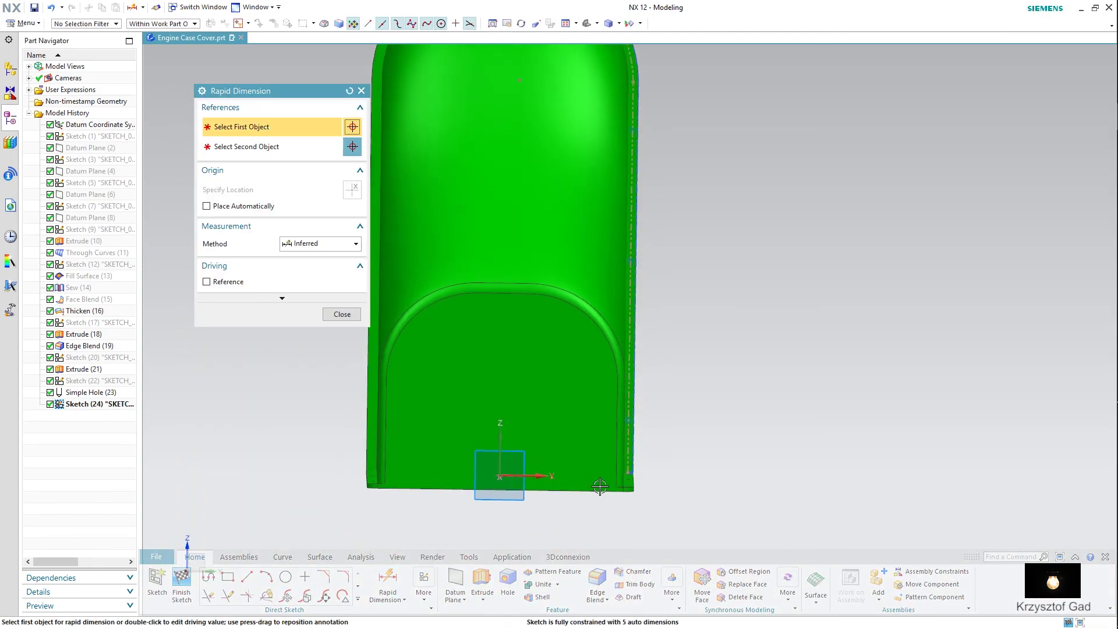
left_click(589, 494)
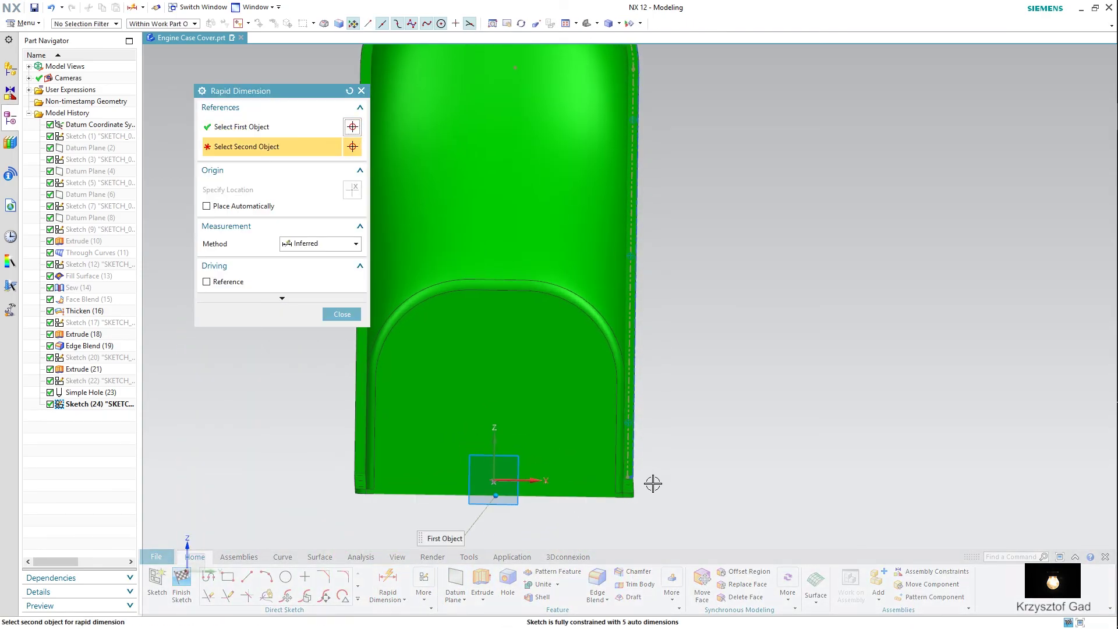
left_click(628, 421)
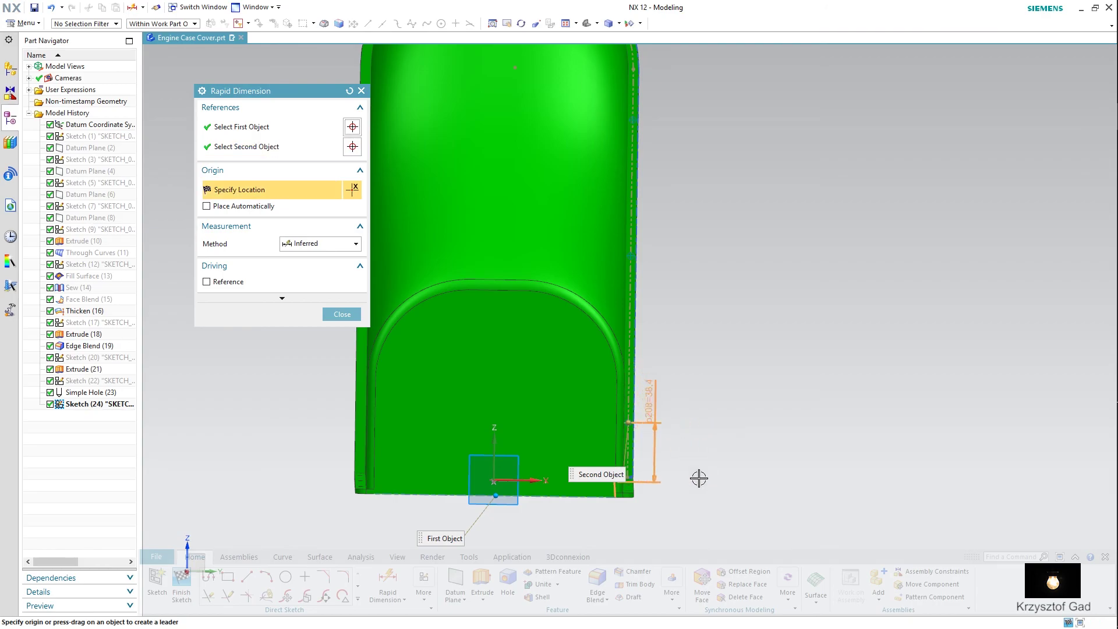
middle_click_drag(693, 494, 689, 456)
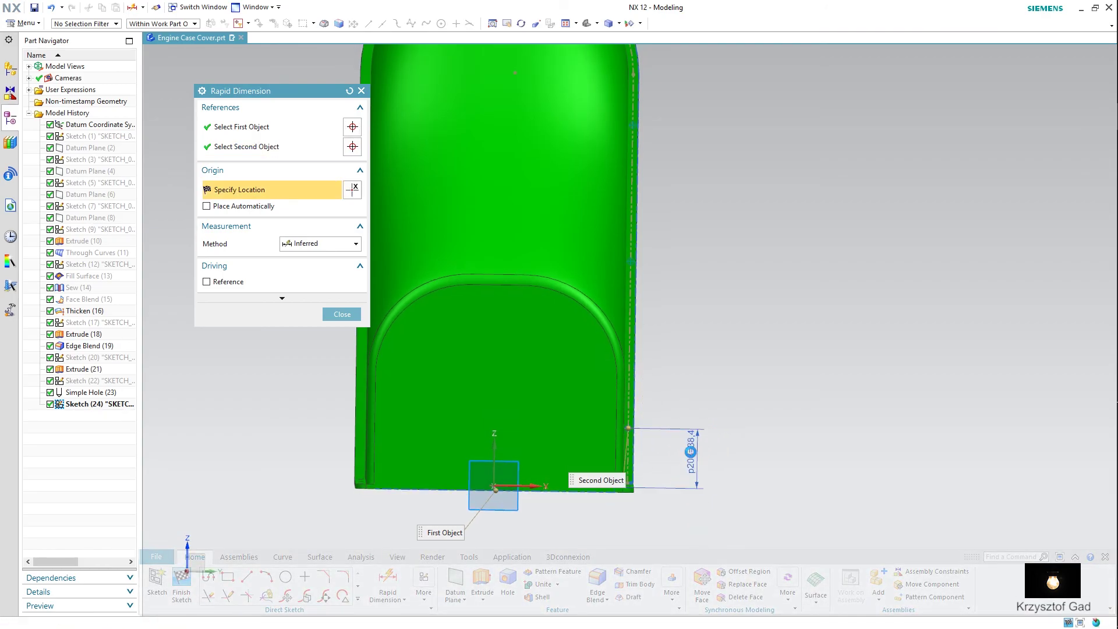
left_click(689, 455)
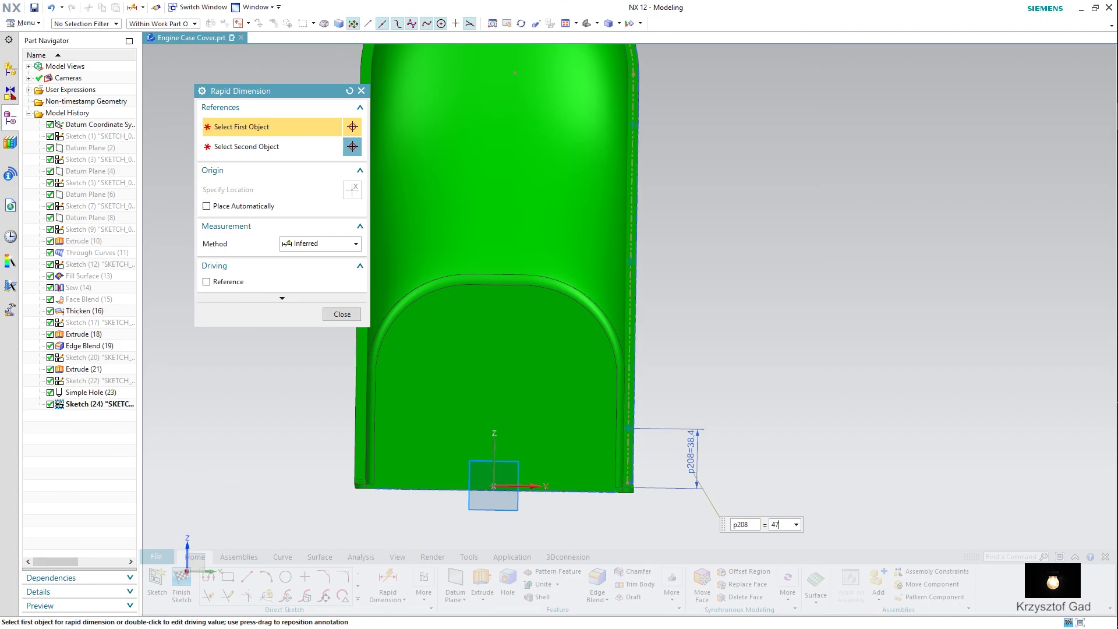
left_click(563, 494)
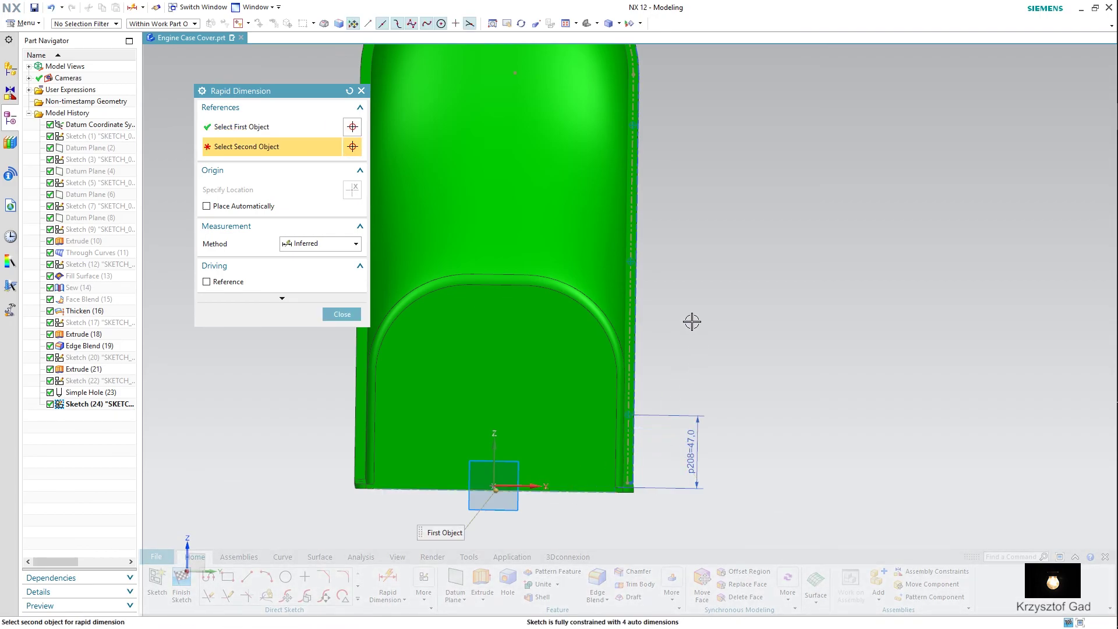
left_click(632, 260)
left_click(743, 335)
type("147")
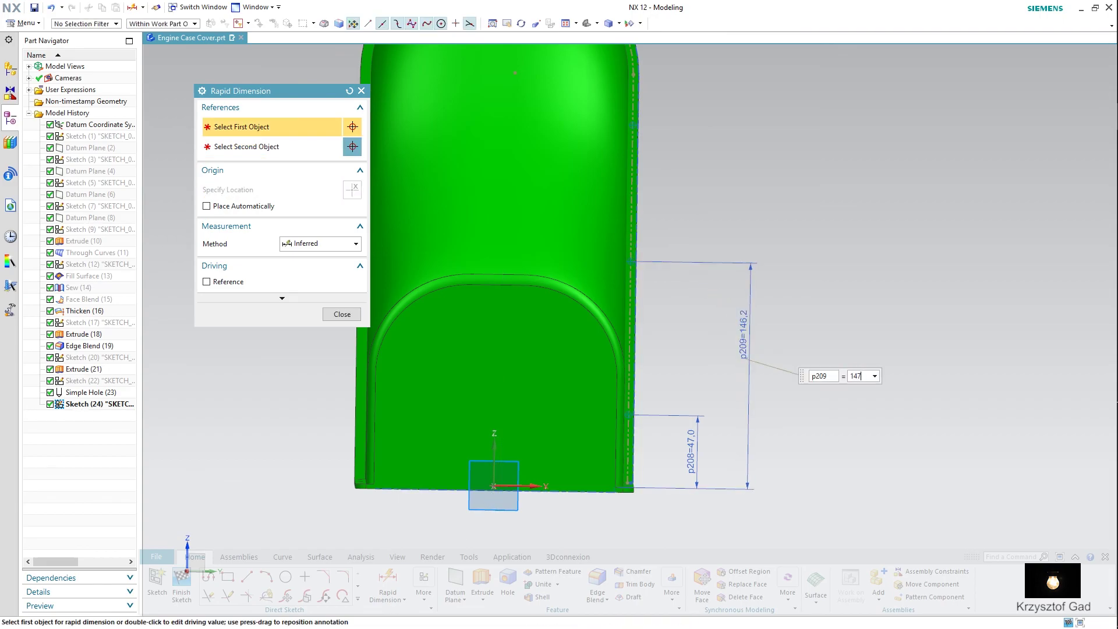
key("Return")
Dimension the remaining points at 237, 287 and 337 from the bottom edge
left_click(569, 492)
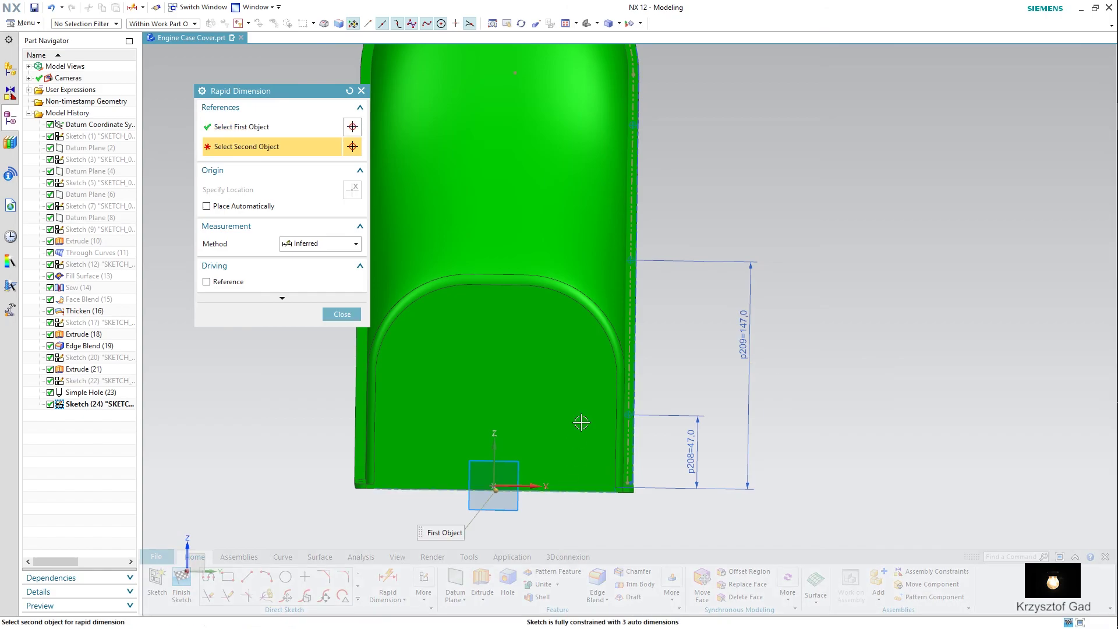
left_click(635, 127)
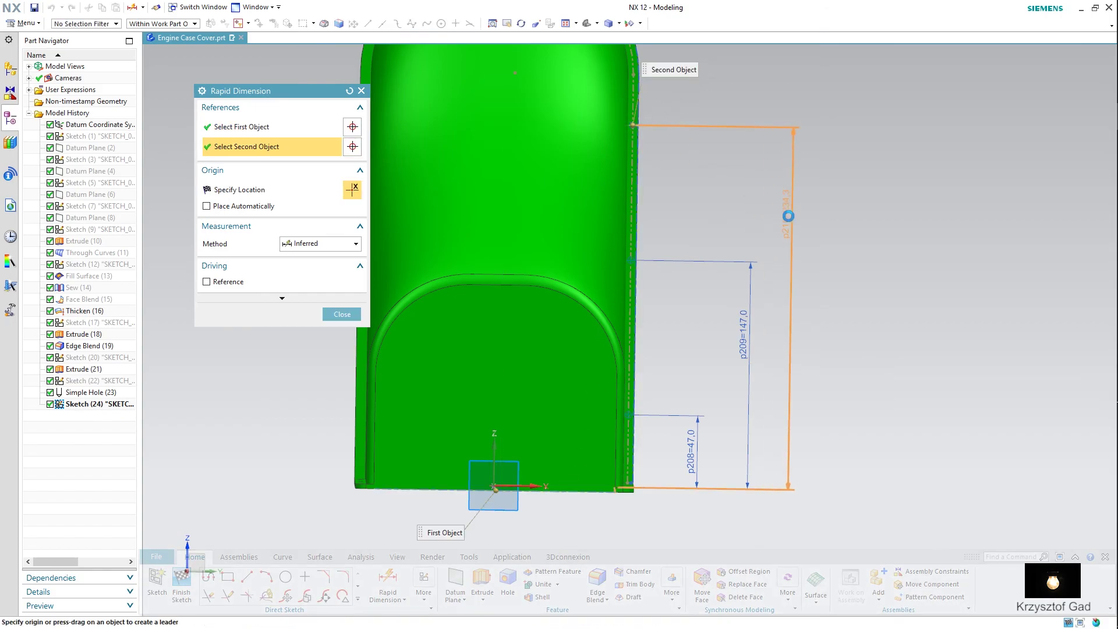
left_click(790, 216)
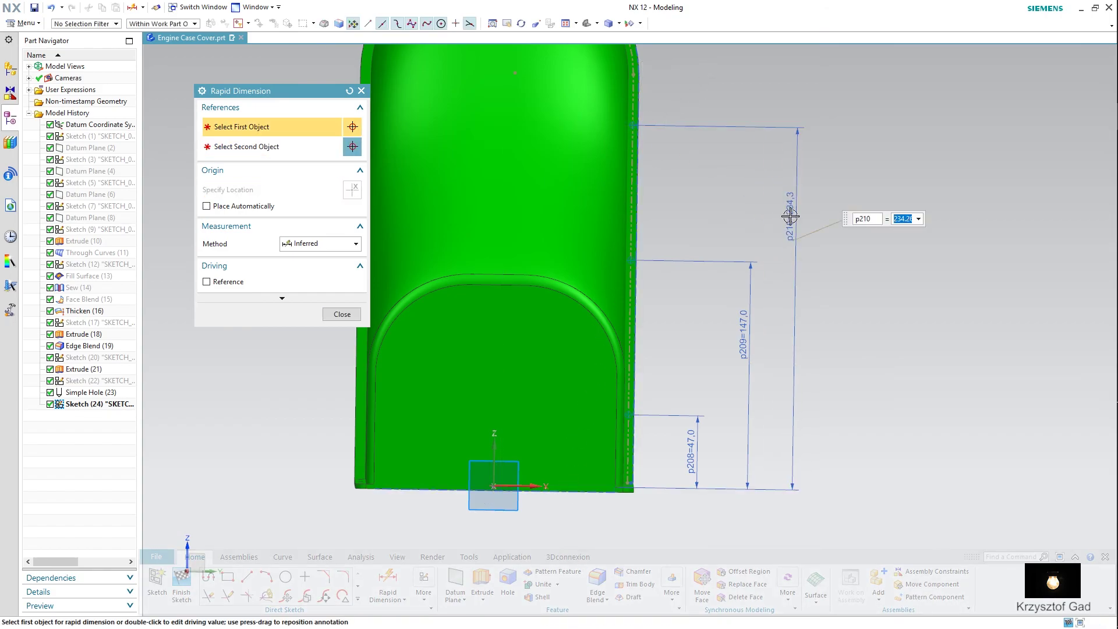
type("237")
key("Return")
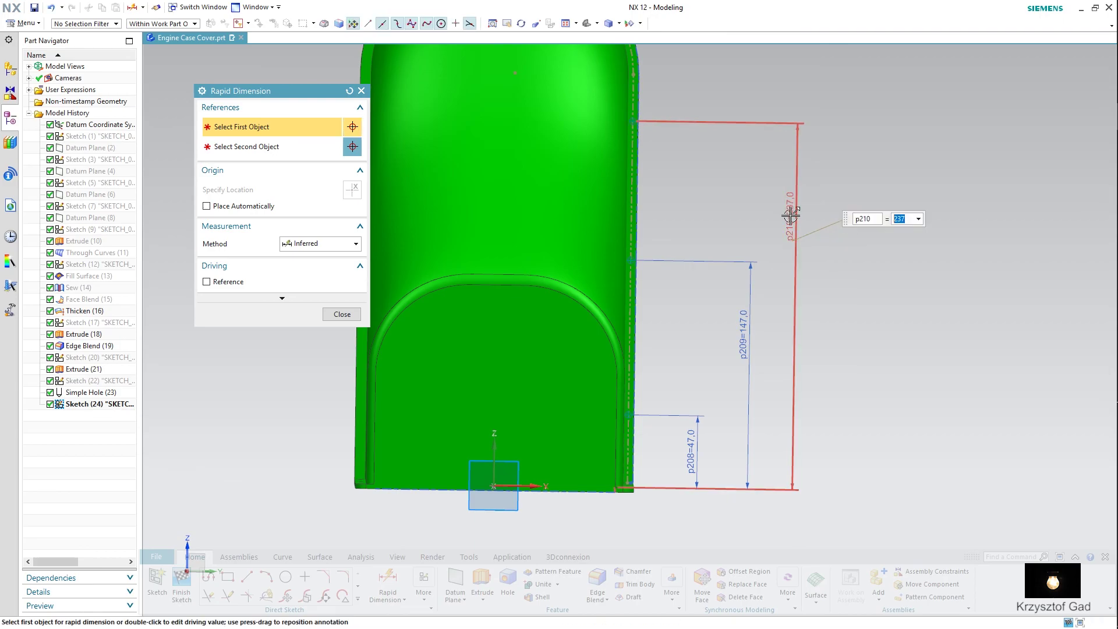
left_click(594, 497)
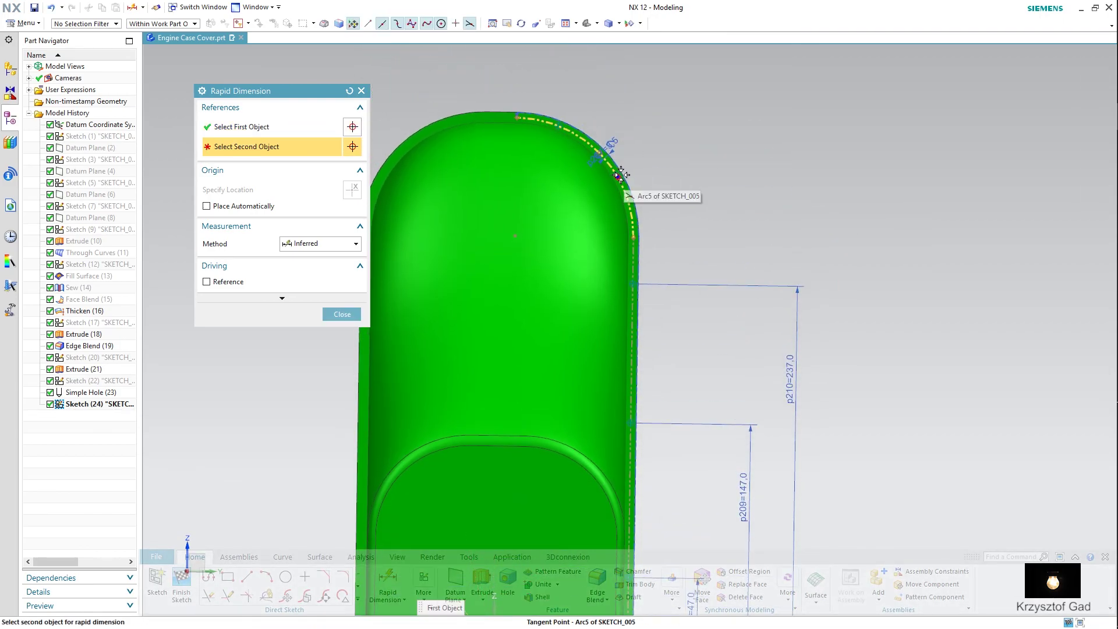
left_click(620, 174)
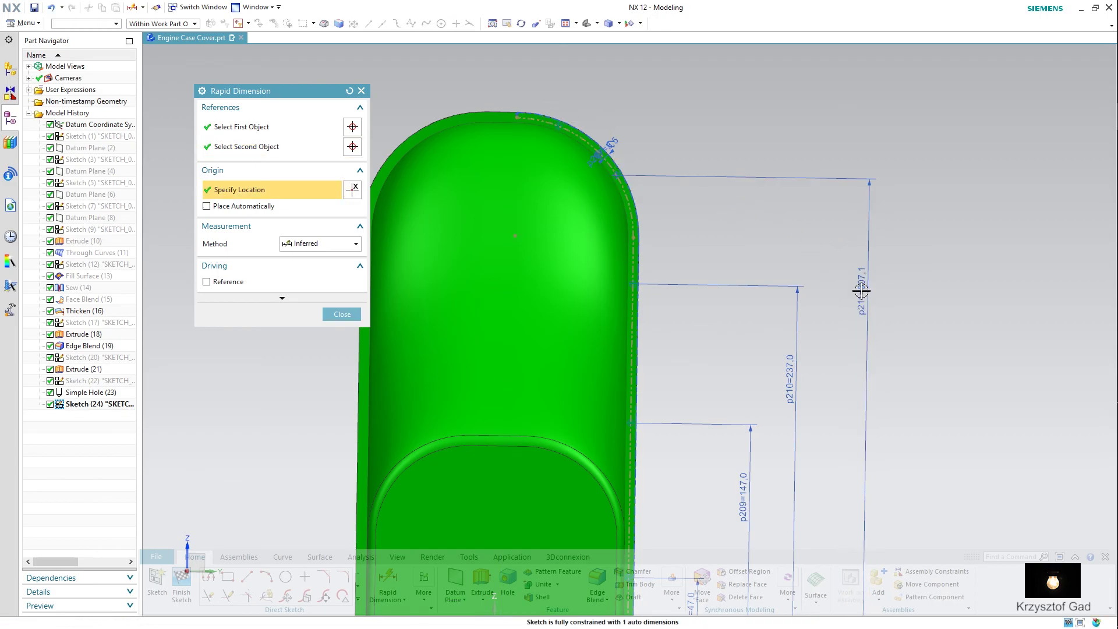
left_click(861, 289)
type("287")
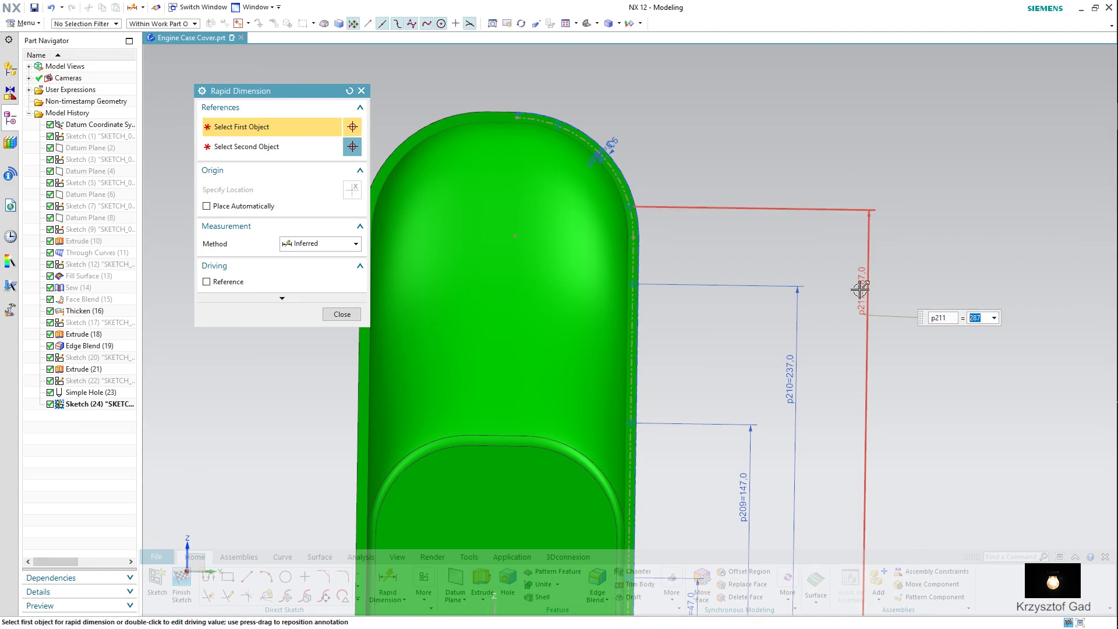
key("Return")
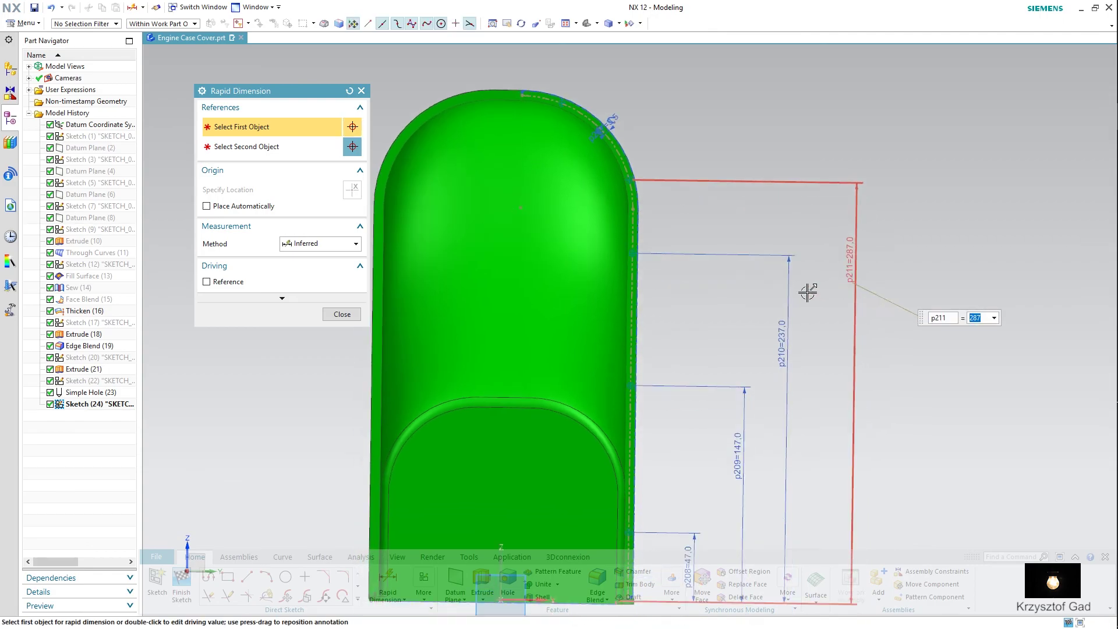
left_click(584, 539)
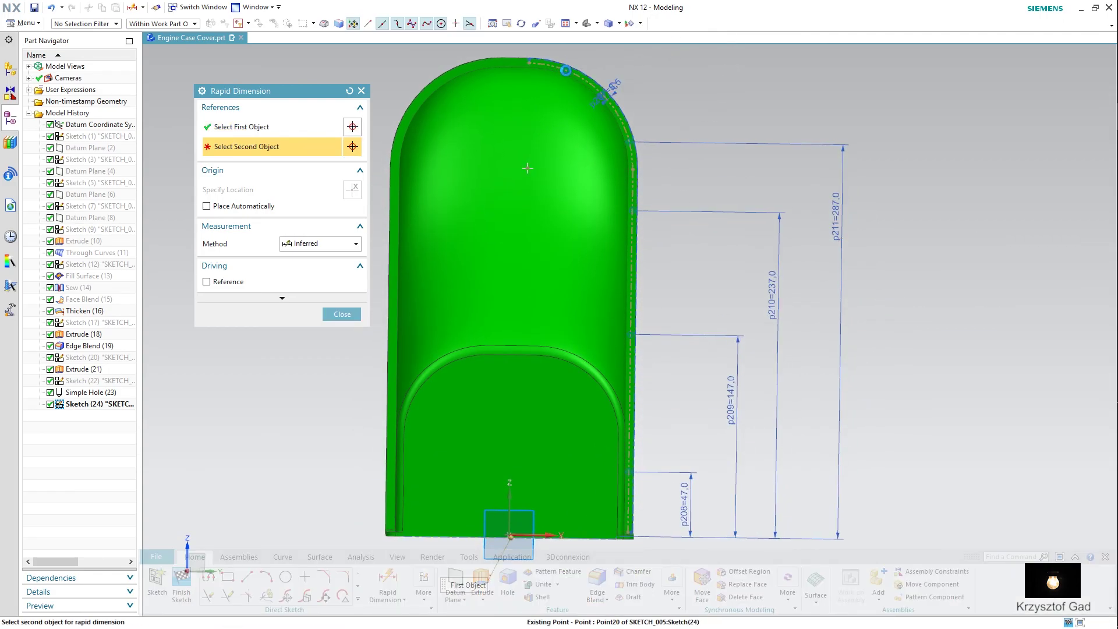
left_click(528, 168)
left_click(888, 172)
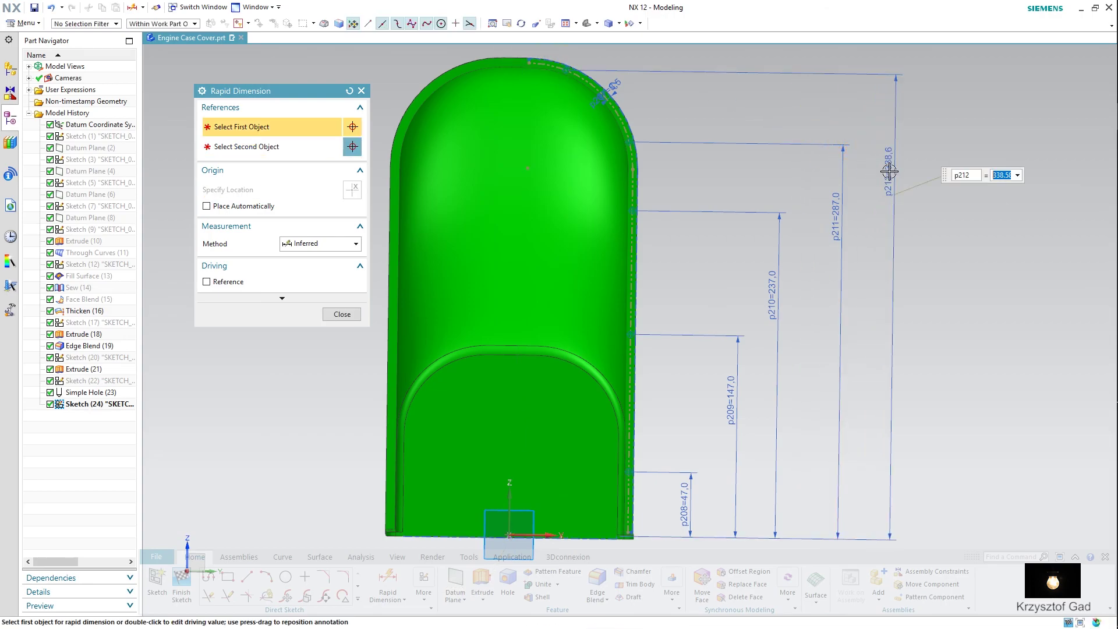
type("337")
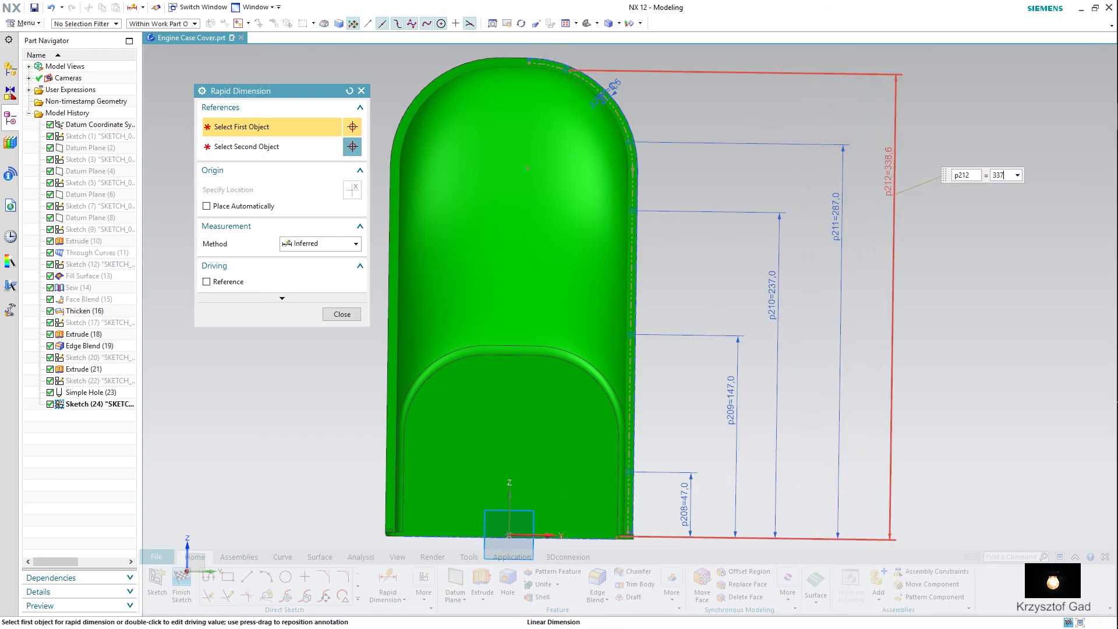
key("Return")
Mirror the five right-edge points to the left side about the vertical Z axis
left_click(342, 314)
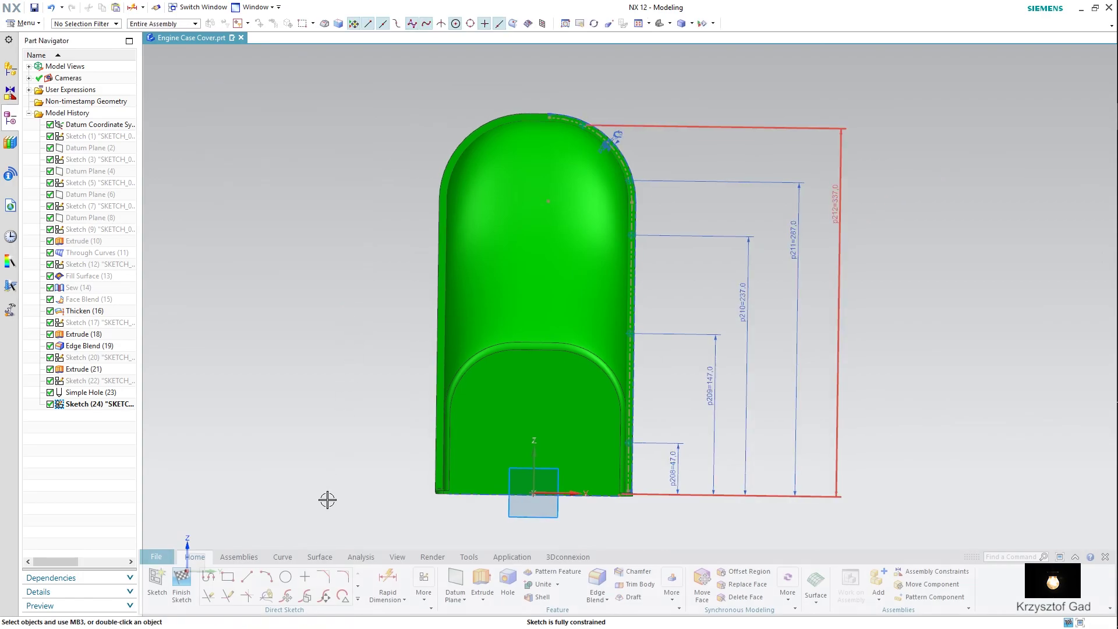
left_click(357, 600)
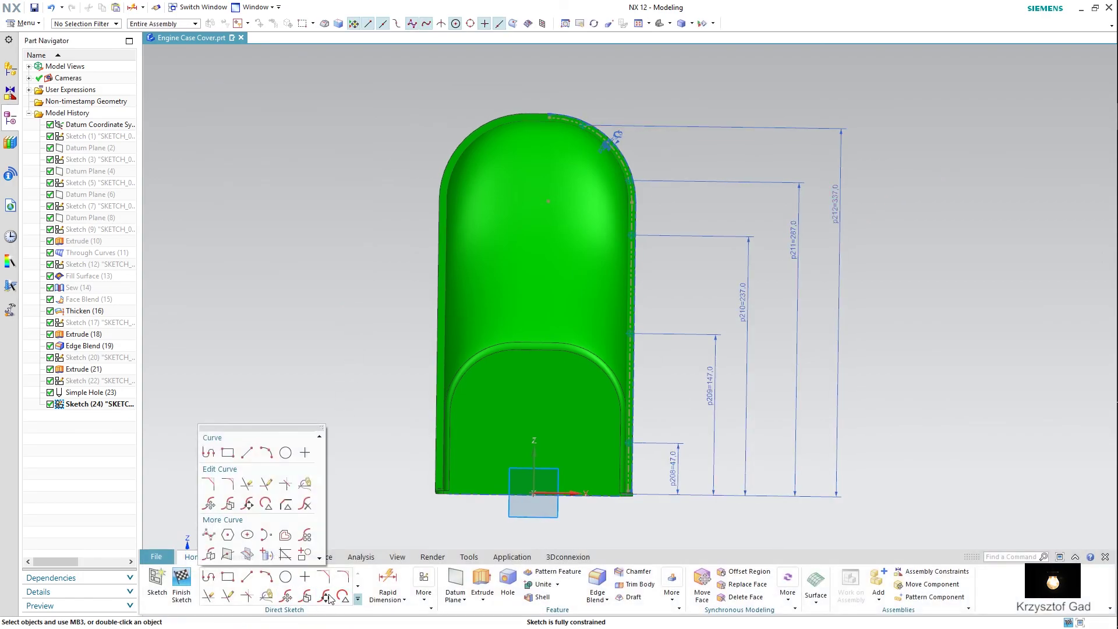
left_click(227, 553)
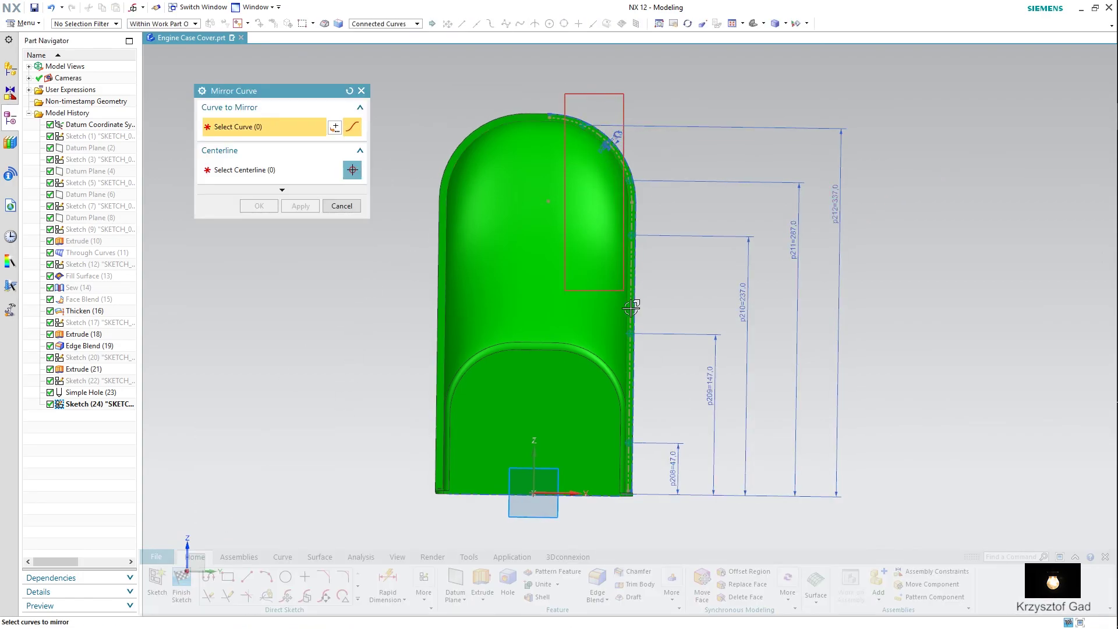
left_click_drag(631, 307, 682, 471)
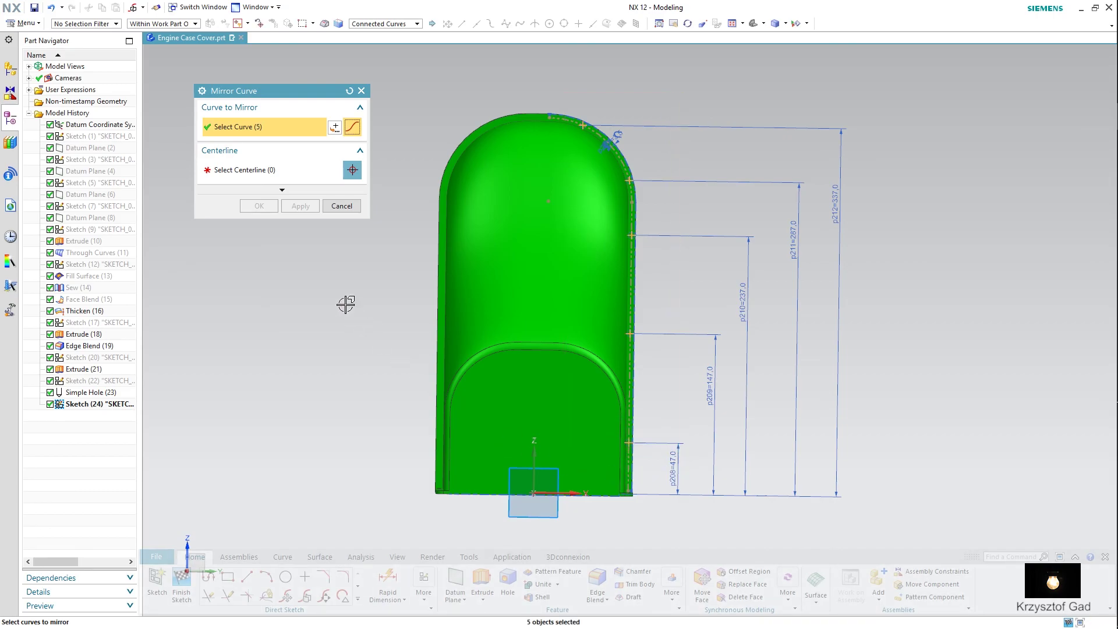
left_click(277, 172)
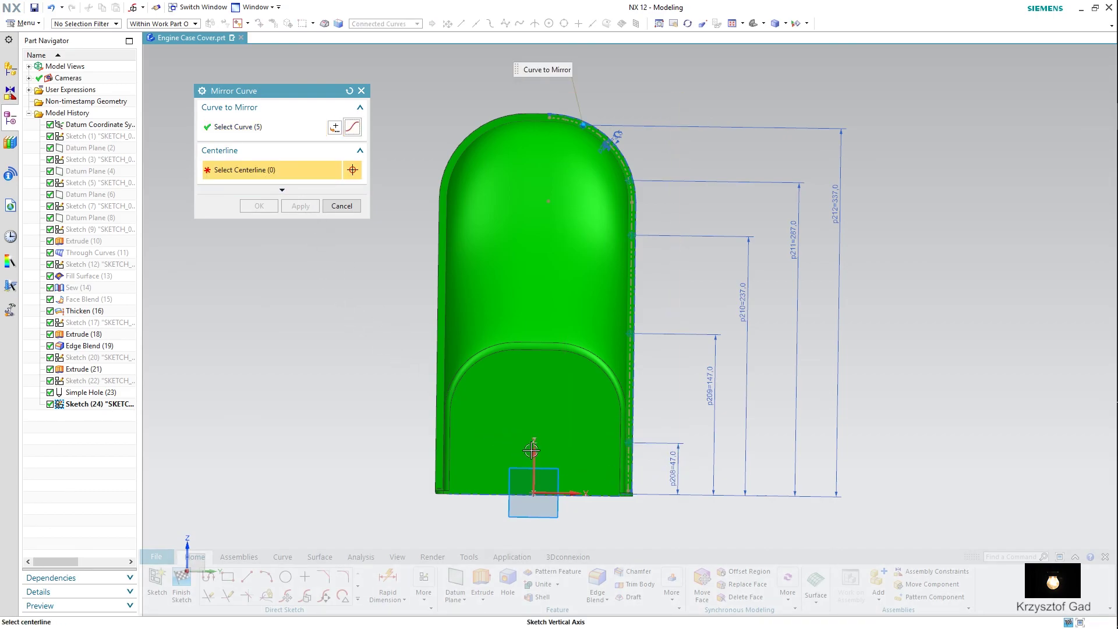
left_click(531, 450)
left_click(260, 206)
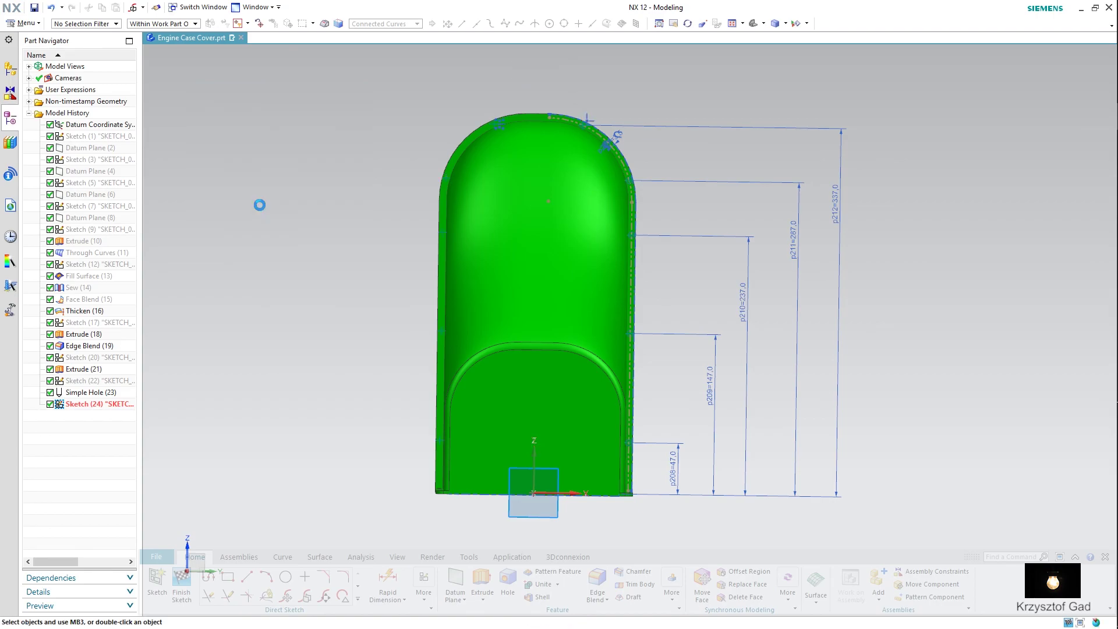
Finish the sketch and cut through-holes at all ten sketch points as Simple Hole (25)
key("ctrl+q")
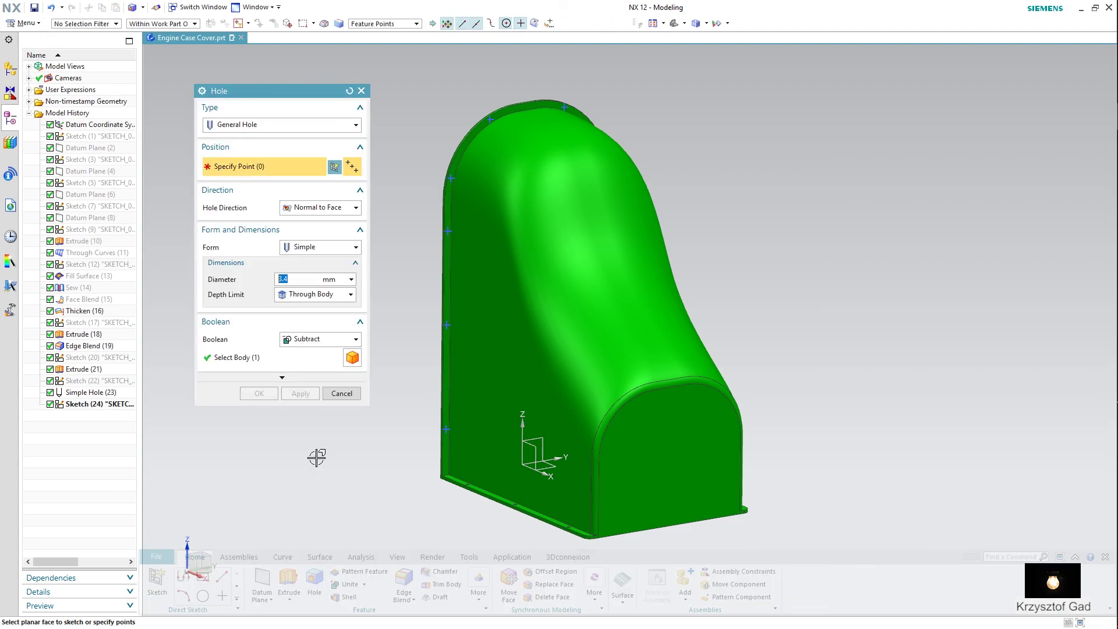
left_click(130, 411)
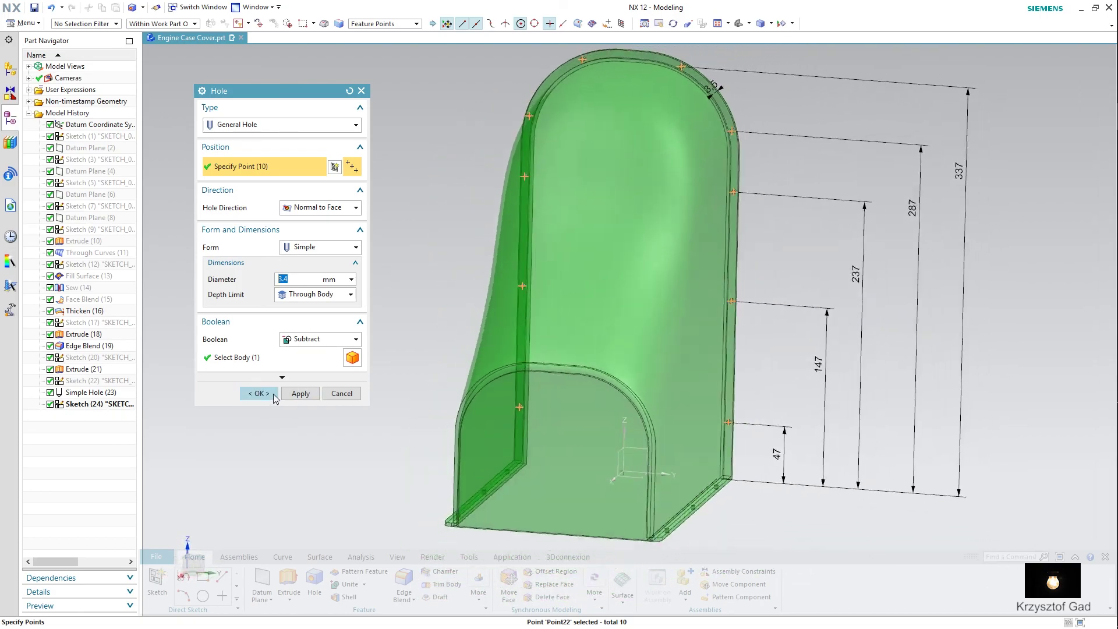
left_click(259, 393)
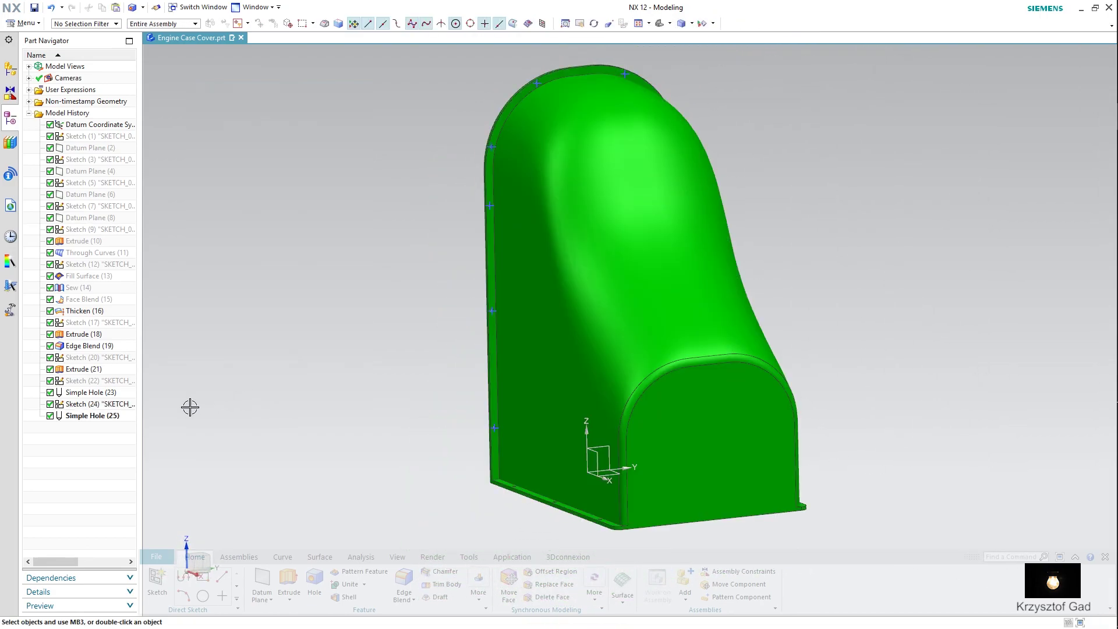
Hide Sketch (24) and start Sketch (26) on the cover's flat end face
right_click(133, 412)
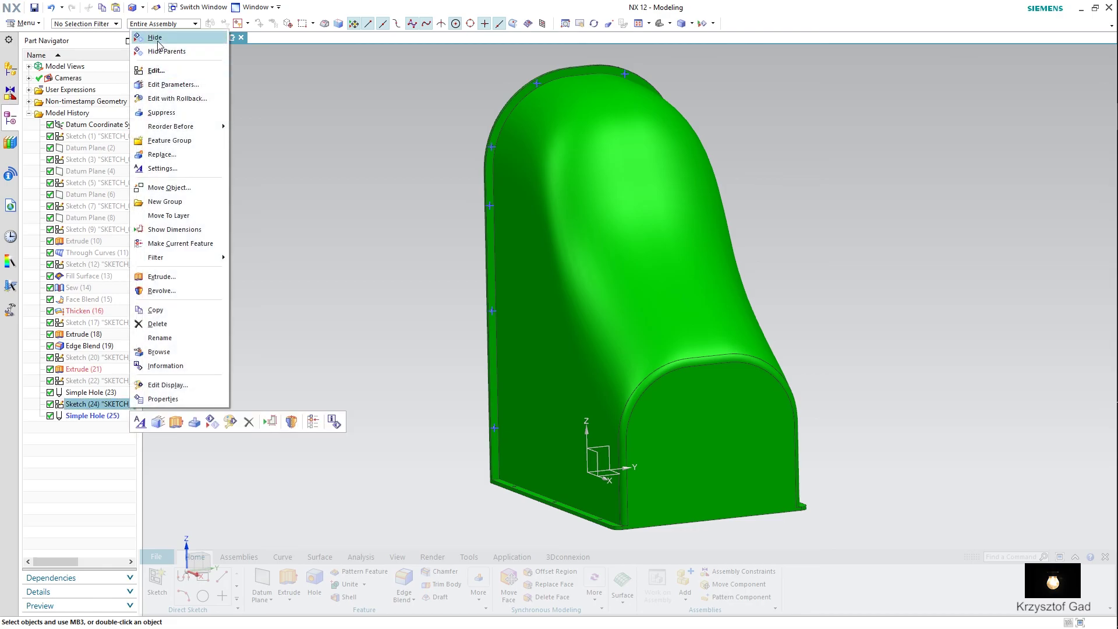
left_click(252, 164)
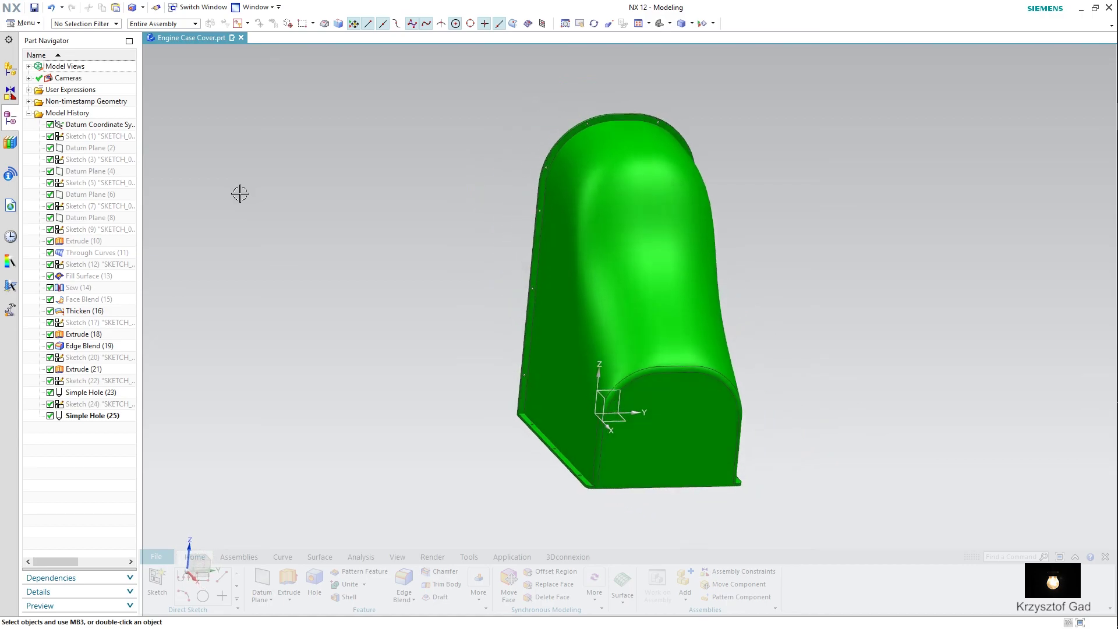
left_click(157, 581)
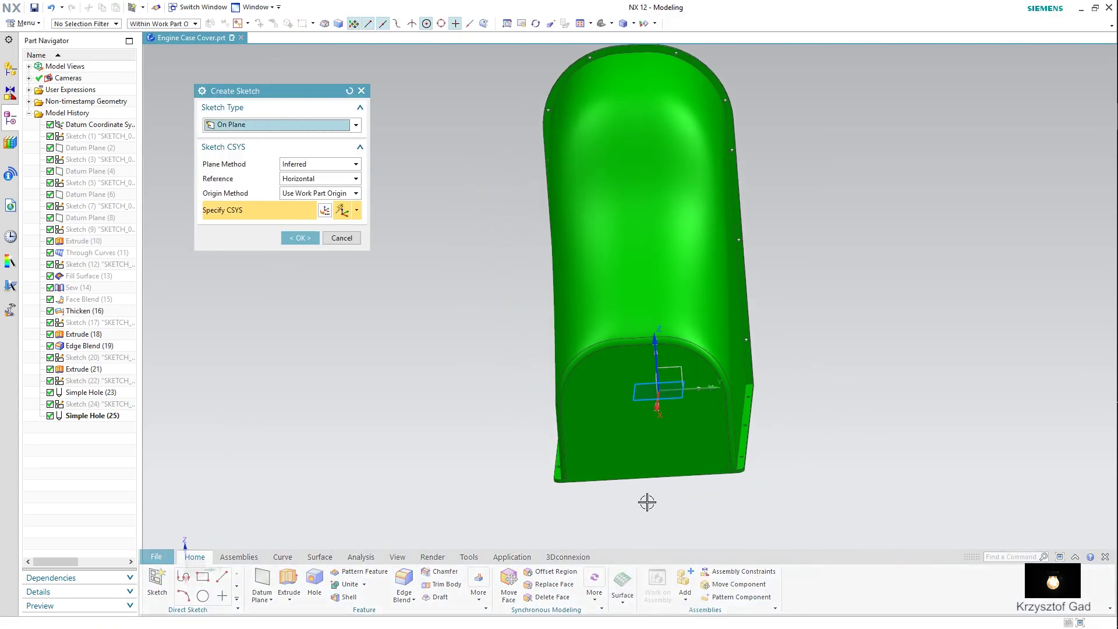
left_click(649, 460)
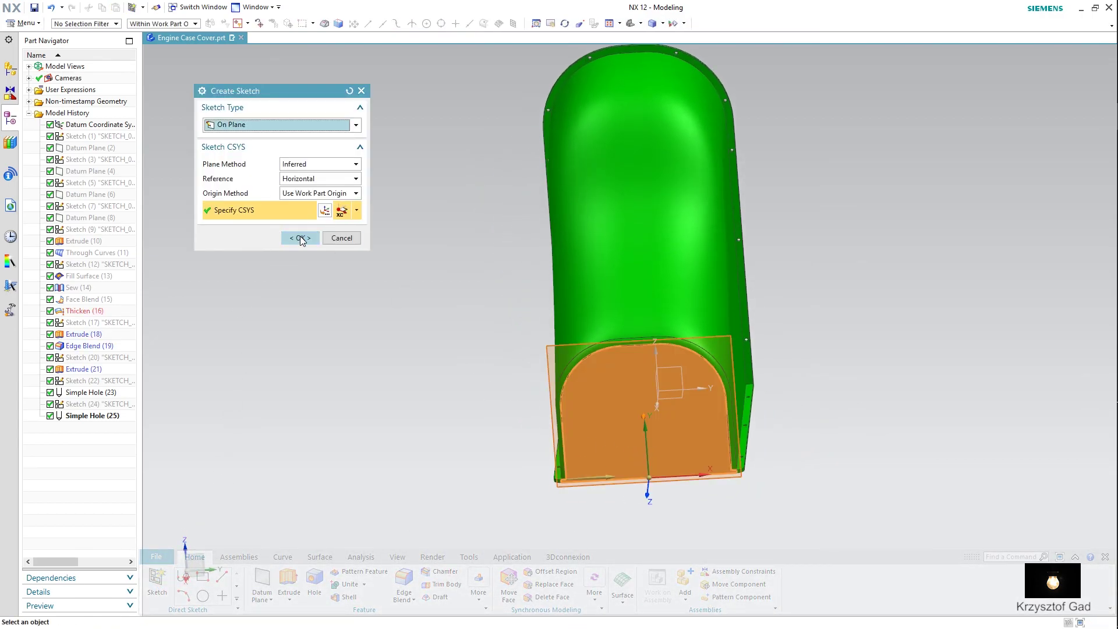
left_click(301, 238)
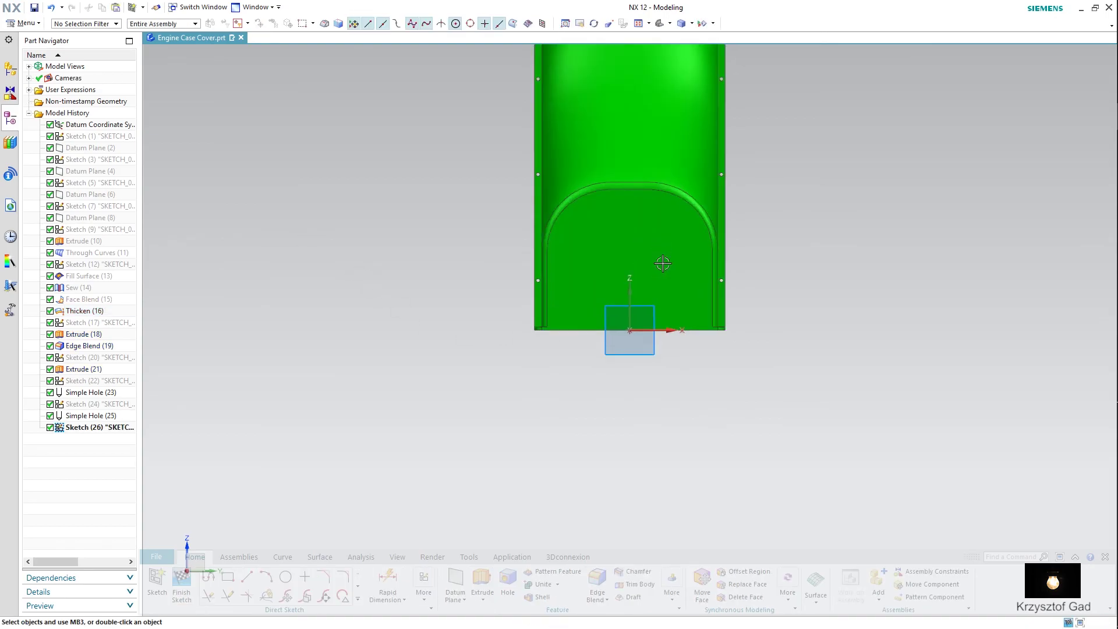
scroll(663, 264, "up", 5)
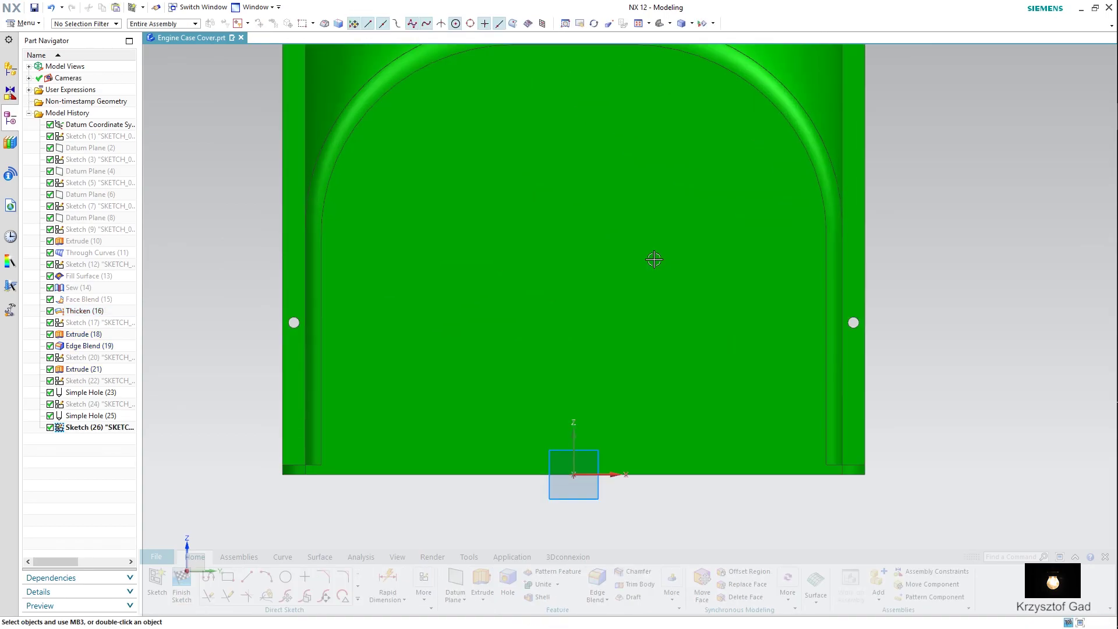
Draw an ellipse near the bottom of the end face, major radius 70 mm, minor radius 4 mm
left_click(358, 599)
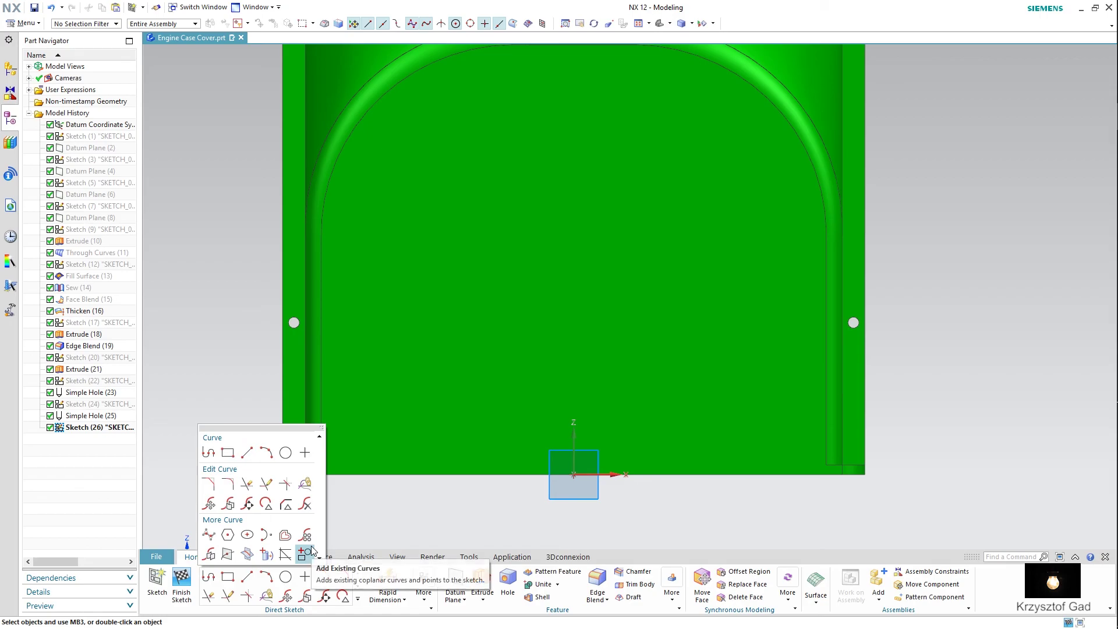
left_click(247, 534)
left_click(557, 413)
type("4")
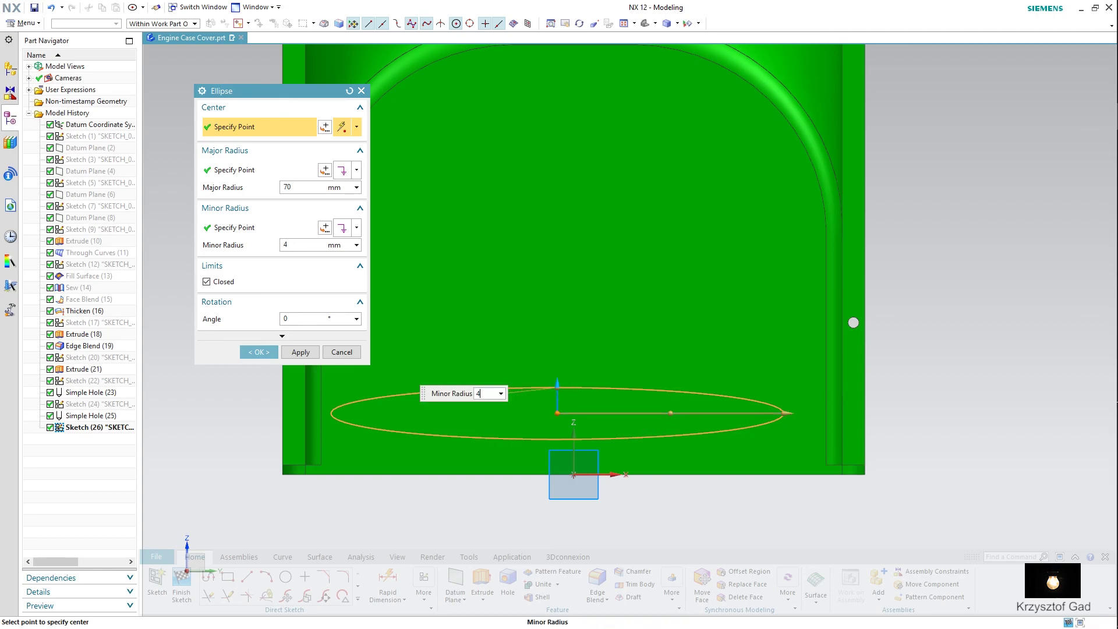
key("Return")
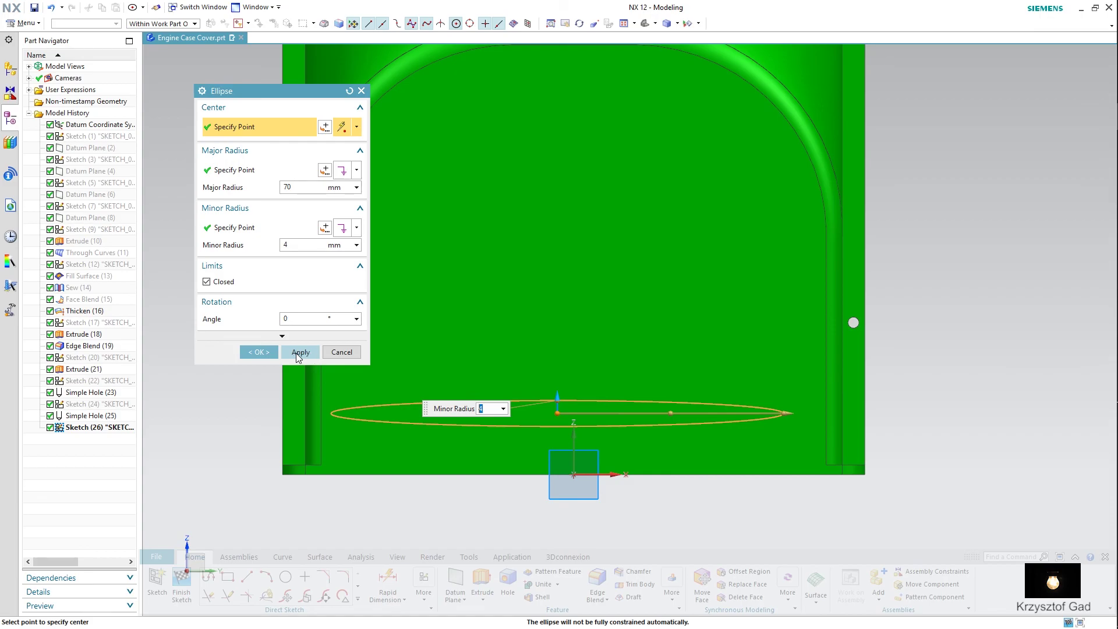
left_click(262, 355)
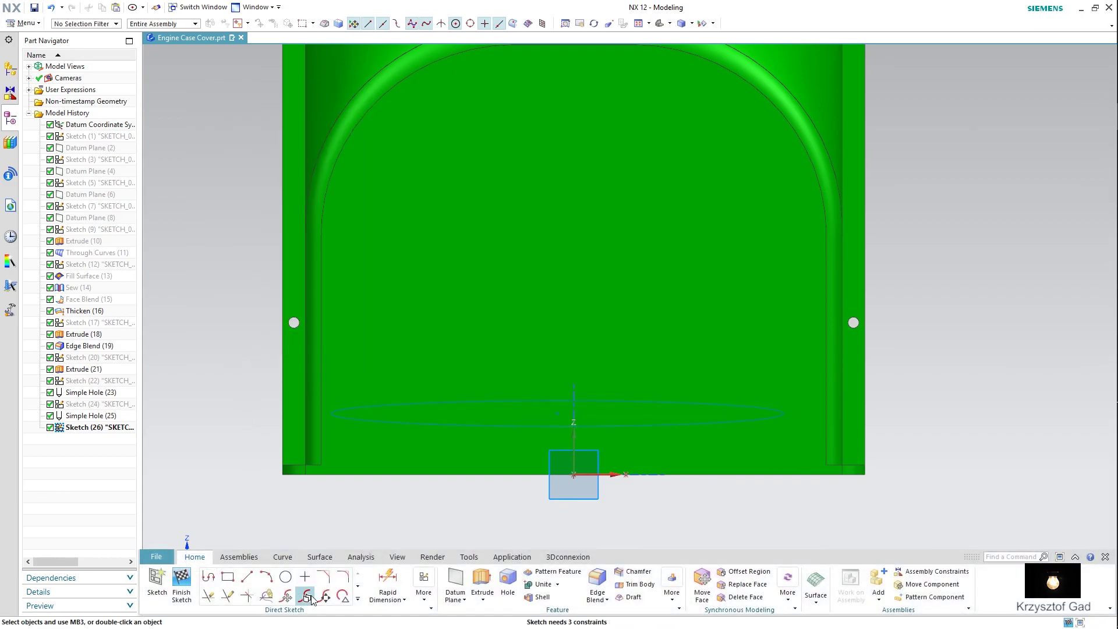
Dimension the ellipse centre 0 horizontally from the origin and 15 mm above the bottom edge
left_click(379, 582)
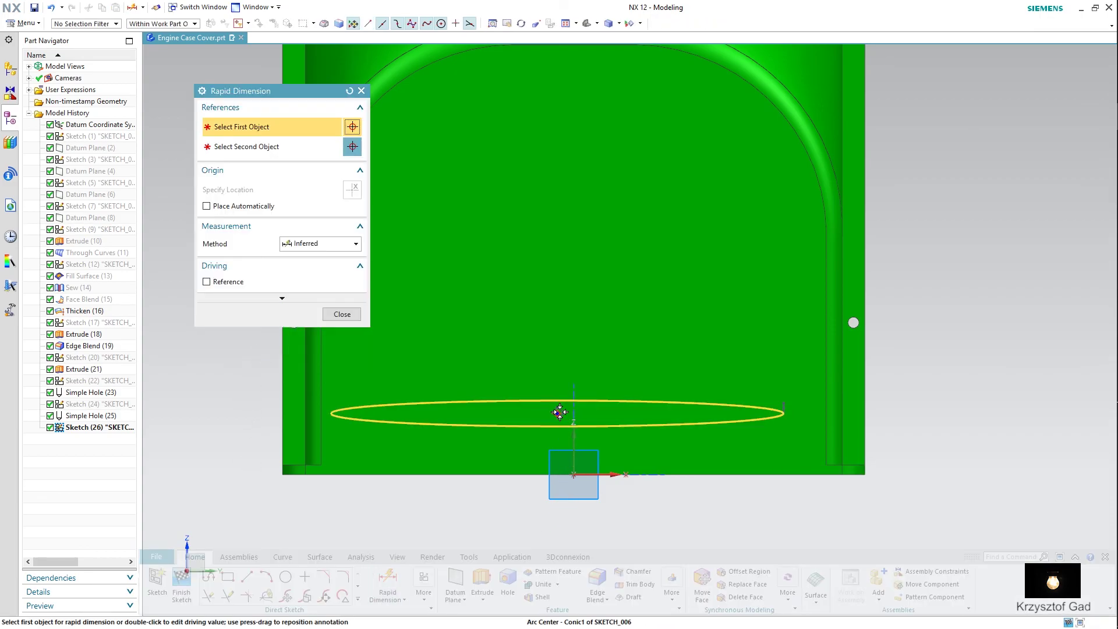
left_click(558, 413)
left_click(573, 479)
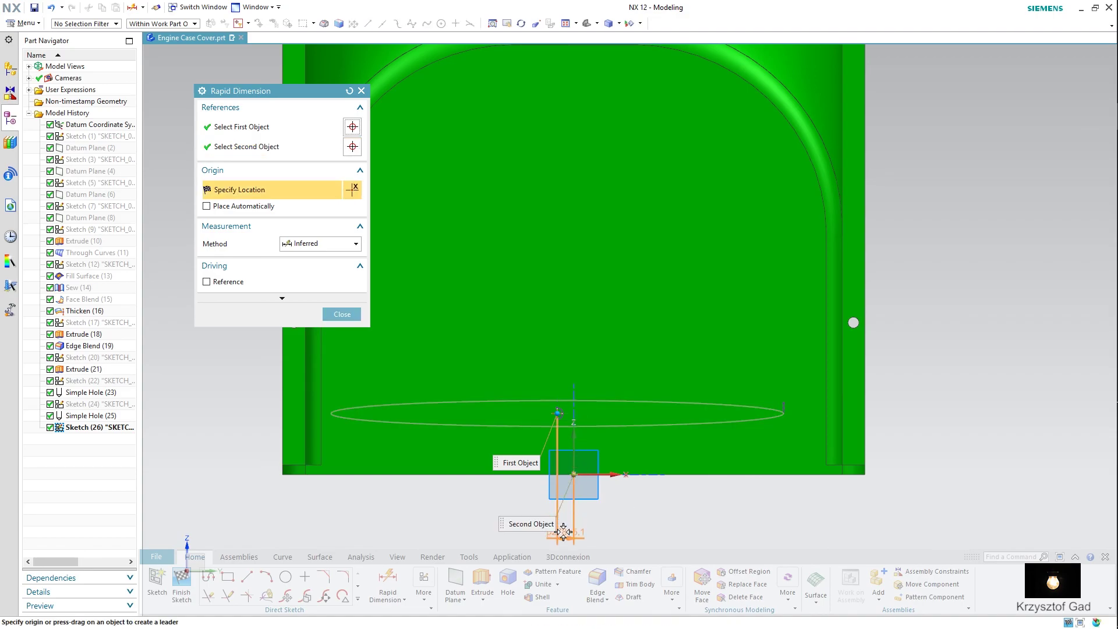
left_click(563, 531)
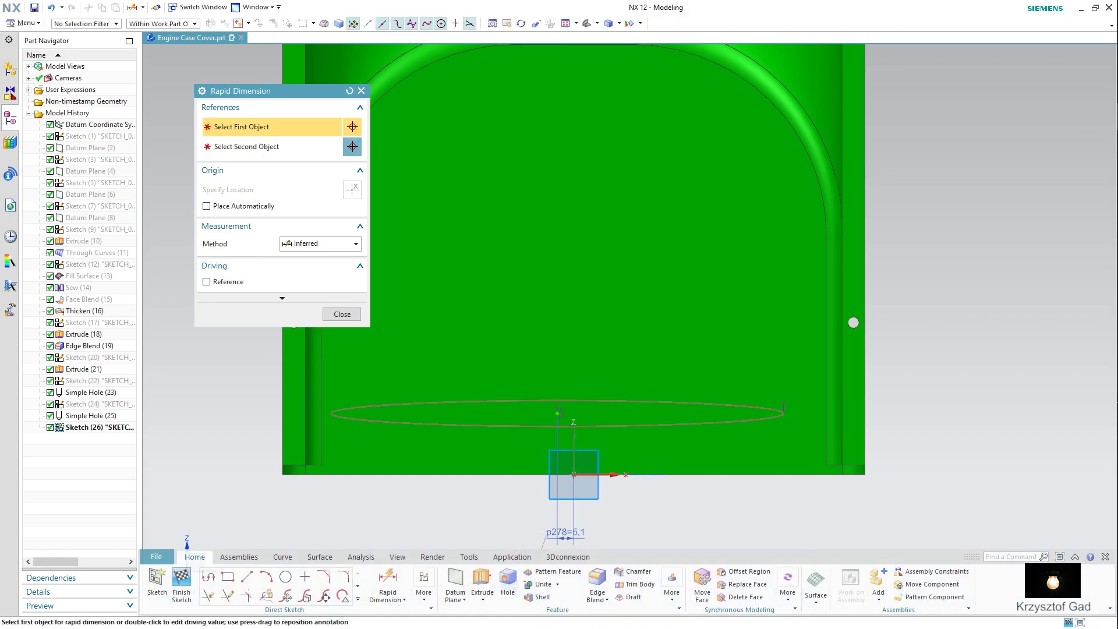
type("0")
key("Return")
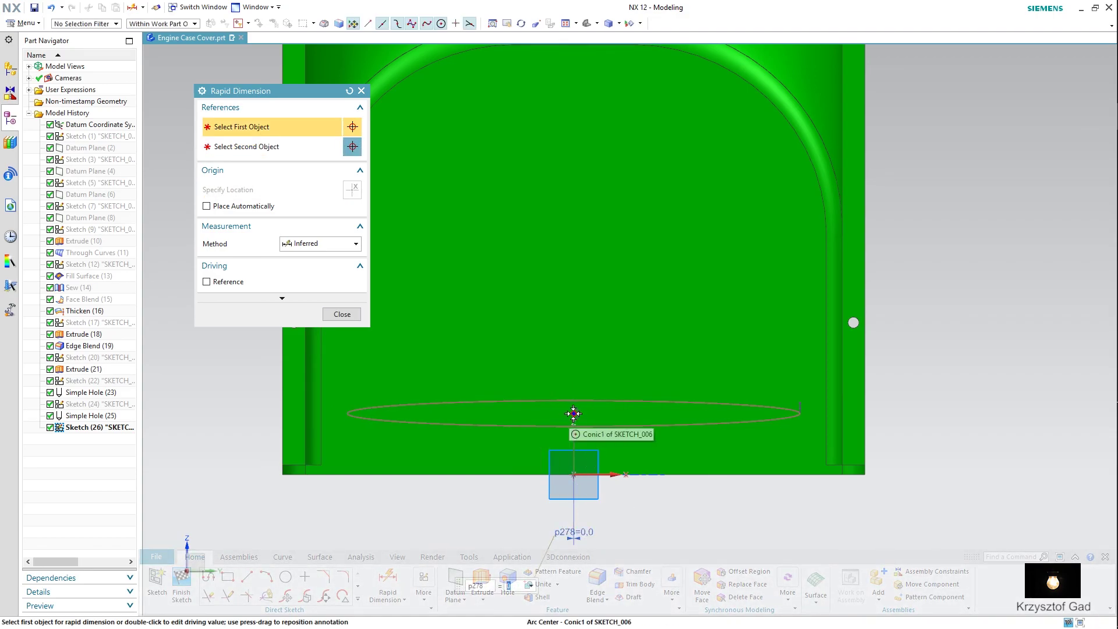
left_click(574, 414)
left_click(575, 475)
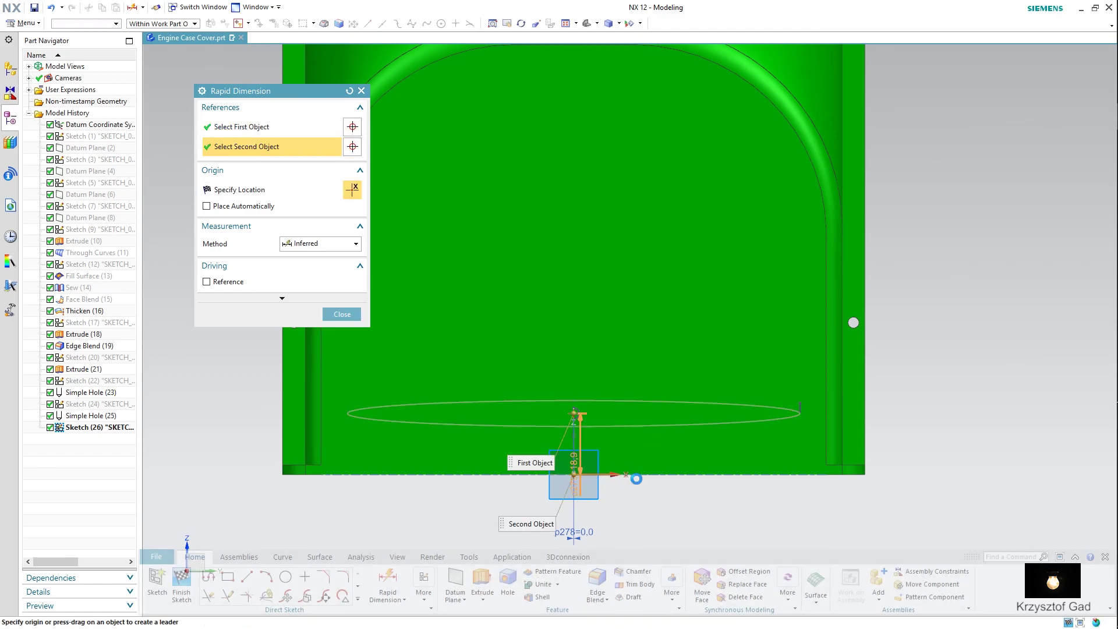
left_click(667, 522)
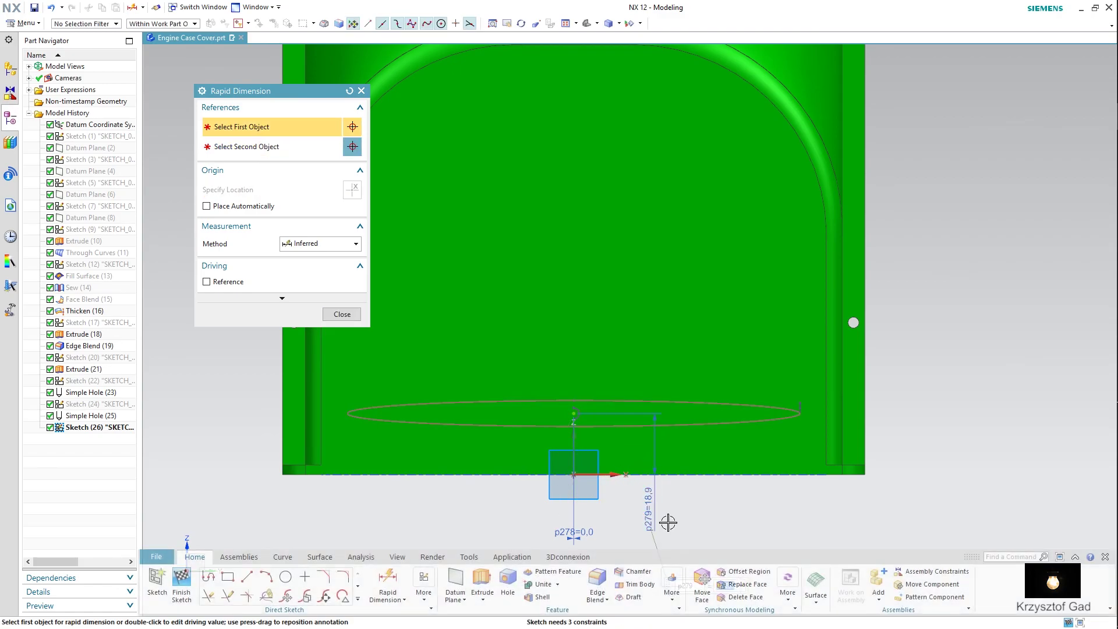
middle_click_drag(668, 523, 668, 523)
type("15")
key("Return")
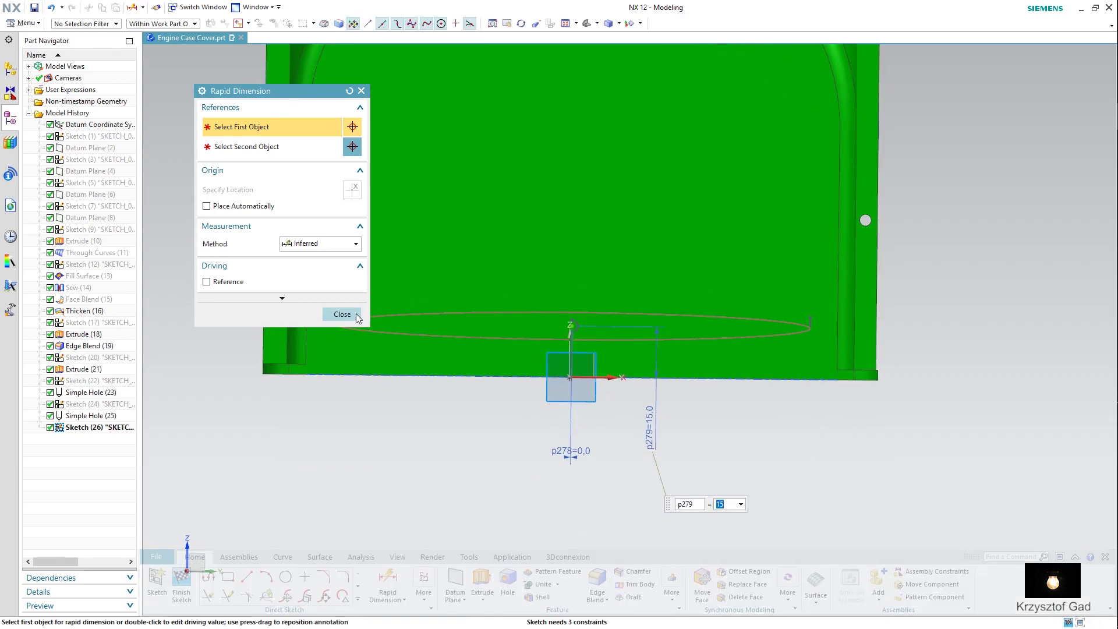
left_click(358, 318)
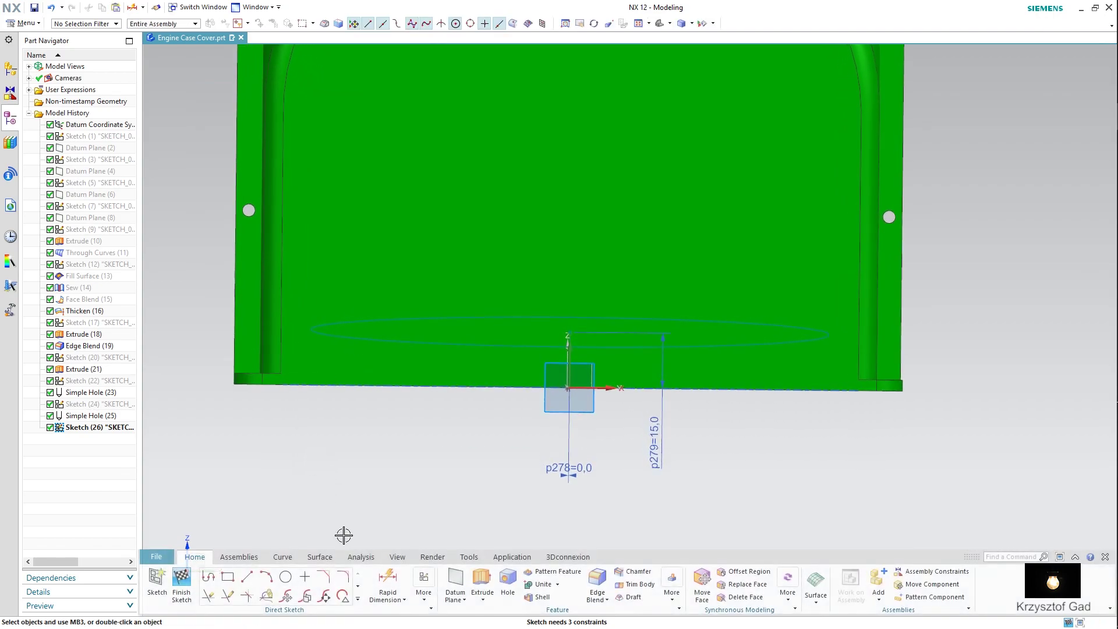
Pattern the ellipse up the sketch's vertical axis: 5 copies at 15 mm pitch
left_click(357, 599)
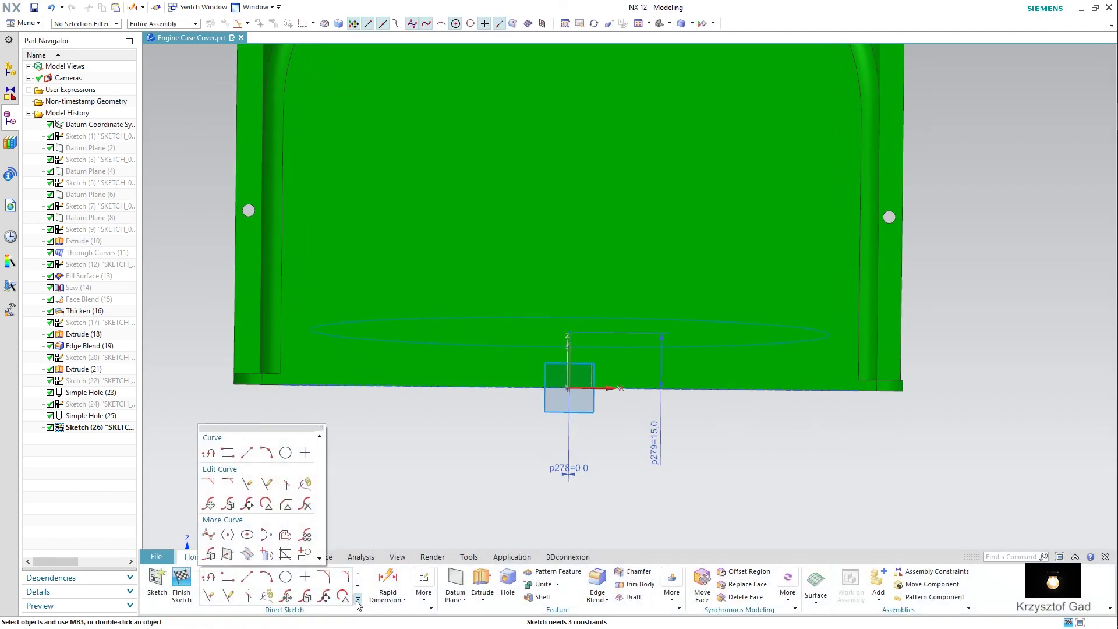
left_click(306, 537)
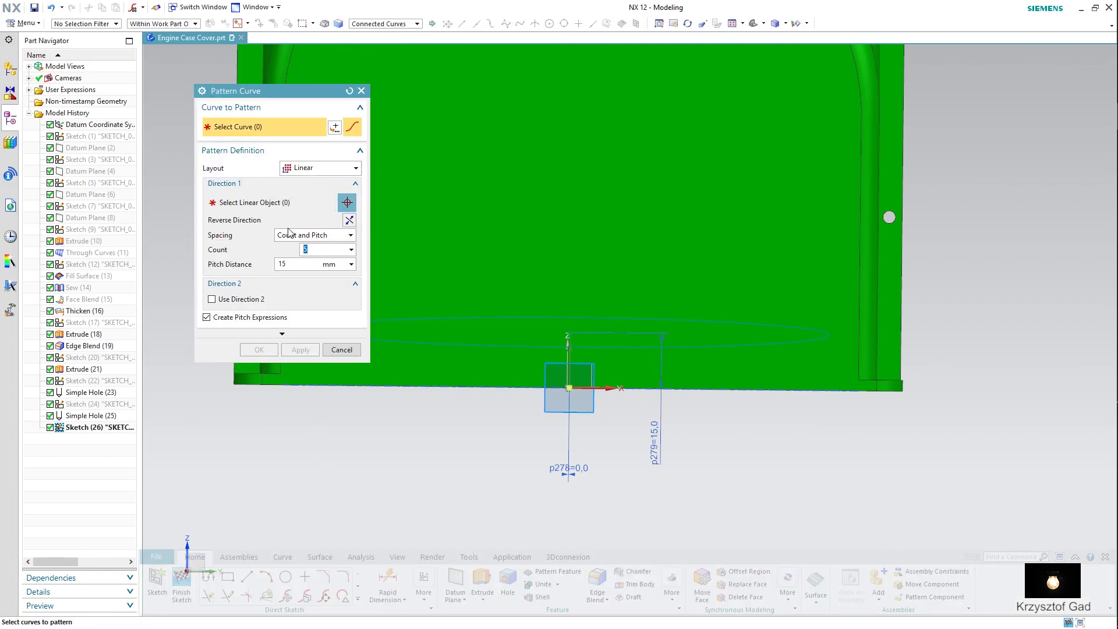
left_click(477, 316)
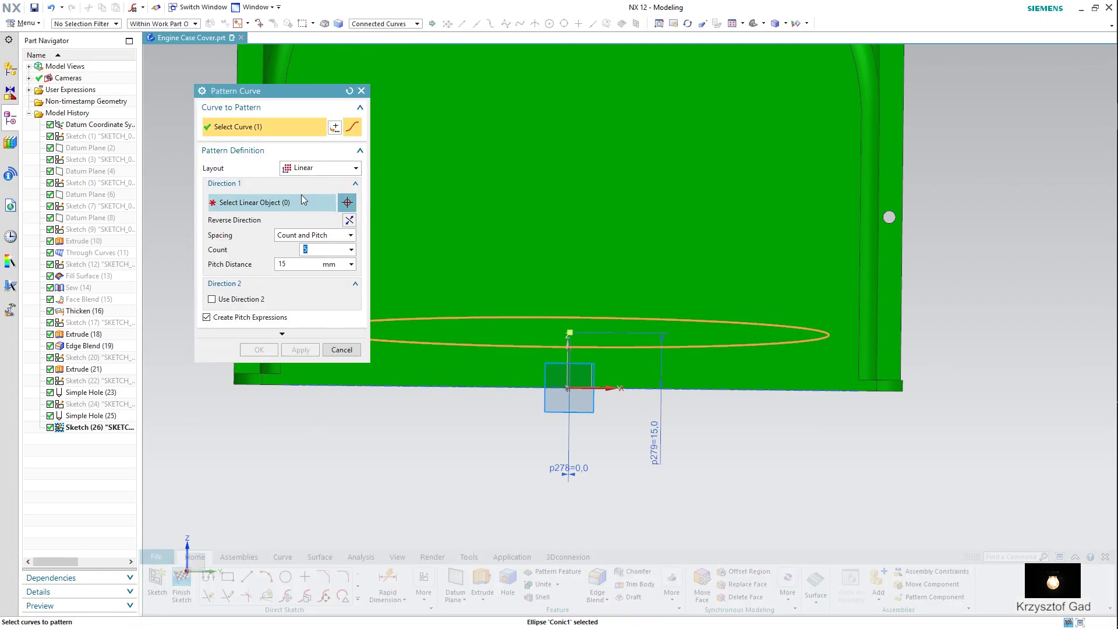
left_click(294, 204)
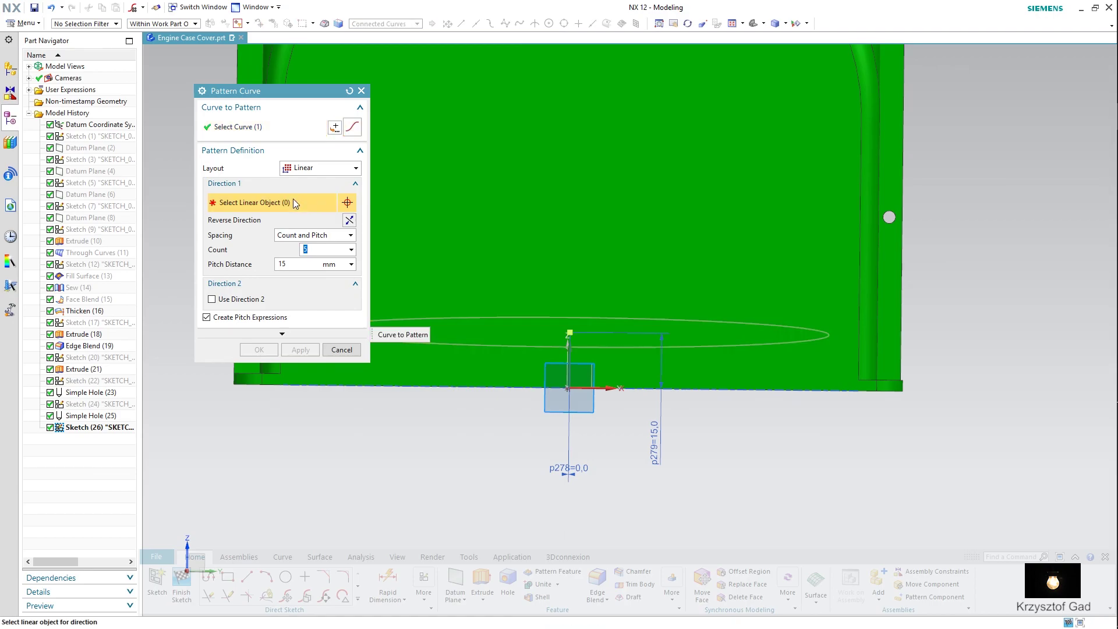
type("5")
left_click(568, 352)
middle_click_drag(569, 352, 324, 260)
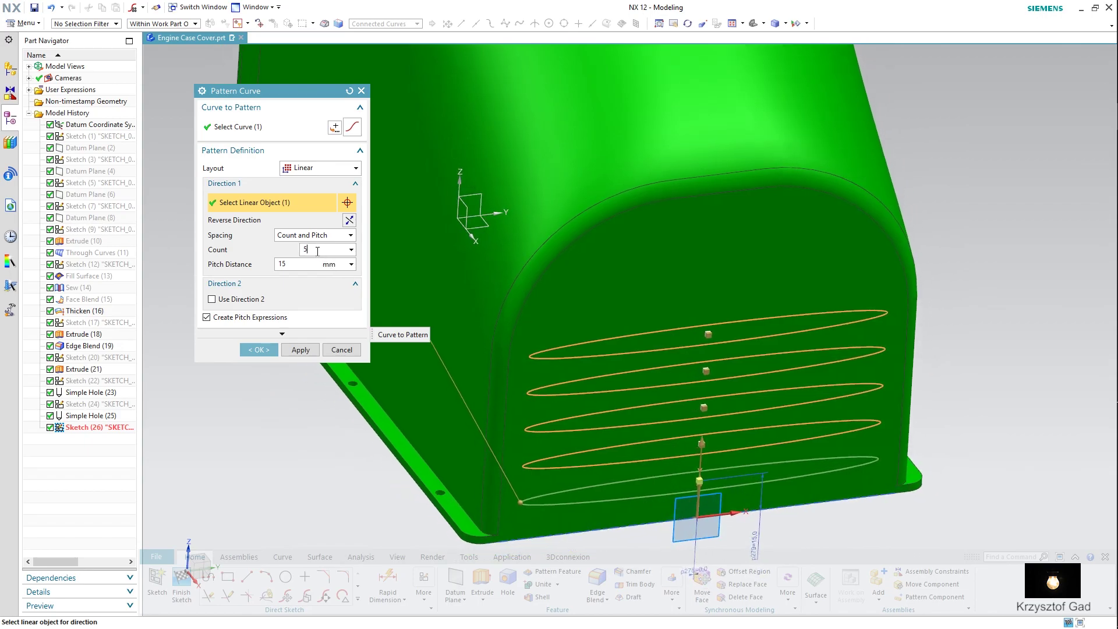
key("Tab")
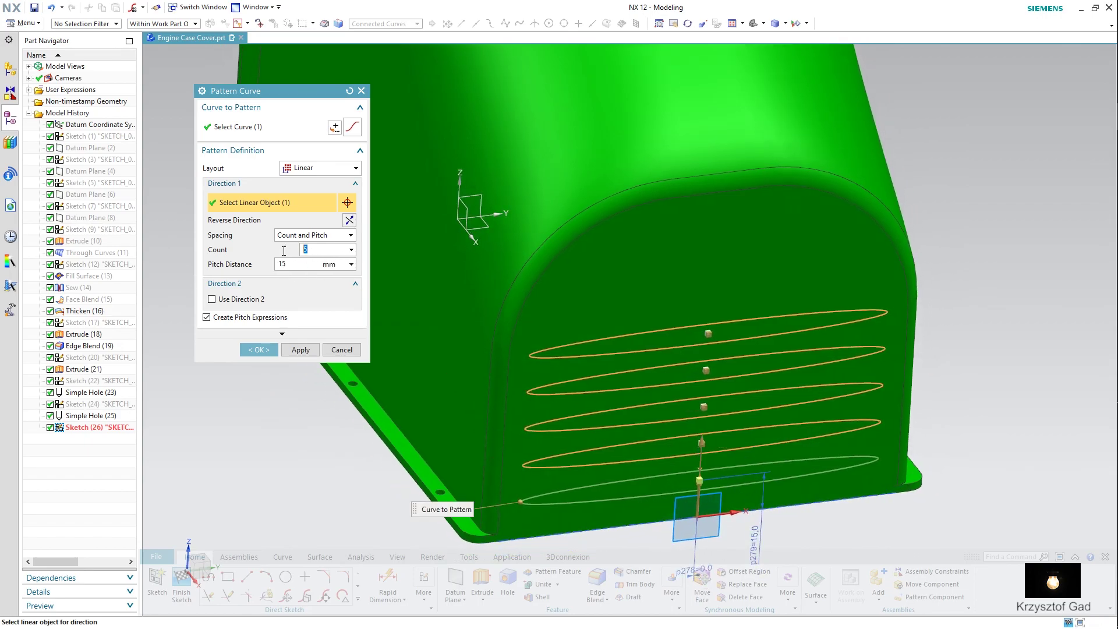
left_click(262, 349)
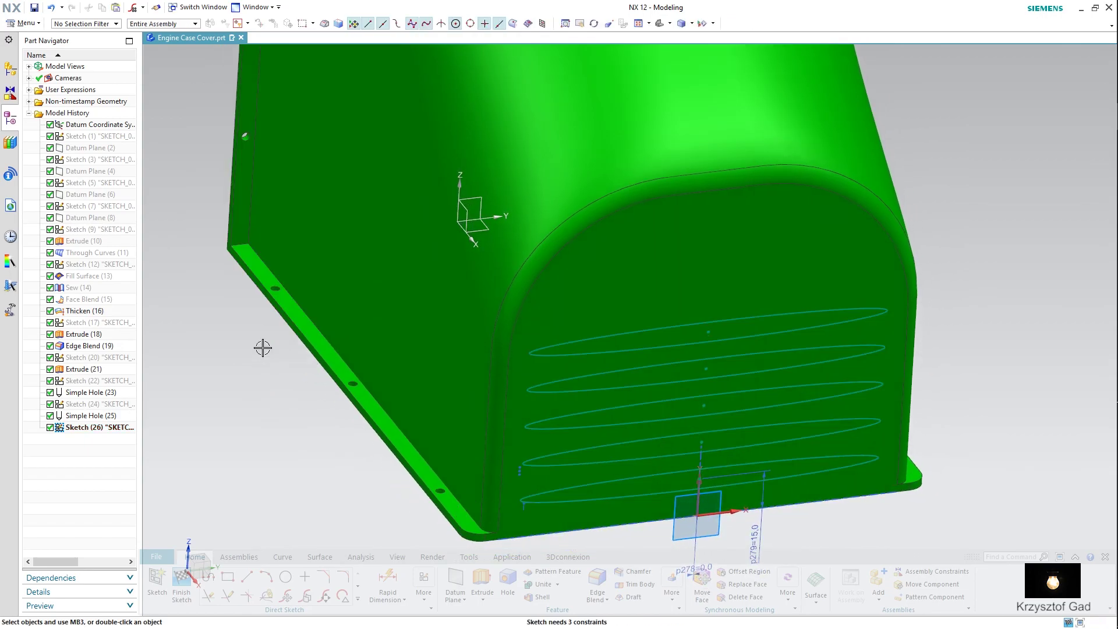
Extrude the five ellipses 125 mm with Subtract to cut vent slots through the end
middle_click_drag(262, 347, 214, 573)
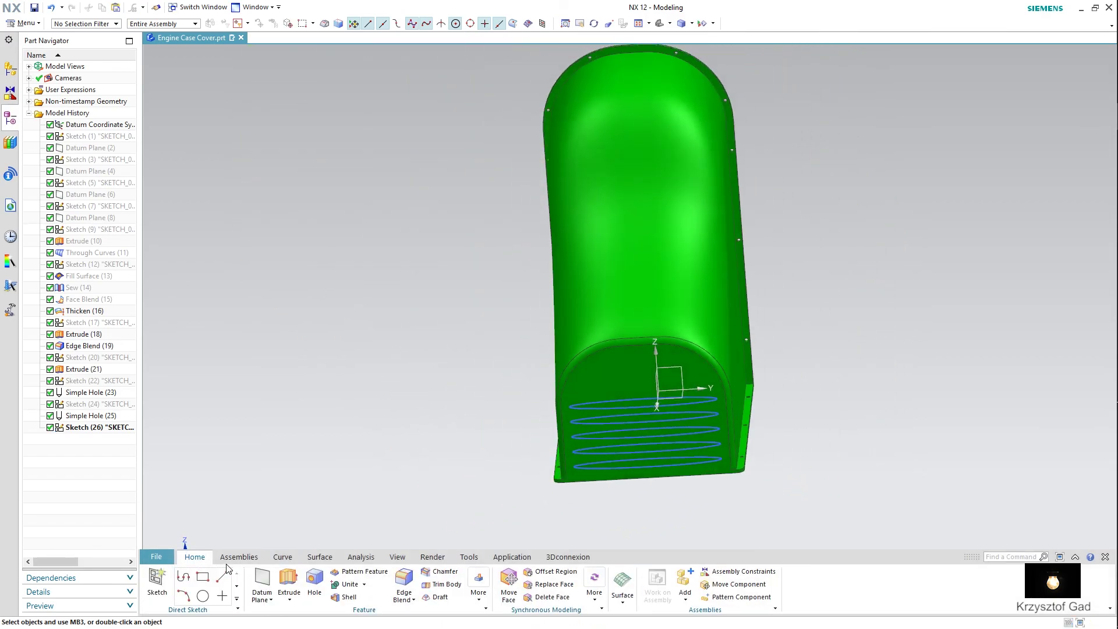
left_click(289, 582)
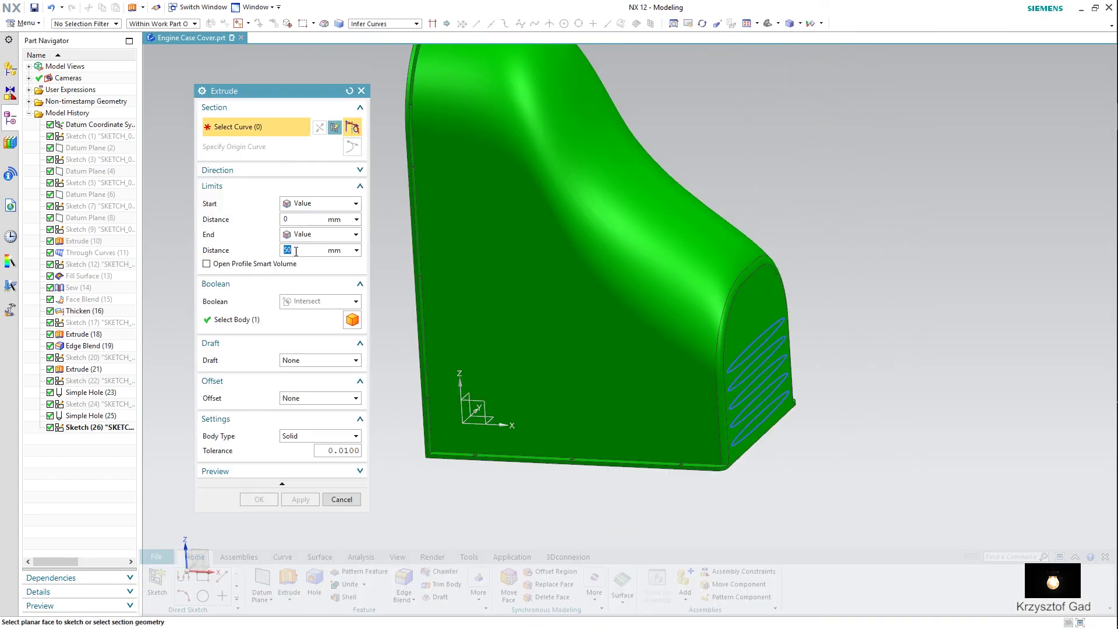
left_click(767, 371)
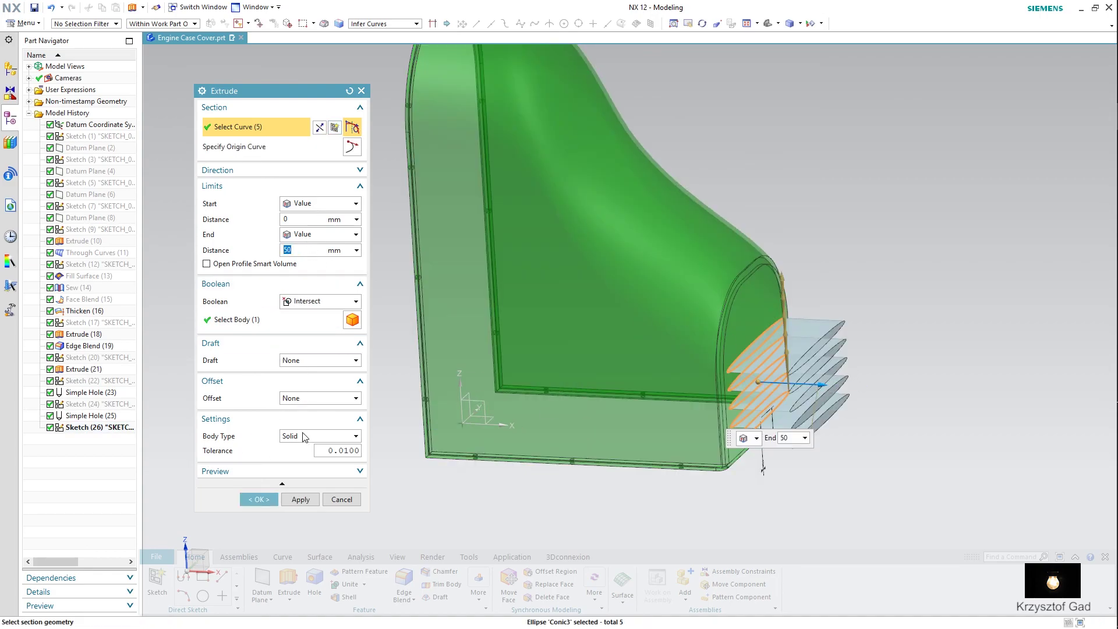
left_click(308, 361)
left_click(312, 406)
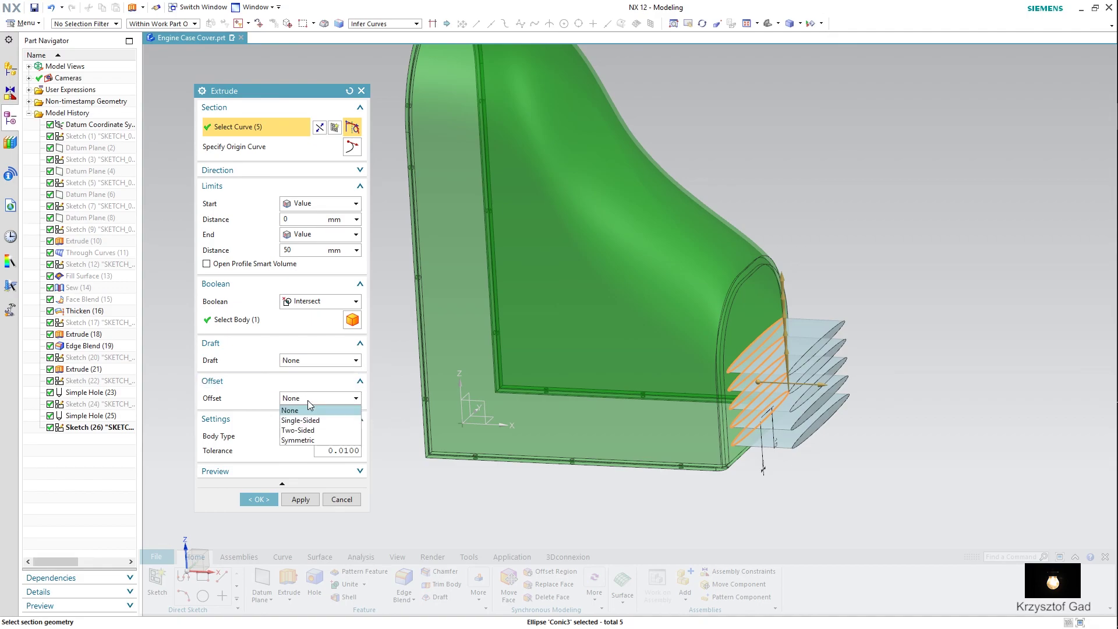
left_click(324, 300)
left_click(315, 338)
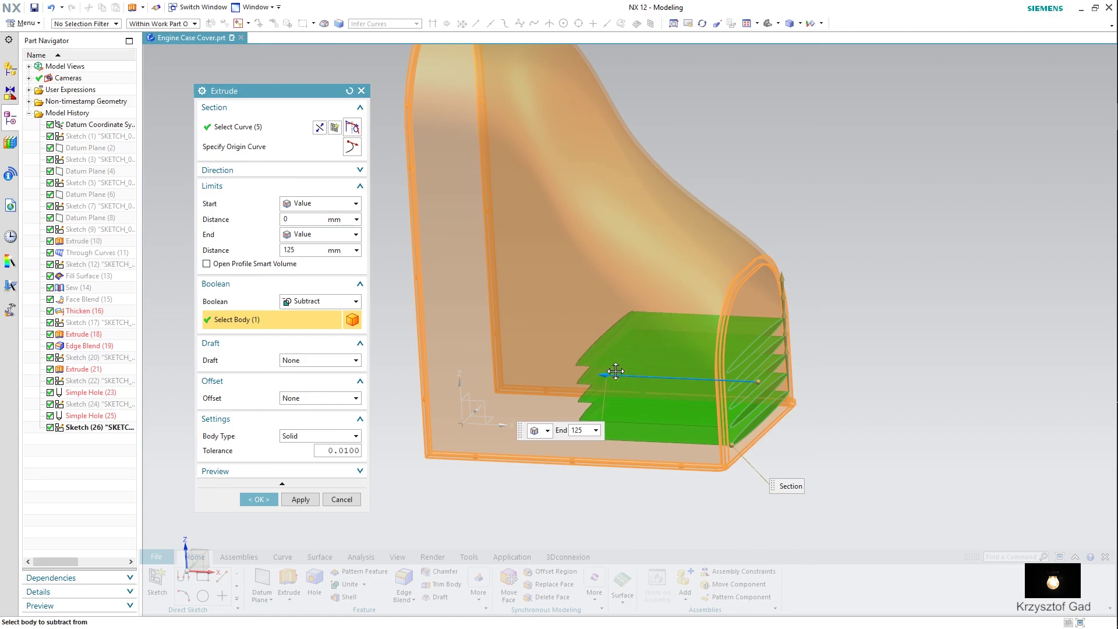
left_click(258, 499)
mouse_move(250, 508)
middle_mouse_down()
mouse_move(621, 64)
mouse_move(670, 40)
middle_mouse_up()
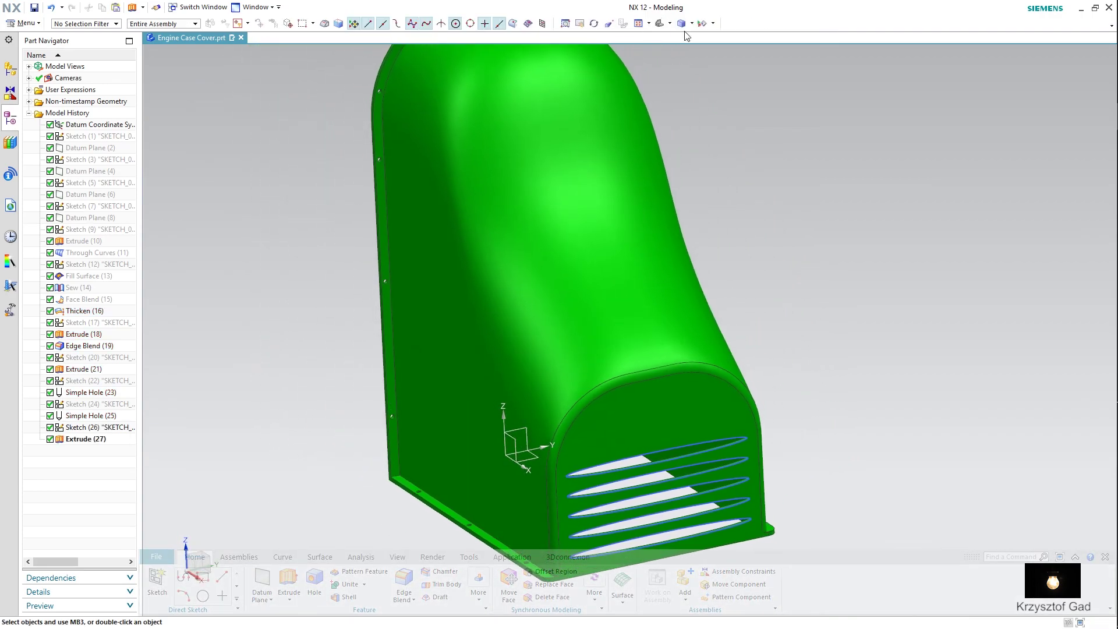
Hide all sketch curves in the display
left_click(704, 23)
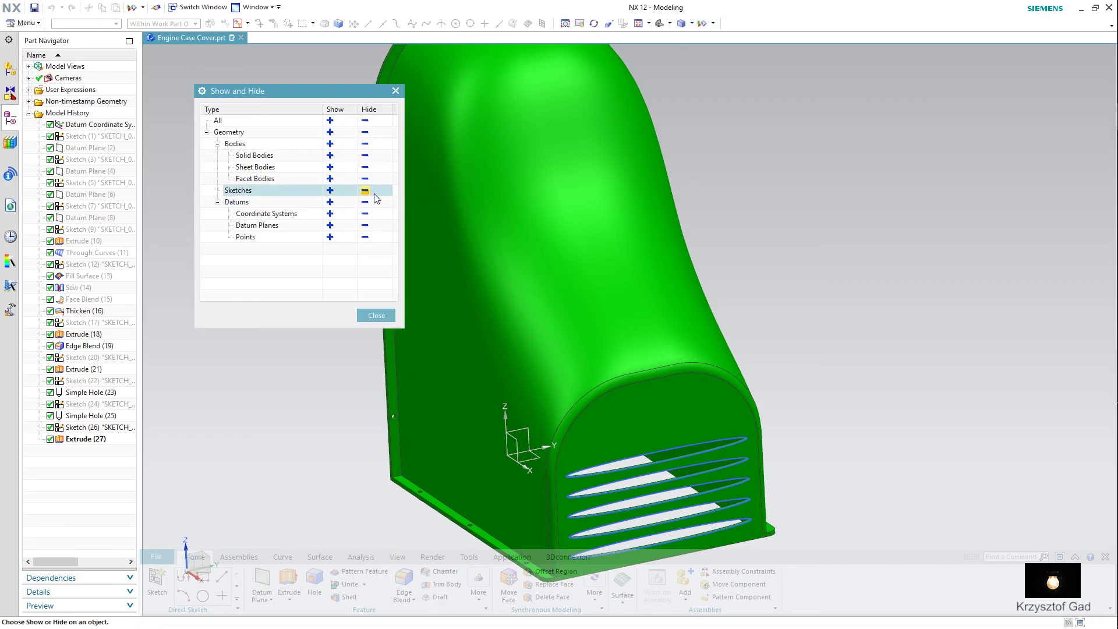
left_click(377, 315)
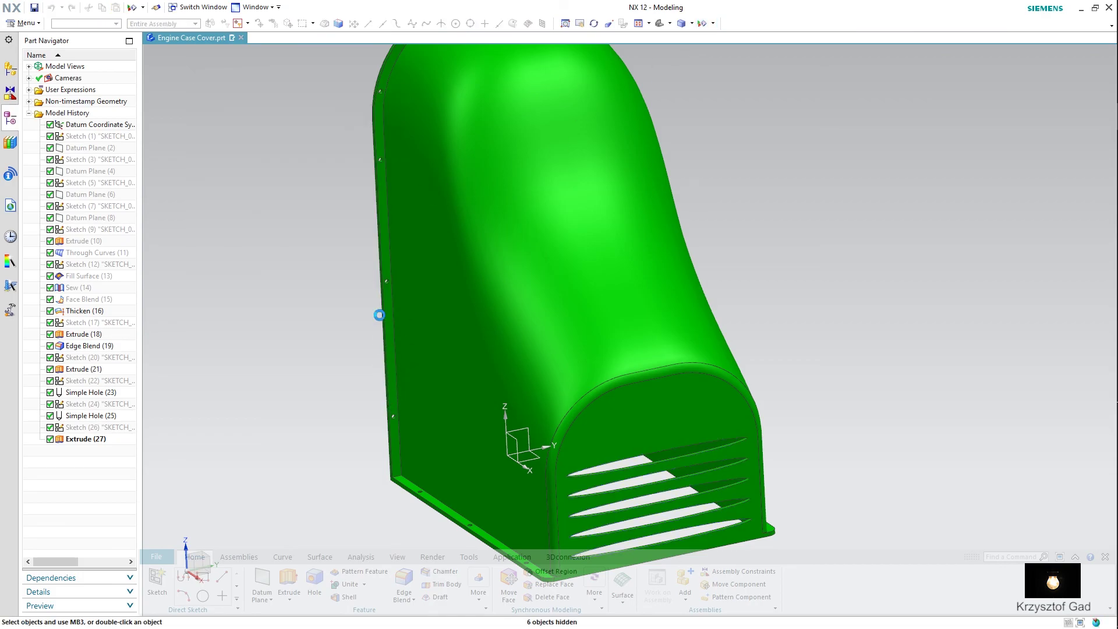
middle_click_drag(379, 314, 305, 377)
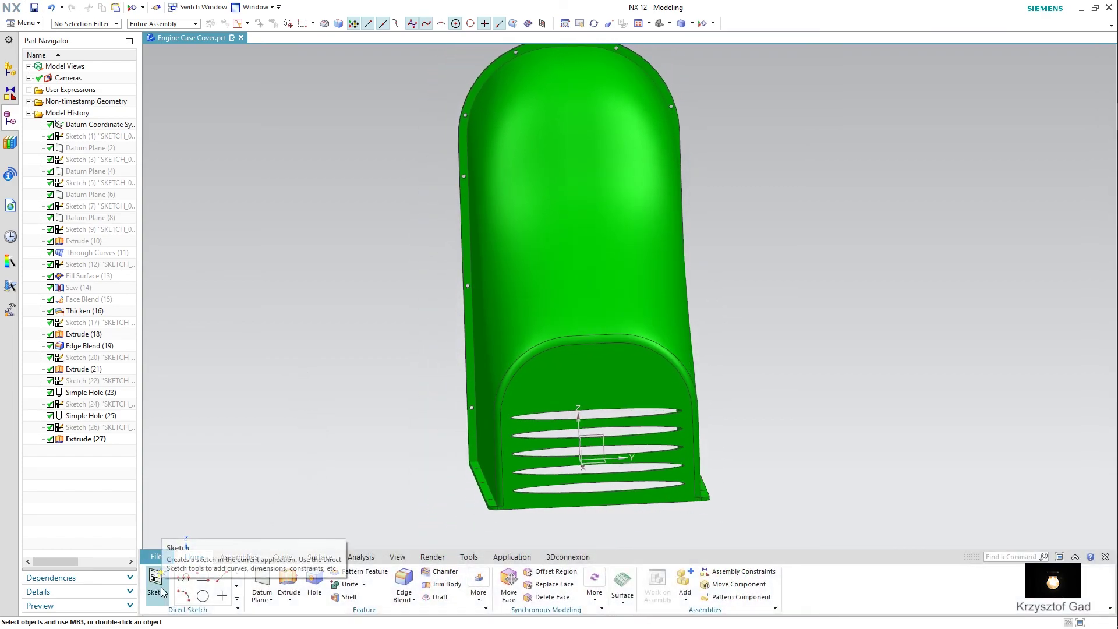
Start a sketch on the slotted end face and draw a horizontal line above the vents
left_click(165, 592)
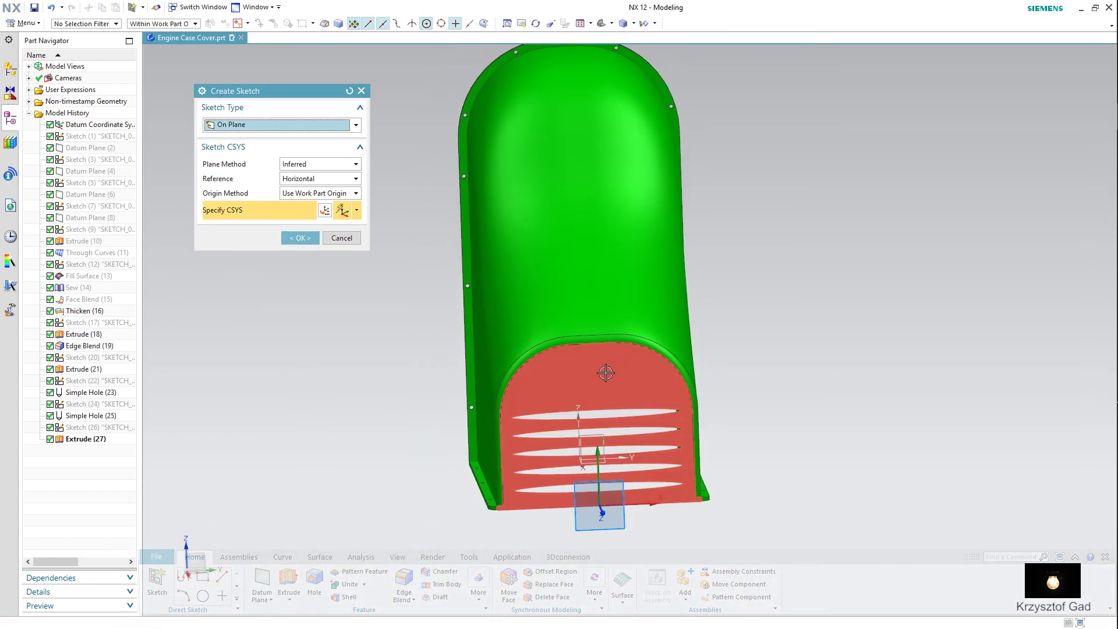
left_click(605, 371)
left_click(302, 237)
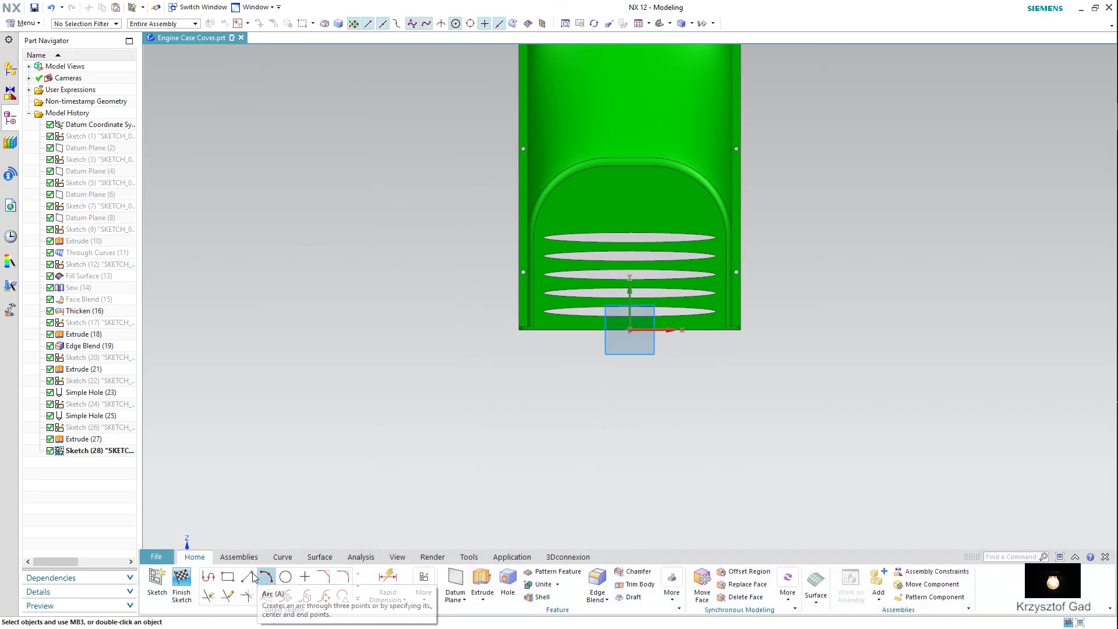
left_click(246, 576)
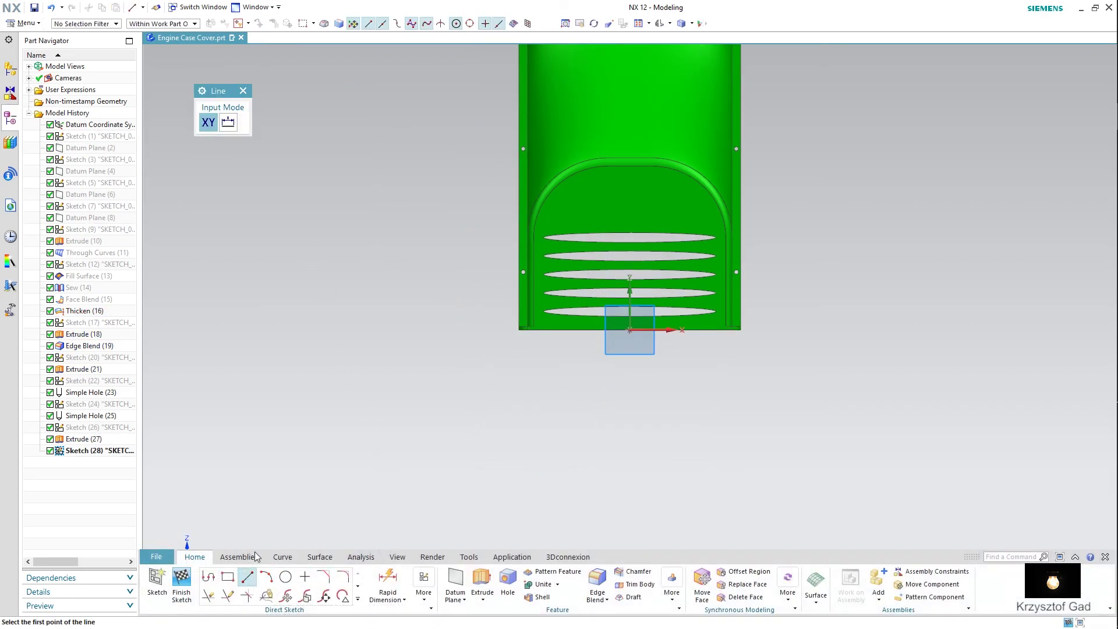
left_click(561, 219)
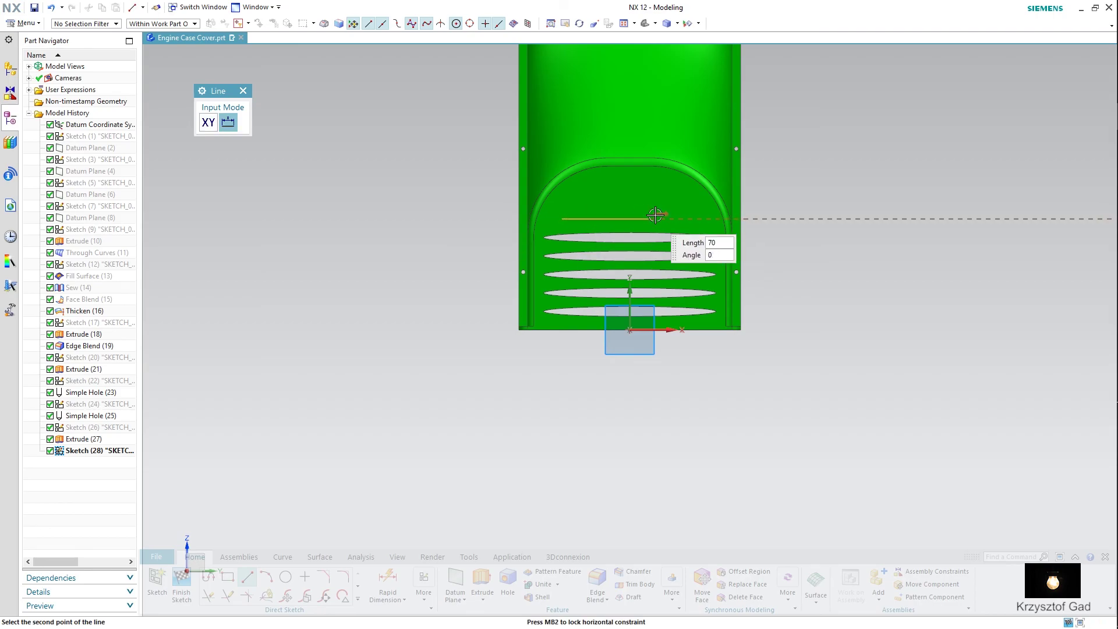
left_click(694, 218)
key("Escape")
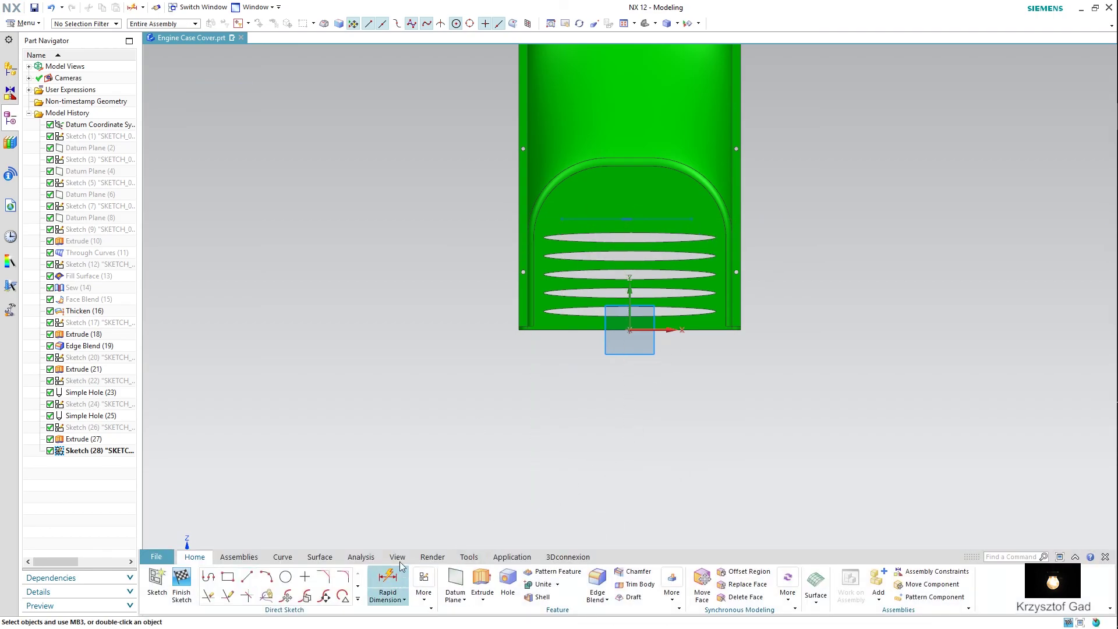
Dimension the line 90 above the bottom edge
left_click(391, 579)
left_click(649, 219)
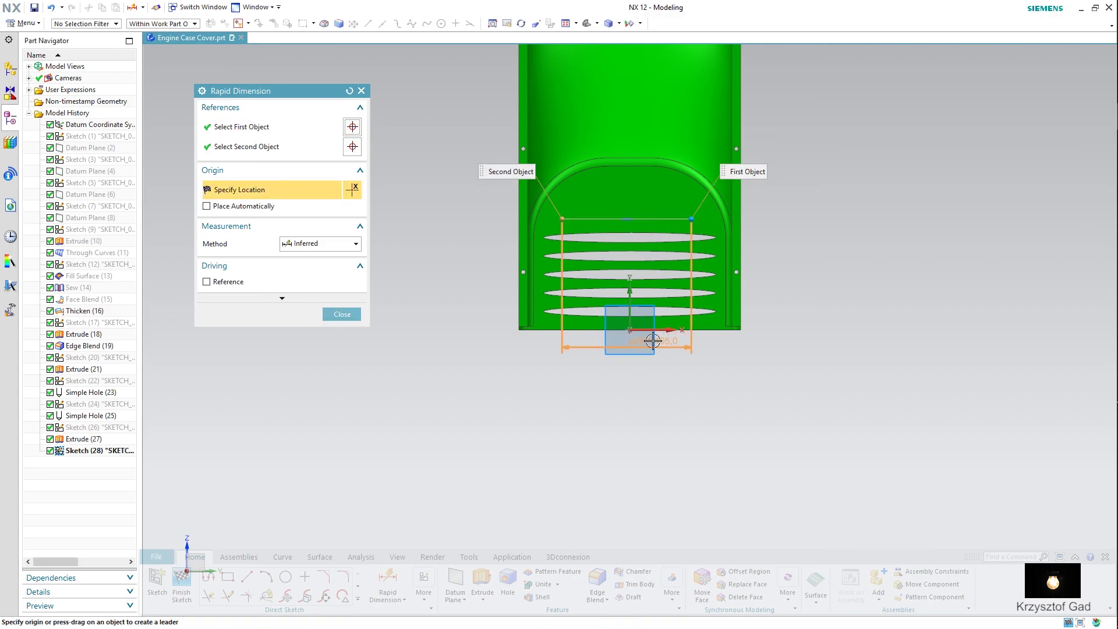
left_click(733, 330)
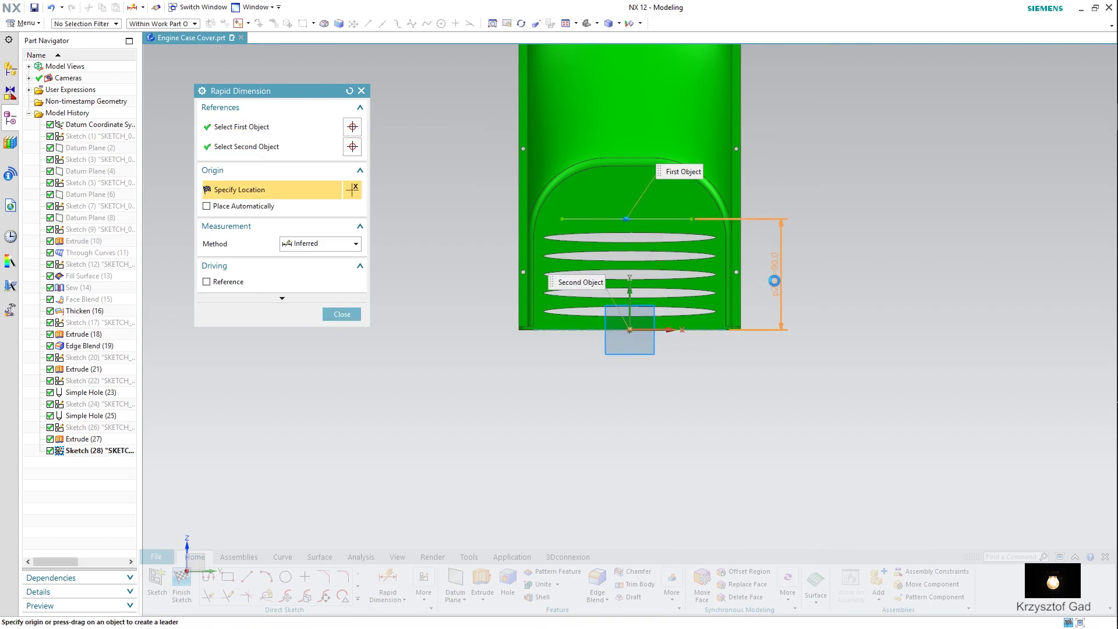
left_click(826, 305)
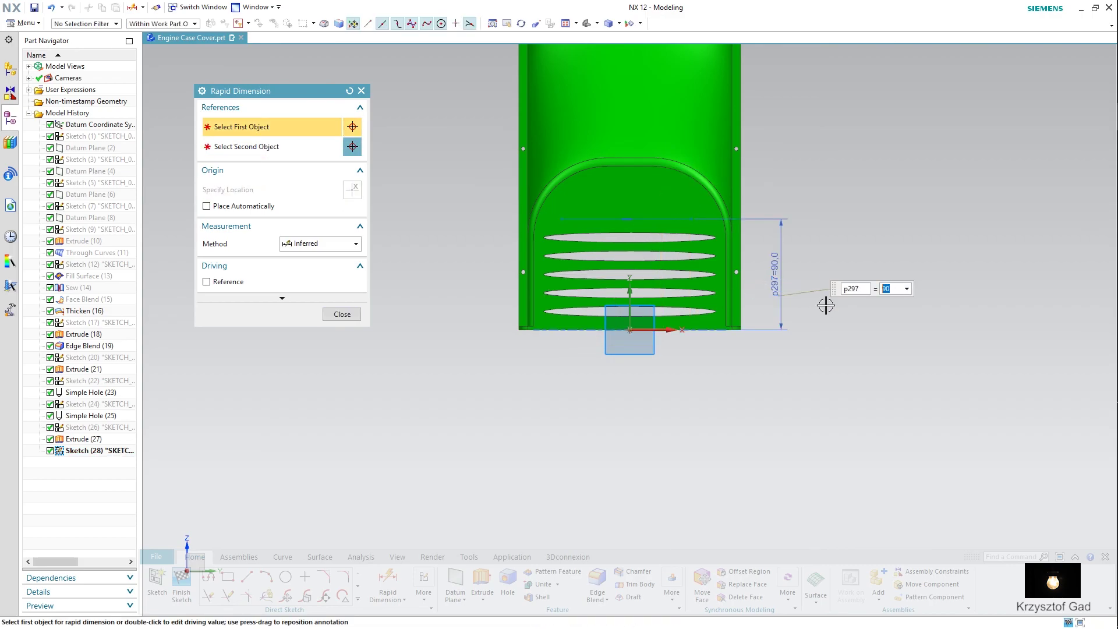
left_click(351, 319)
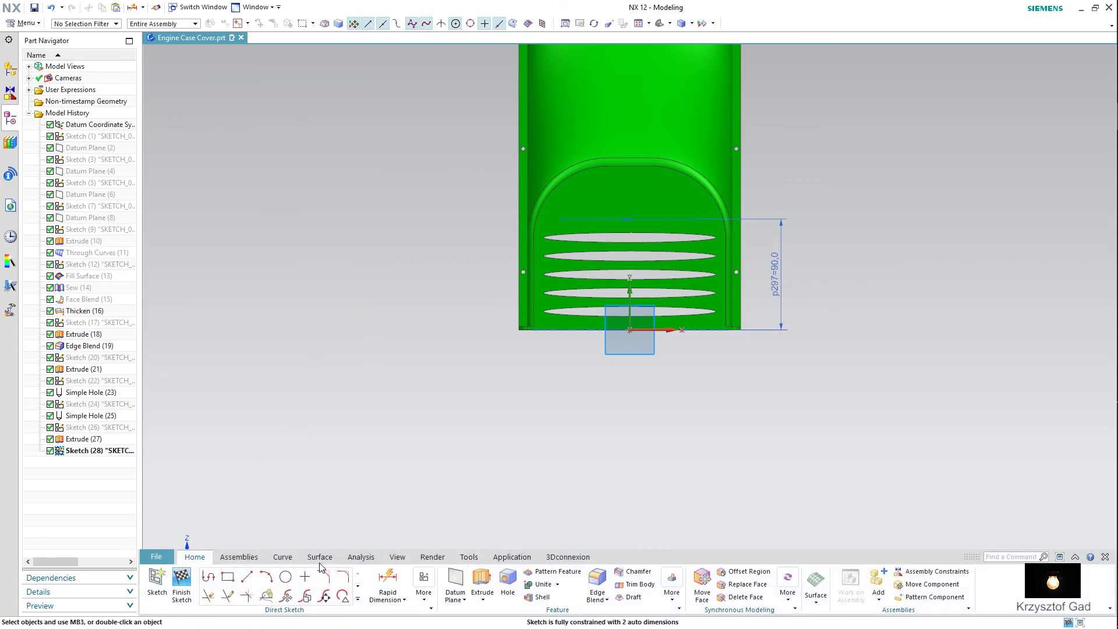
Place 'YouTube' text on the end face along the sketch line, height 18
left_click(283, 557)
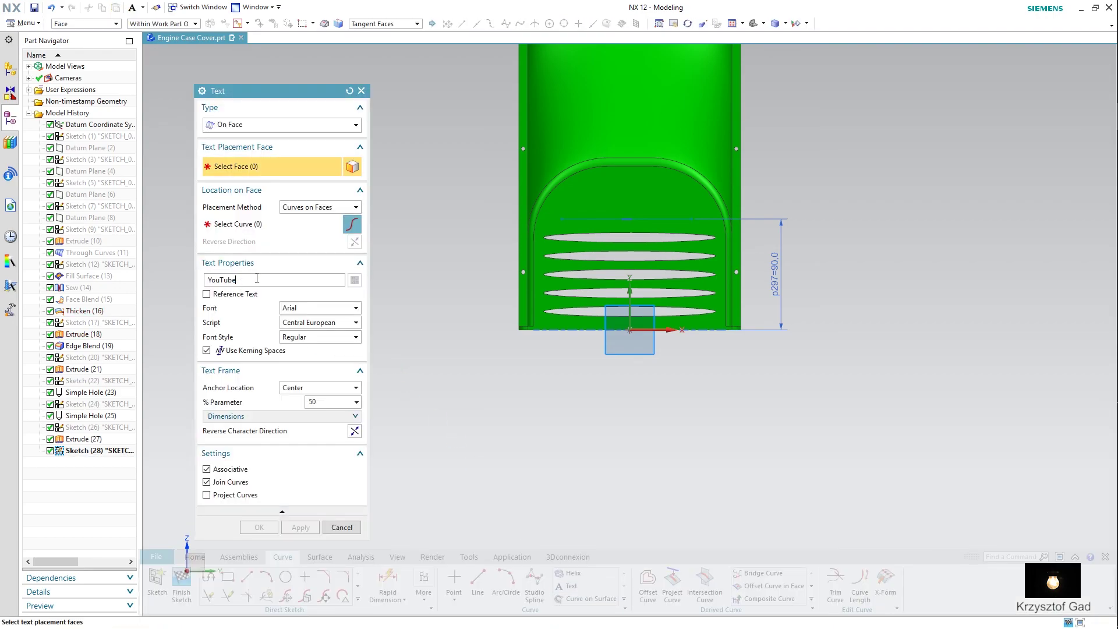
left_click(598, 200)
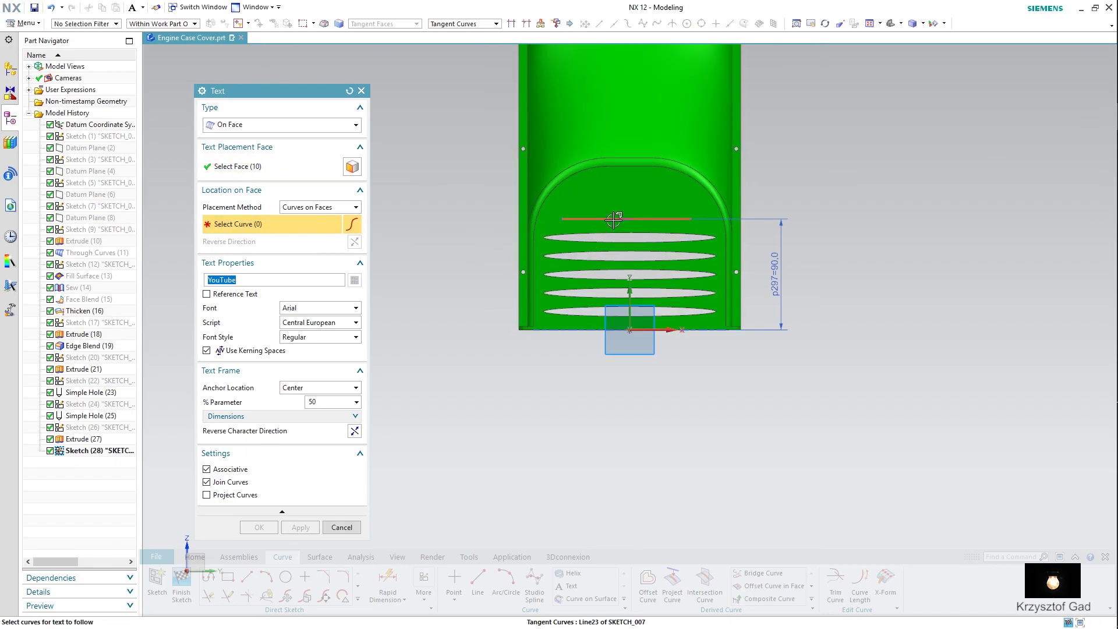
left_click(613, 219)
scroll(442, 269, "up", 2)
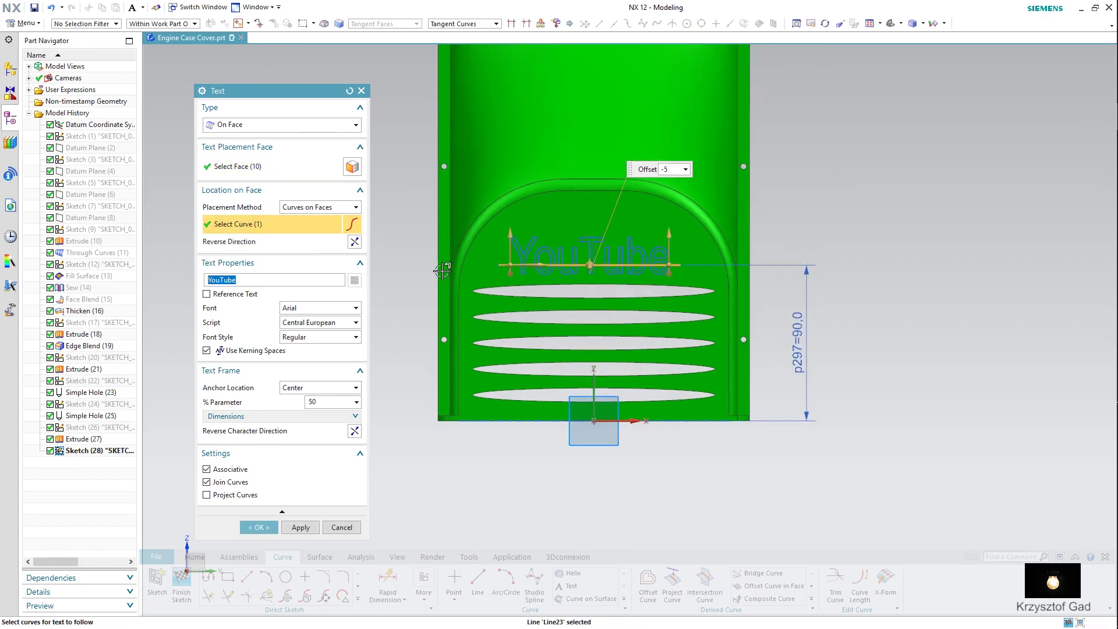
scroll(442, 269, "up", 2)
scroll(408, 285, "up", 1)
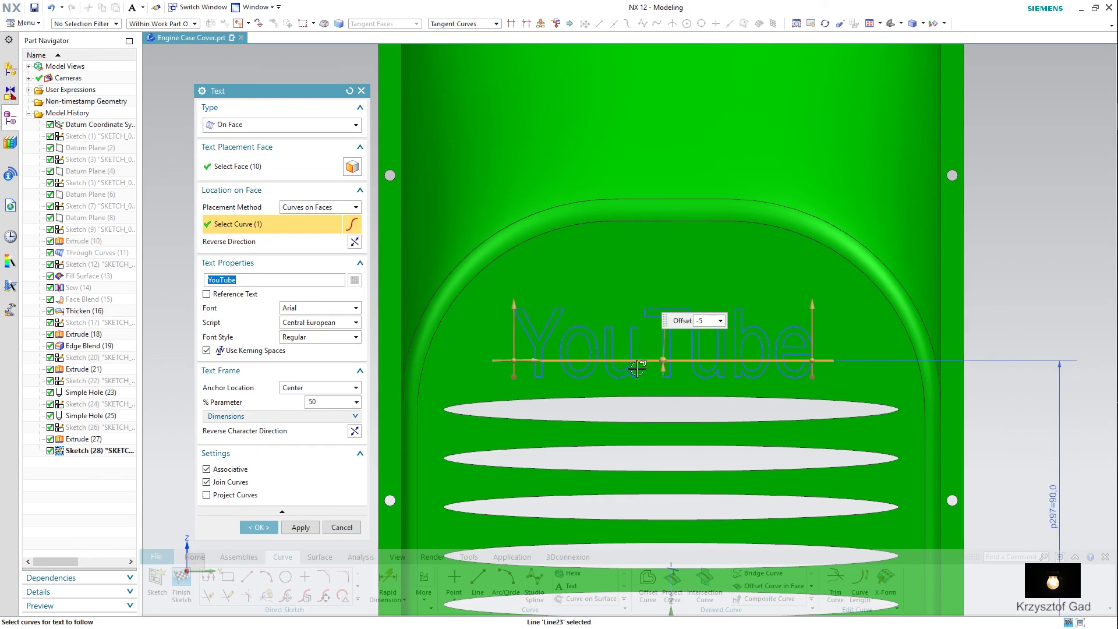
left_click_drag(660, 363, 660, 354)
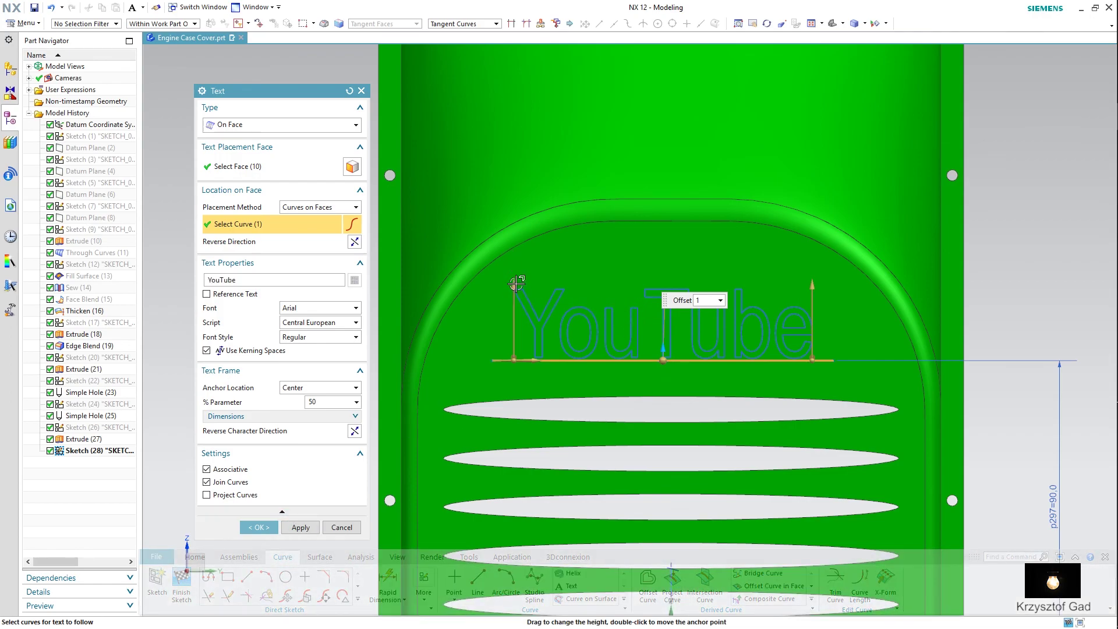
left_click_drag(516, 284, 515, 294)
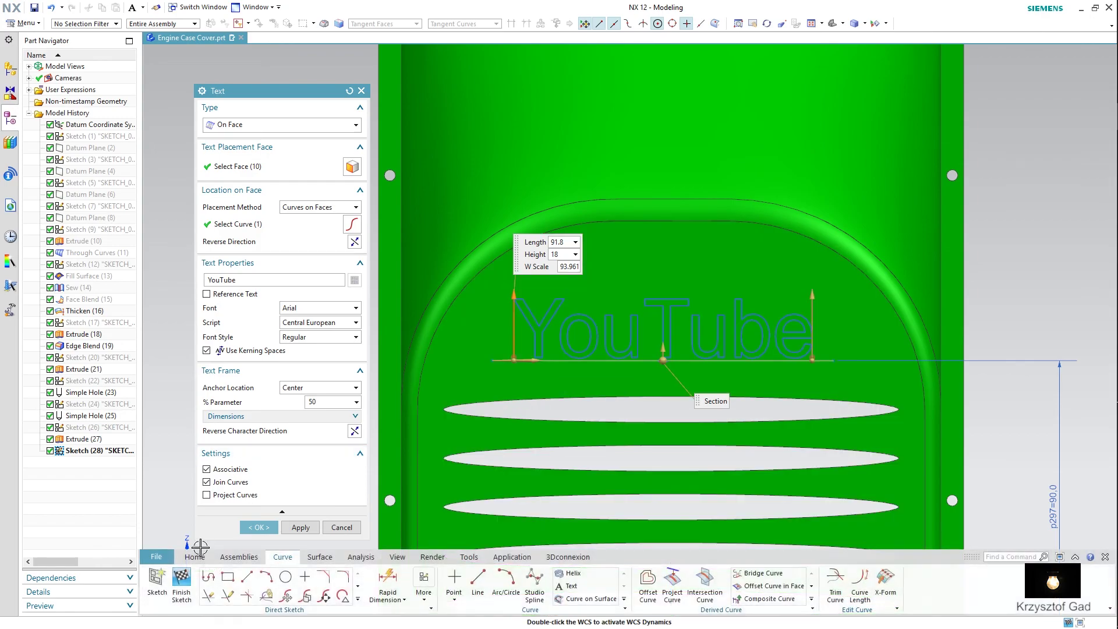
left_click(245, 531)
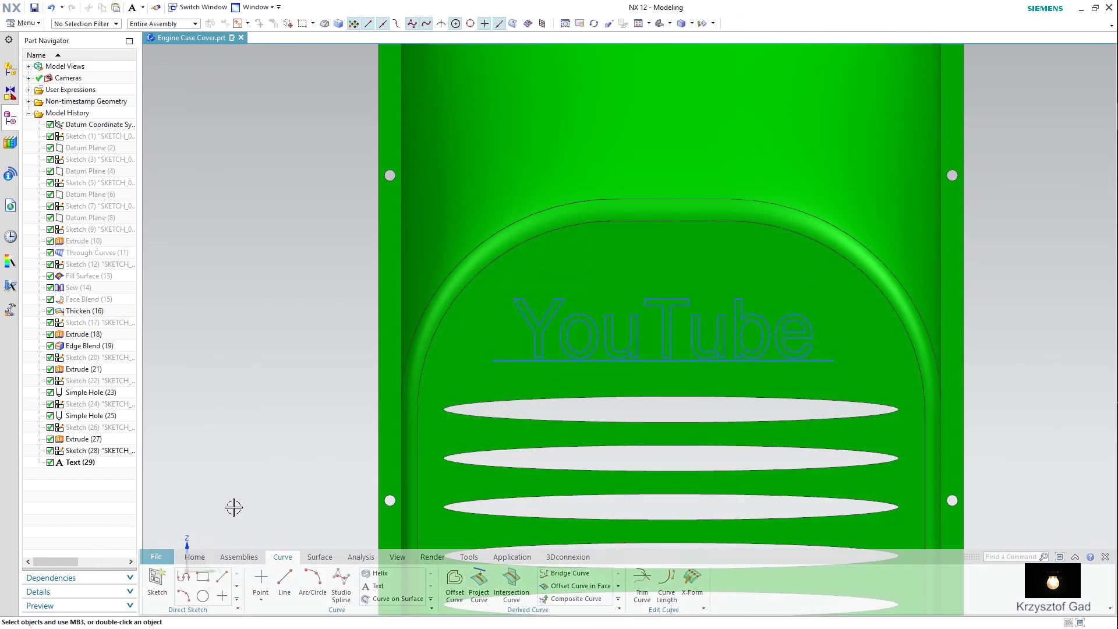
middle_click_drag(180, 532, 177, 562)
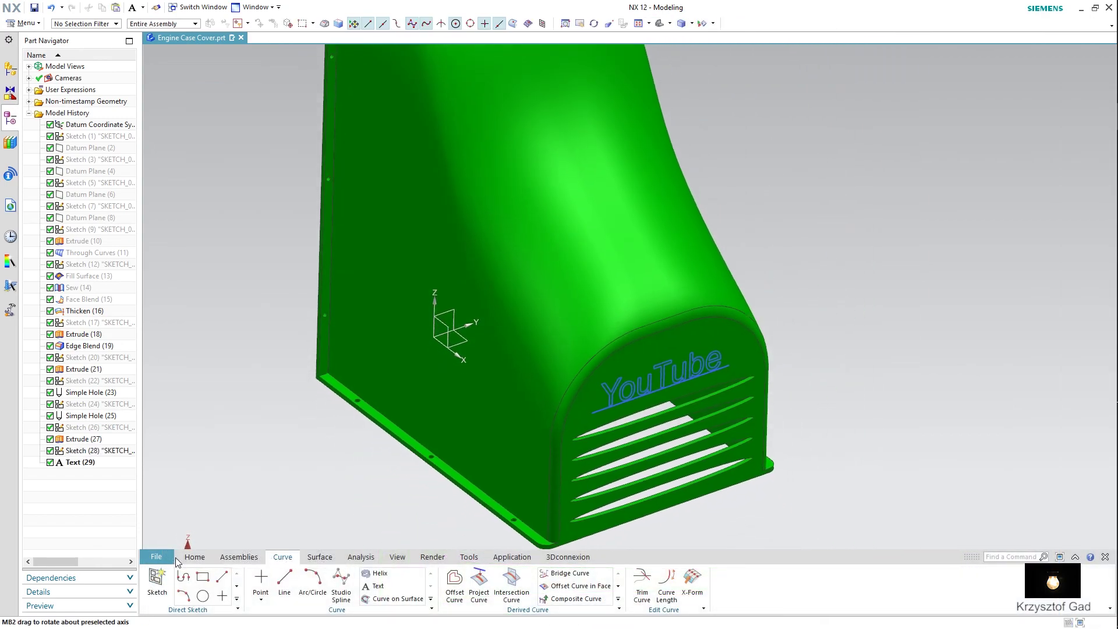
Extrude the YouTube text curves 0.5 mm and unite them with the cover body
left_click(194, 557)
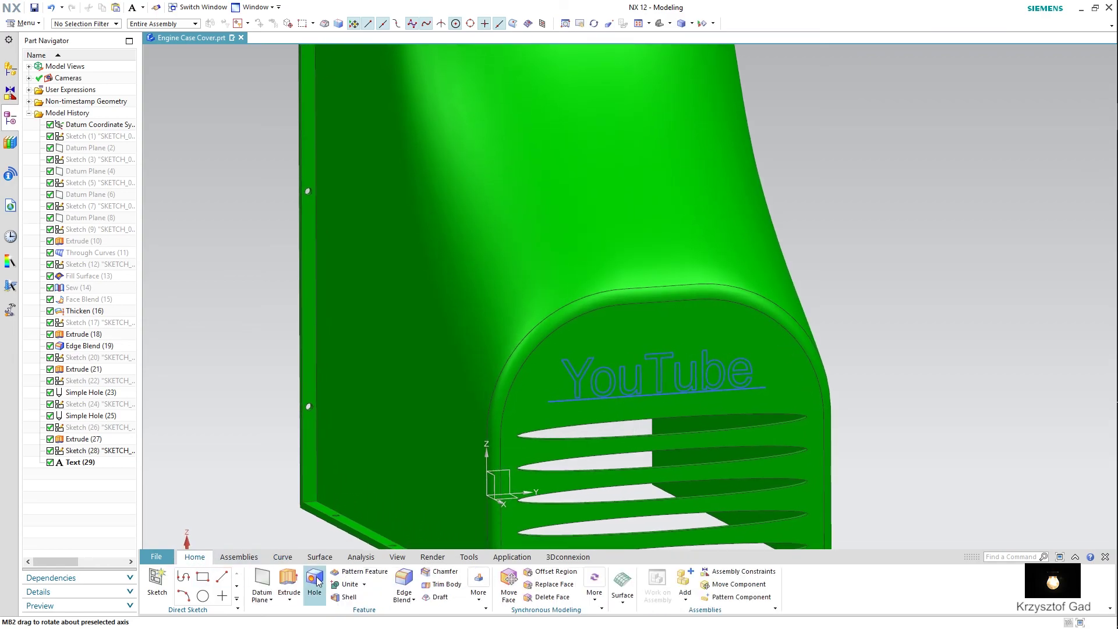
left_click(289, 579)
scroll(501, 361, "up", 3)
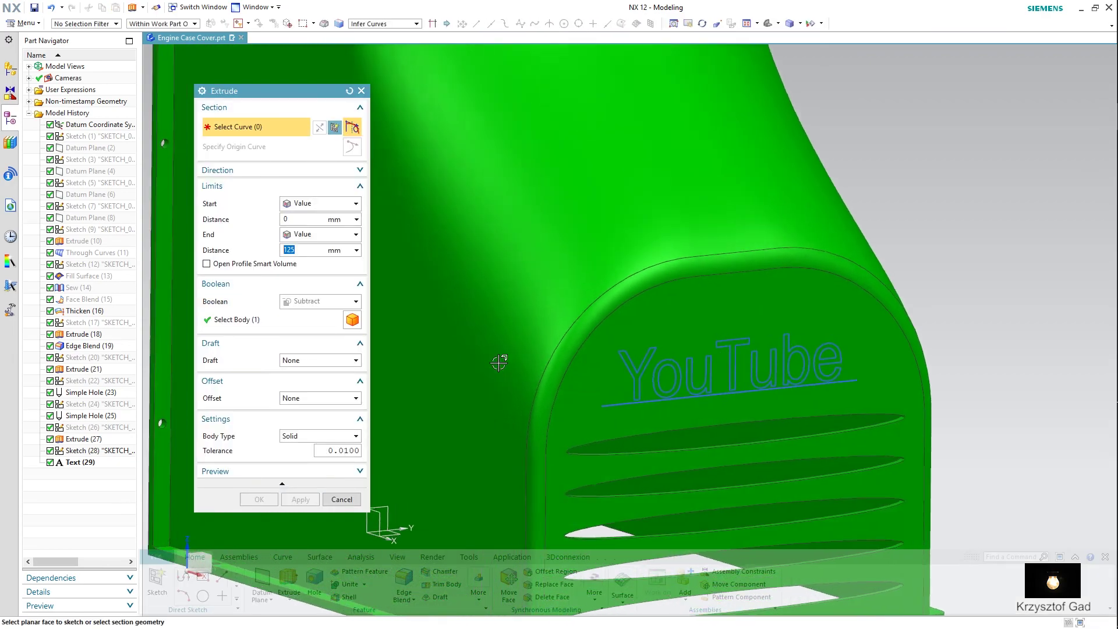
scroll(500, 361, "up", 3)
scroll(524, 367, "up", 2)
left_click(646, 353)
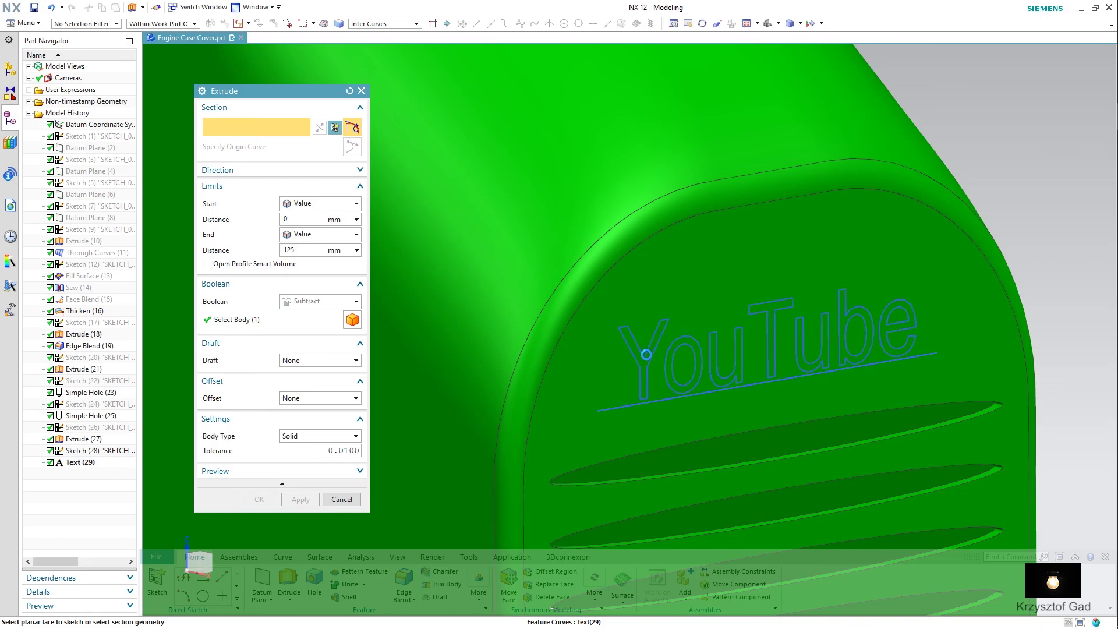
scroll(411, 349, "down", 2)
mouse_move(412, 350)
middle_mouse_down()
mouse_move(402, 367)
mouse_move(361, 326)
middle_mouse_up()
type("0.5")
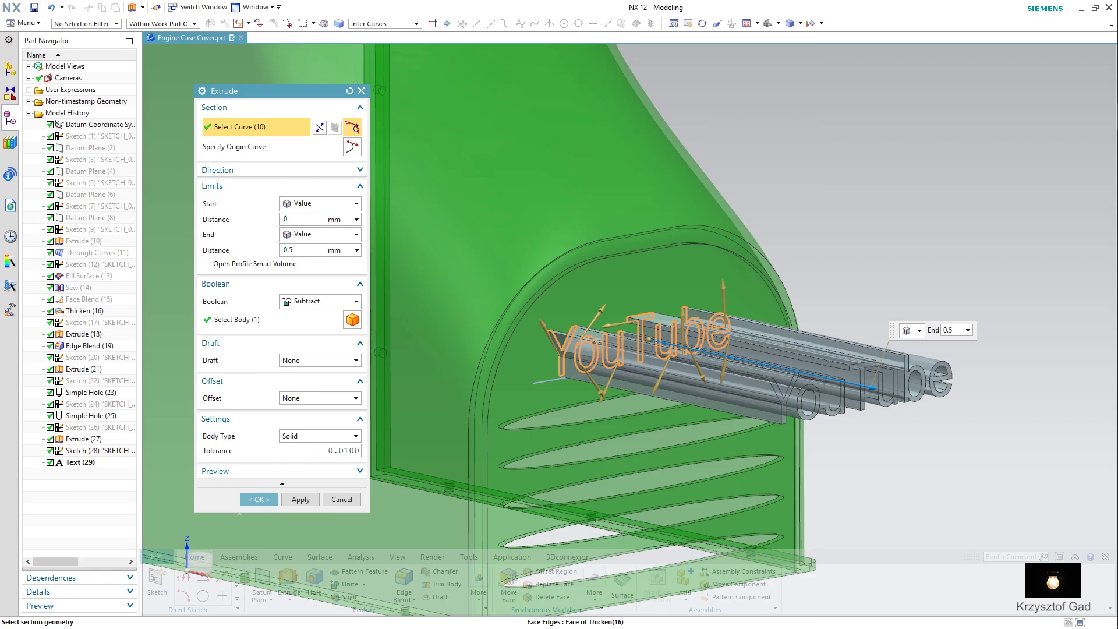
key("Return")
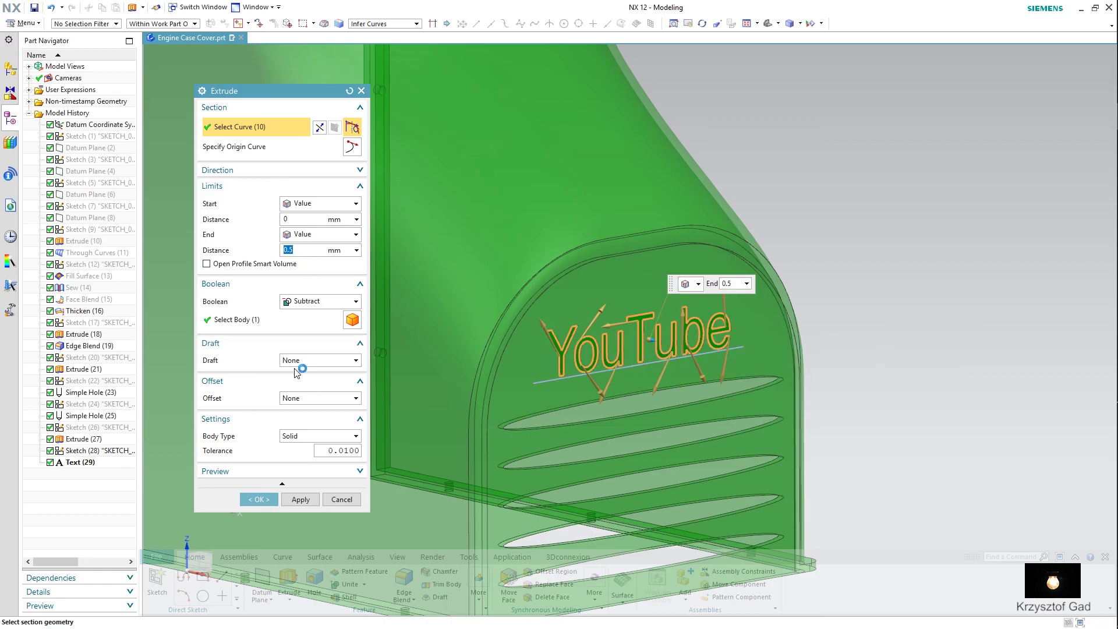
left_click(322, 302)
left_click(297, 324)
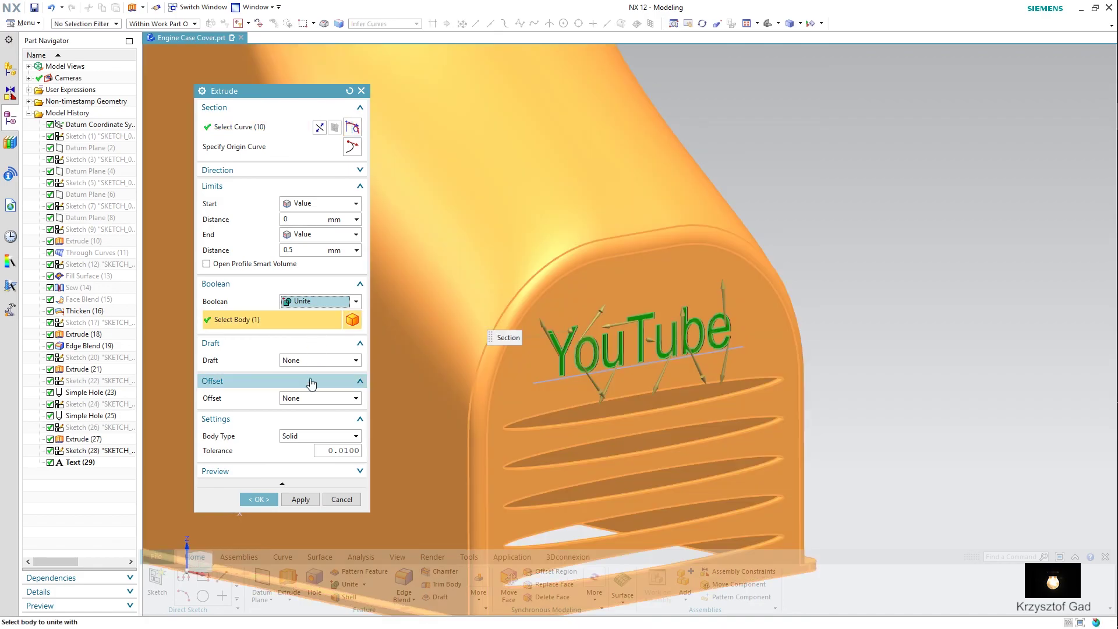
left_click(256, 498)
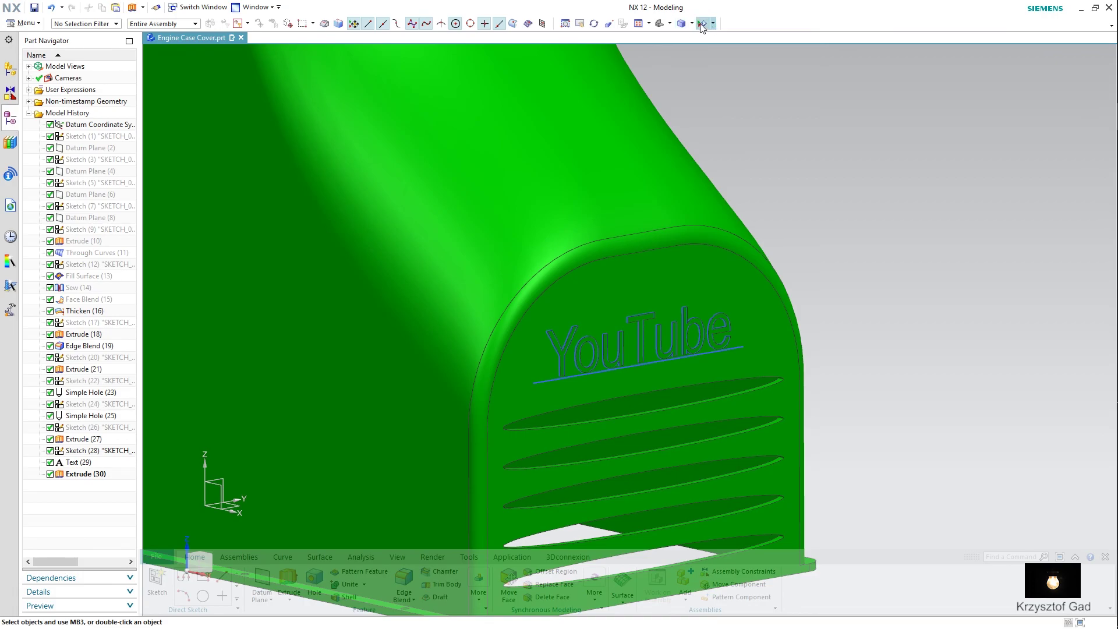
Hide all curves and sketches via Show and Hide
left_click(701, 23)
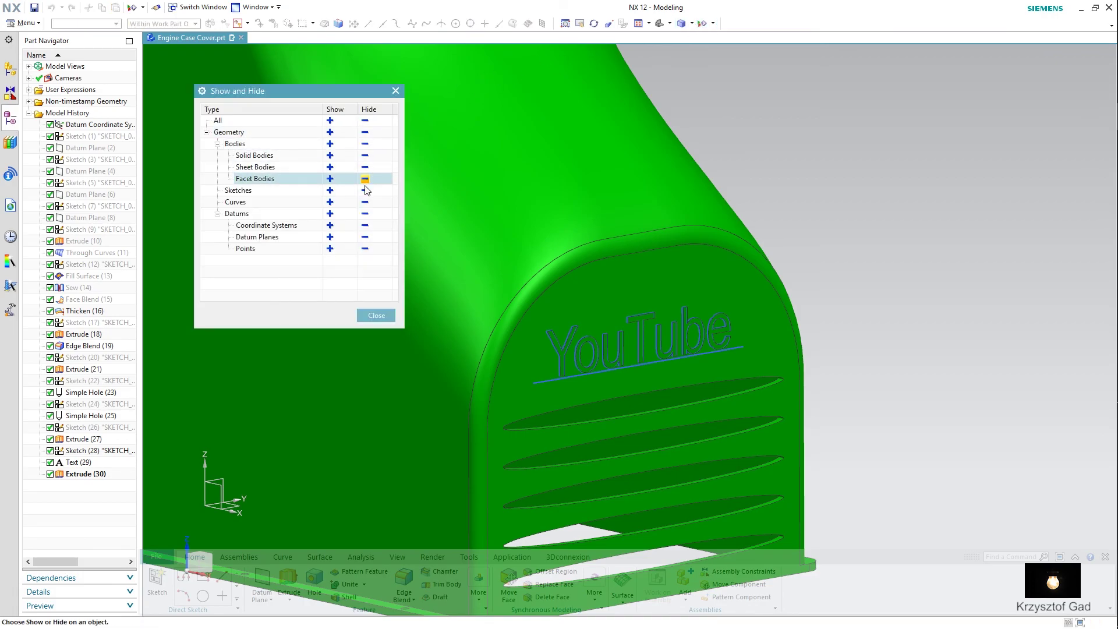
left_click(364, 202)
left_click(364, 190)
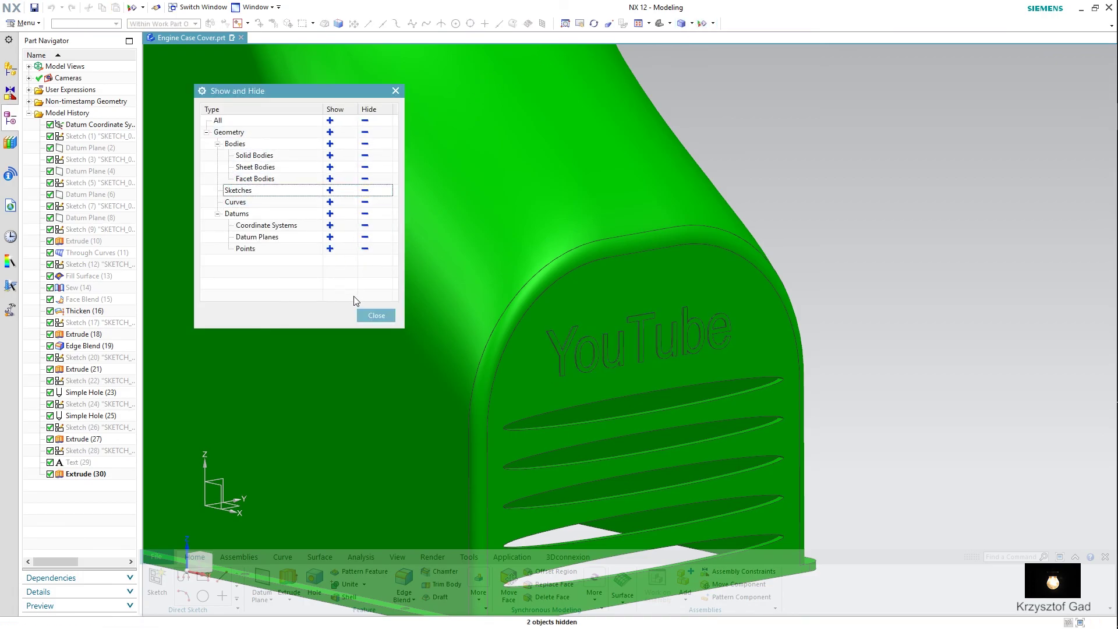
left_click(375, 315)
mouse_move(387, 299)
middle_mouse_down()
mouse_move(766, 188)
mouse_move(858, 177)
mouse_move(891, 152)
mouse_move(761, 235)
mouse_move(520, 608)
middle_mouse_up()
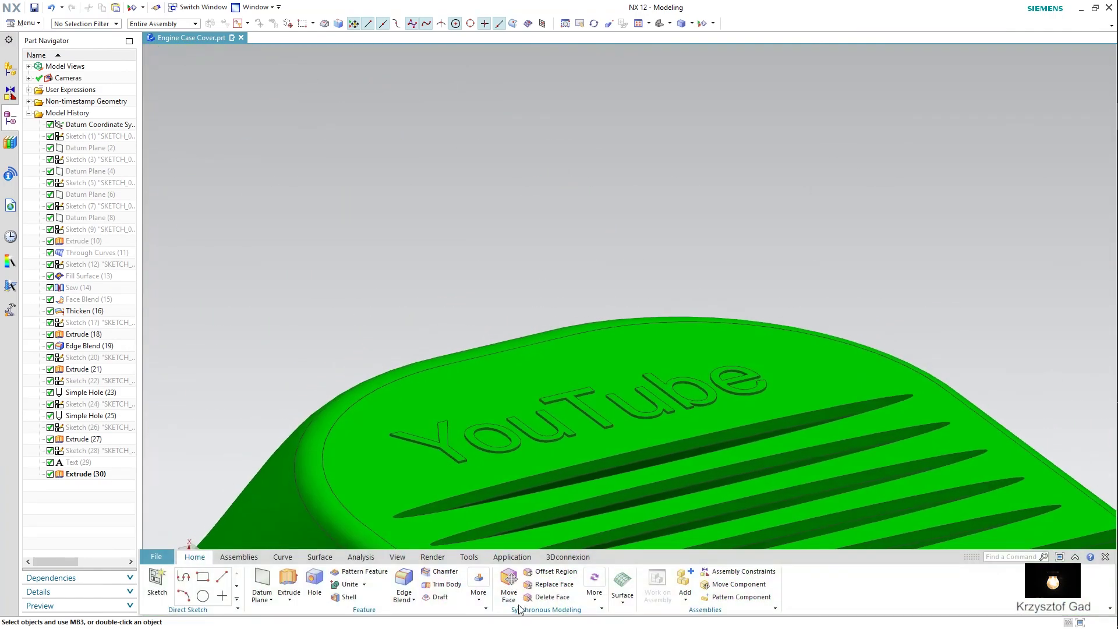
Inspect the cover body's Emerald colour in Edit Object Display and close without changes
left_click(412, 557)
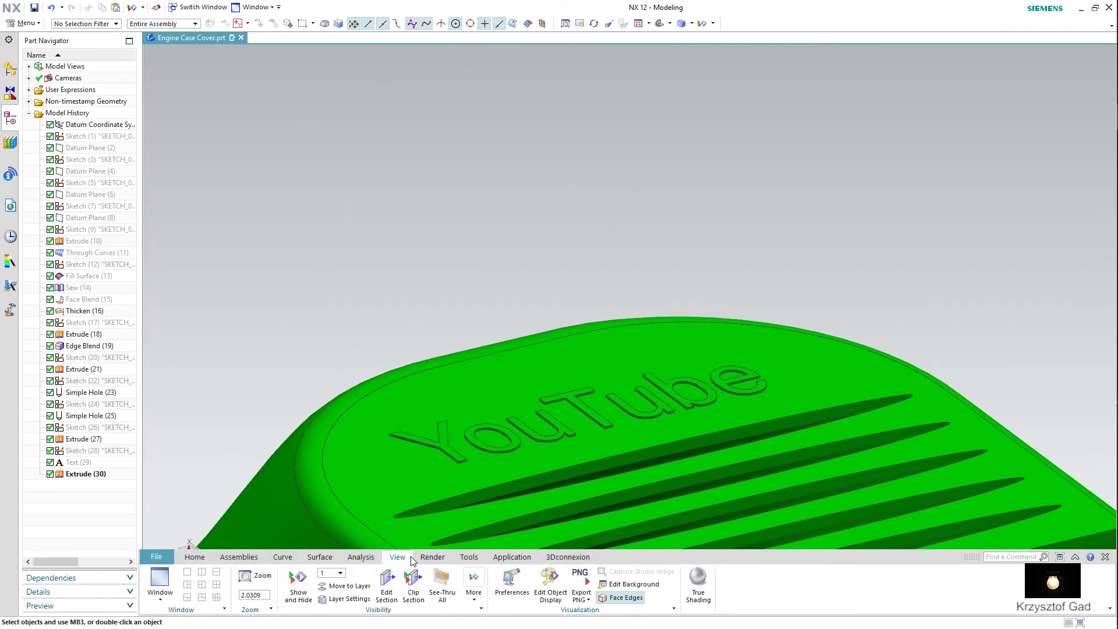
left_click(550, 582)
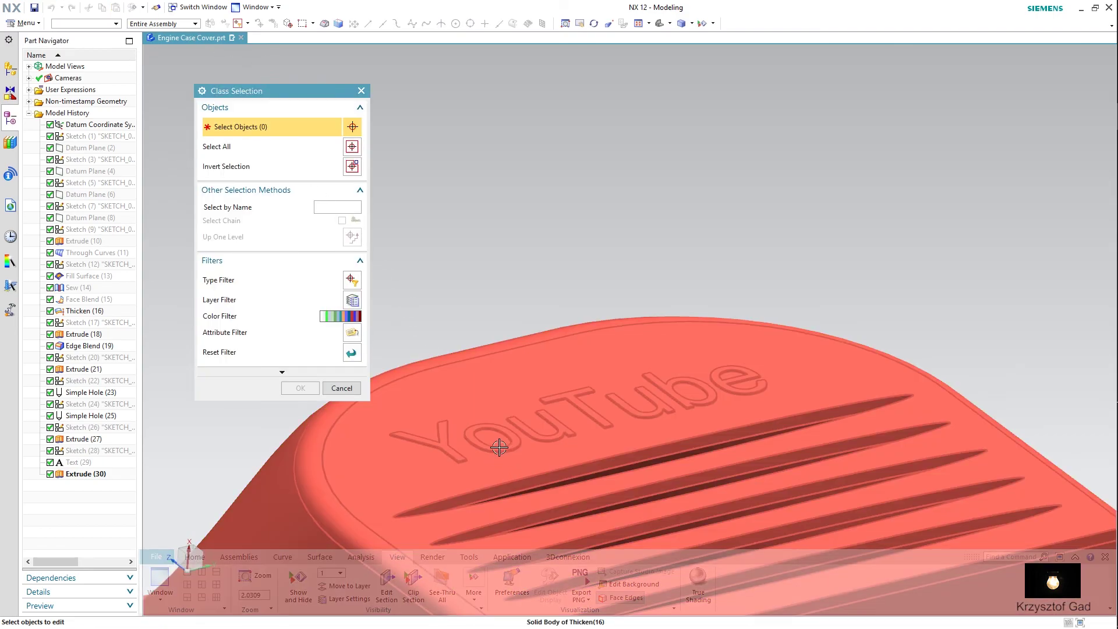
left_click(499, 447)
left_click(301, 387)
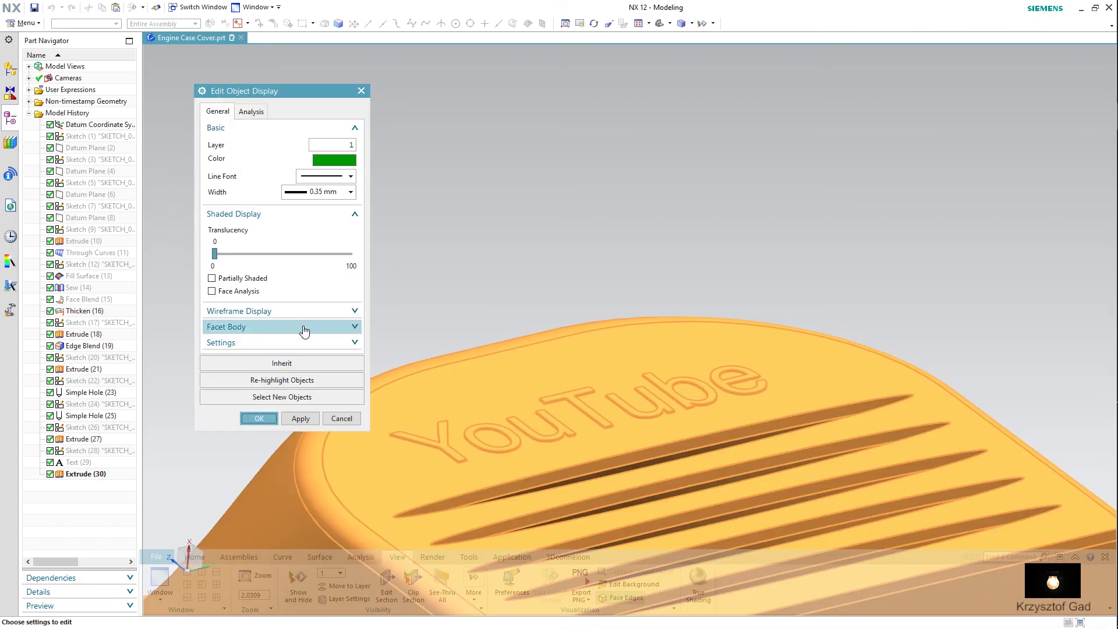
left_click(344, 161)
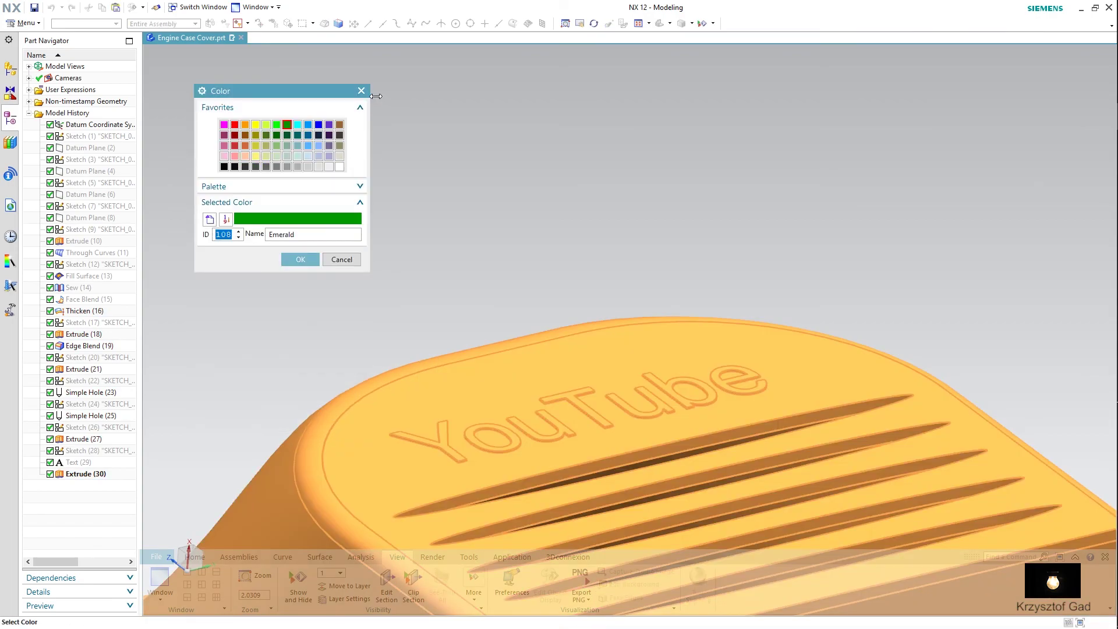
left_click(362, 90)
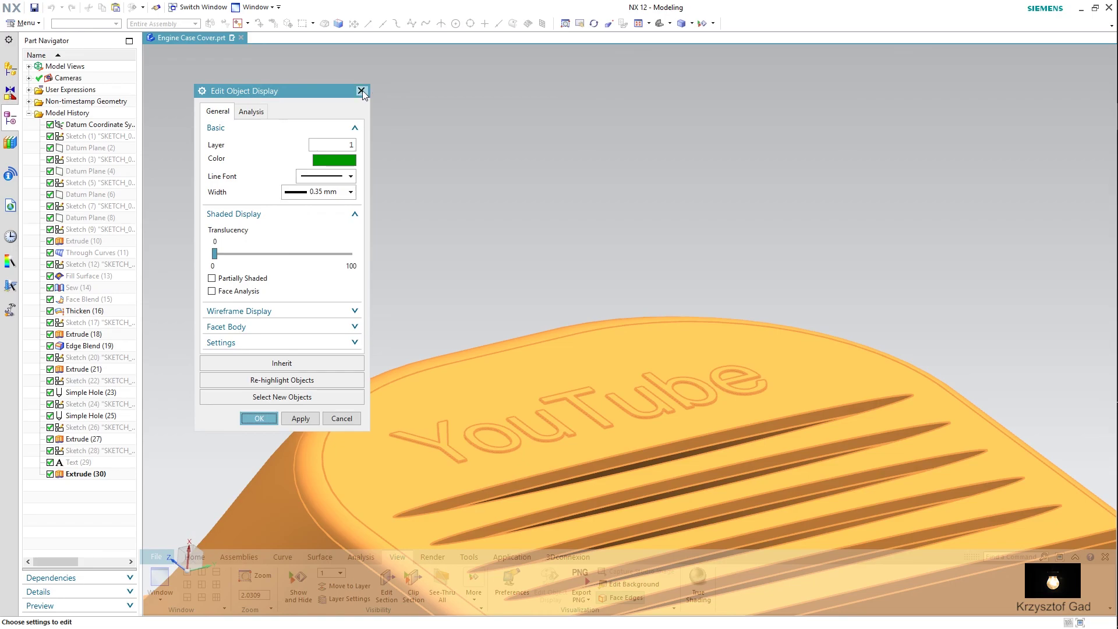
left_click(362, 91)
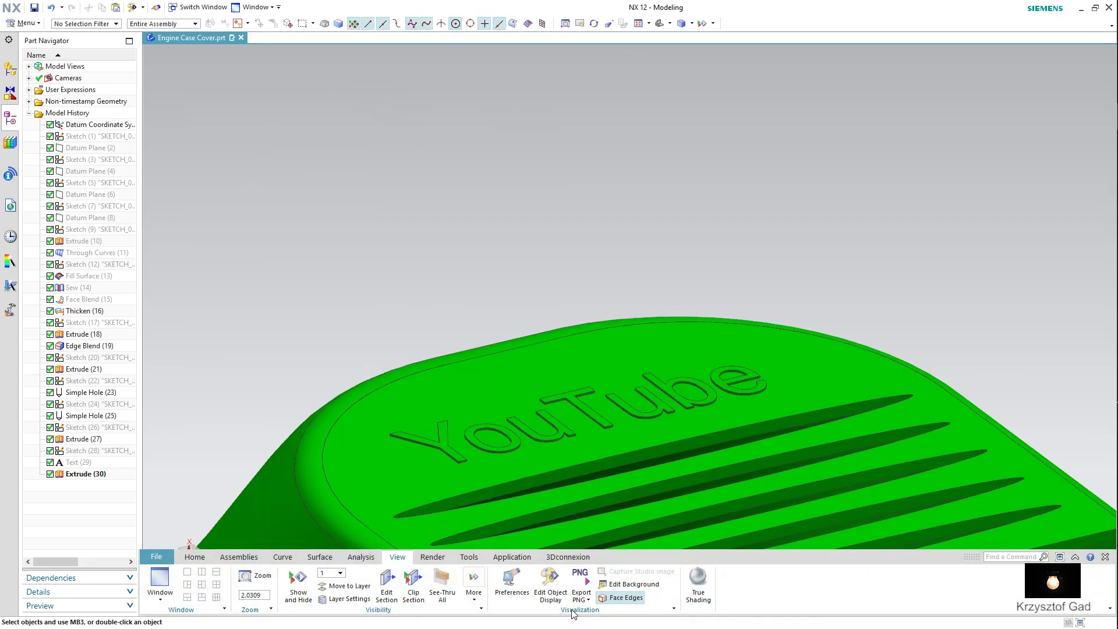
Set the selection filter to Face and select the top faces of all YouTube letters
left_click(90, 25)
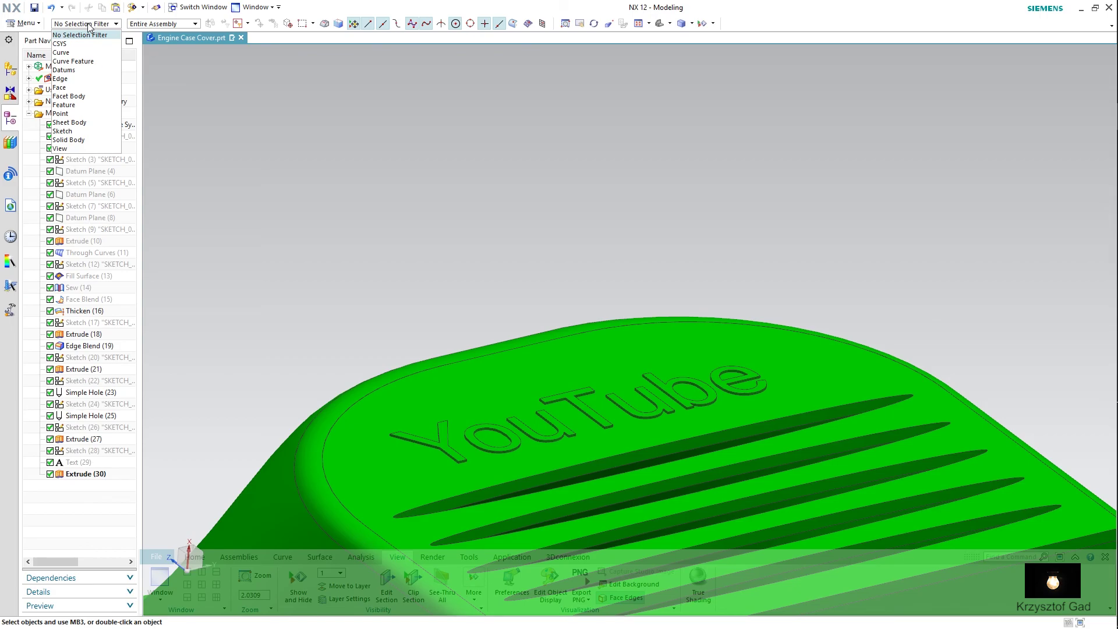
left_click(90, 87)
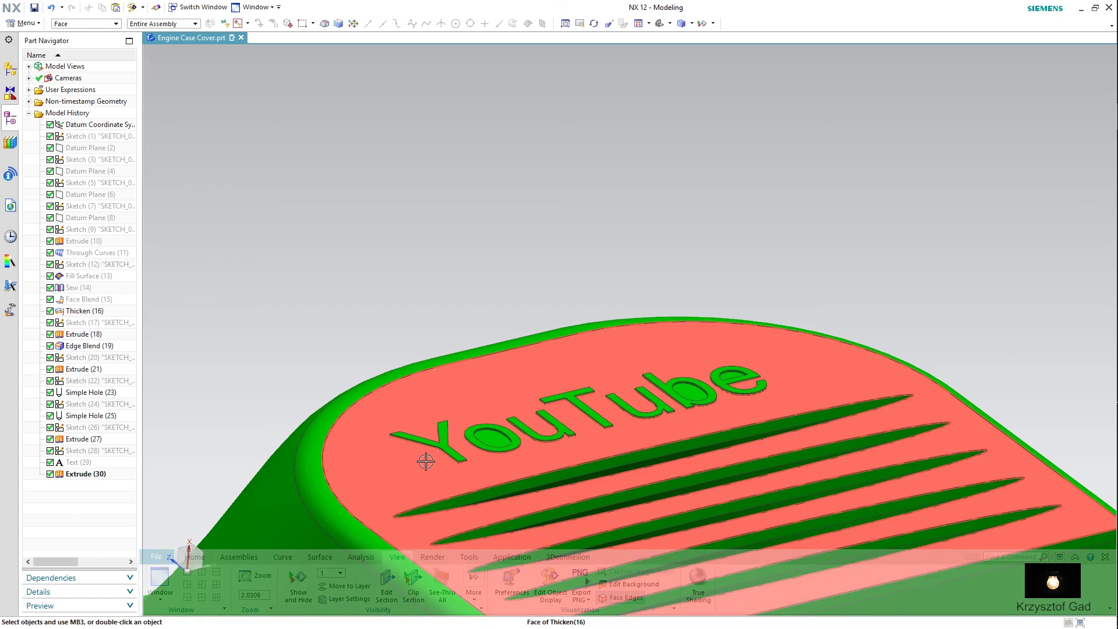
scroll(416, 461, "up", 3)
scroll(419, 432, "up", 2)
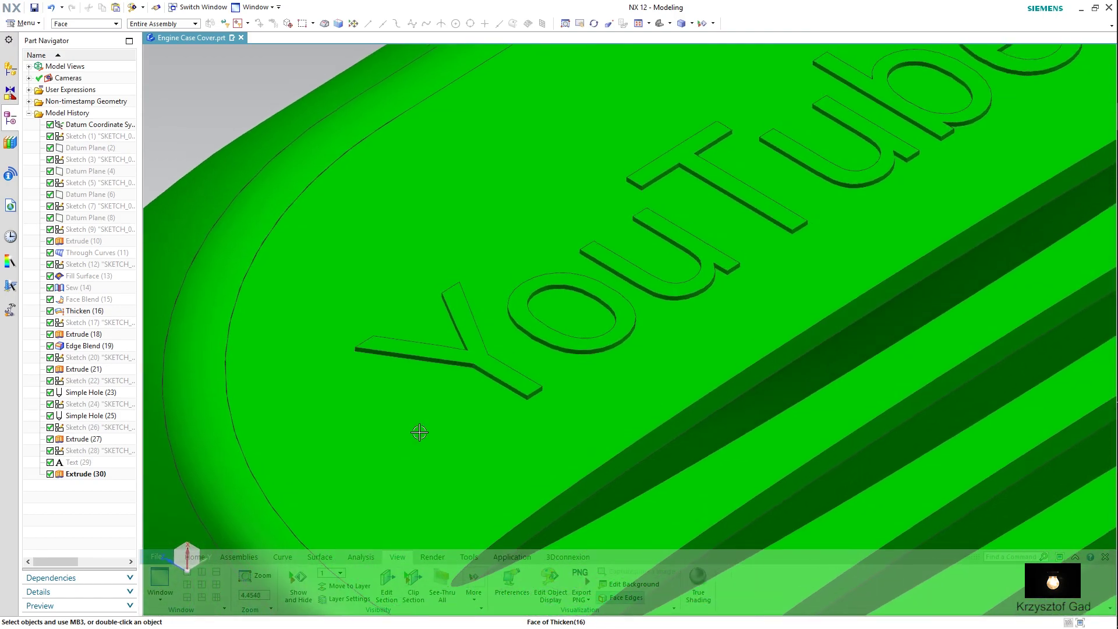
left_click(472, 350)
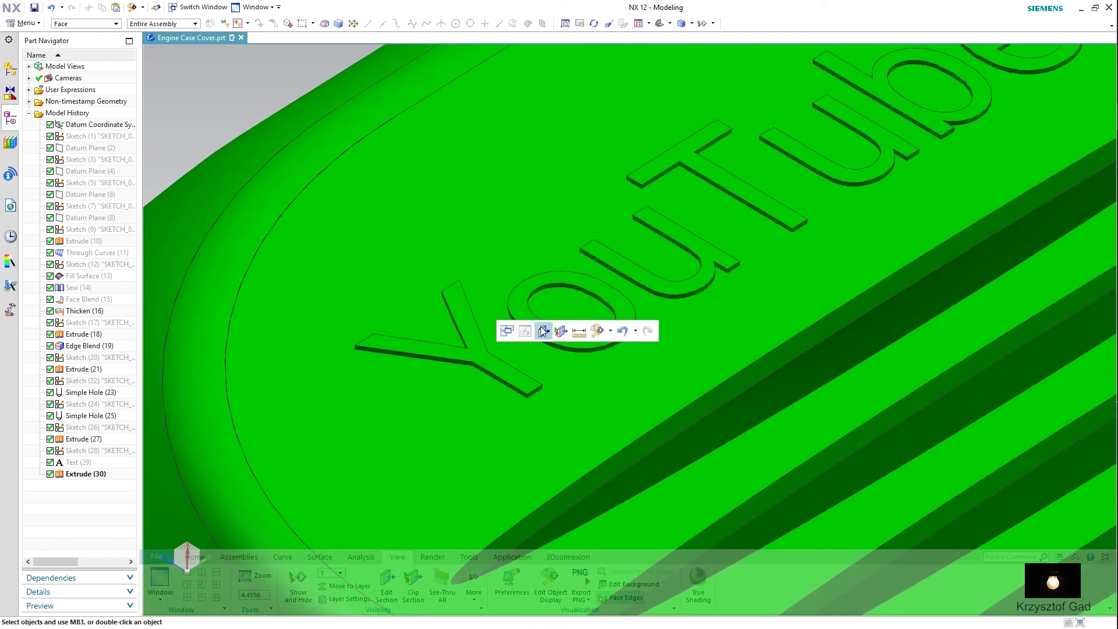
left_click(470, 351)
left_click(579, 337)
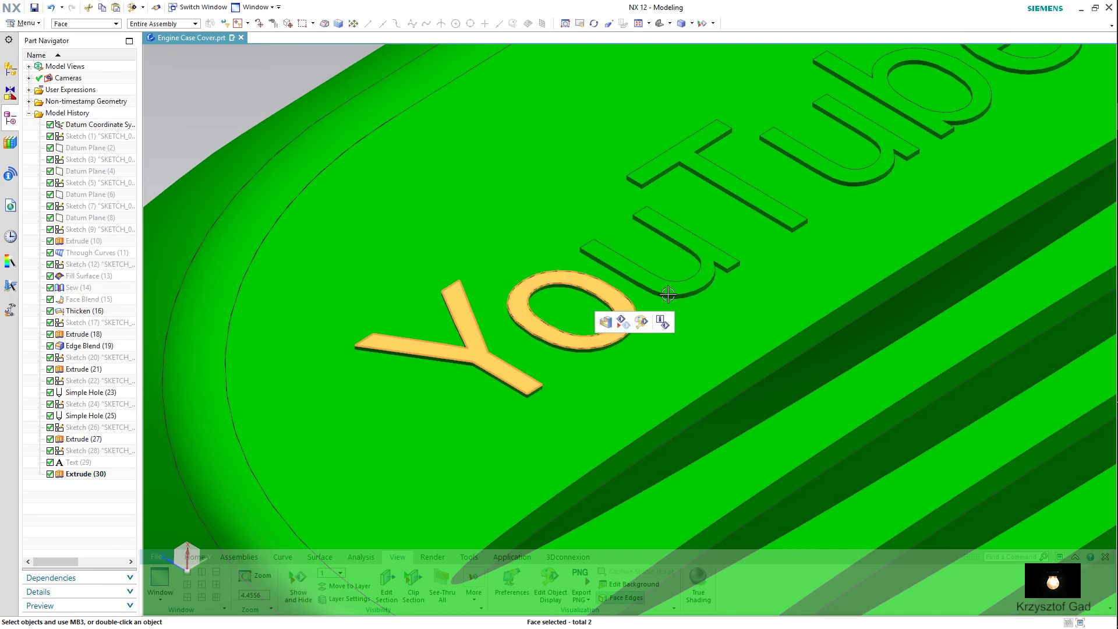
left_click(676, 285)
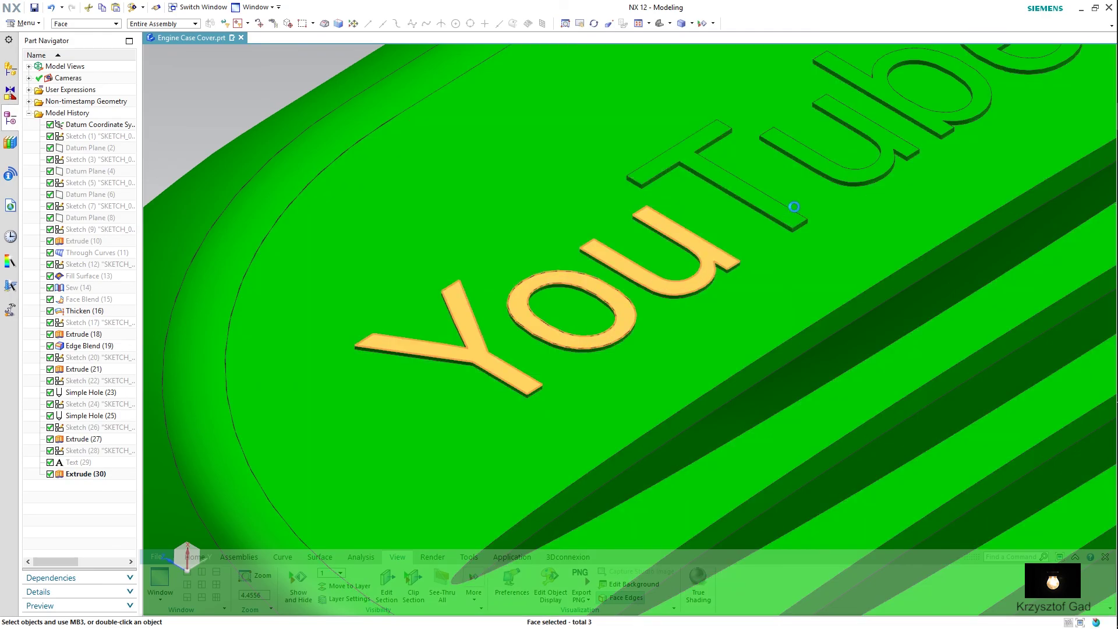
left_click(790, 204)
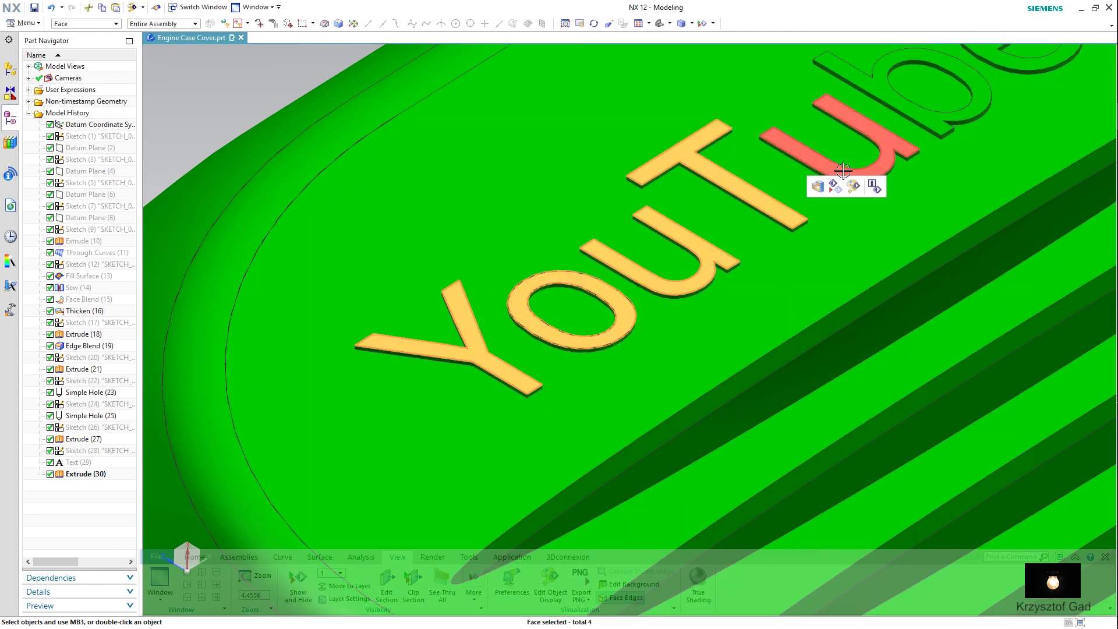
left_click(844, 172)
left_click(944, 120)
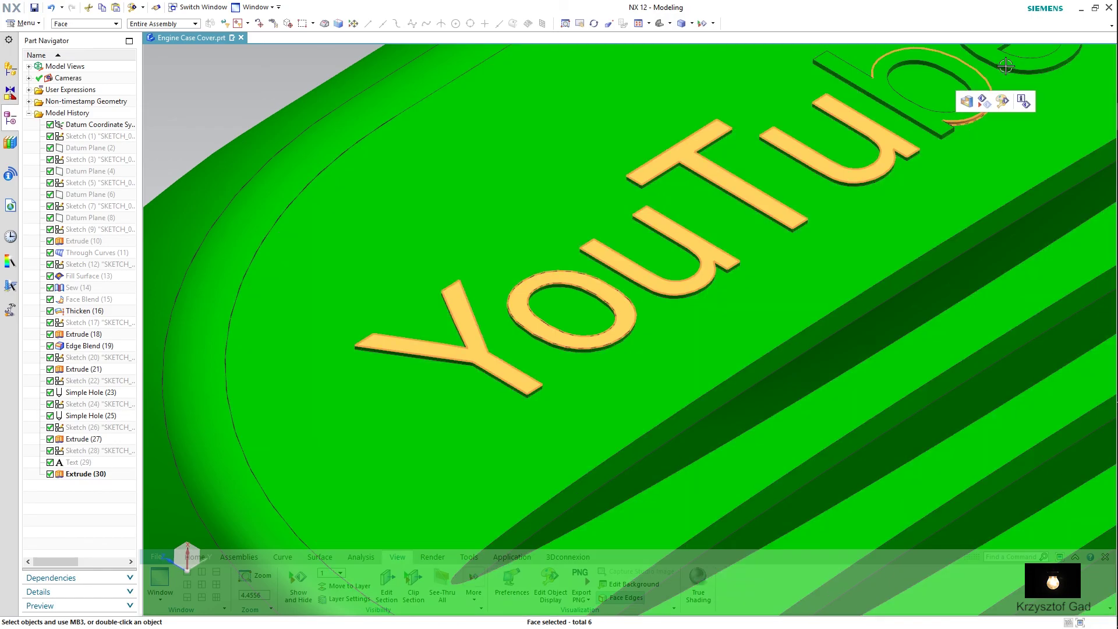
left_click(1024, 57)
Add the side faces of the Y to the selection
scroll(931, 113, "up", 2)
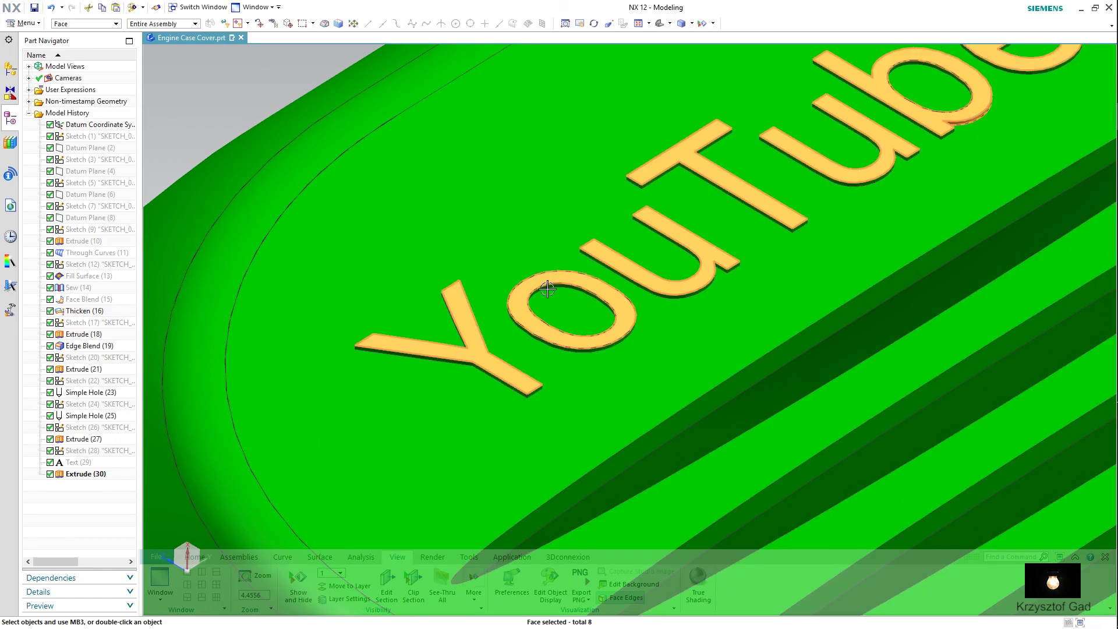
scroll(475, 305, "up", 3)
scroll(471, 305, "down", 3)
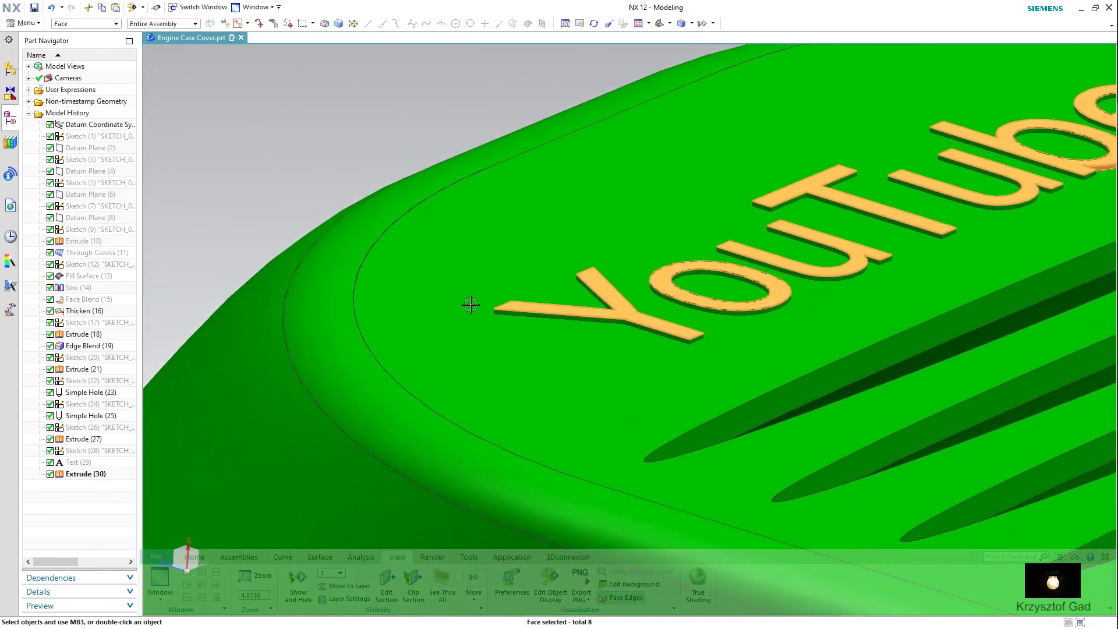
scroll(507, 270, "down", 2)
left_click(510, 280)
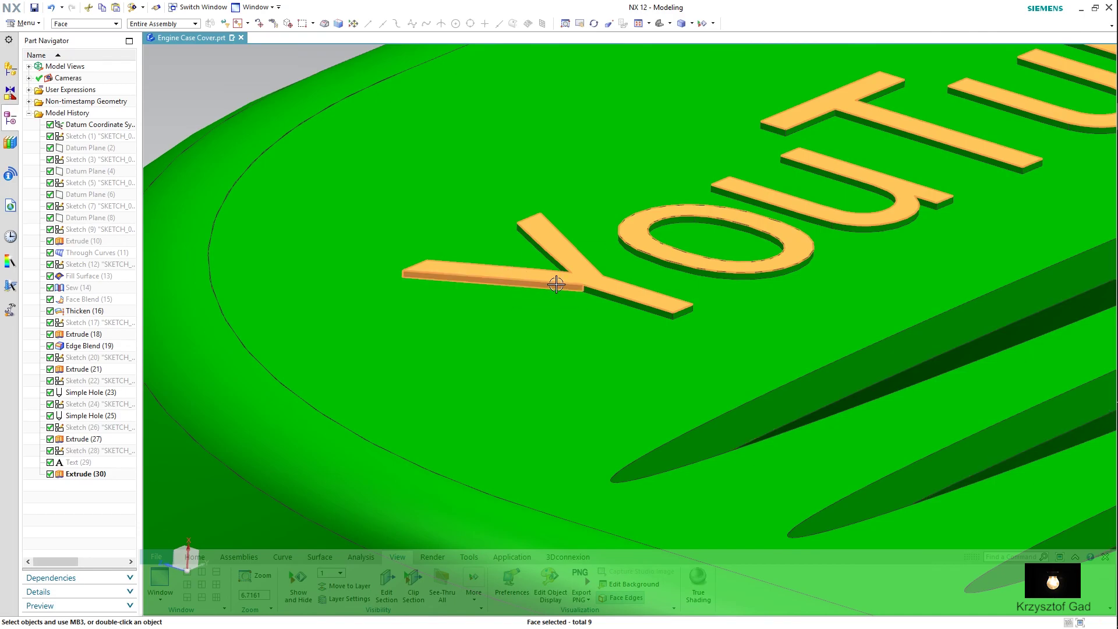
left_click(607, 295)
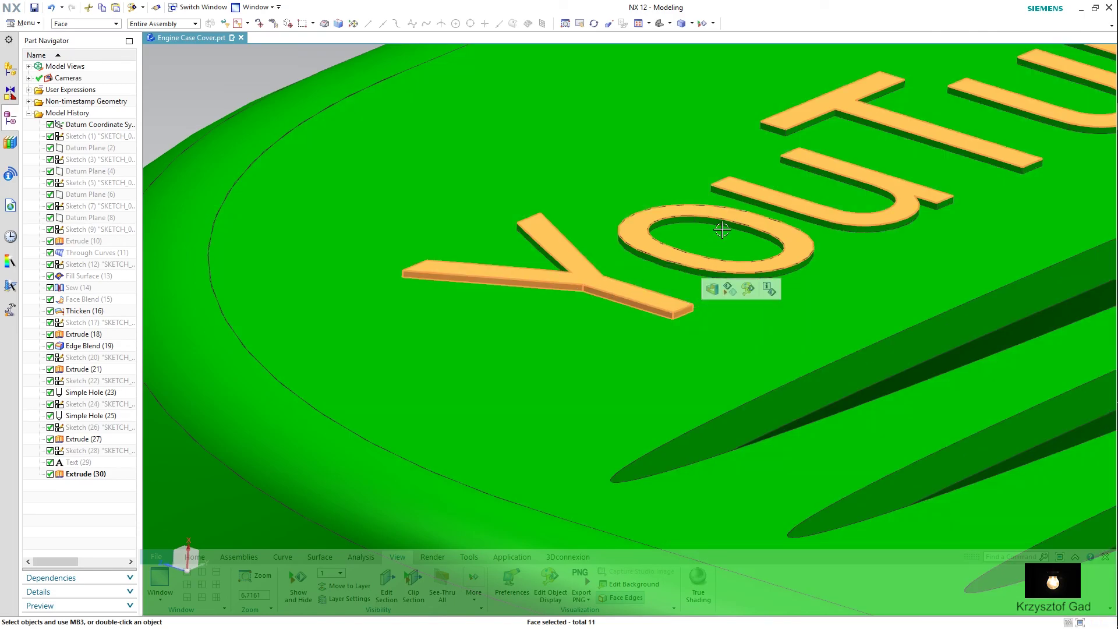
mouse_move(709, 217)
middle_mouse_down()
mouse_move(634, 318)
mouse_move(583, 559)
middle_mouse_up()
scroll(624, 311, "up", 3)
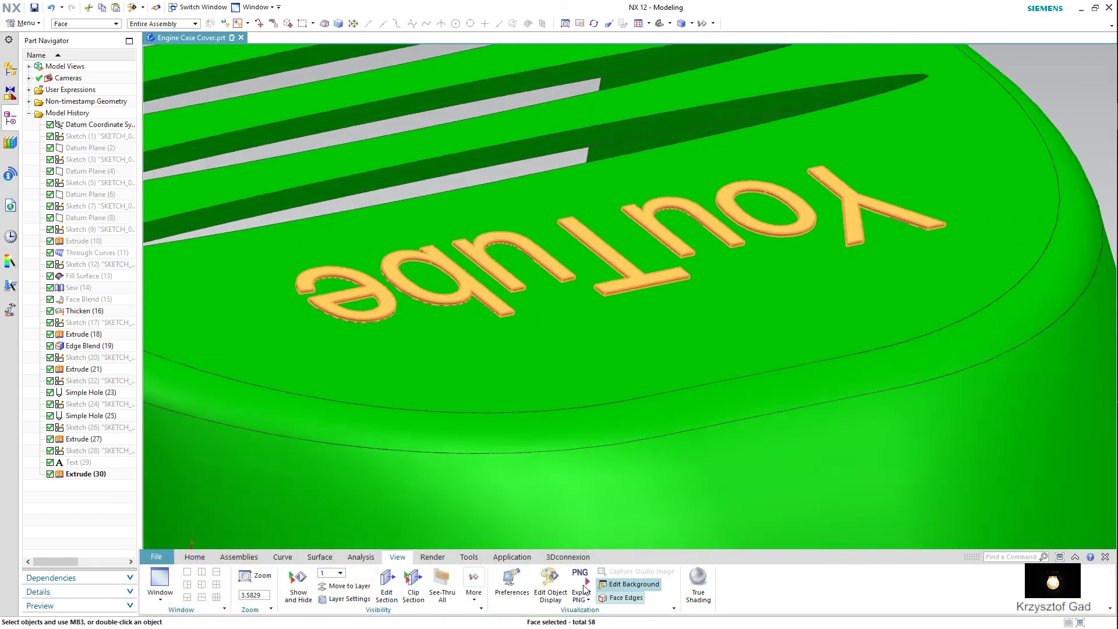
Colour the selected letter faces White in Edit Object Display
left_click(549, 581)
left_click(328, 163)
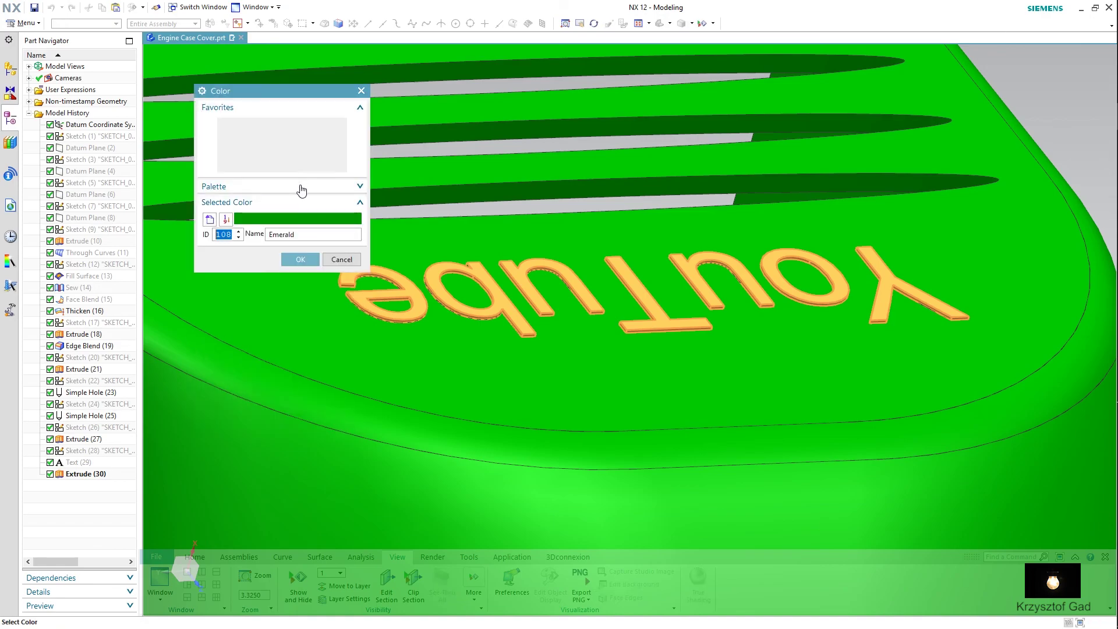
left_click(339, 168)
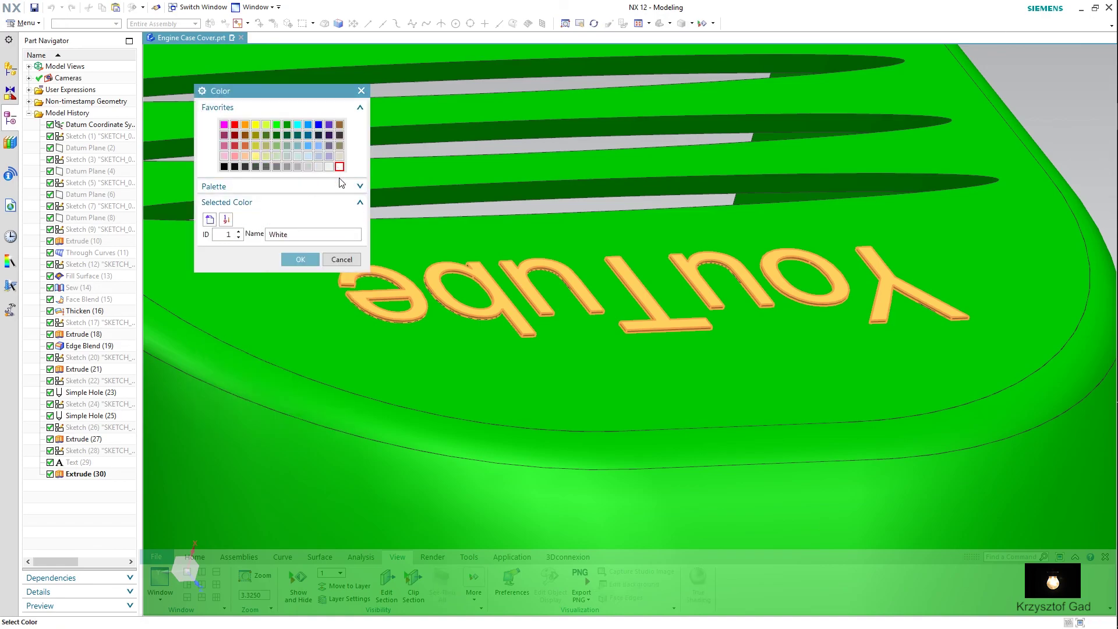
left_click(312, 262)
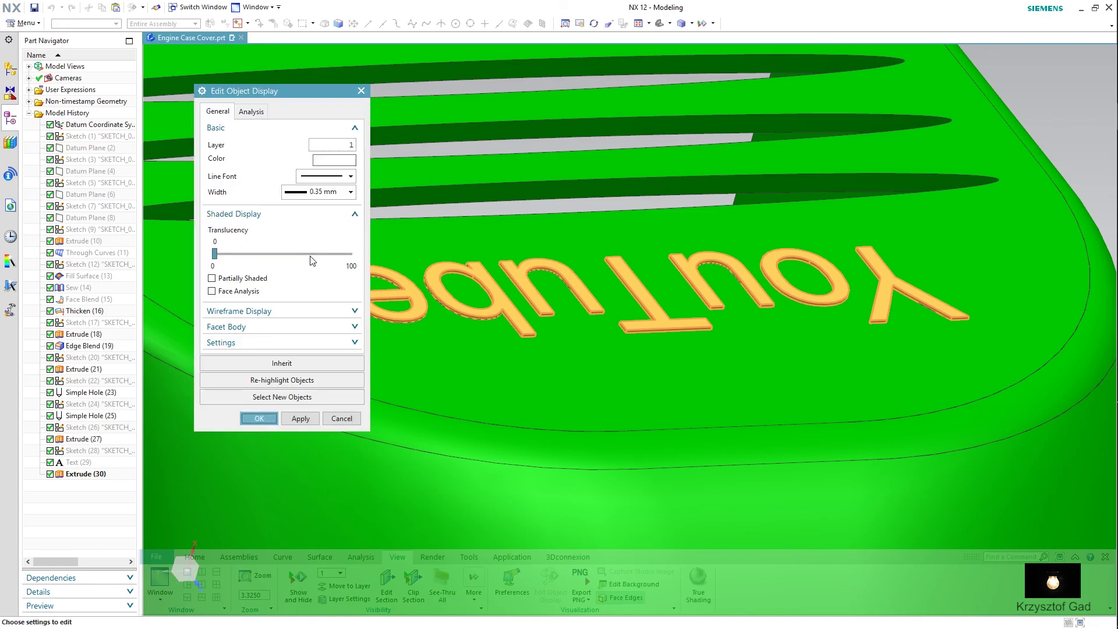
left_click(269, 418)
middle_click_drag(264, 405, 700, 174)
middle_click_drag(864, 194, 562, 67)
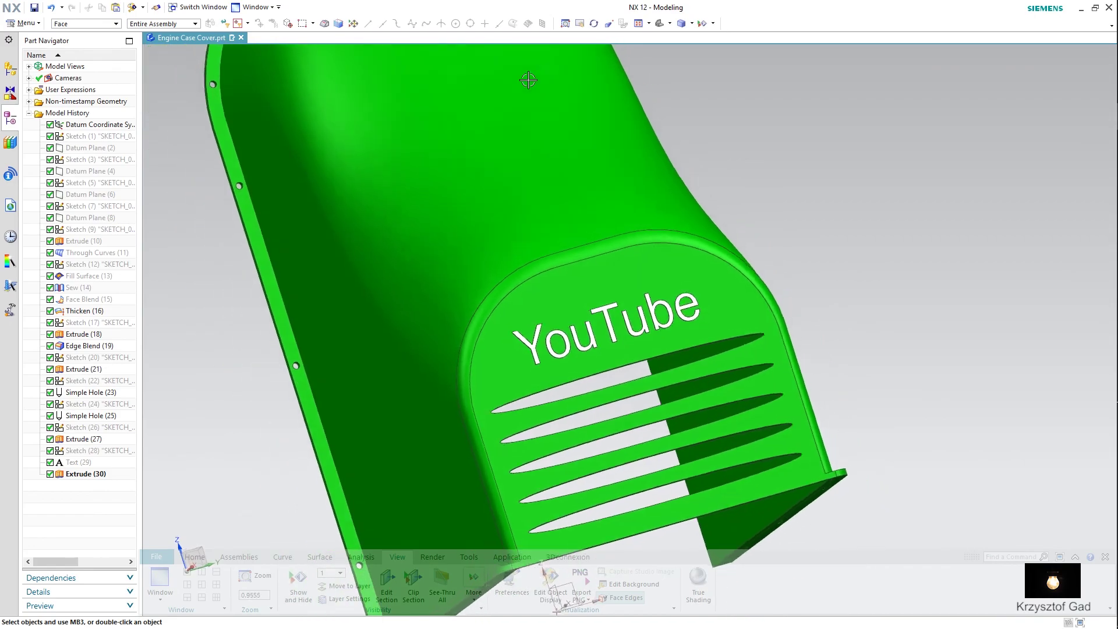
mouse_move(562, 67)
middle_mouse_down()
mouse_move(357, 195)
mouse_move(98, 286)
middle_mouse_up()
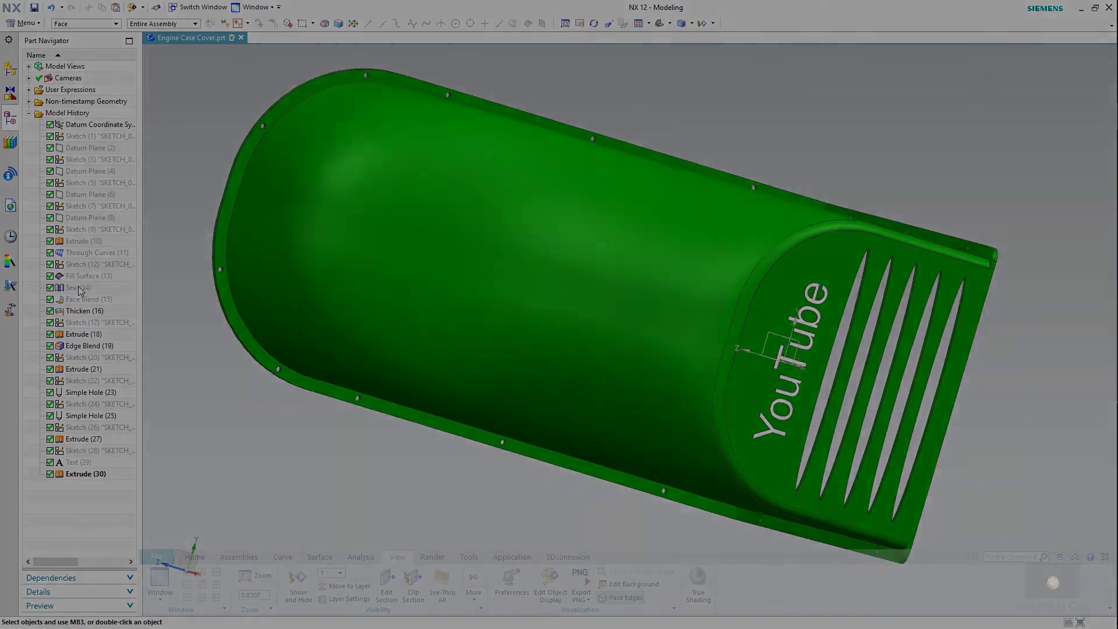